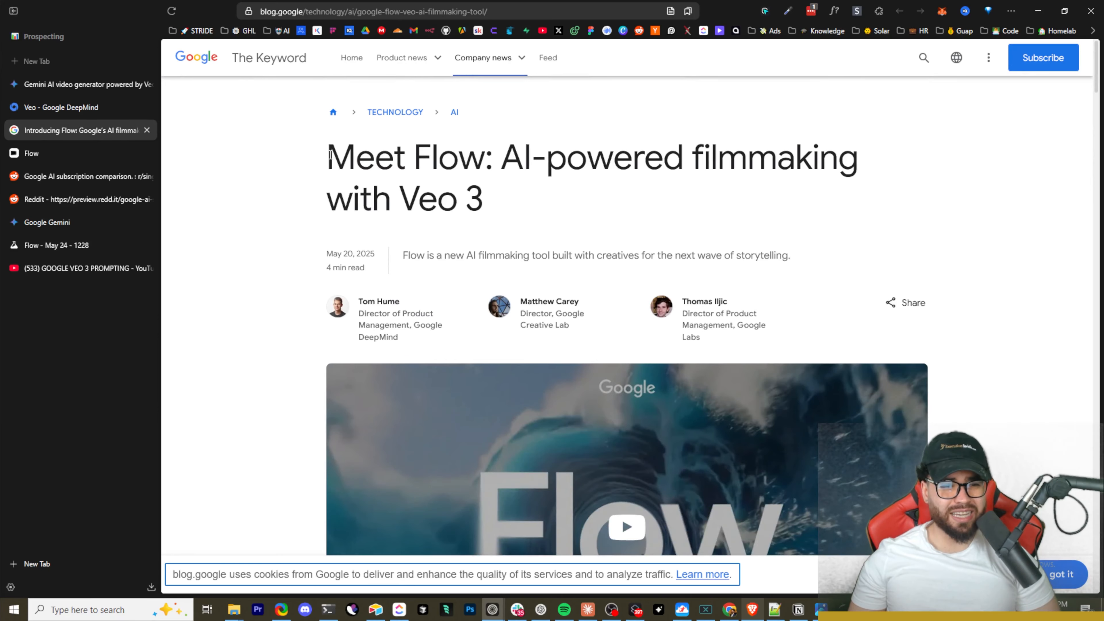
Step: Skim the "Meet Flow: AI-powered filmmaking with Veo 3" announcement article on The Keyword blog
left_click_drag(330, 154, 493, 158)
scroll(487, 183, "down", 10)
scroll(553, 192, "up", 5)
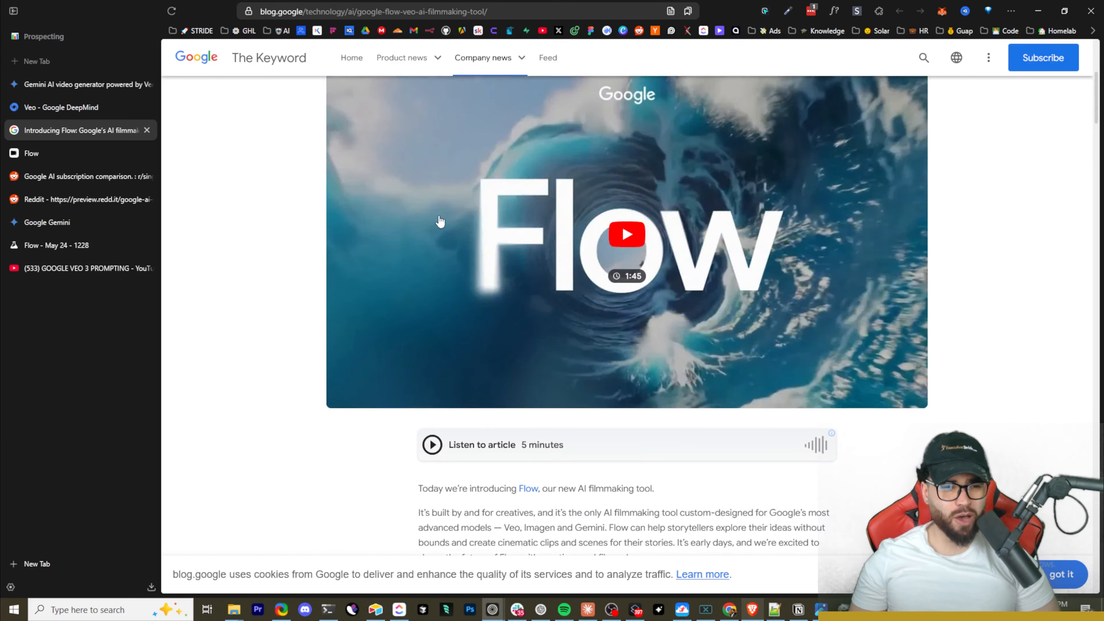
Step: Examine the Veo 3 section with the old sailor video on the Google DeepMind Veo page and the introduction on the Gemini Veo 3 page
left_click(61, 108)
scroll(459, 253, "down", 5)
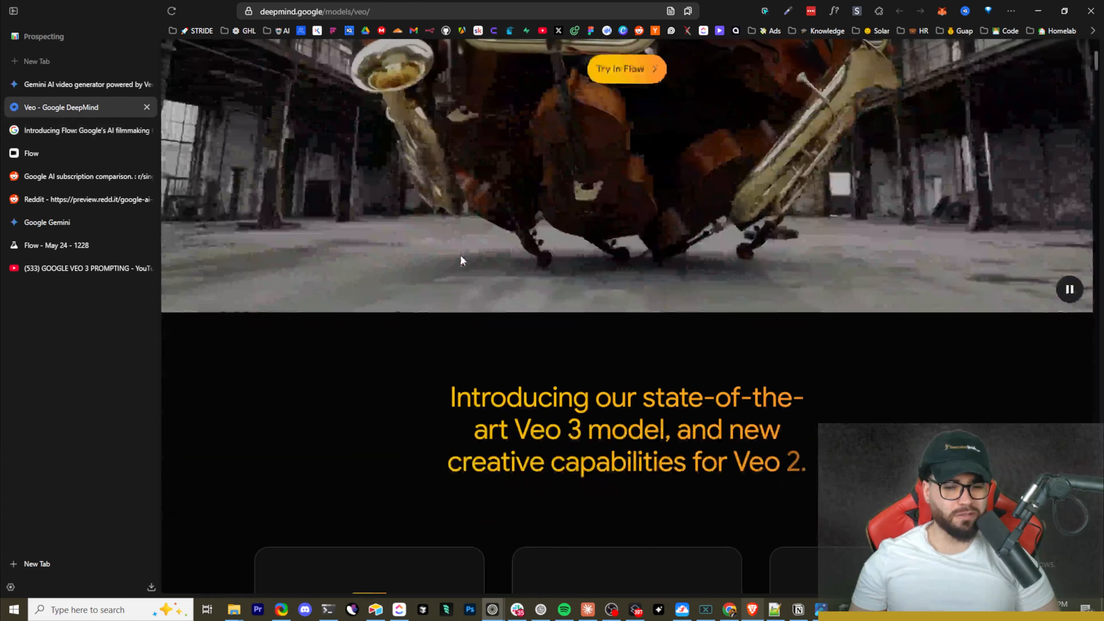
scroll(461, 256, "down", 10)
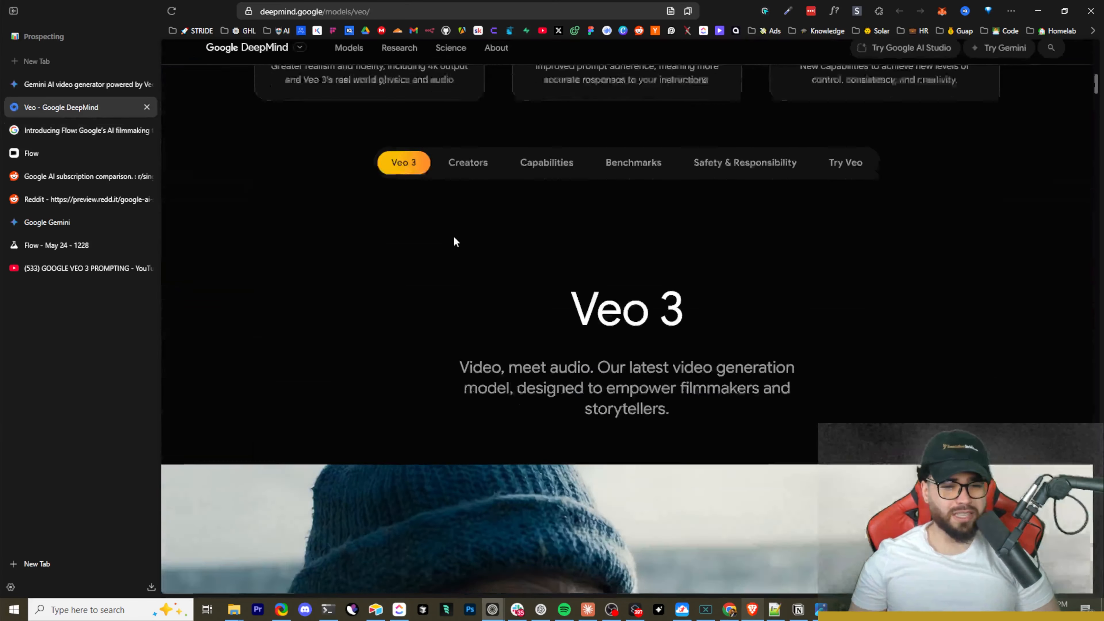
scroll(456, 243, "down", 10)
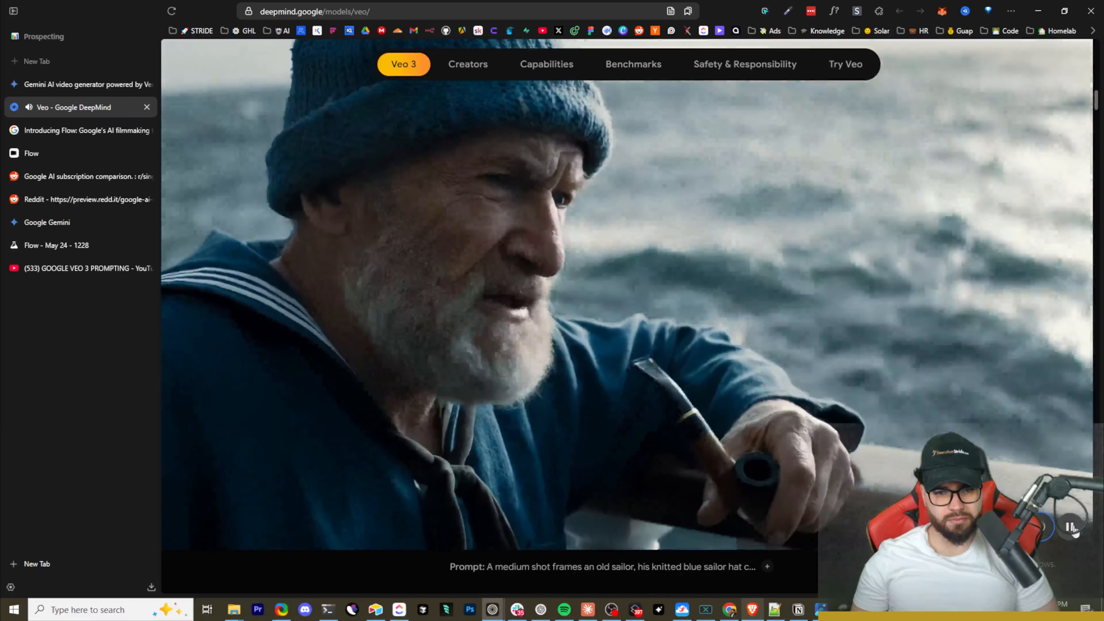
scroll(973, 207, "down", 8)
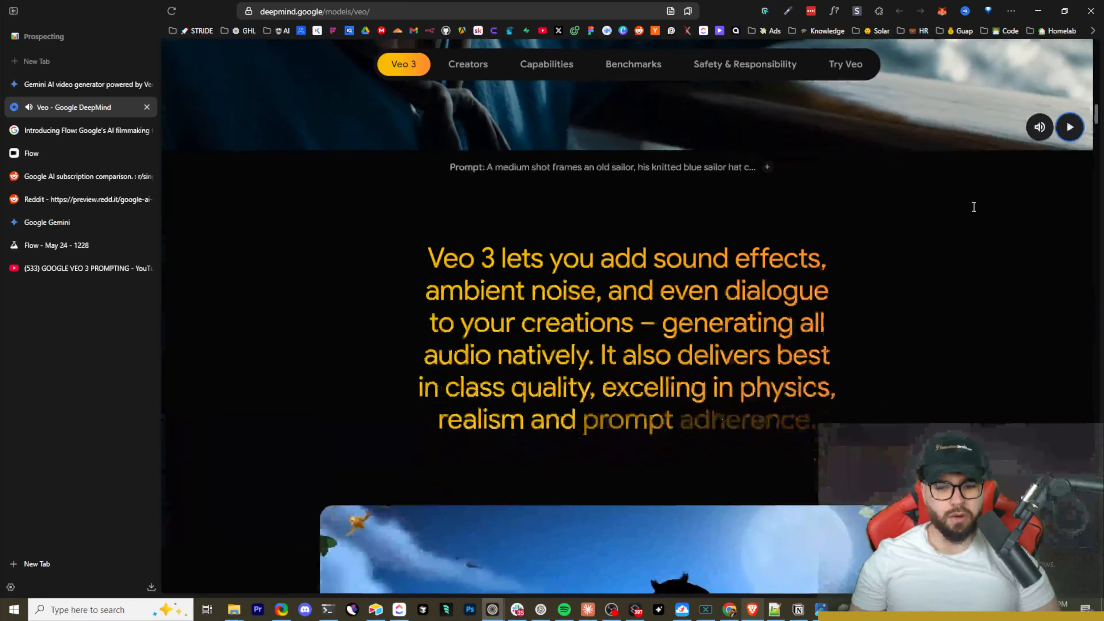
scroll(974, 207, "down", 3)
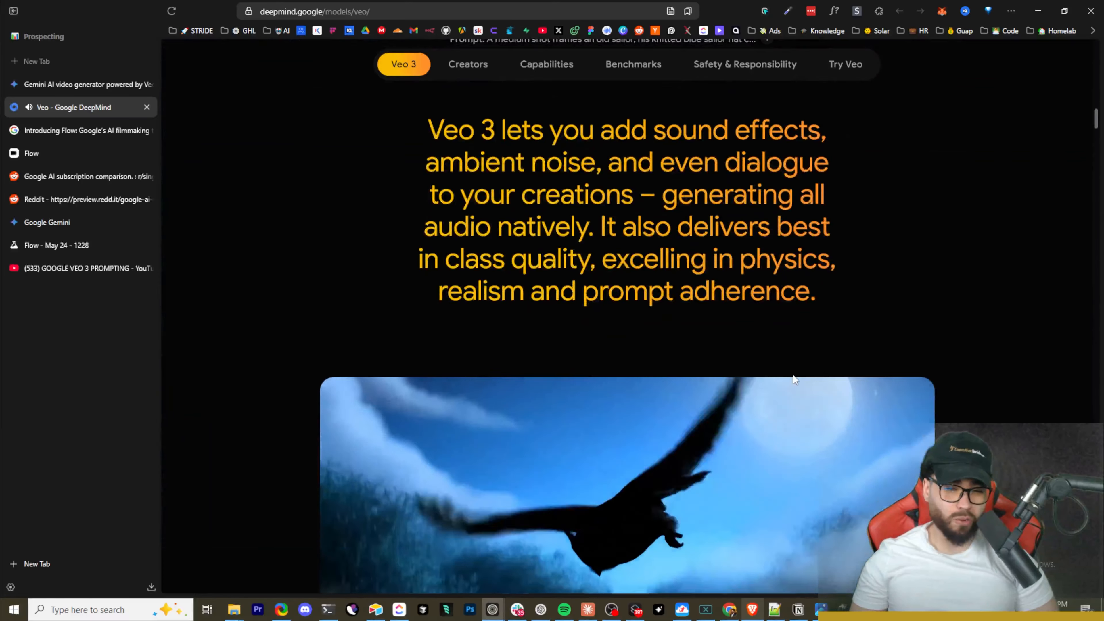
scroll(794, 380, "up", 10)
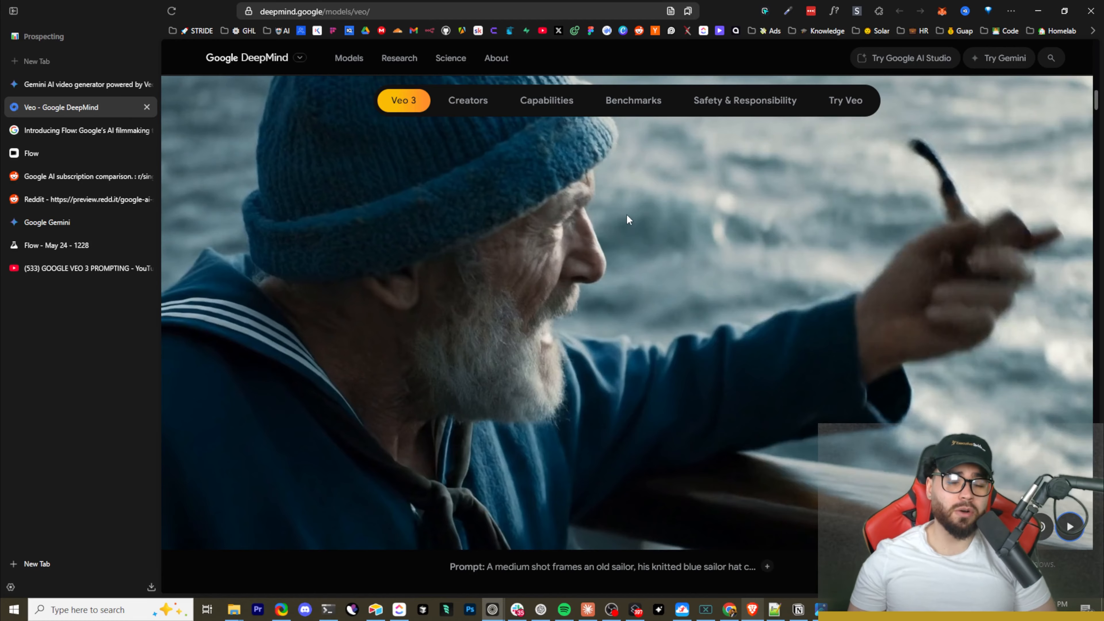
scroll(629, 220, "down", 7)
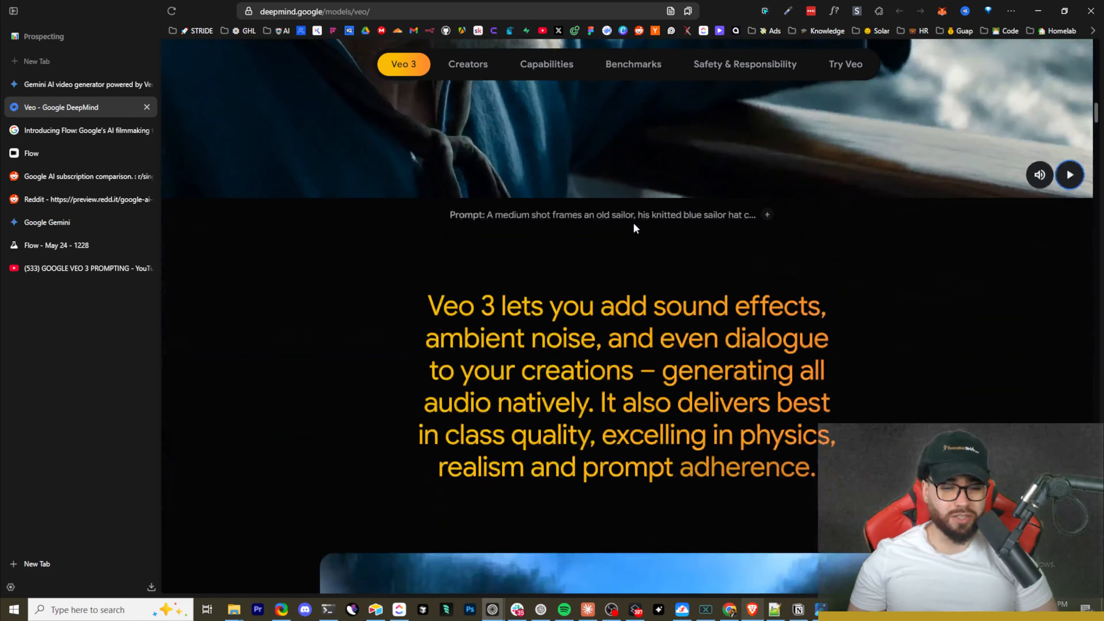
scroll(634, 225, "down", 6)
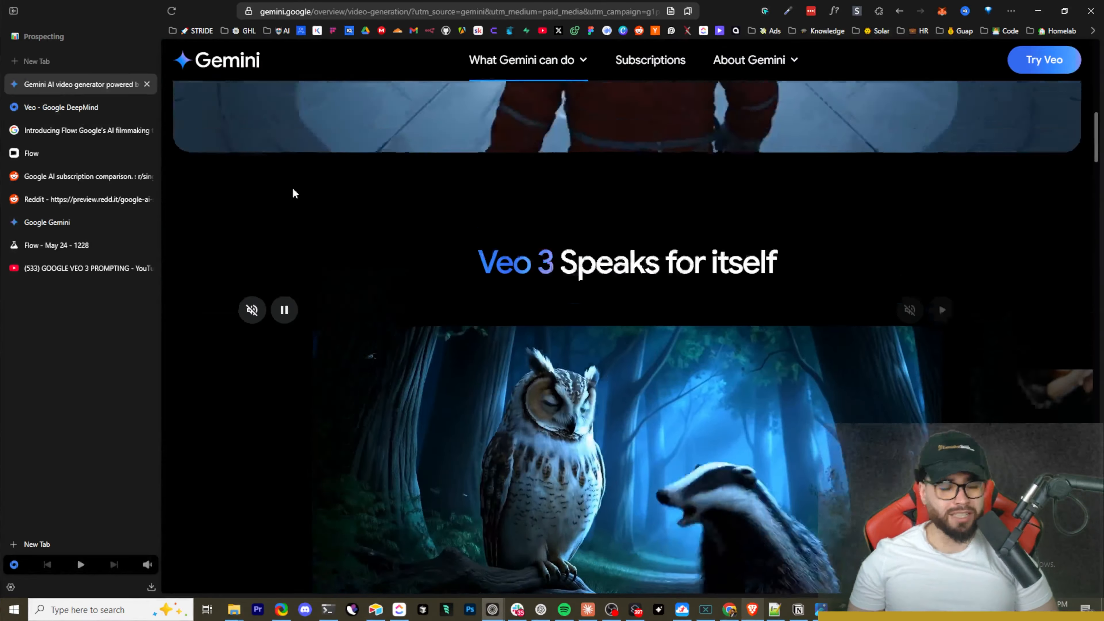
scroll(348, 178, "up", 15)
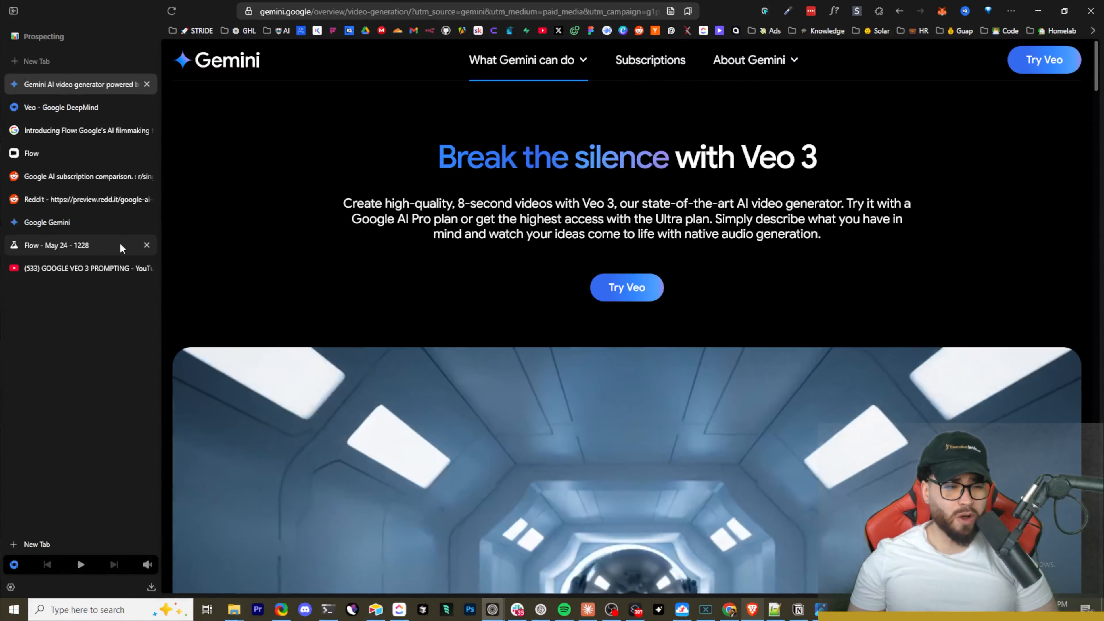
Step: Go to the Flow project May 24 - 1228, leave its Scenebuilder and return to the Flow project list
left_click(122, 249)
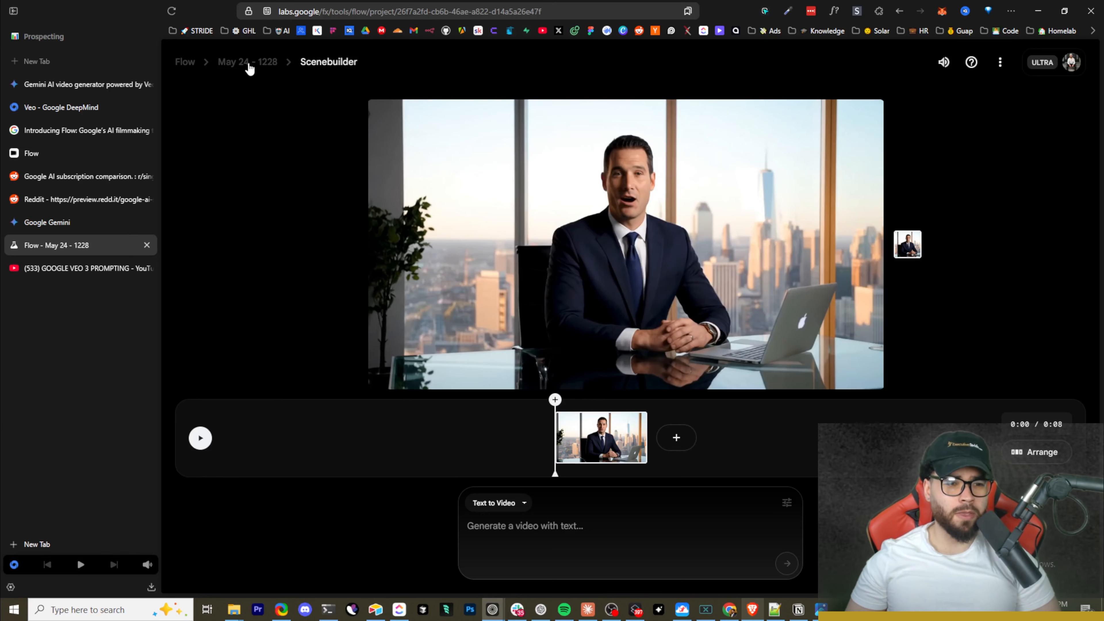
left_click(249, 67)
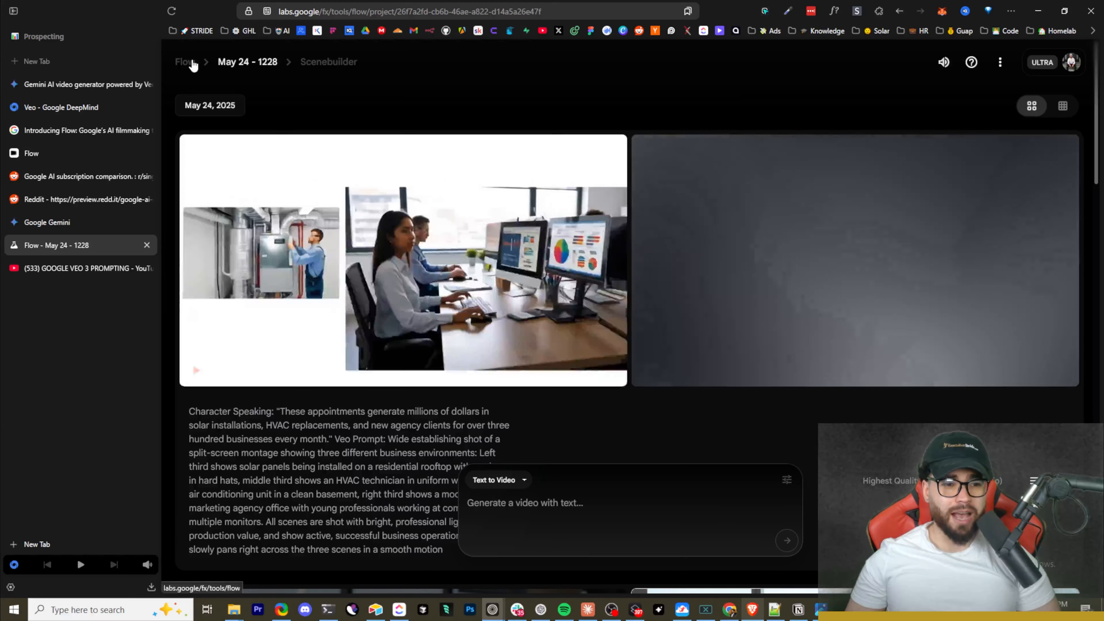
left_click(190, 66)
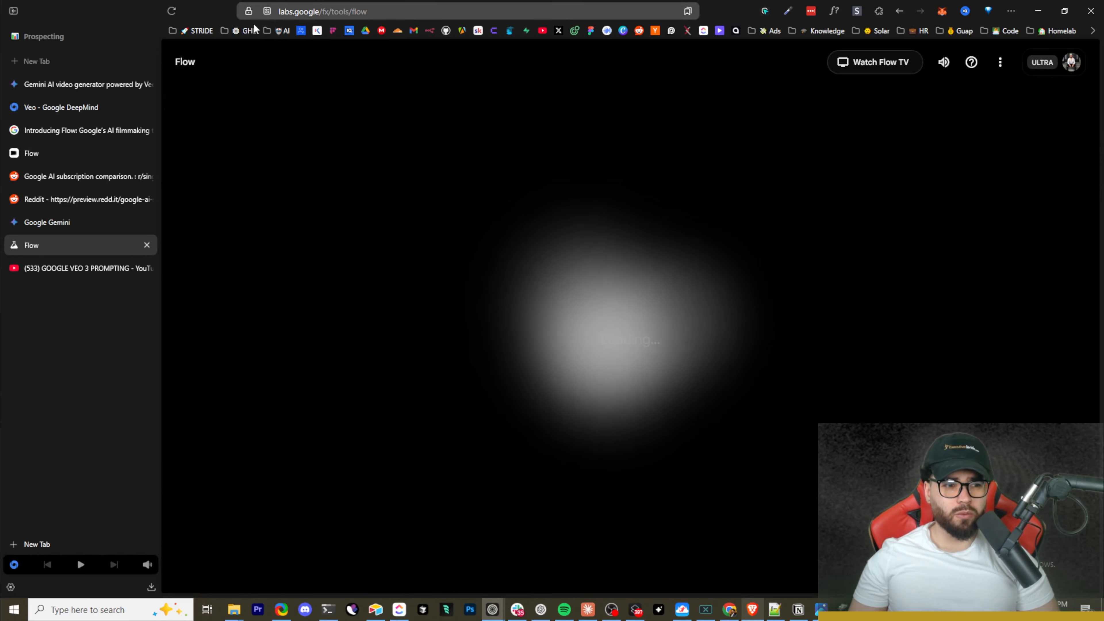
Step: Switch to Google Gemini, decline the e-mail updates offer and select Video mode for the prompt
left_click(99, 85)
left_click(92, 107)
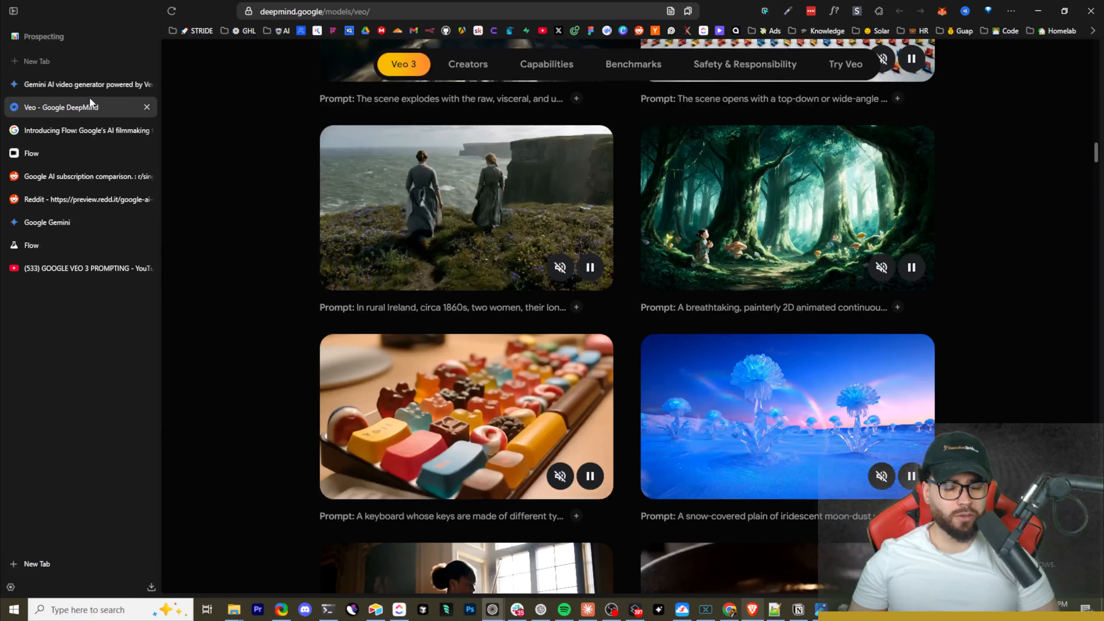
left_click(80, 223)
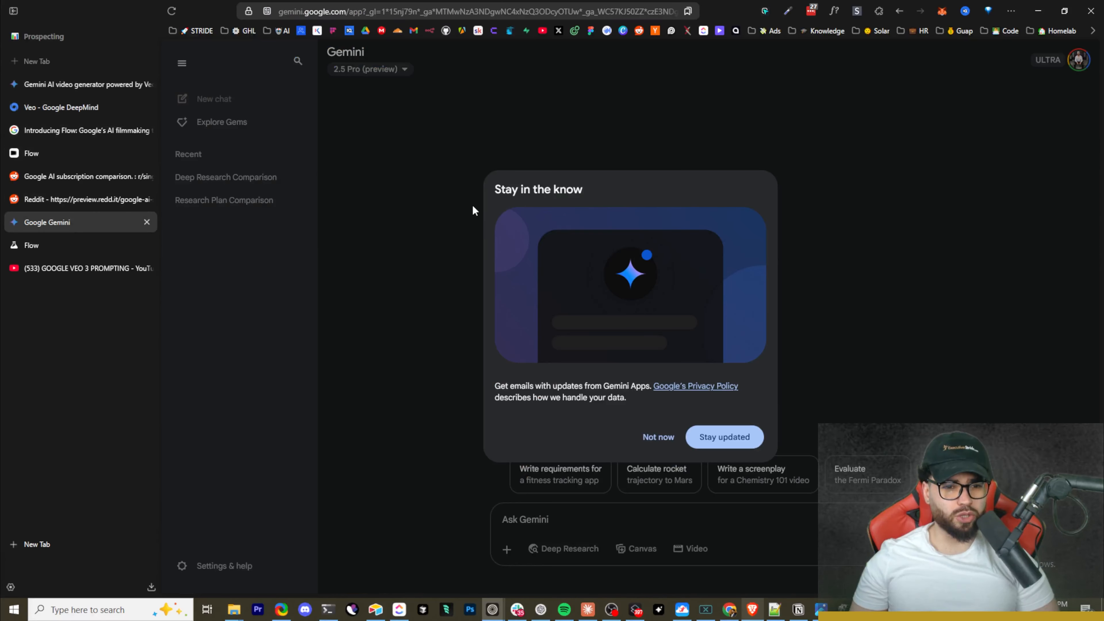
left_click(654, 438)
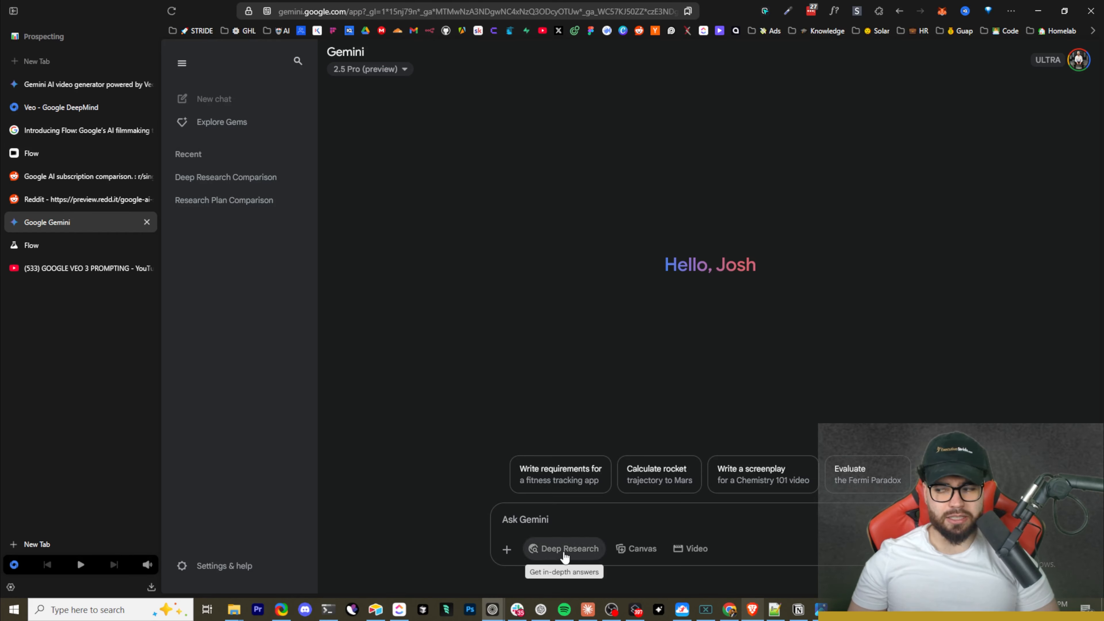
left_click(565, 549)
left_click(689, 549)
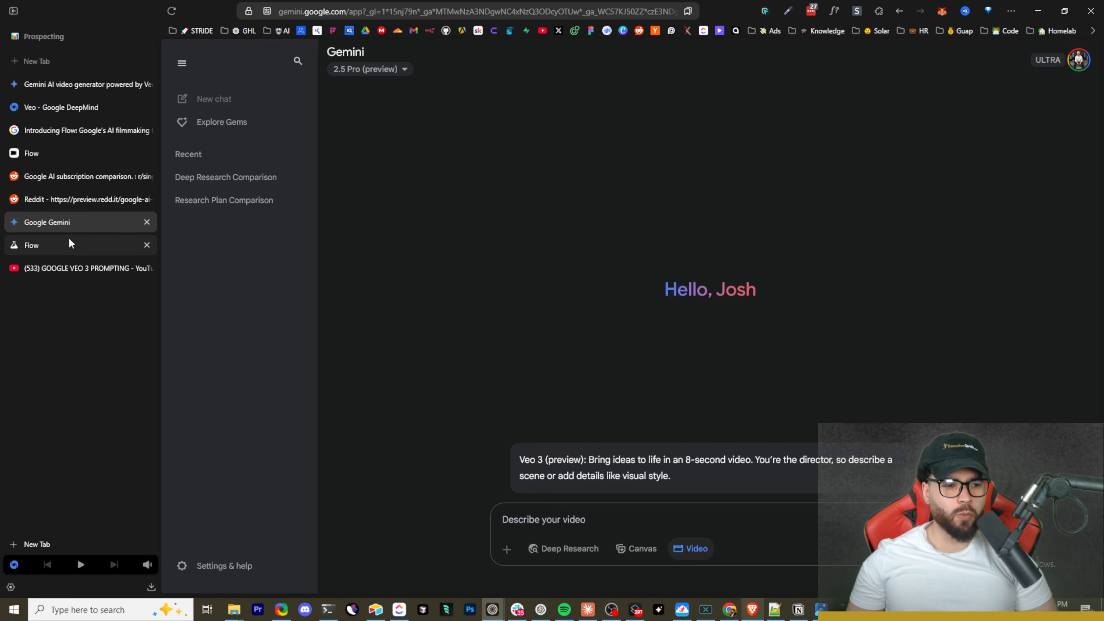
Step: Switch to Flow, highlight the end of its web address and open the project May 24 - 1228
left_click(71, 245)
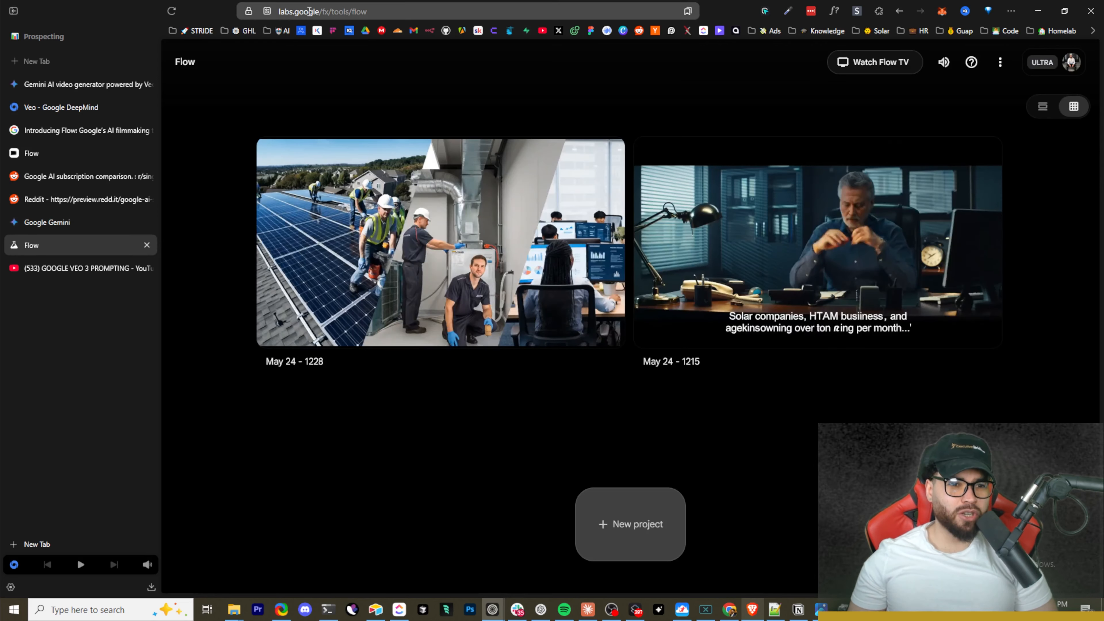
left_click_drag(328, 13, 320, 27)
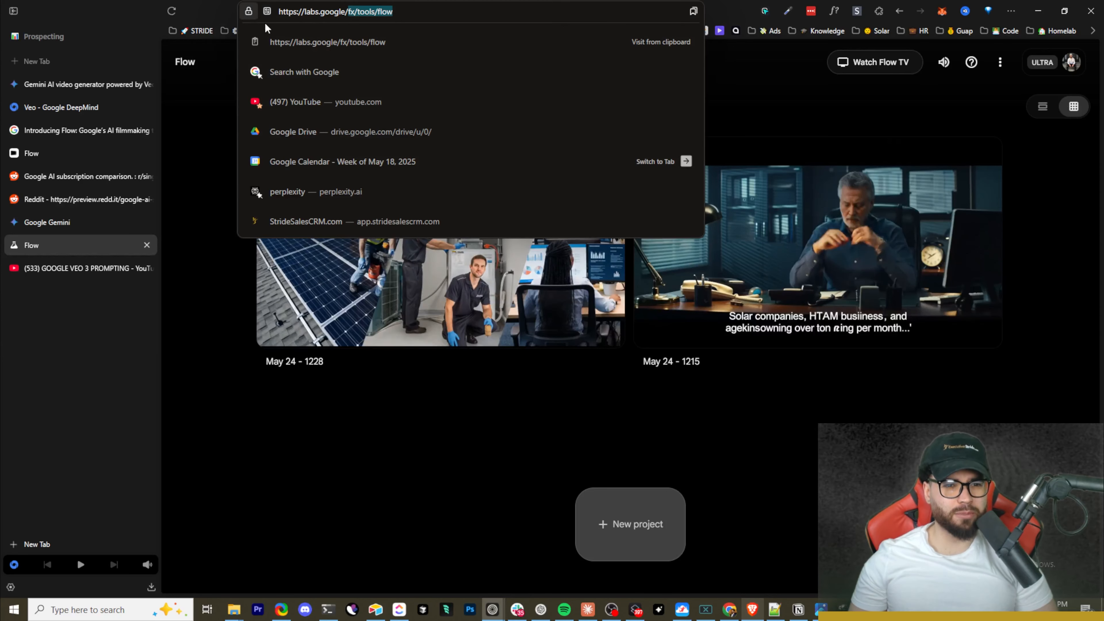
left_click(207, 188)
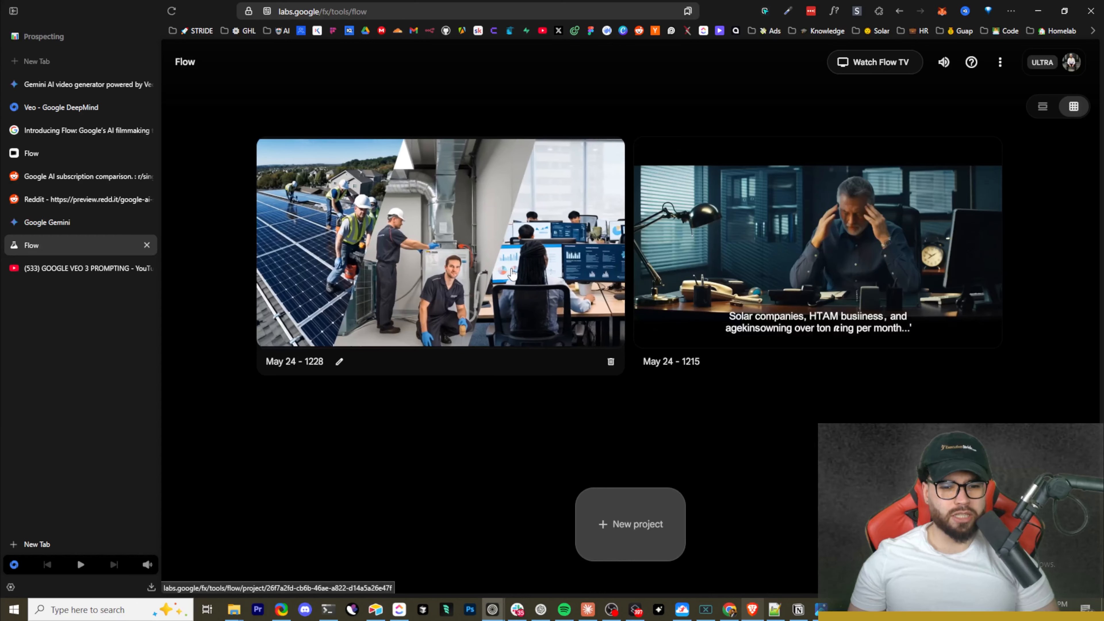
left_click(561, 233)
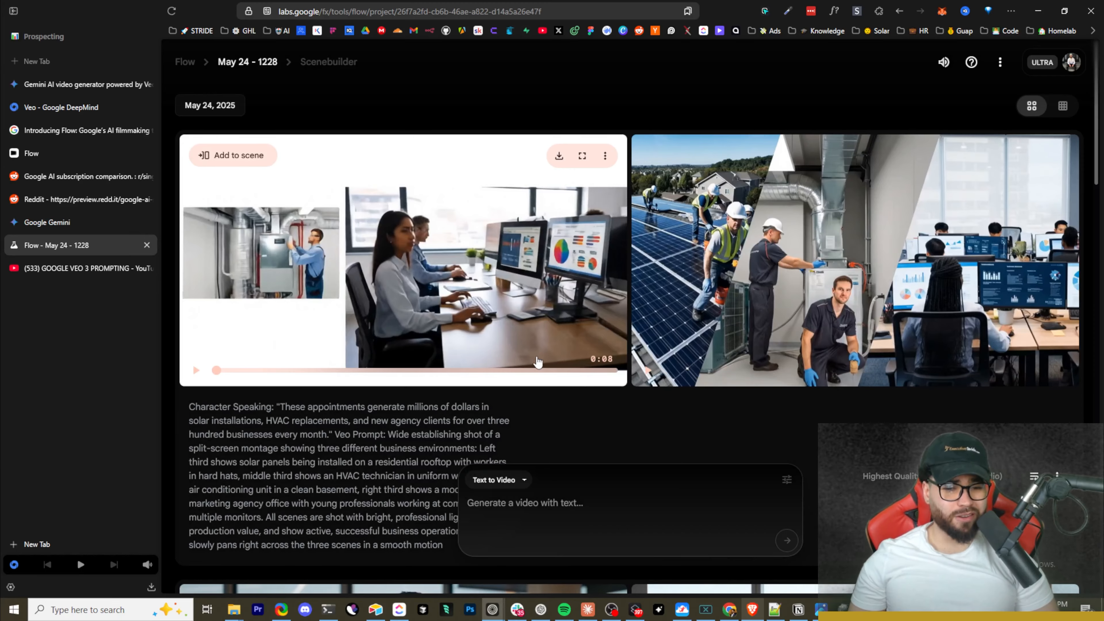
Step: Play the second clip generated from the exhausted solar company owner prompt at the end of the project
scroll(582, 375, "down", 10)
scroll(601, 377, "down", 15)
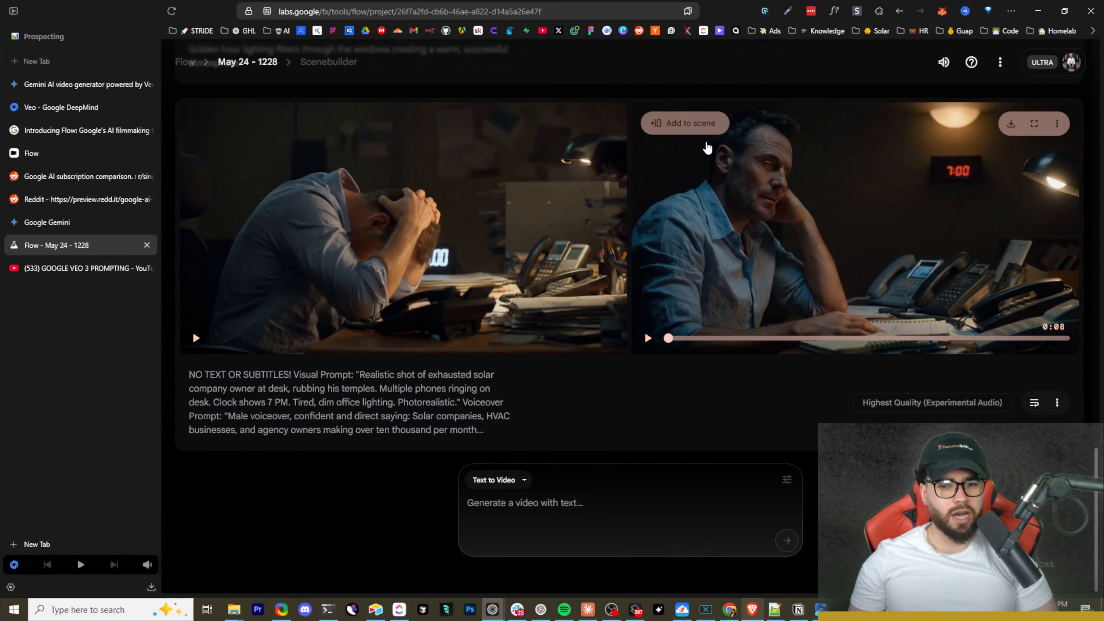
left_click(647, 339)
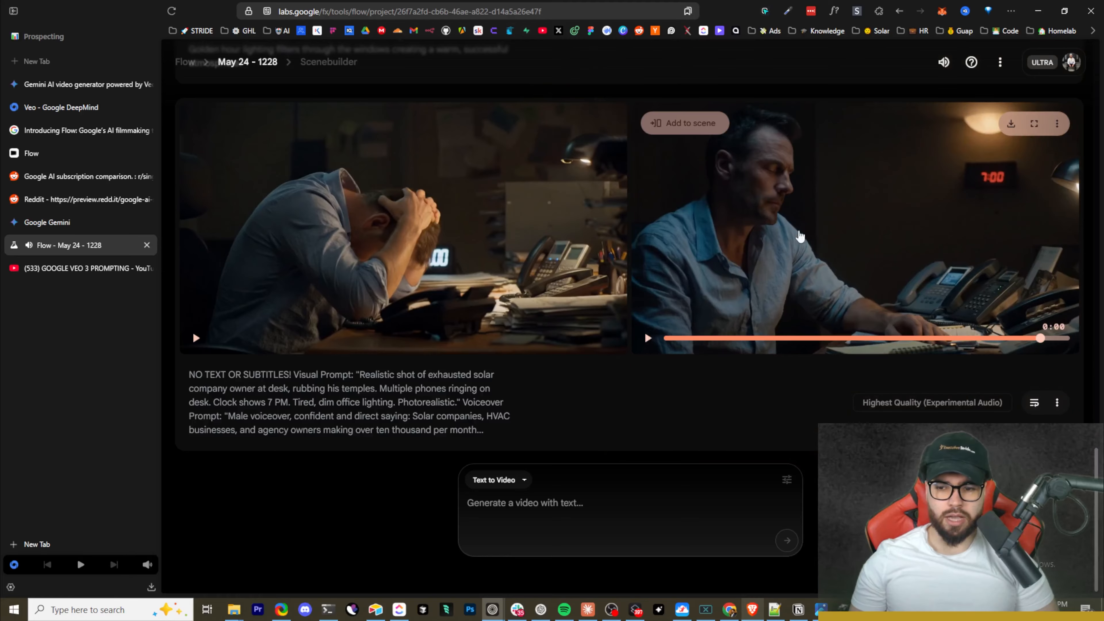
Step: Delete the generated clip of the dark-suited man without a tie, beside the clip of the man in a light blue shirt
scroll(848, 209, "up", 6)
scroll(809, 288, "down", 4)
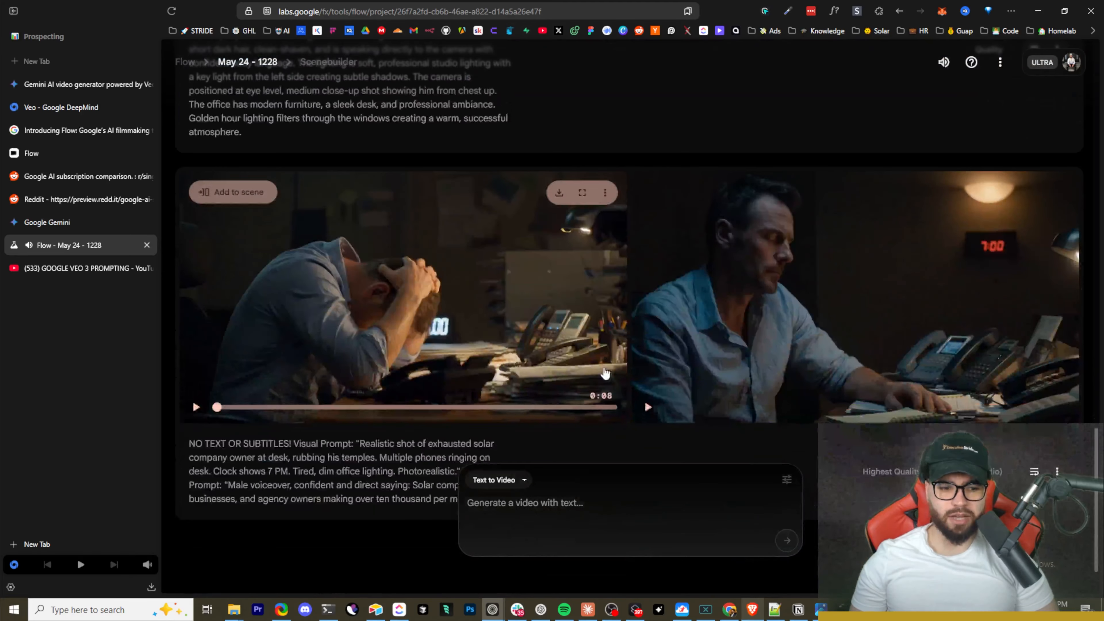
scroll(666, 301, "down", 2)
scroll(625, 377, "up", 10)
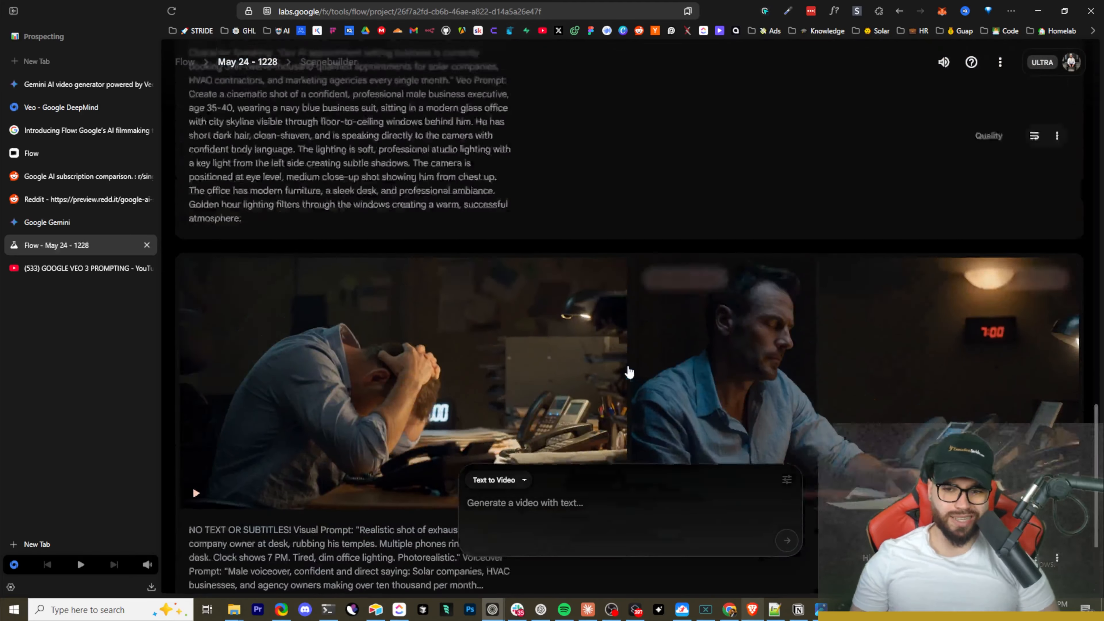
scroll(899, 365, "down", 8)
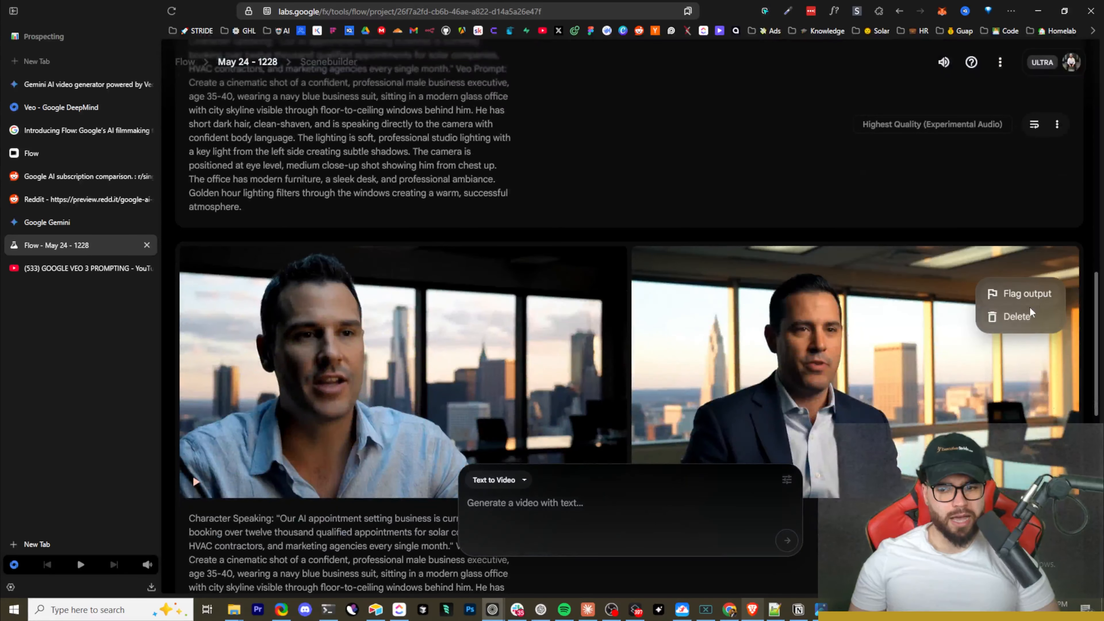
left_click(1034, 317)
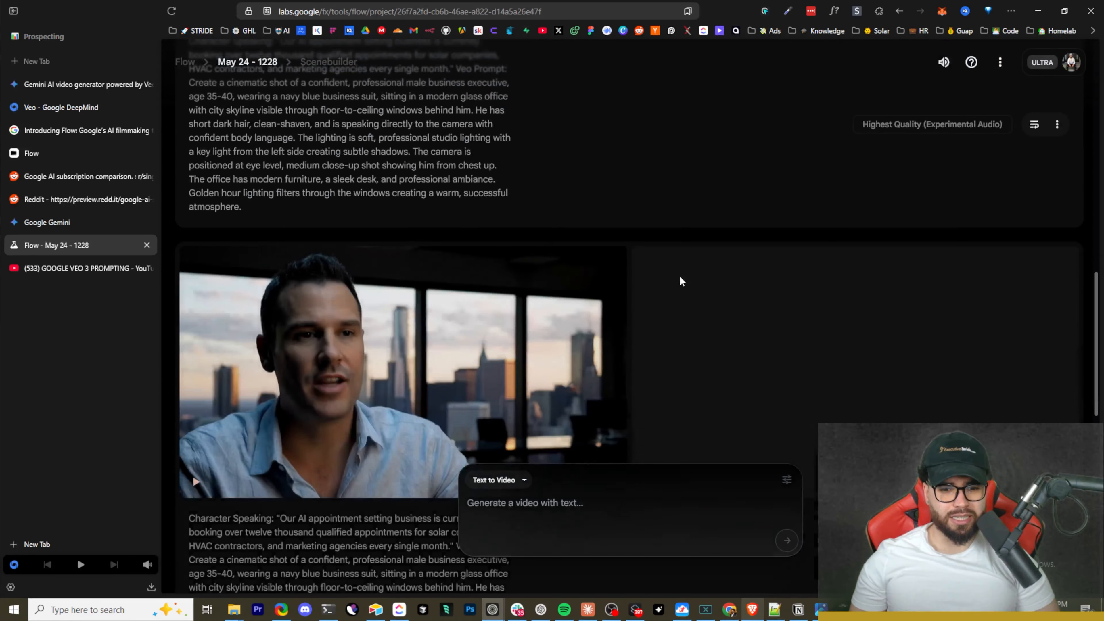
left_click(601, 264)
Step: Play the clip of the navy-suited executive sitting at a glass desk with a laptop
scroll(683, 315, "up", 8)
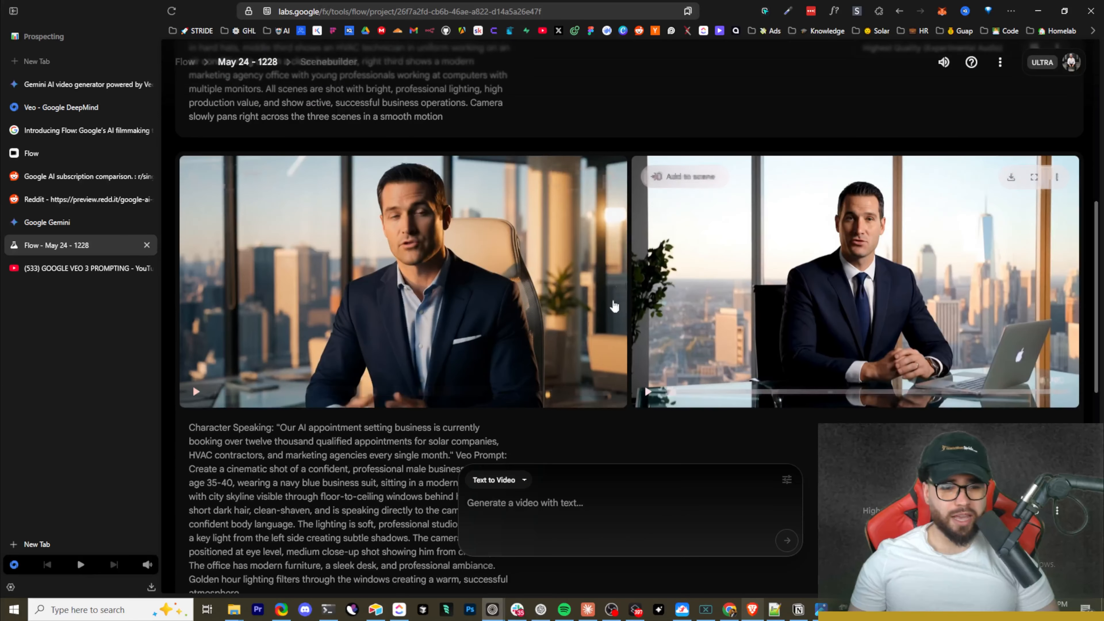
scroll(468, 388, "up", 3)
scroll(469, 389, "down", 3)
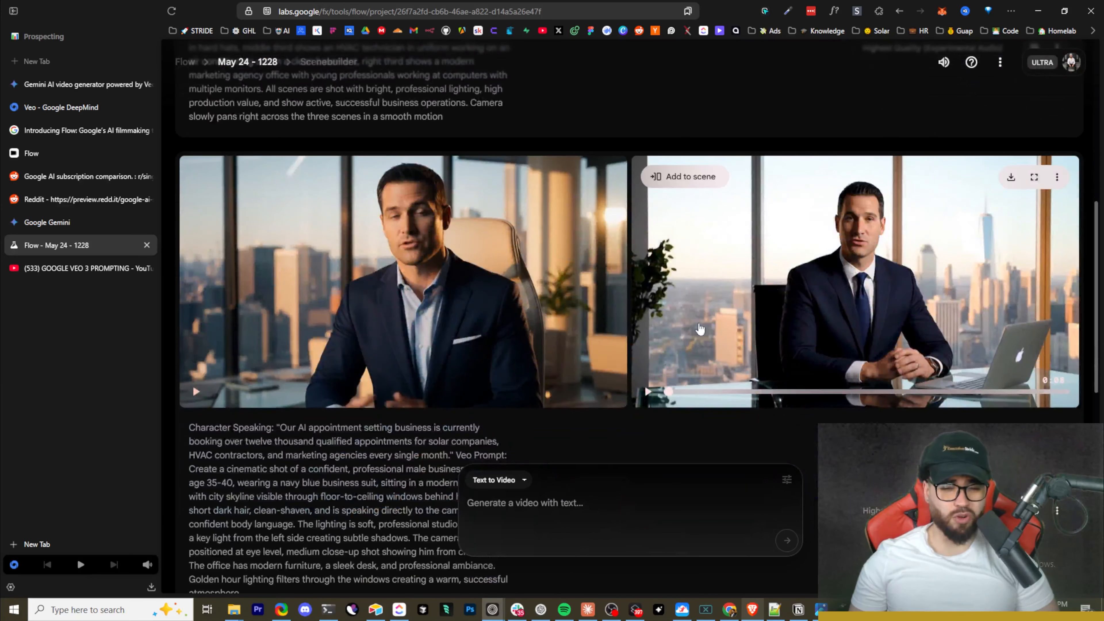
scroll(680, 329, "down", 2)
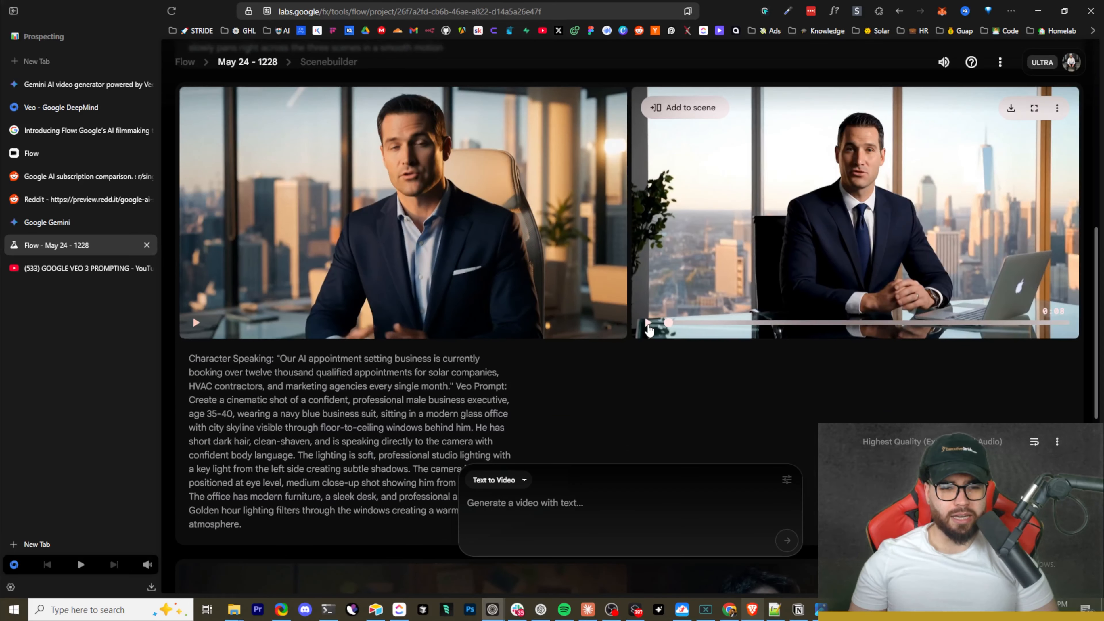
left_click(647, 323)
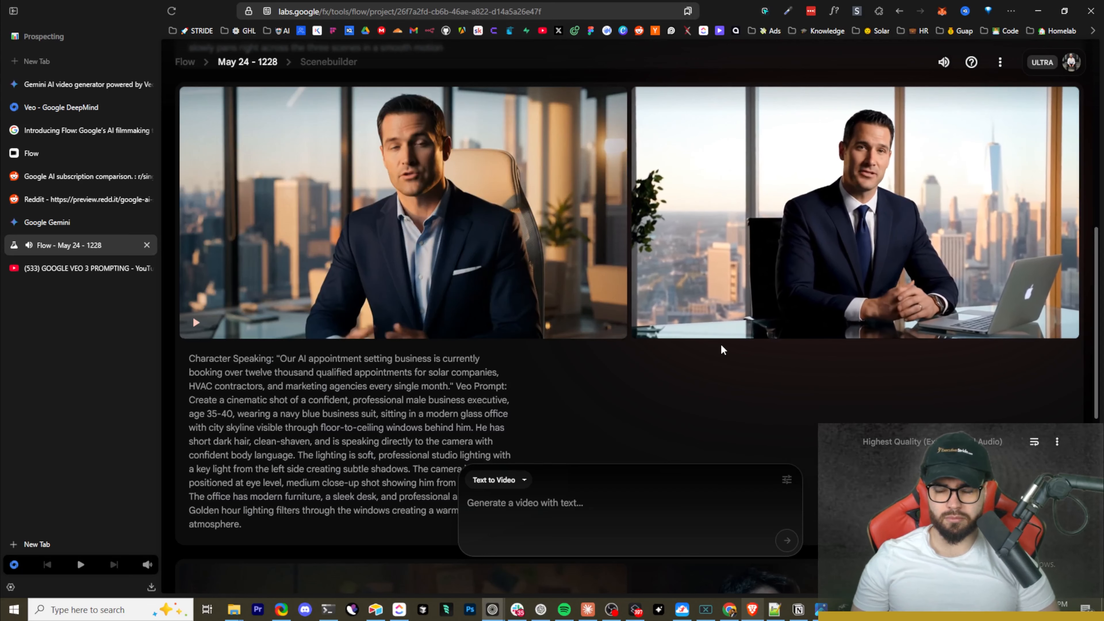
mouse_move(657, 329)
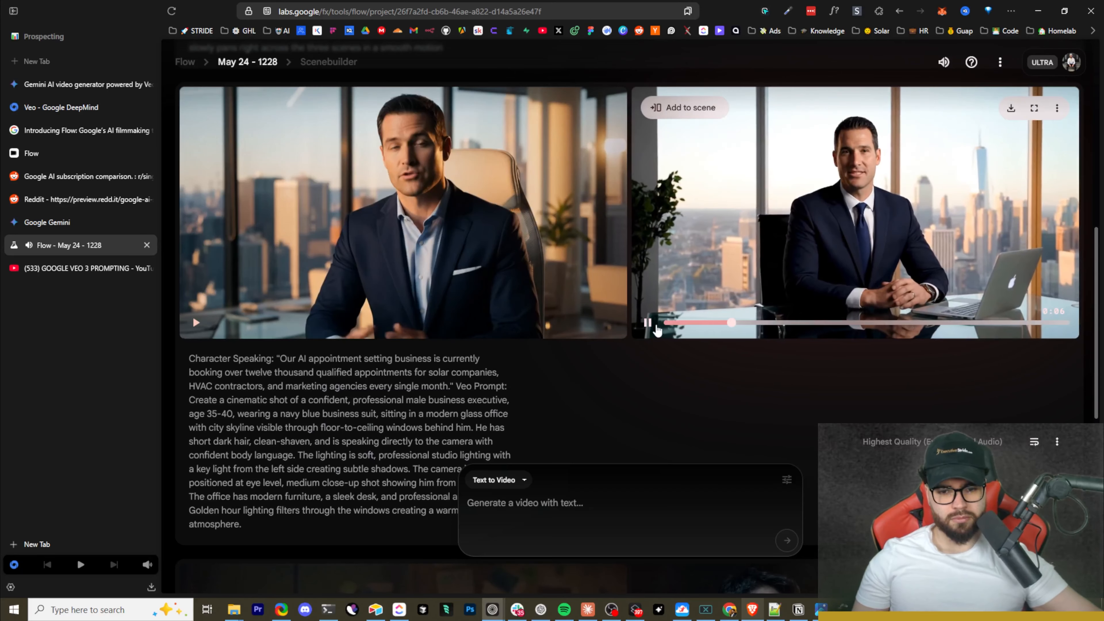
Step: Play the first clip of the split-screen business montage at the start of the project
scroll(888, 328, "up", 5)
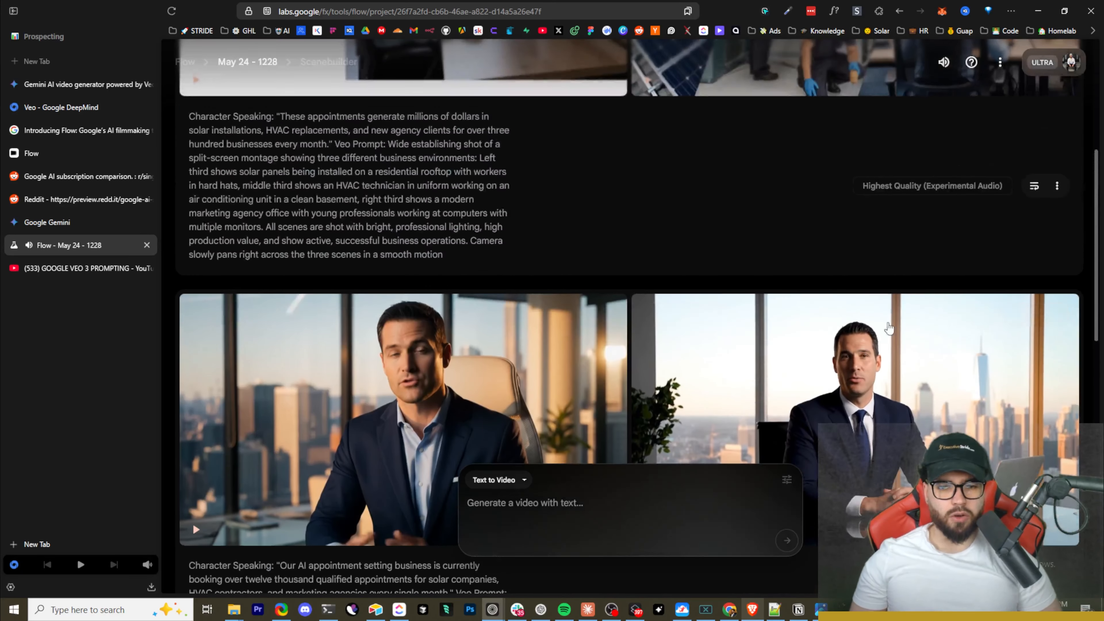
scroll(808, 407, "up", 7)
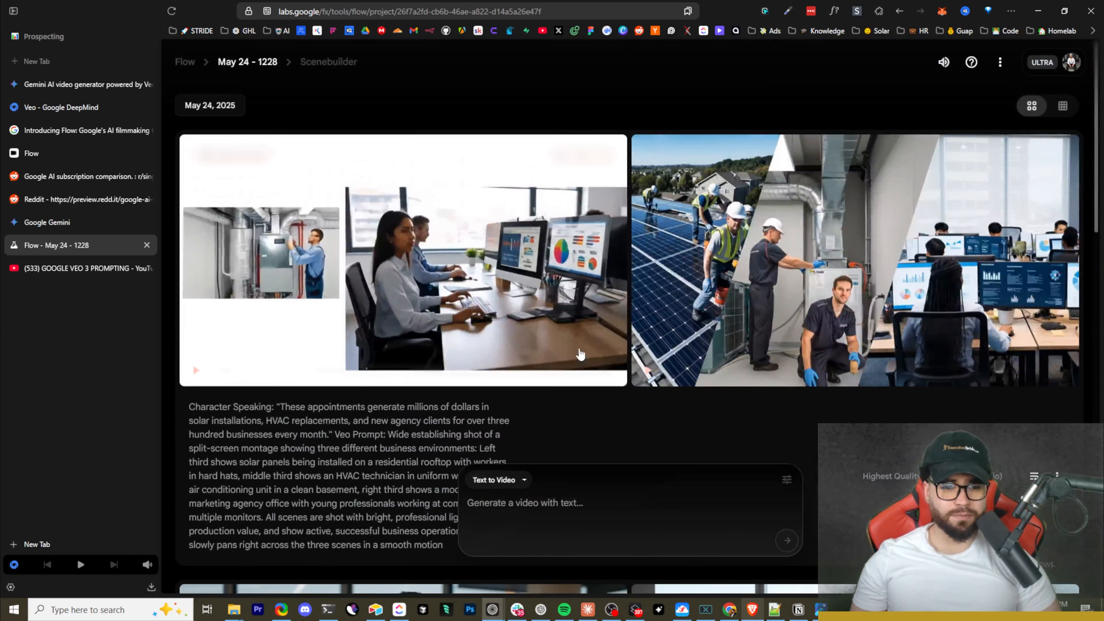
left_click(194, 371)
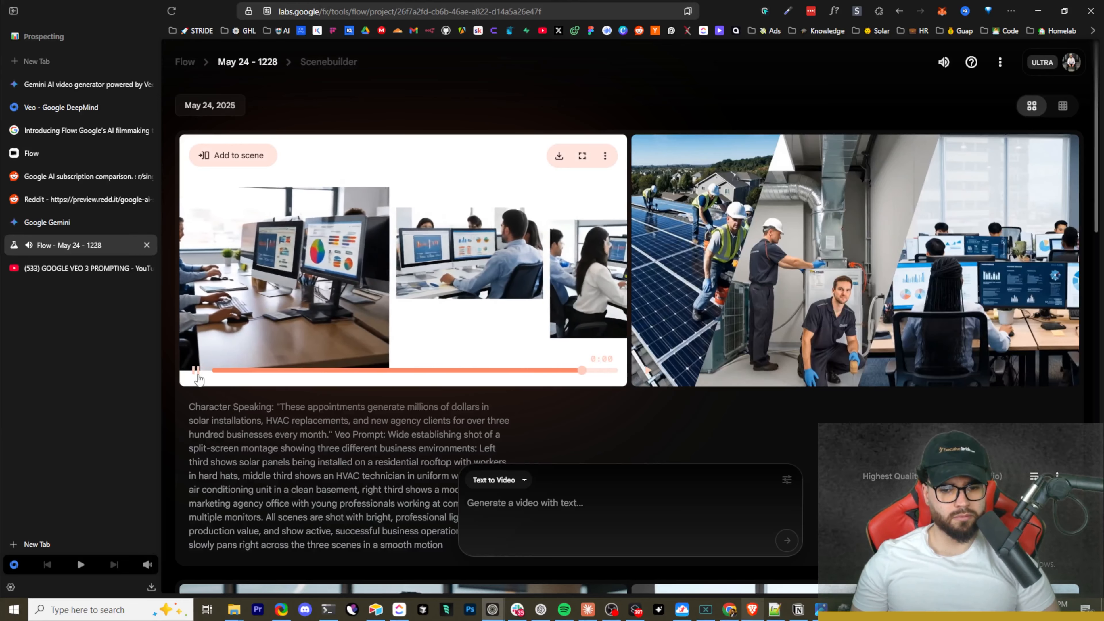
Step: Examine the prompt text behind the navy-suited executive clips and highlight it for reading
scroll(411, 274, "down", 15)
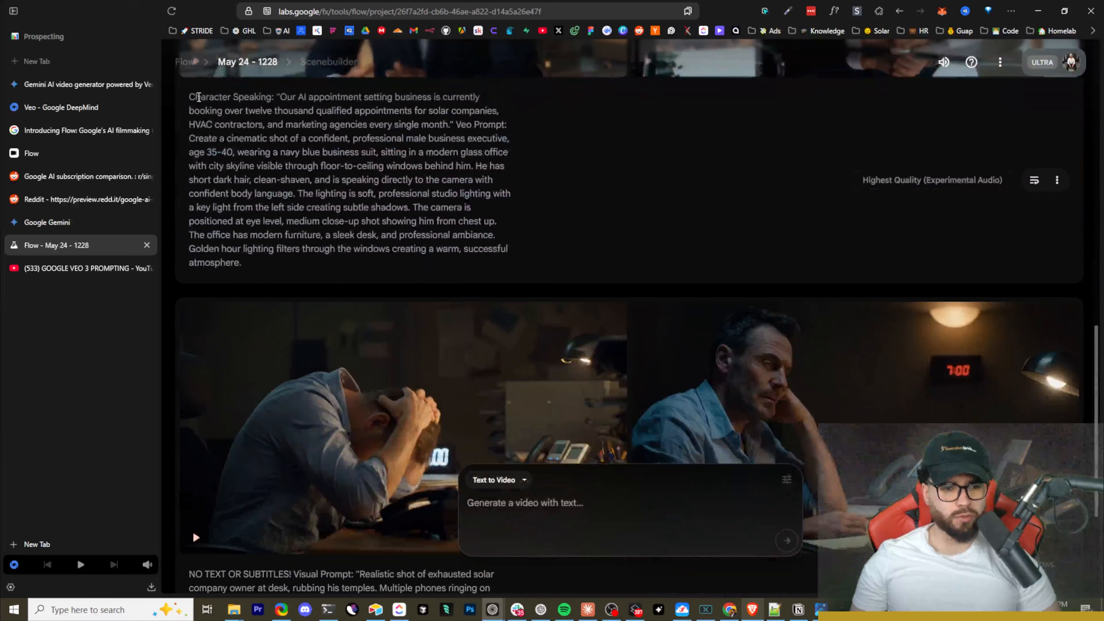
left_click_drag(198, 97, 405, 250)
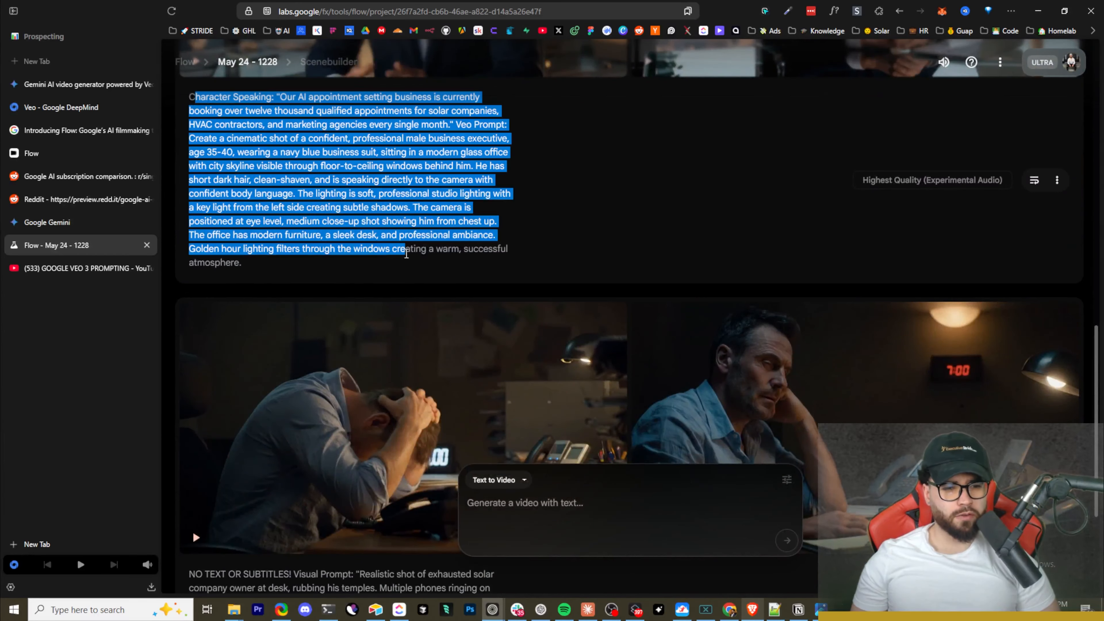
scroll(644, 258, "up", 5)
scroll(611, 305, "up", 10)
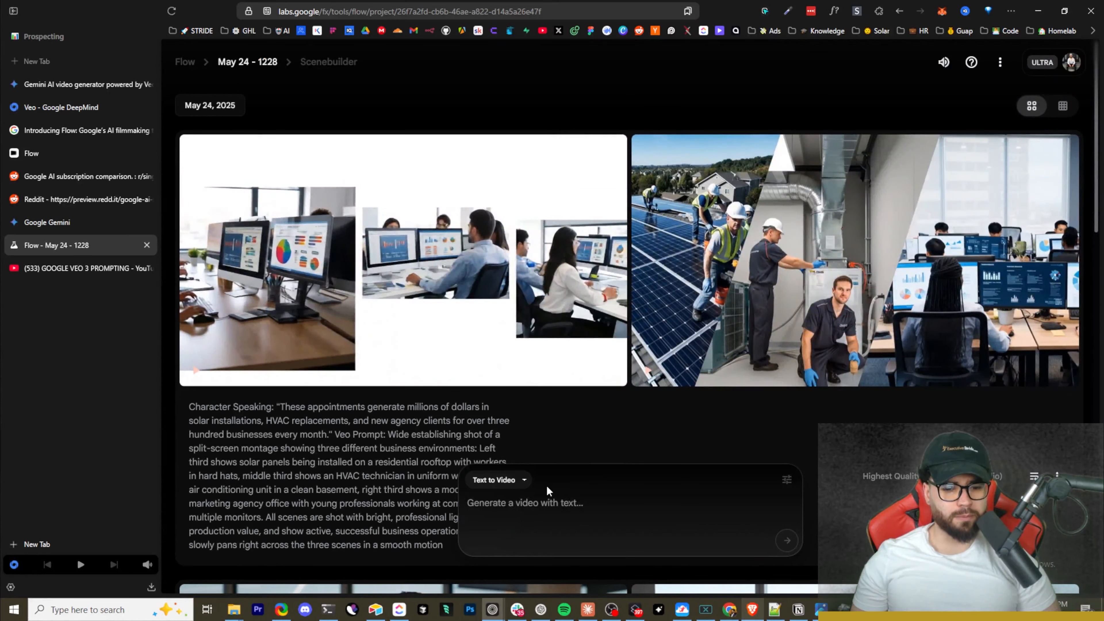
scroll(565, 456, "down", 5)
scroll(583, 451, "up", 5)
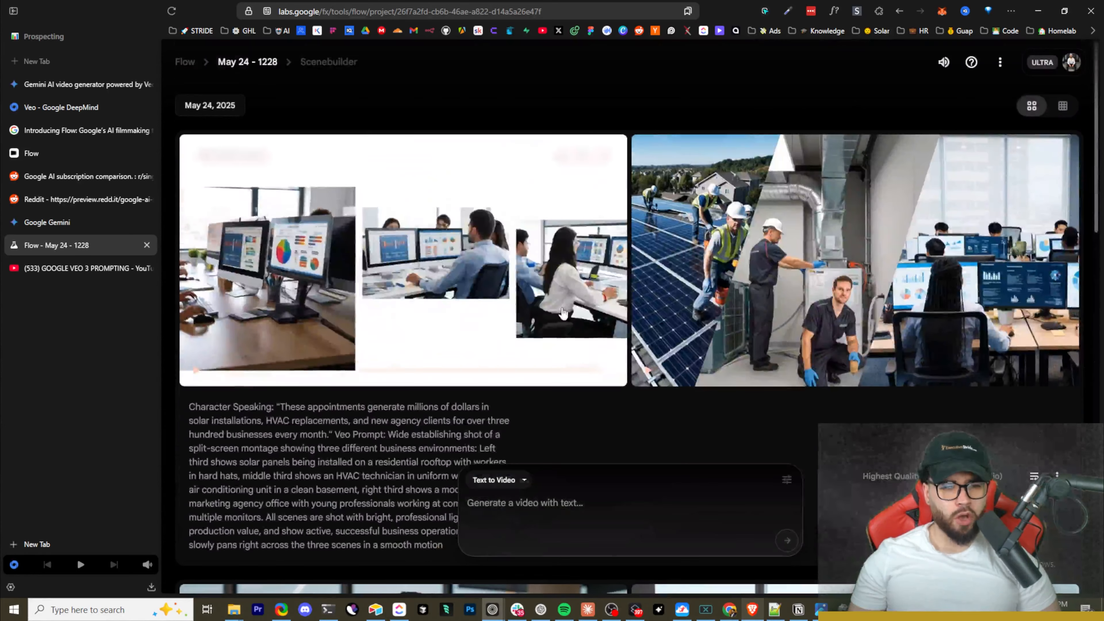
Step: Add the clip of the navy-suited executive with the laptop to the scene
scroll(565, 278, "down", 5)
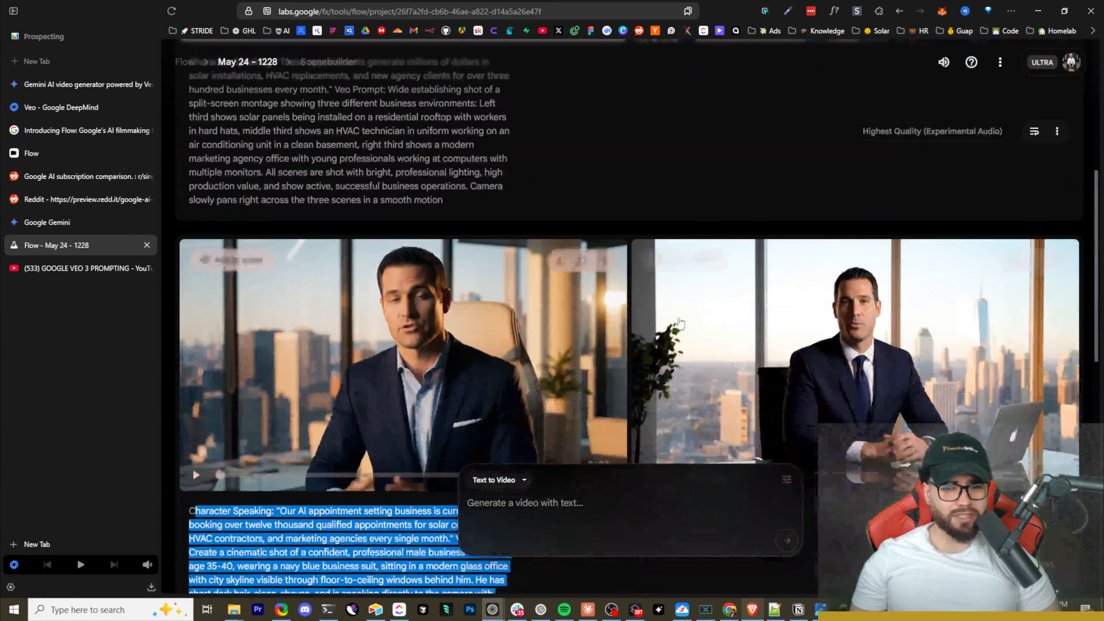
scroll(782, 313, "down", 3)
scroll(845, 339, "up", 3)
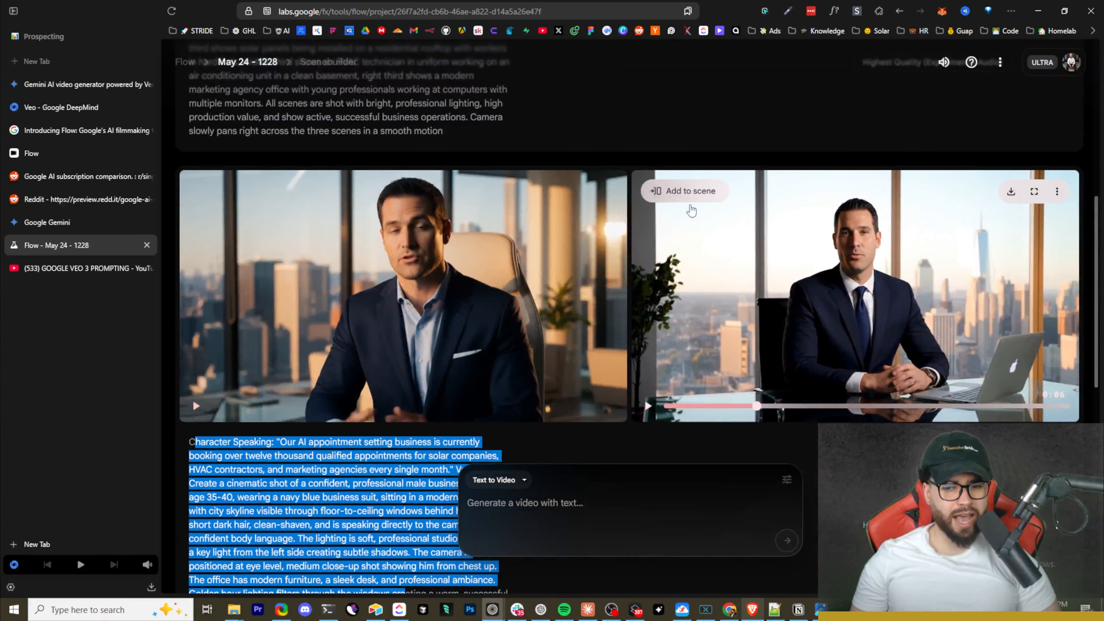
left_click(693, 198)
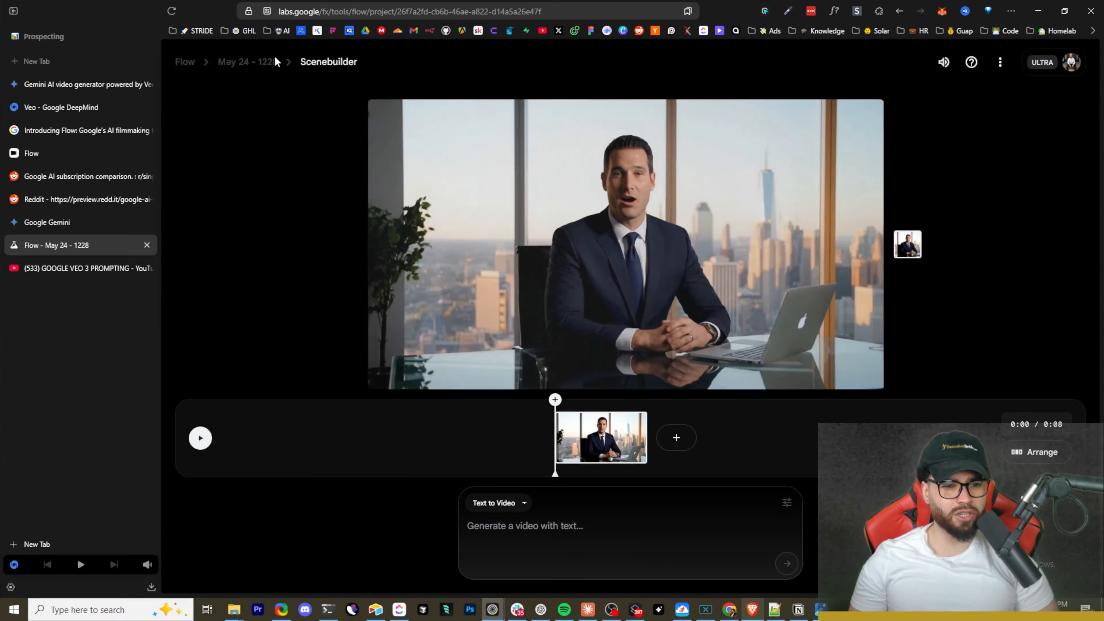
Step: Return to the May 24 - 1228 project clips, reopen Scenebuilder and show the options for continuing after the executive clip
left_click(249, 63)
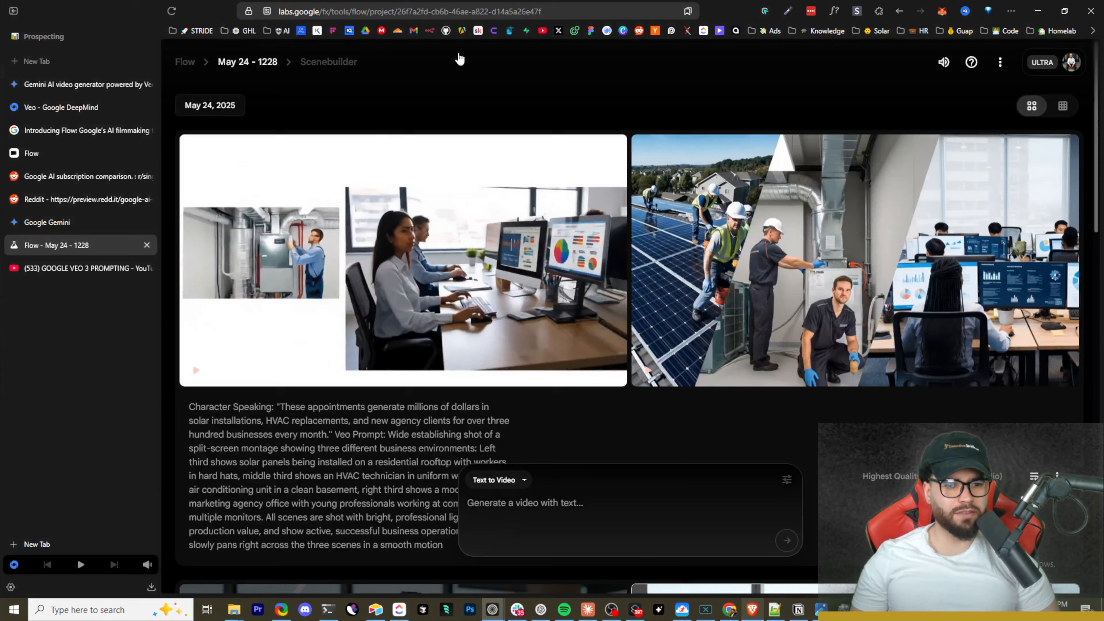
left_click(334, 62)
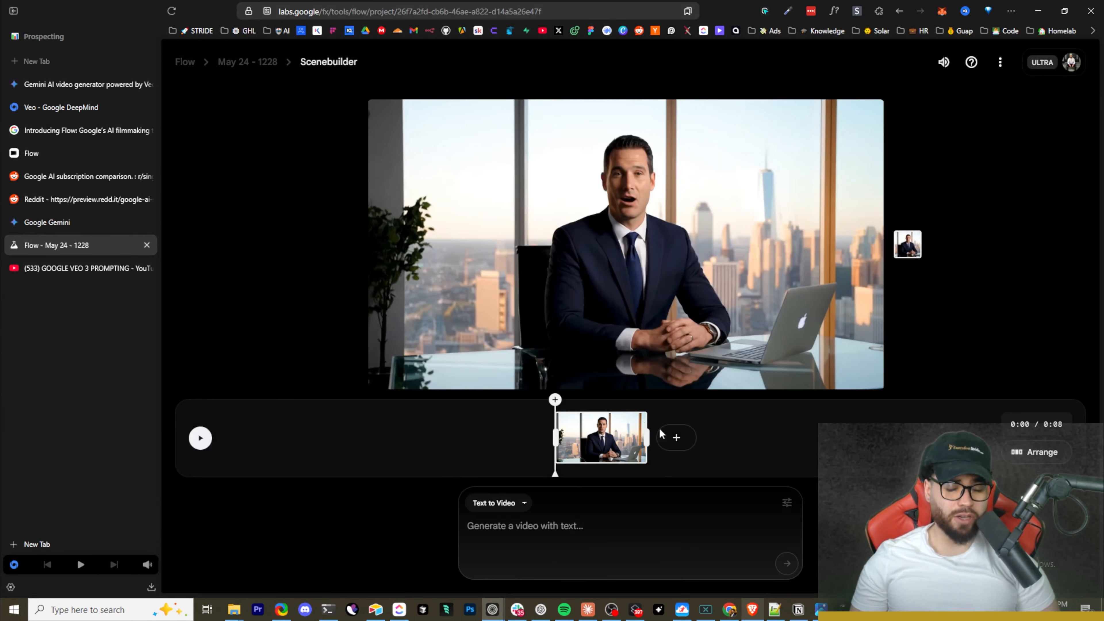
left_click(675, 439)
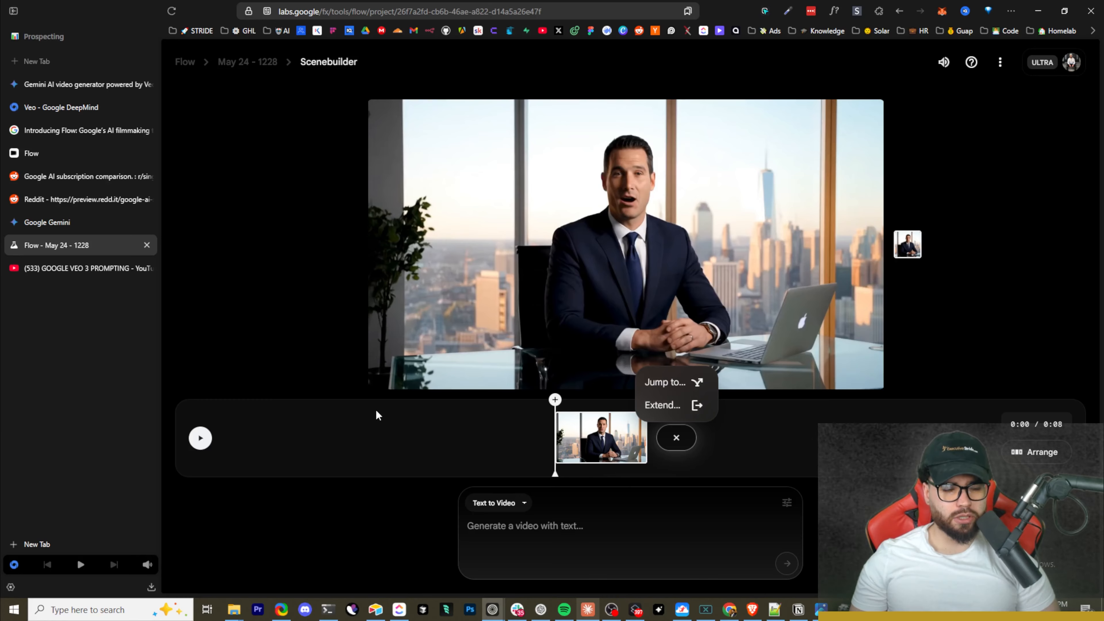
Step: Switch to YouTube, return to Google's "Creating in Flow" tutorial, pause it and scrub to about 1:14
left_click(56, 266)
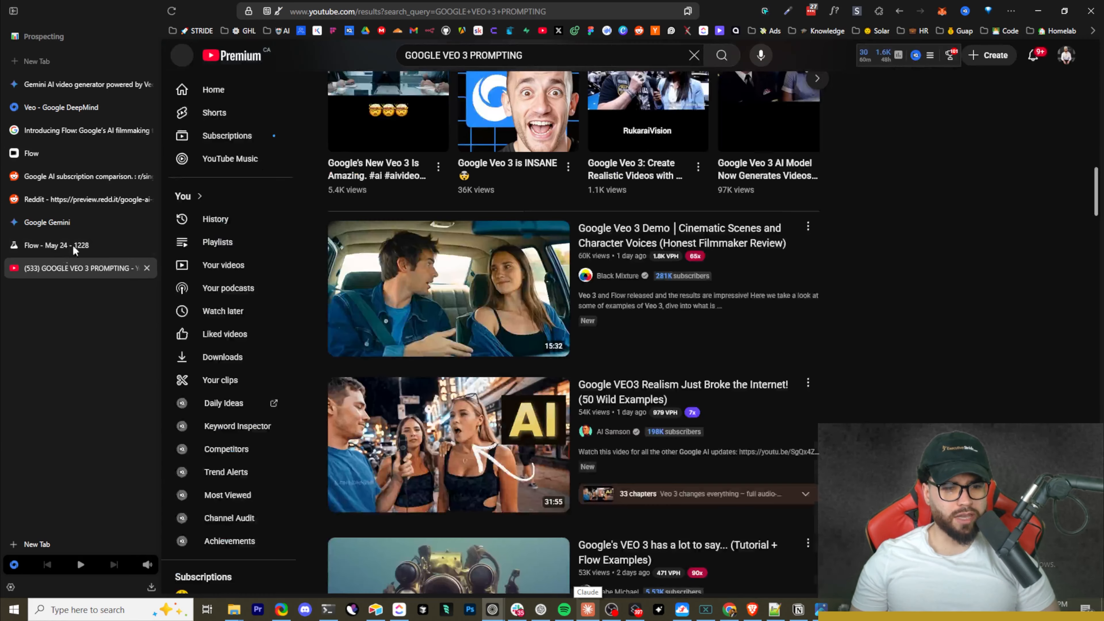
left_click(900, 11)
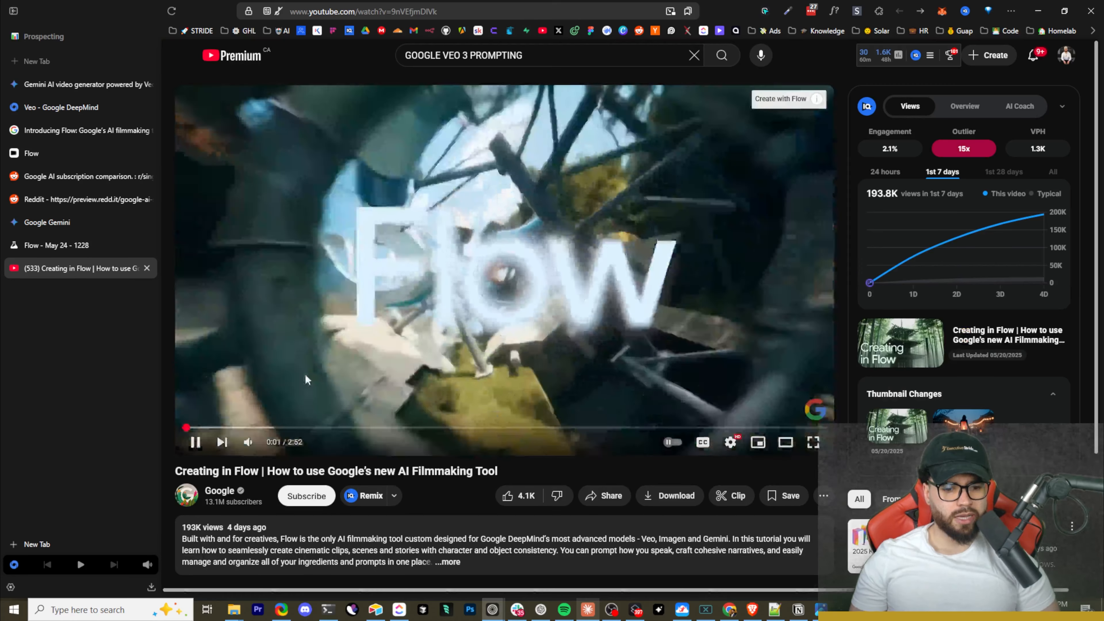
left_click(315, 381)
left_click_drag(261, 428, 515, 335)
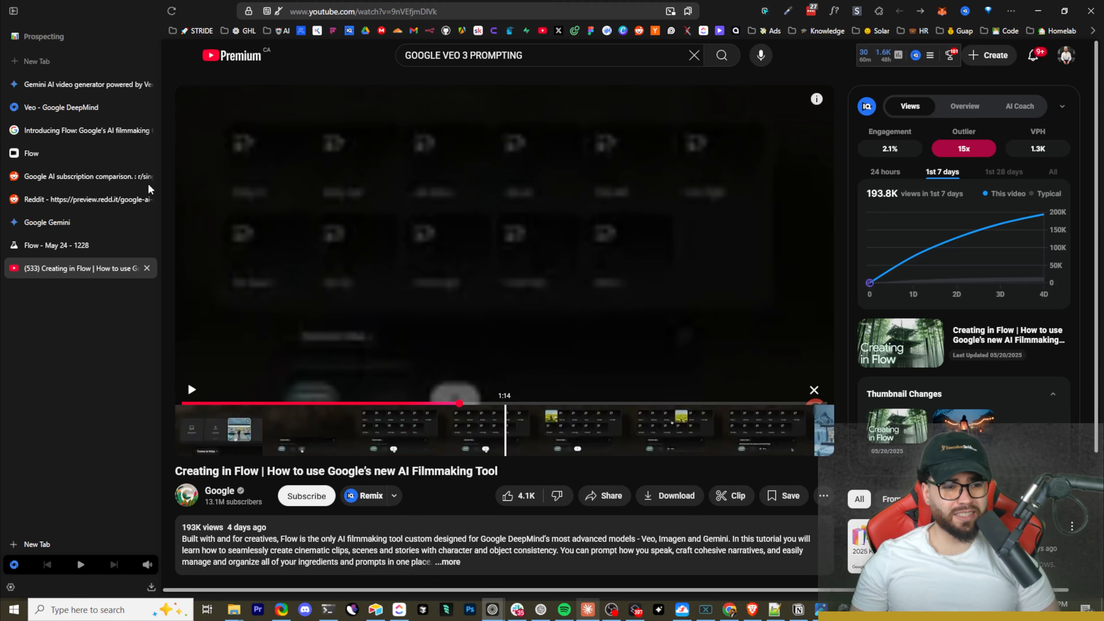
Step: Switch to Claude in a maximized window and find the key Flow features section in the Veo 3 ads chat
left_click(95, 253)
key("ctrl+alt+space")
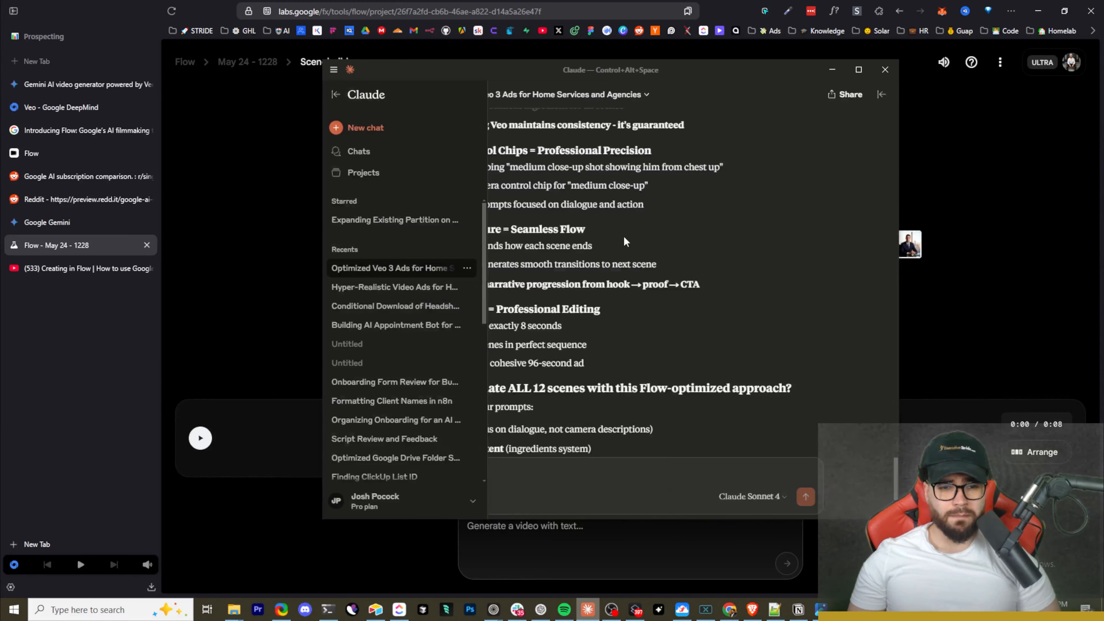
left_click(859, 70)
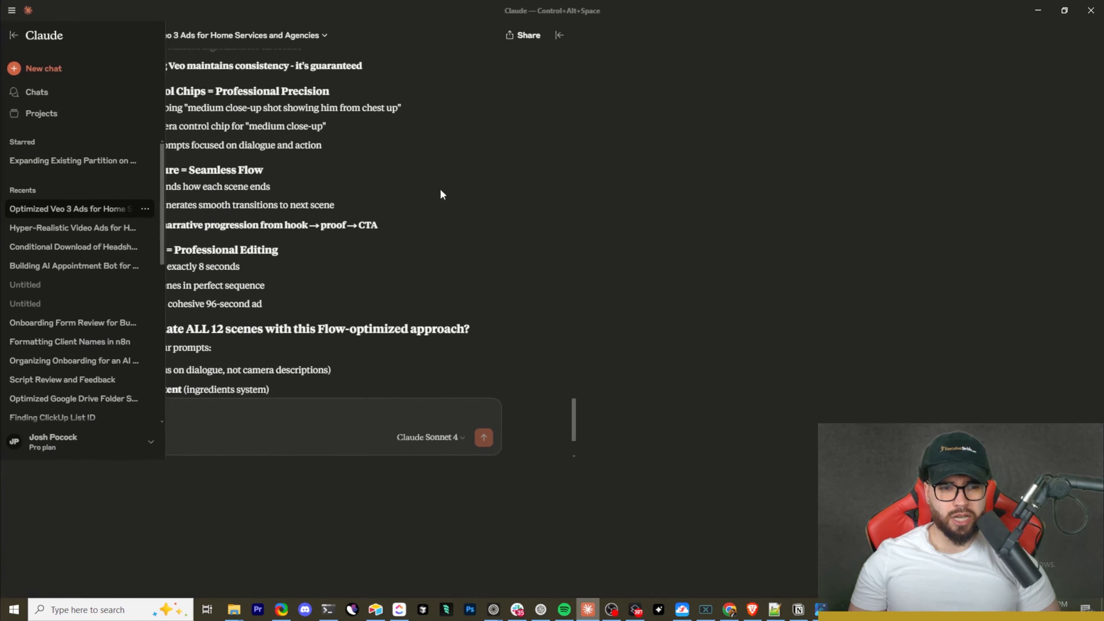
scroll(451, 330, "up", 15)
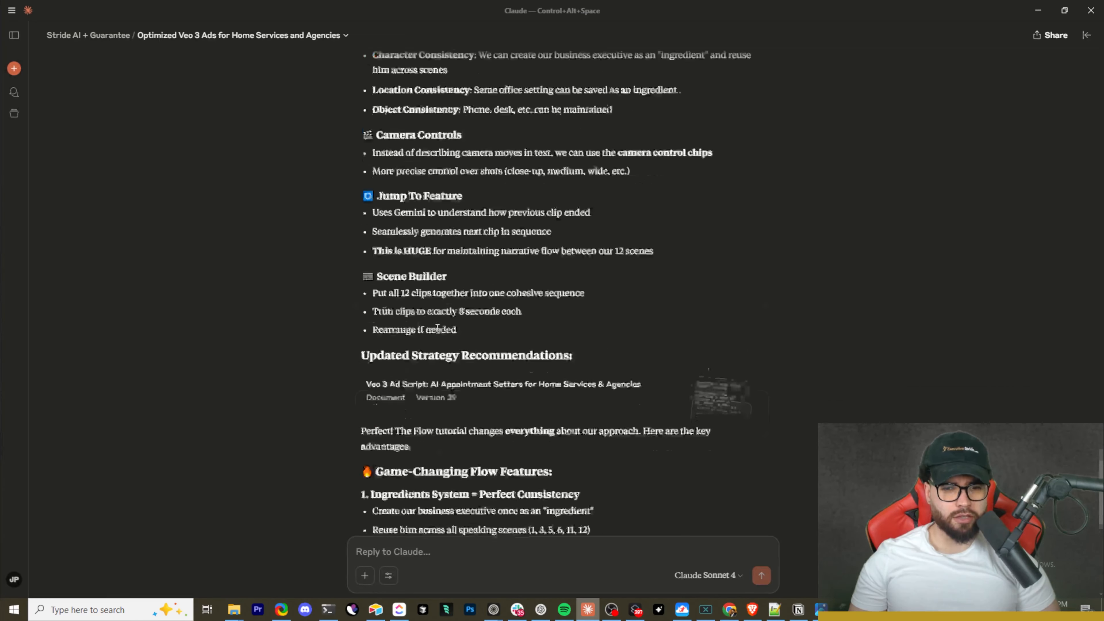
scroll(509, 330, "up", 15)
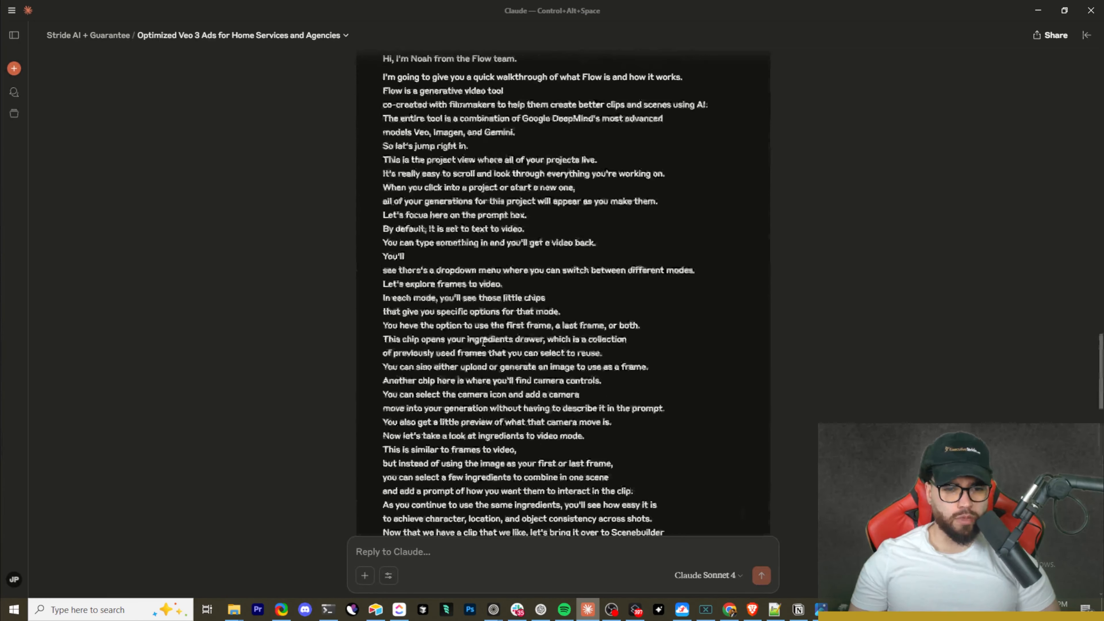
scroll(488, 339, "down", 15)
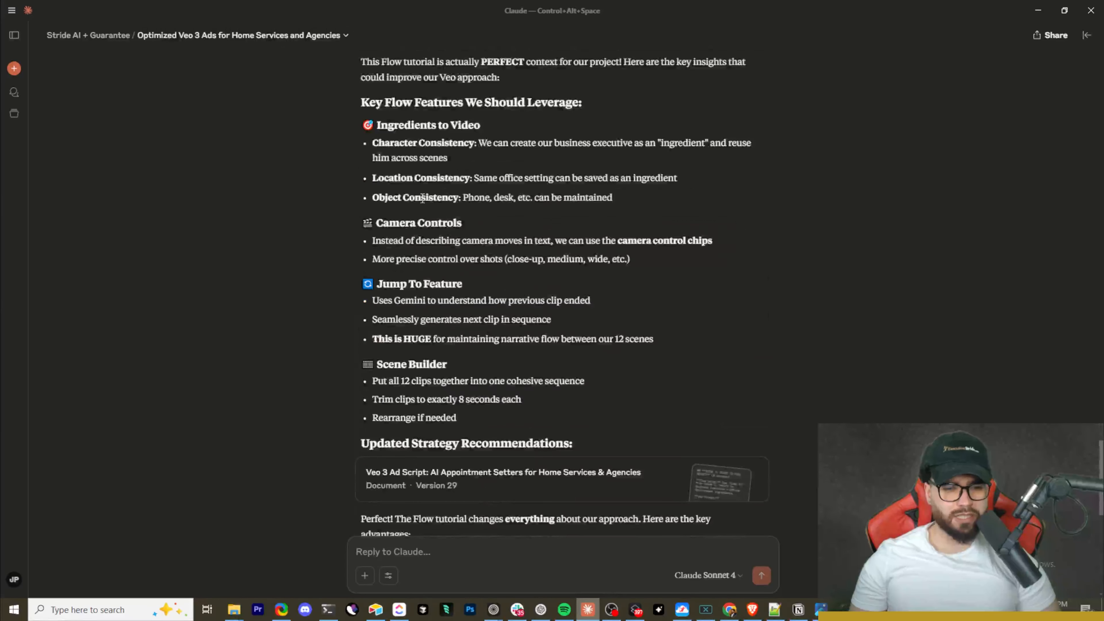
Step: Highlight the Ingredients to Video heading and its character, location and object consistency points while reading them
left_click_drag(360, 110, 446, 150)
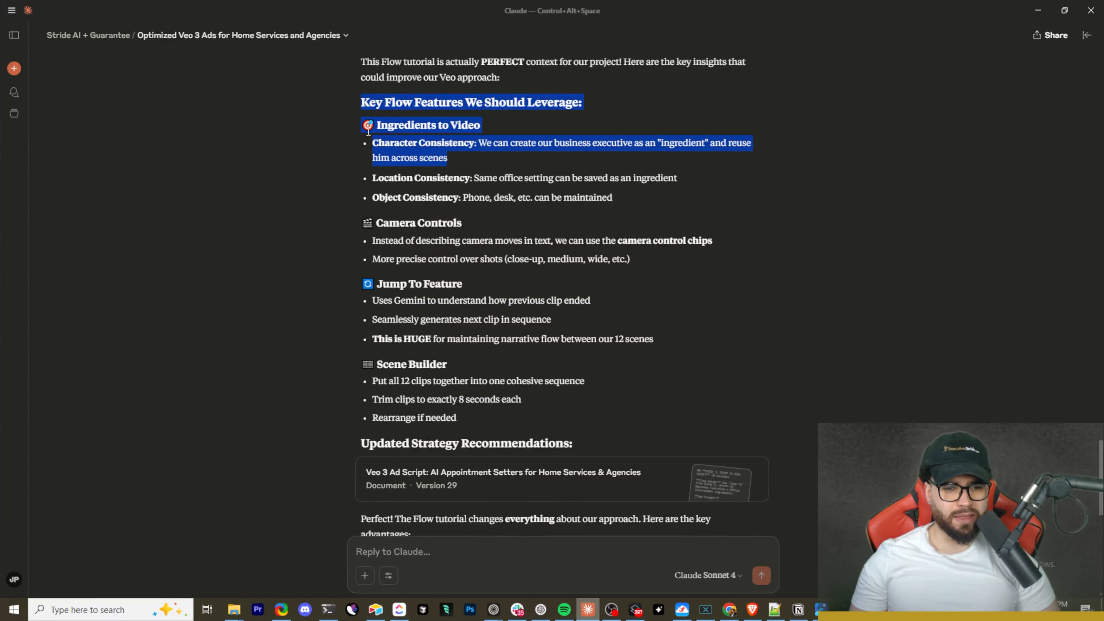
left_click_drag(383, 128, 515, 130)
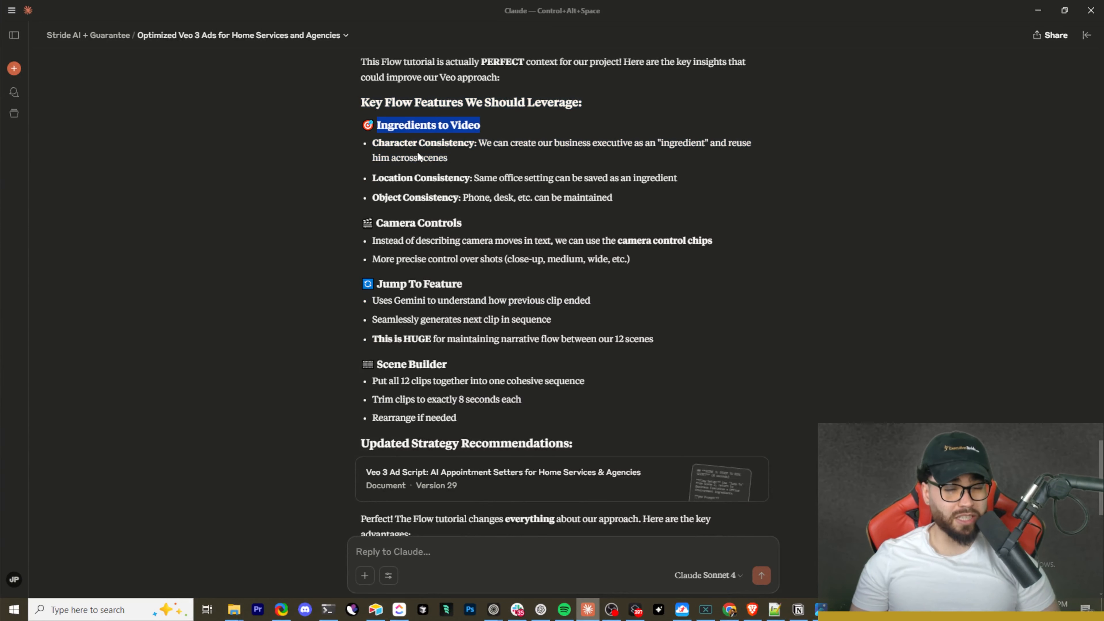
left_click(429, 140)
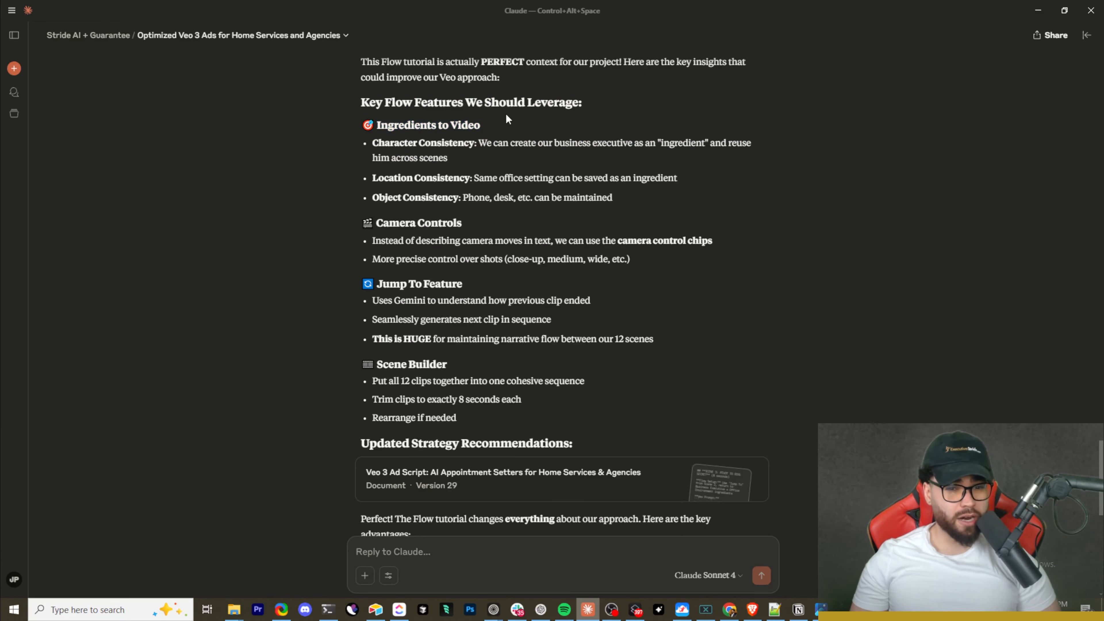
left_click_drag(521, 141, 611, 143)
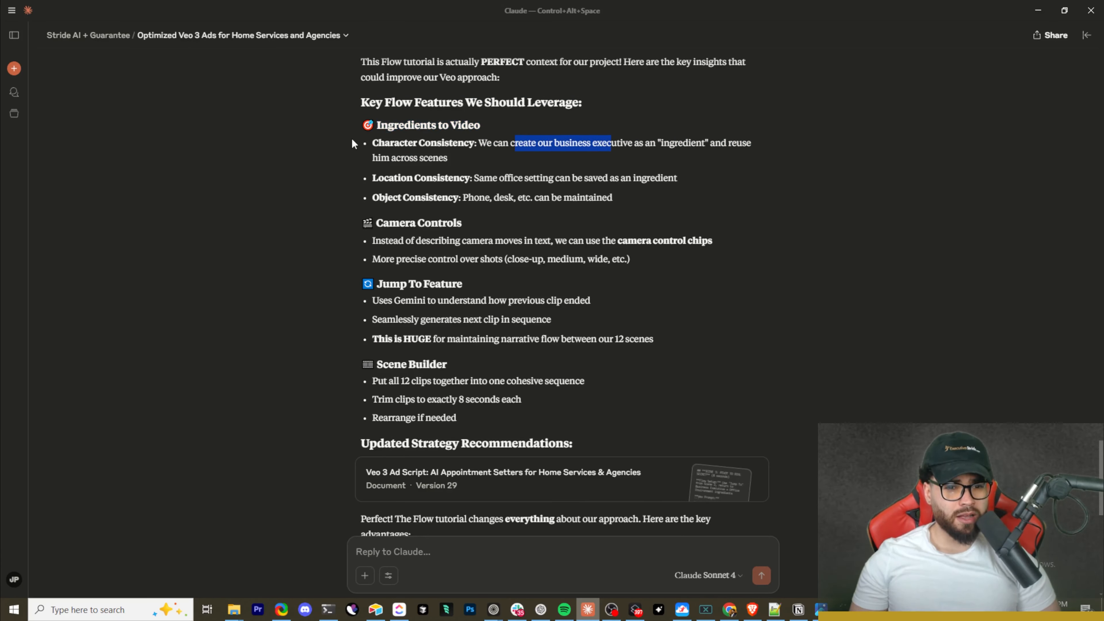
left_click_drag(371, 178, 463, 179)
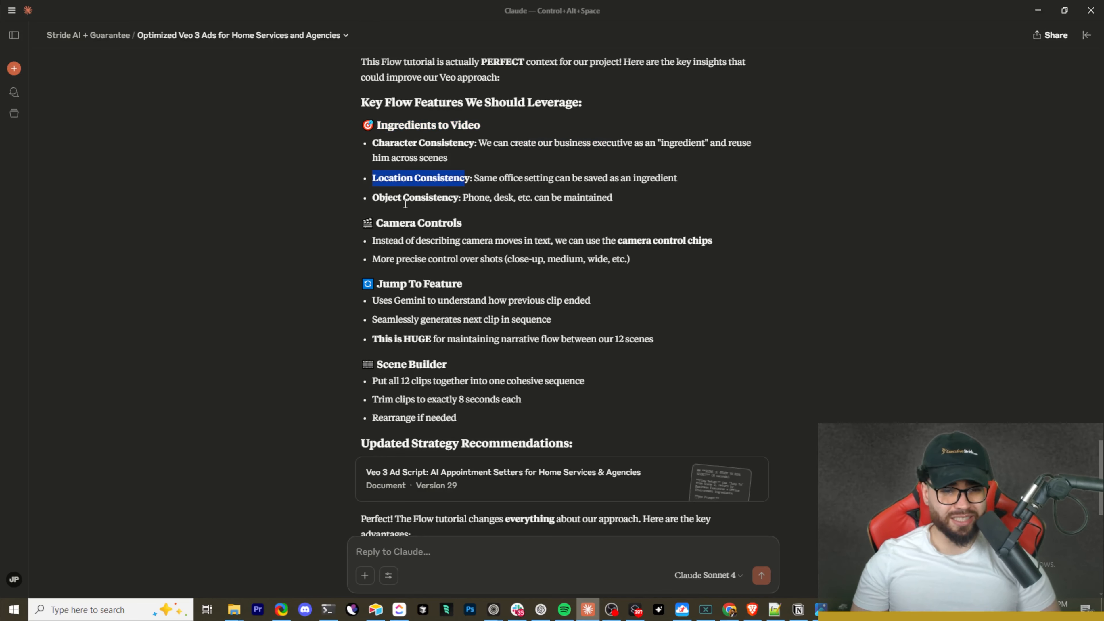
left_click_drag(378, 198, 458, 197)
scroll(363, 219, "down", 2)
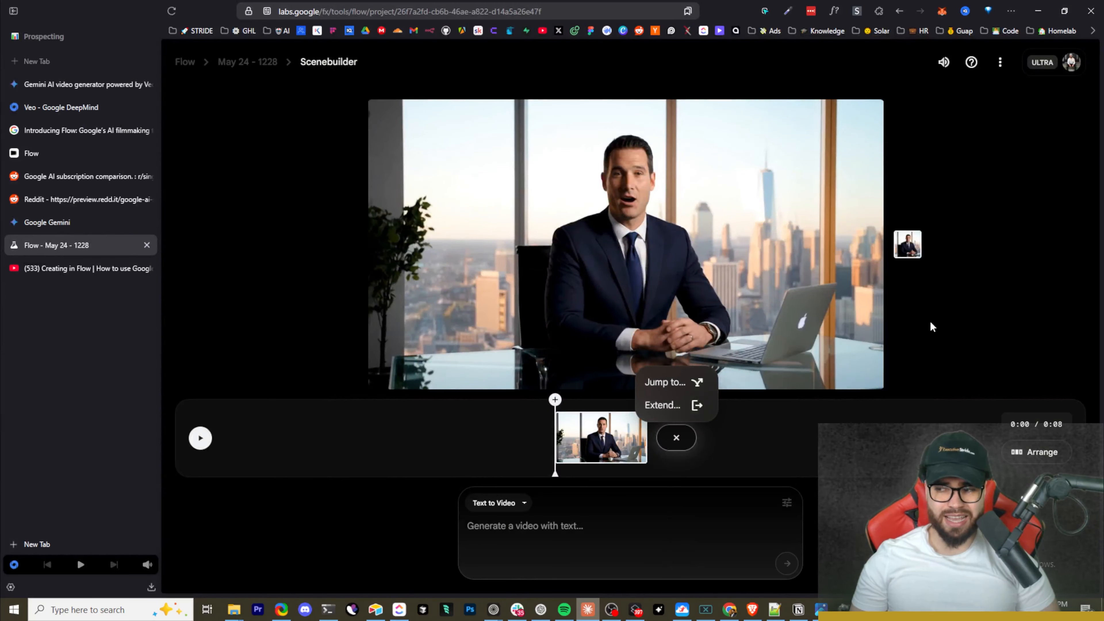
Step: In Flow, set the prompt mode to Ingredients to Video and open the image choices for the first ingredient
left_click(507, 503)
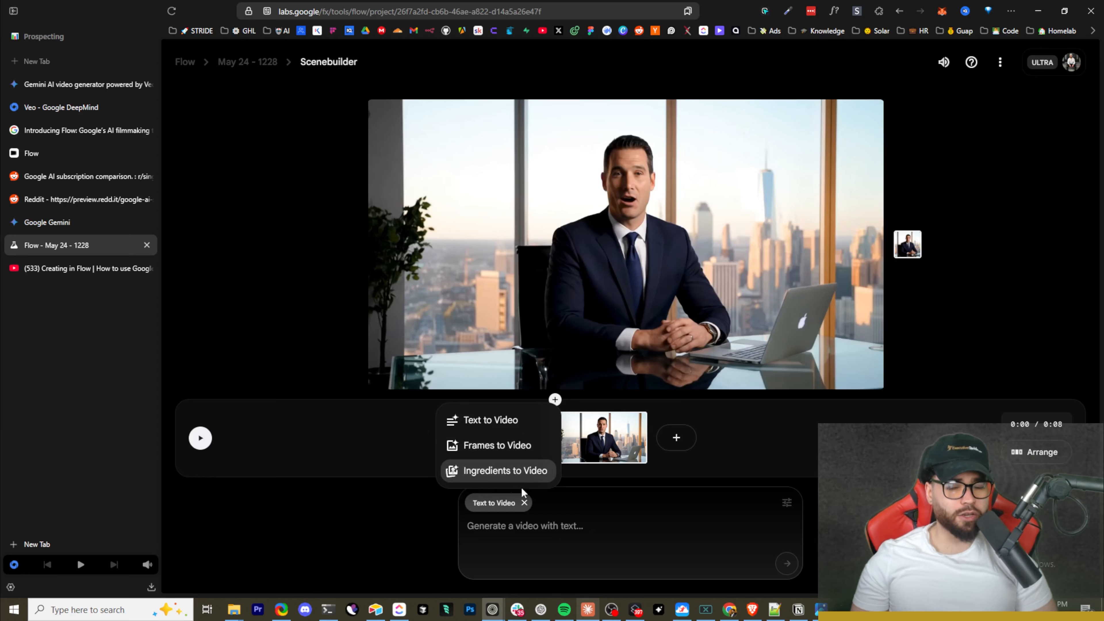
left_click(497, 471)
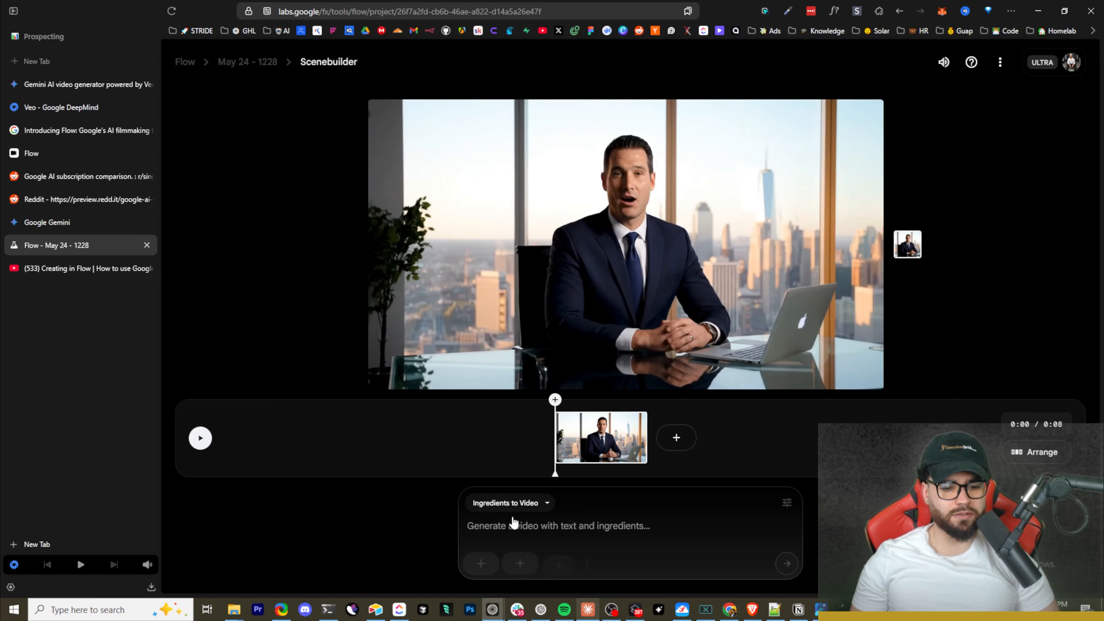
left_click(480, 563)
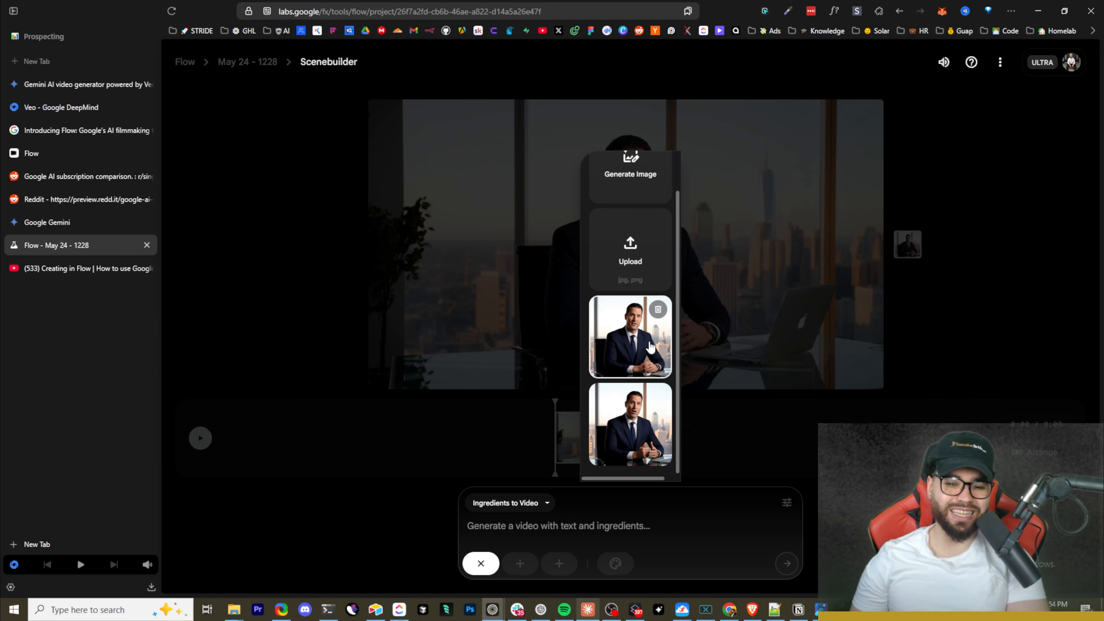
scroll(626, 270, "up", 1)
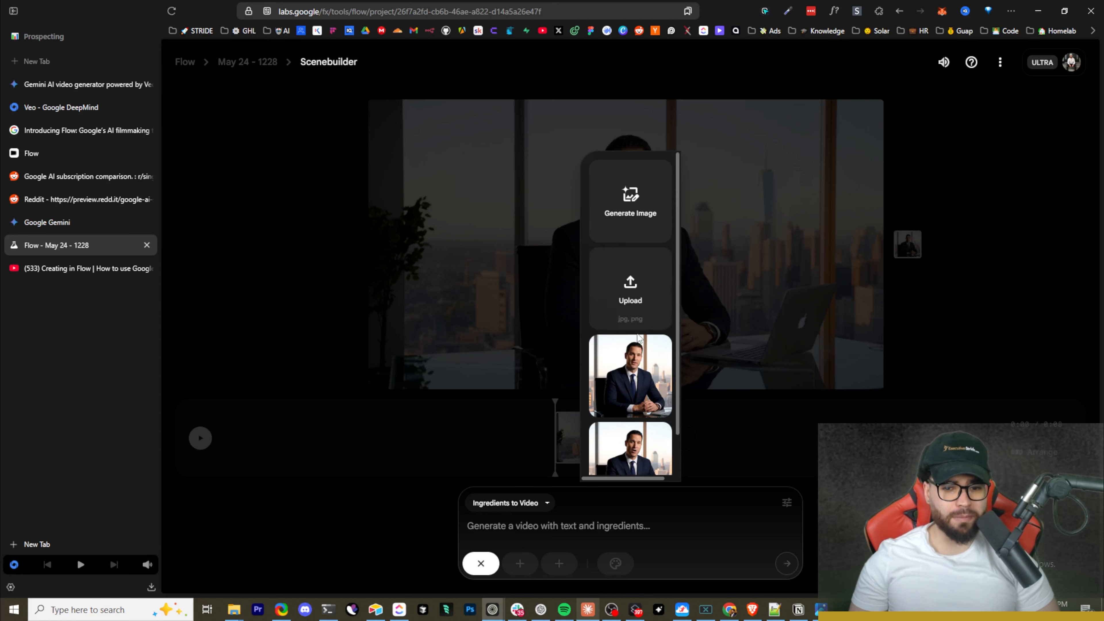
Step: View the text-to-image generator for the first ingredient, cancel it, and look at the upload choice before closing the image list
left_click(625, 220)
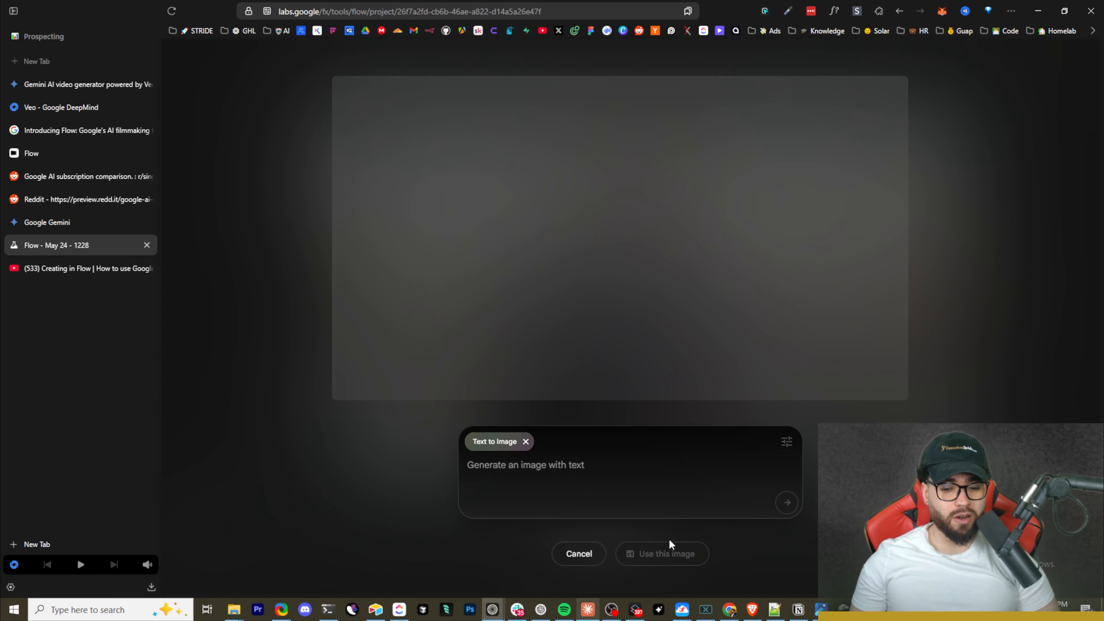
left_click(584, 557)
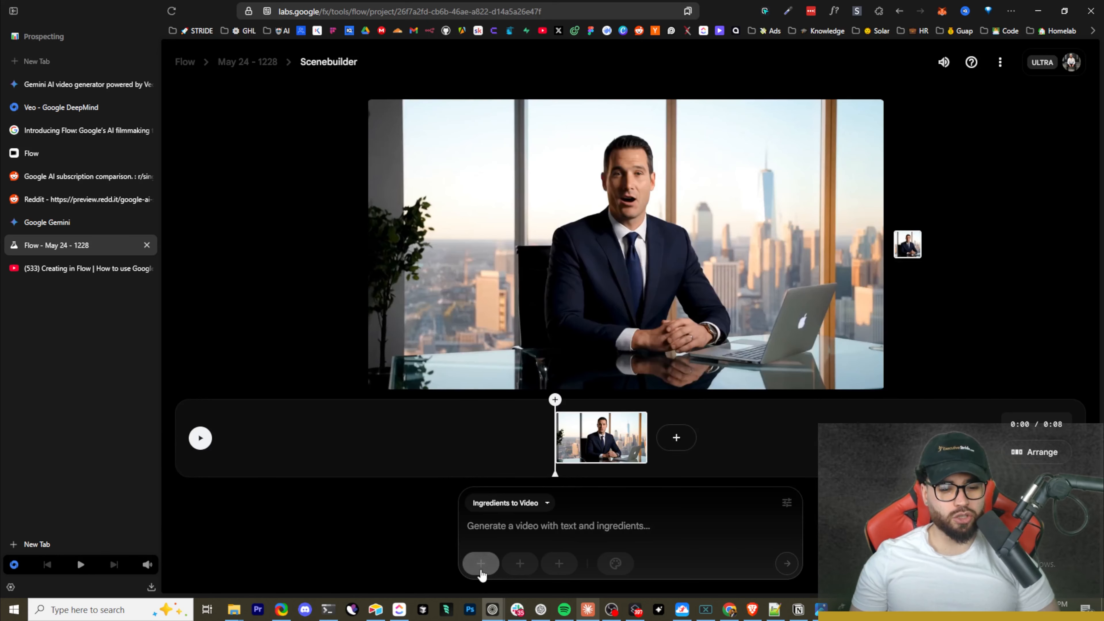
left_click(481, 564)
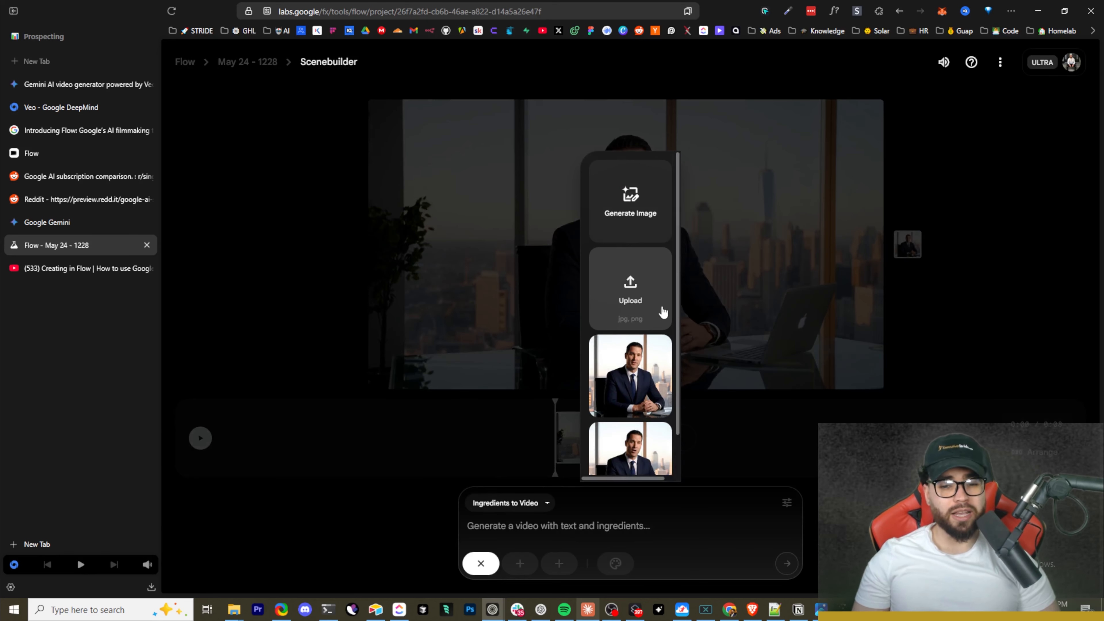
left_click(757, 440)
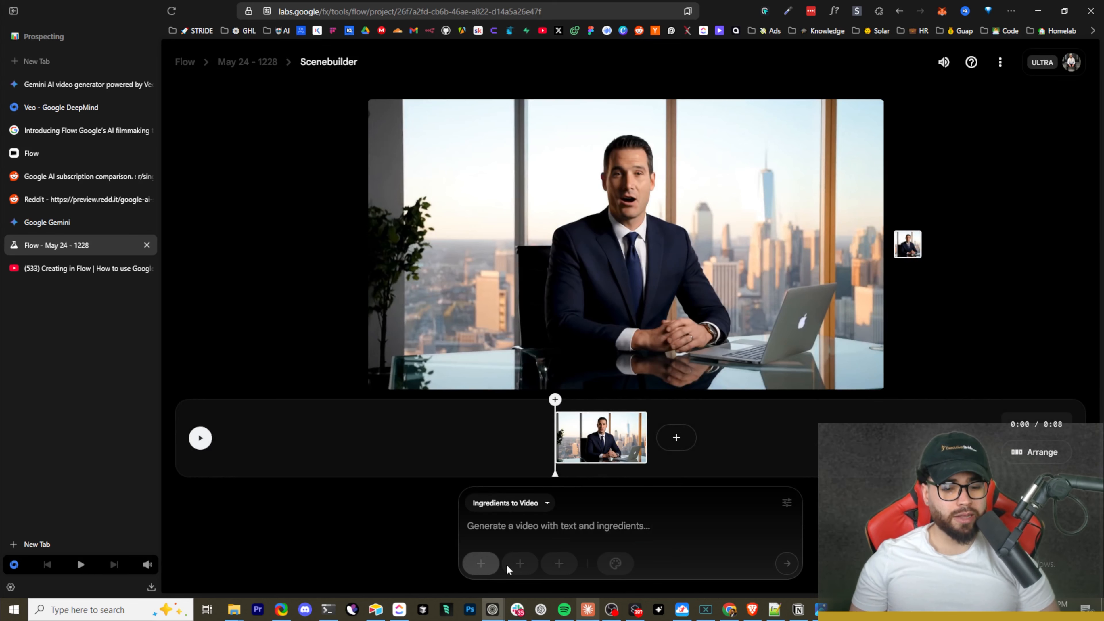
Step: Add the image of the executive at the desk as the second ingredient, leaving the first ingredient slot empty
left_click(522, 566)
left_click(630, 391)
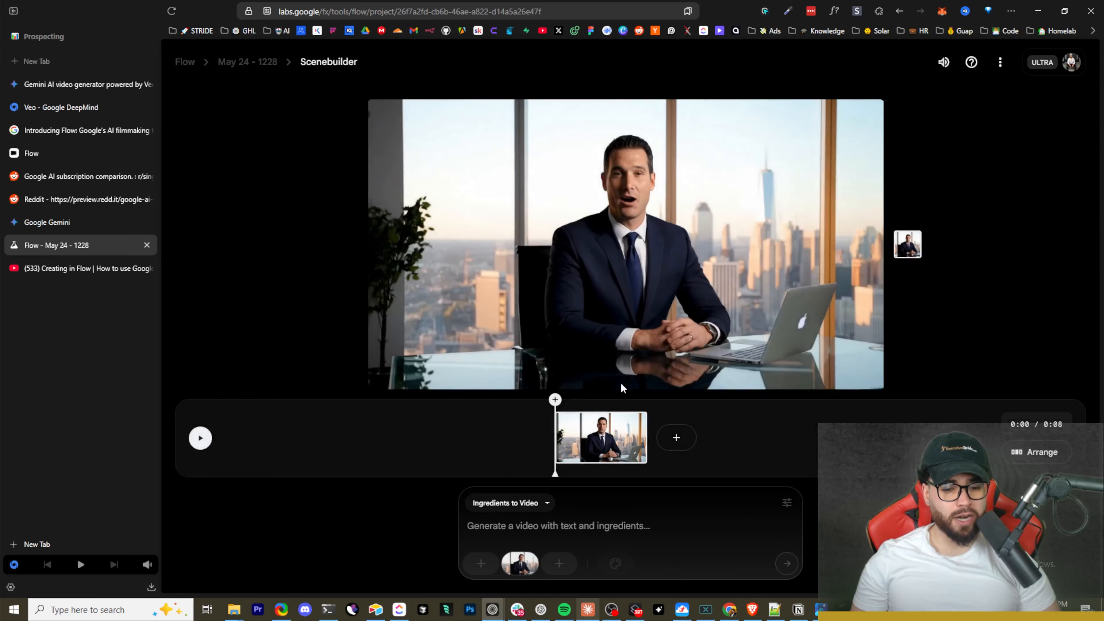
left_click(481, 562)
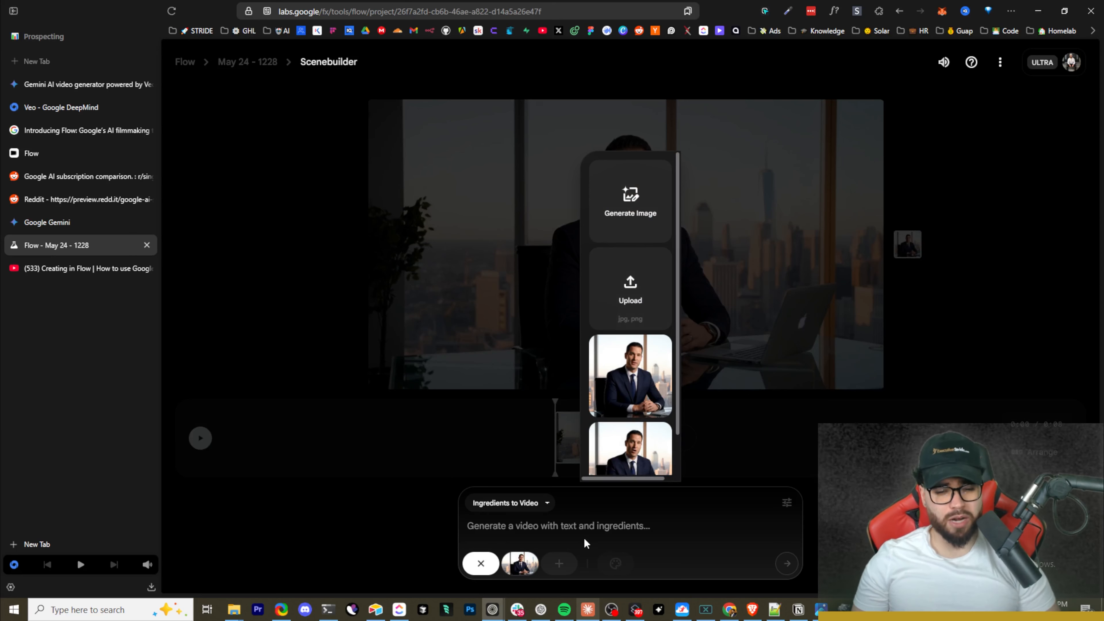
left_click(521, 564)
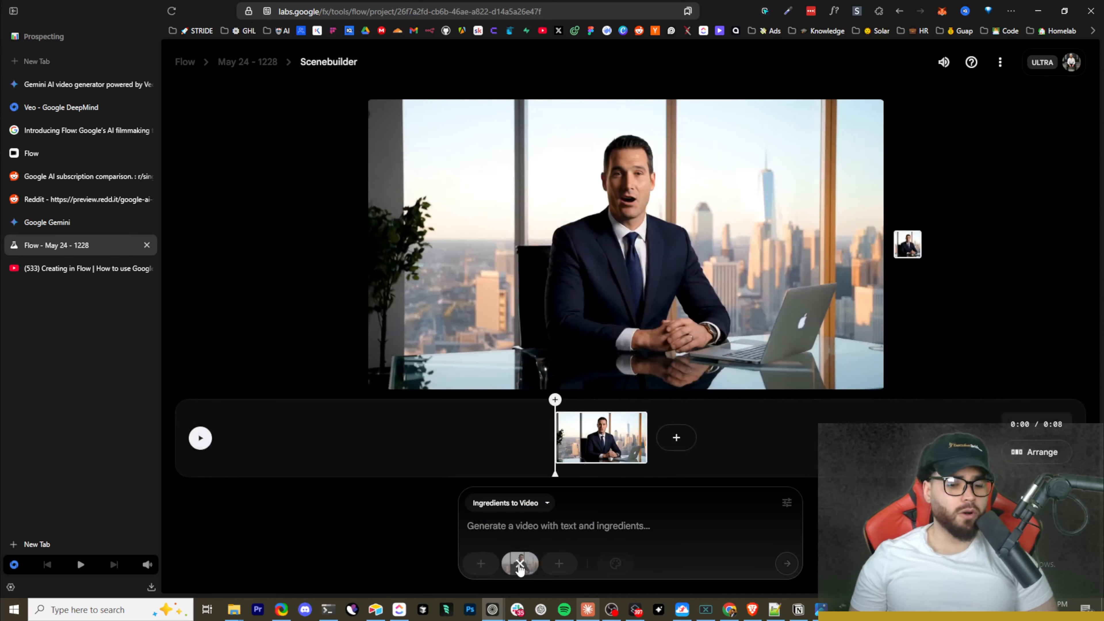
Step: Remove the executive image from the ingredients and switch the prompt mode to Frames to Video
left_click(520, 565)
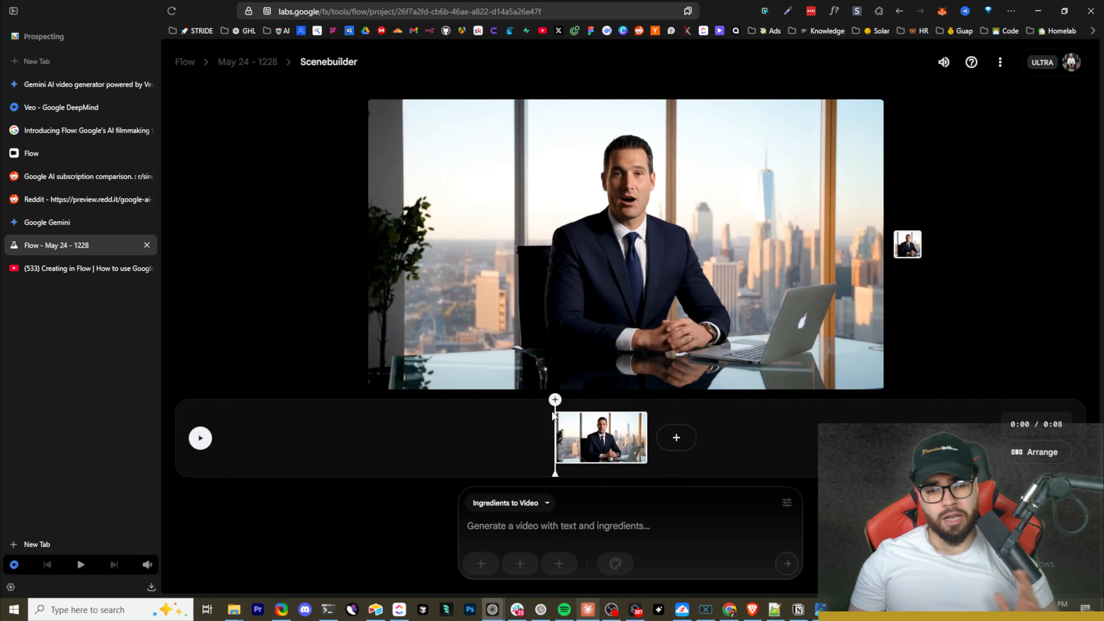
left_click(548, 504)
key("ctrl+alt+space")
mouse_move(638, 266)
left_mouse_down()
mouse_move(687, 287)
mouse_move(648, 256)
left_mouse_up()
key("ctrl+alt+space")
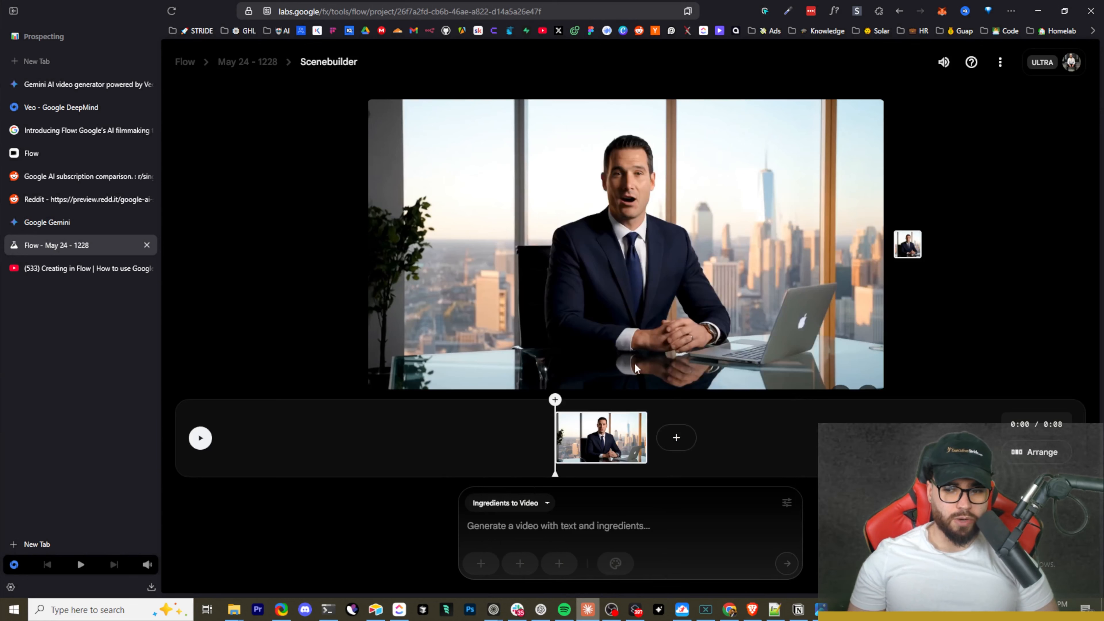
left_click(506, 500)
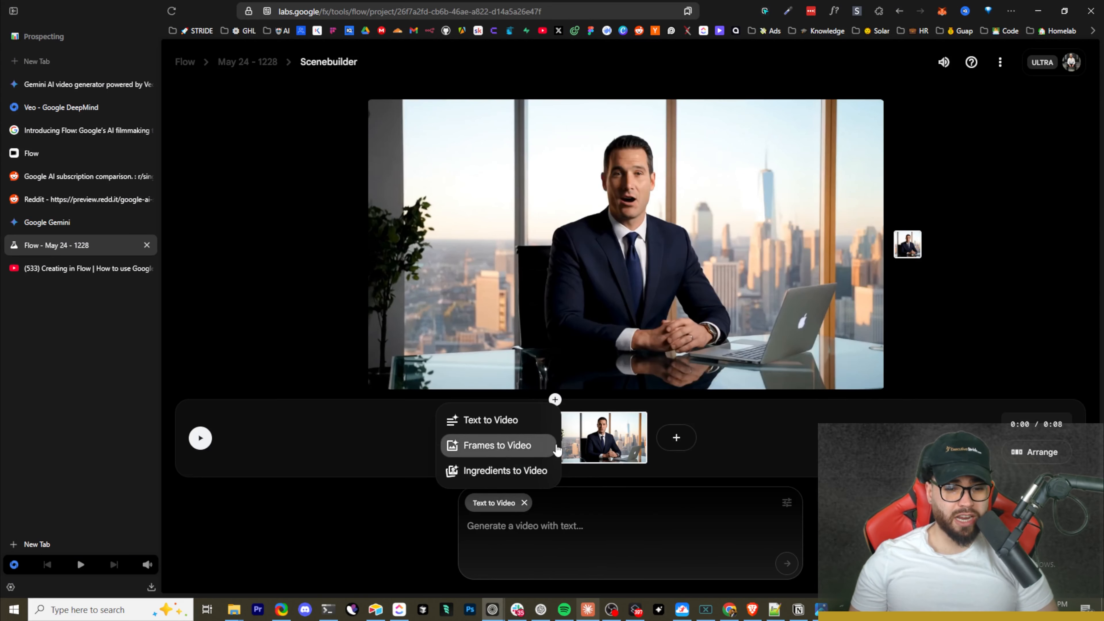
left_click(553, 445)
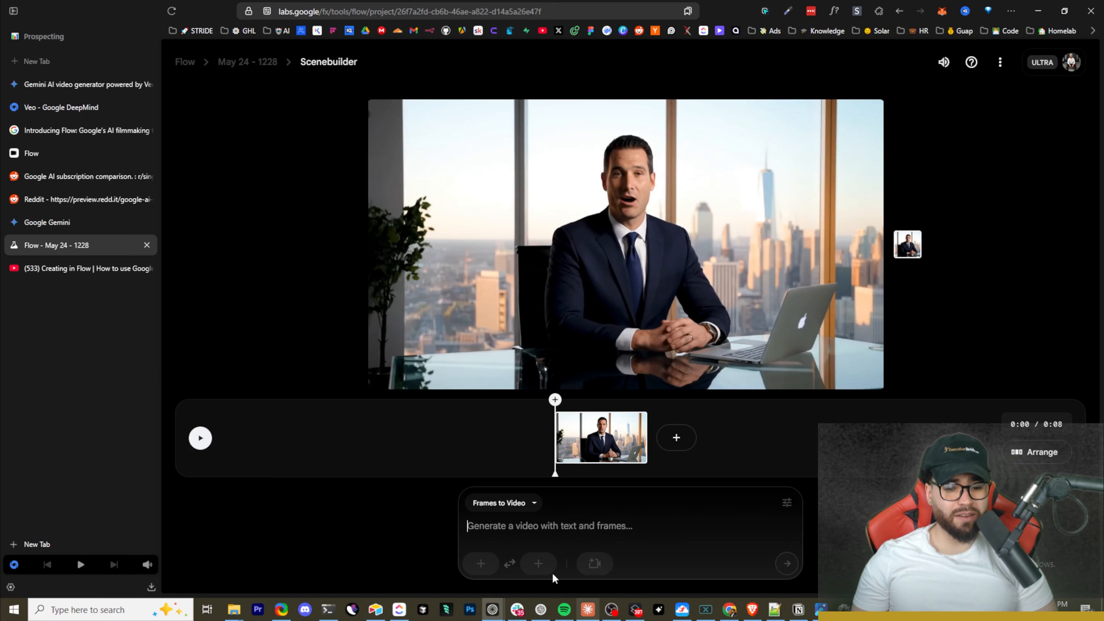
Step: View the image choices for the first frame and the camera movement presets, closing both without choosing anything
left_click(492, 564)
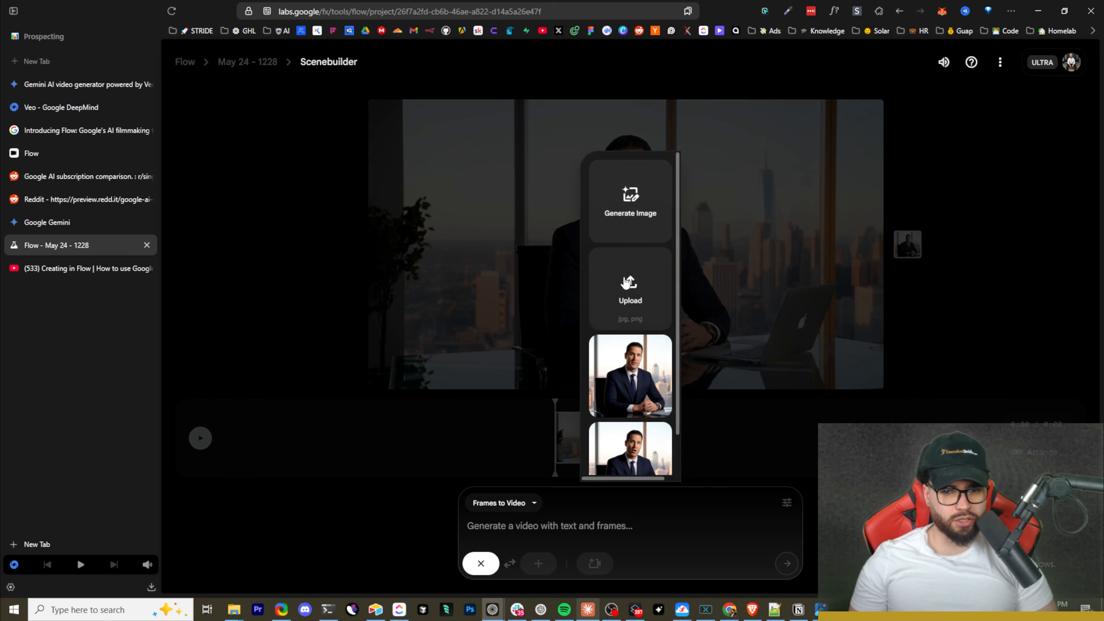
scroll(630, 383, "down", 1)
left_click(560, 540)
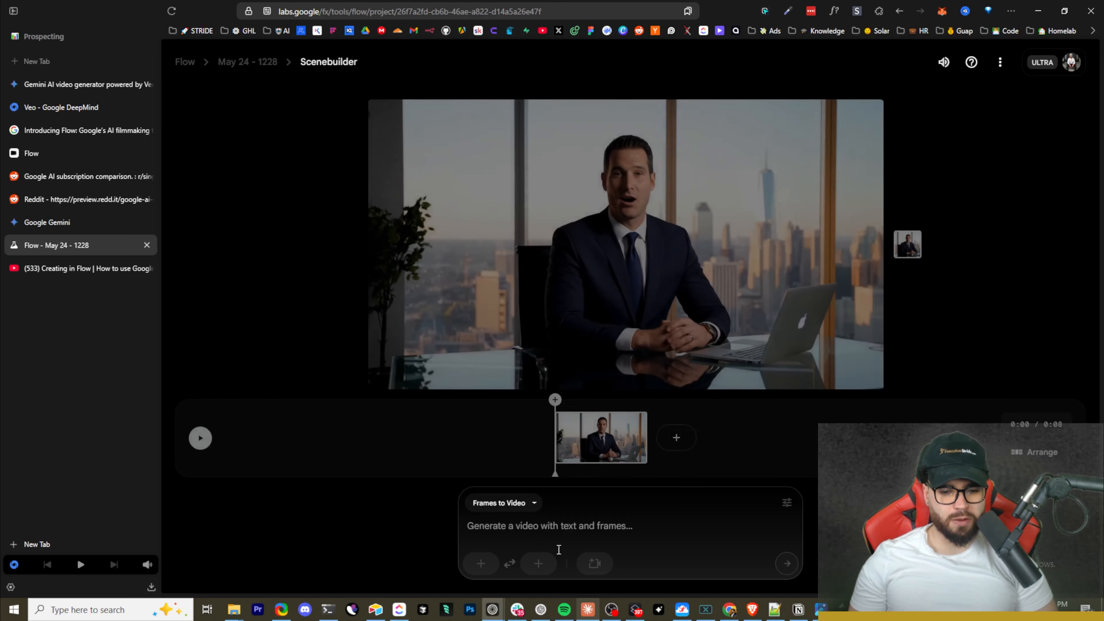
left_click(592, 564)
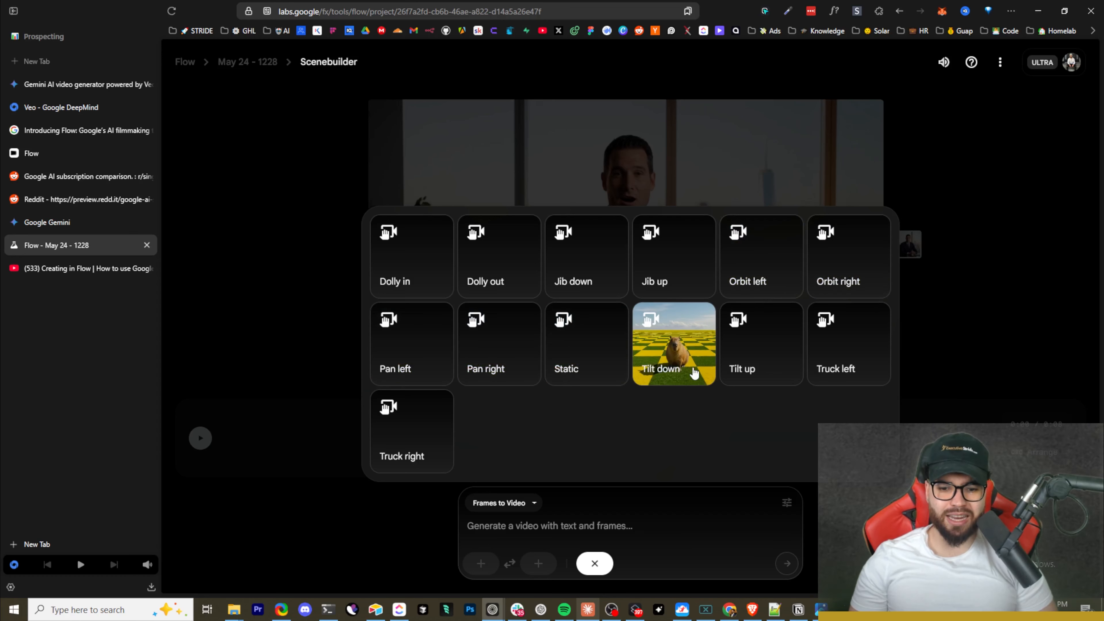
left_click(595, 563)
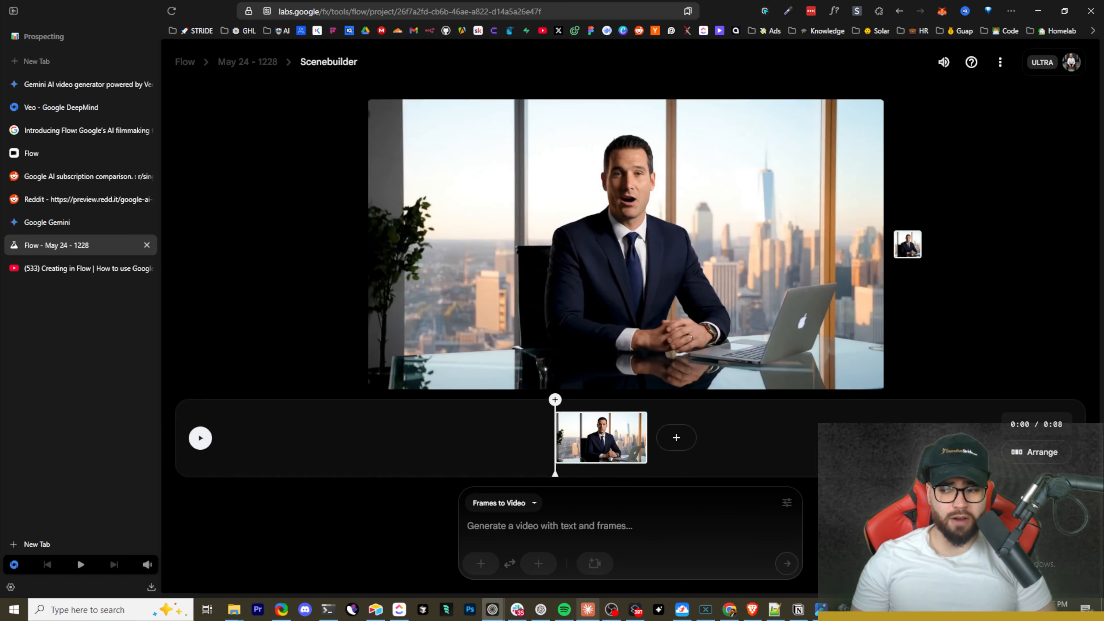
Step: In Claude, highlight the Camera Controls points on camera control chips and more precise control over shots while reading them
key("ctrl+alt+space")
left_click_drag(591, 313, 744, 314)
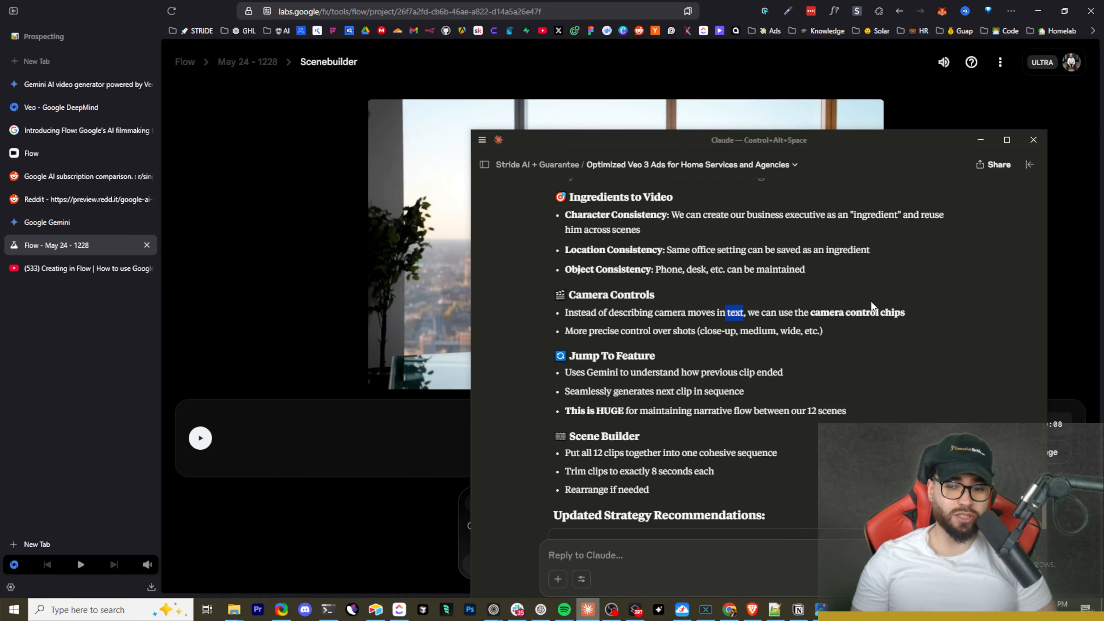
left_click_drag(881, 312, 921, 324)
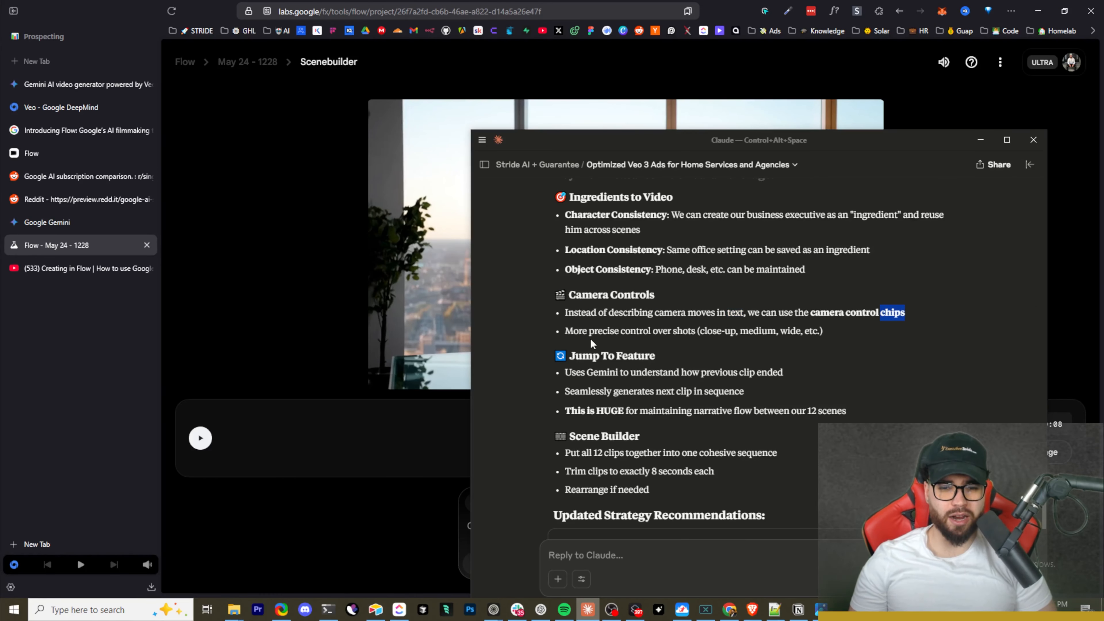
left_click_drag(583, 332, 680, 335)
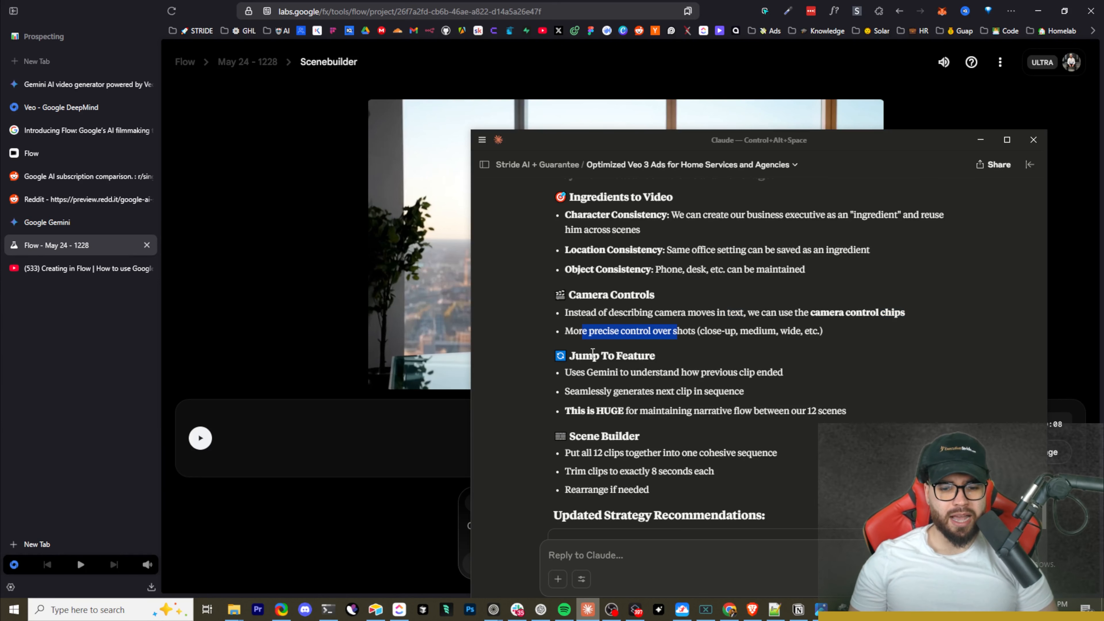
Step: Highlight the Jump To Feature points on understanding the previous clip and generating the next one, and return to Flow's Scenebuilder
left_click_drag(593, 355, 701, 376)
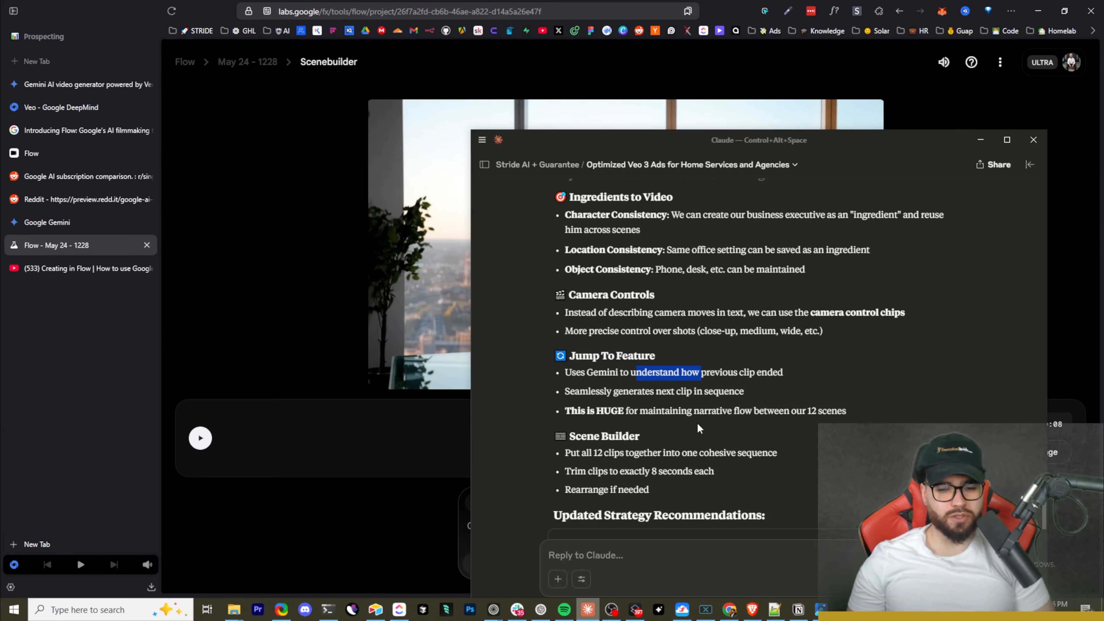
scroll(688, 335, "down", 1)
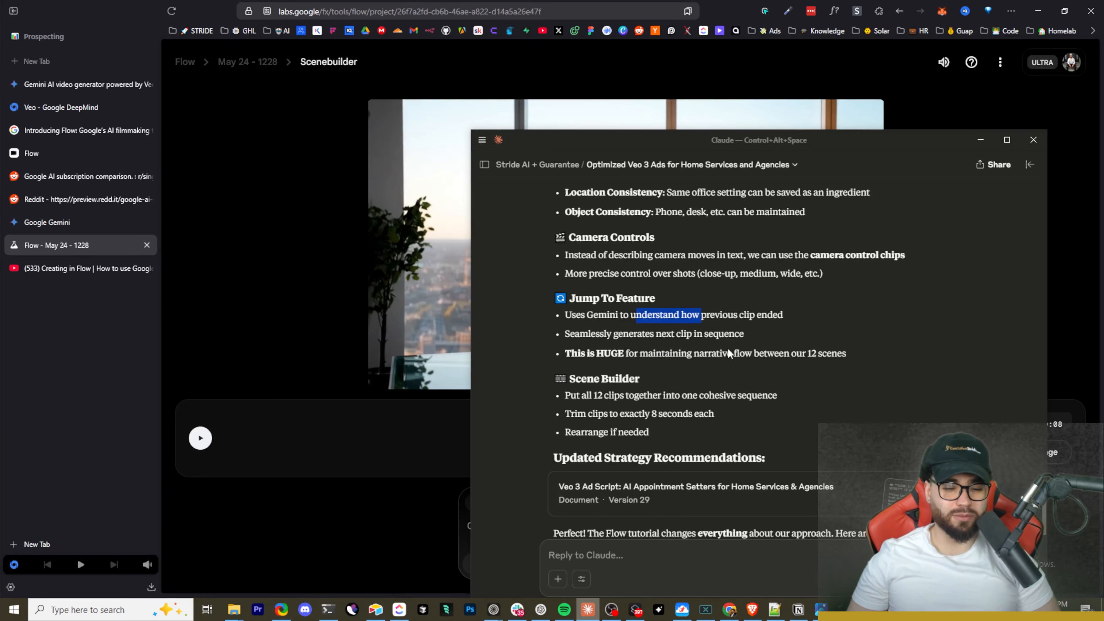
left_click_drag(600, 332, 632, 334)
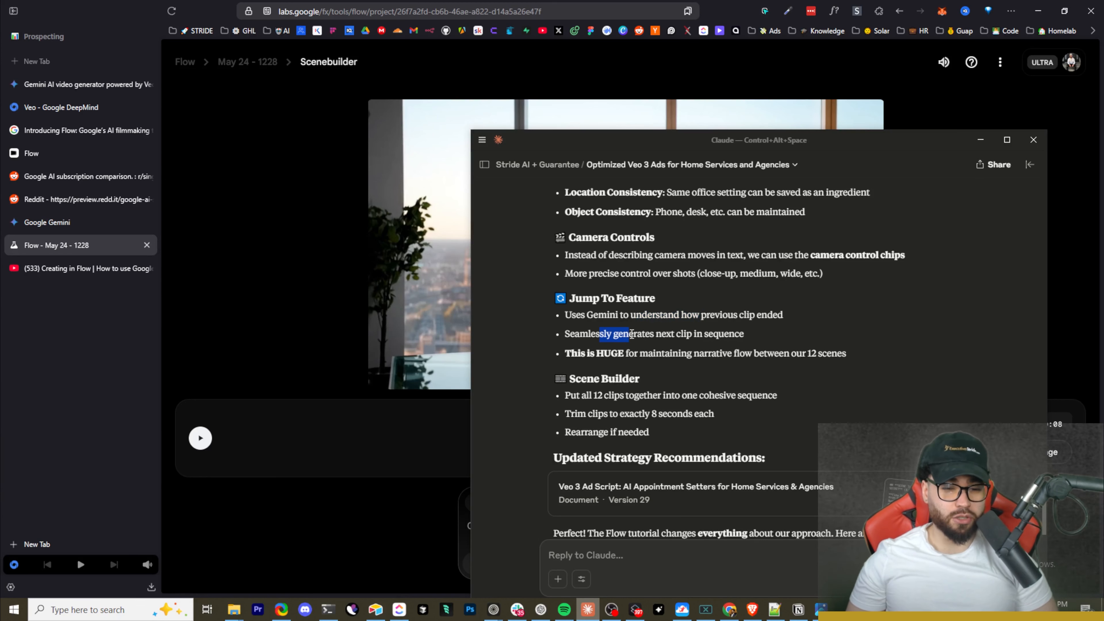
left_click_drag(582, 273, 719, 315)
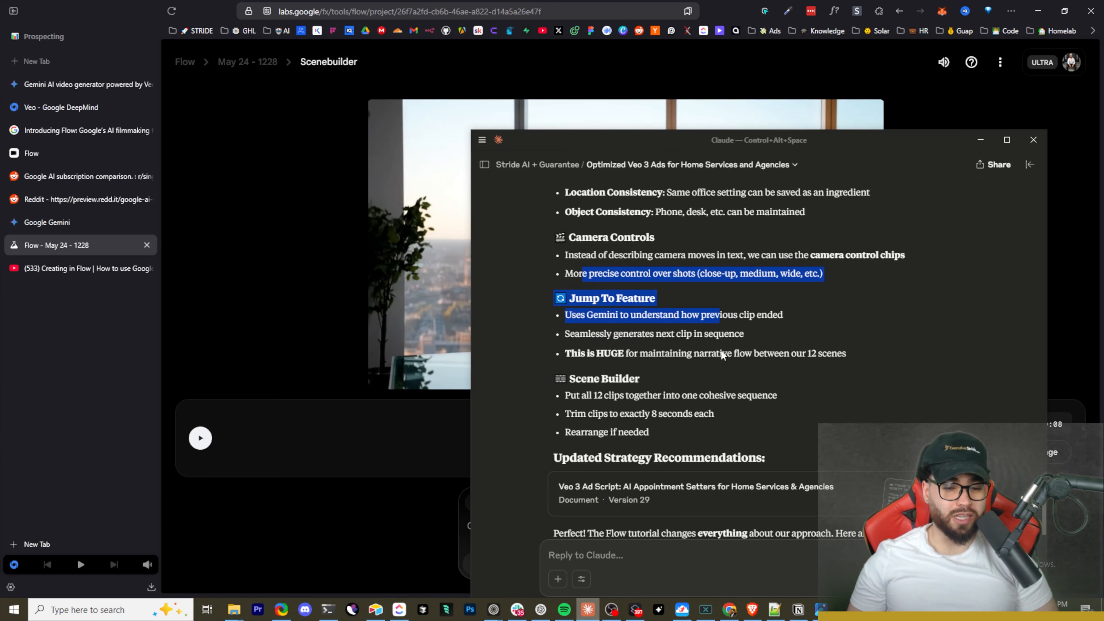
key("ctrl+alt+space")
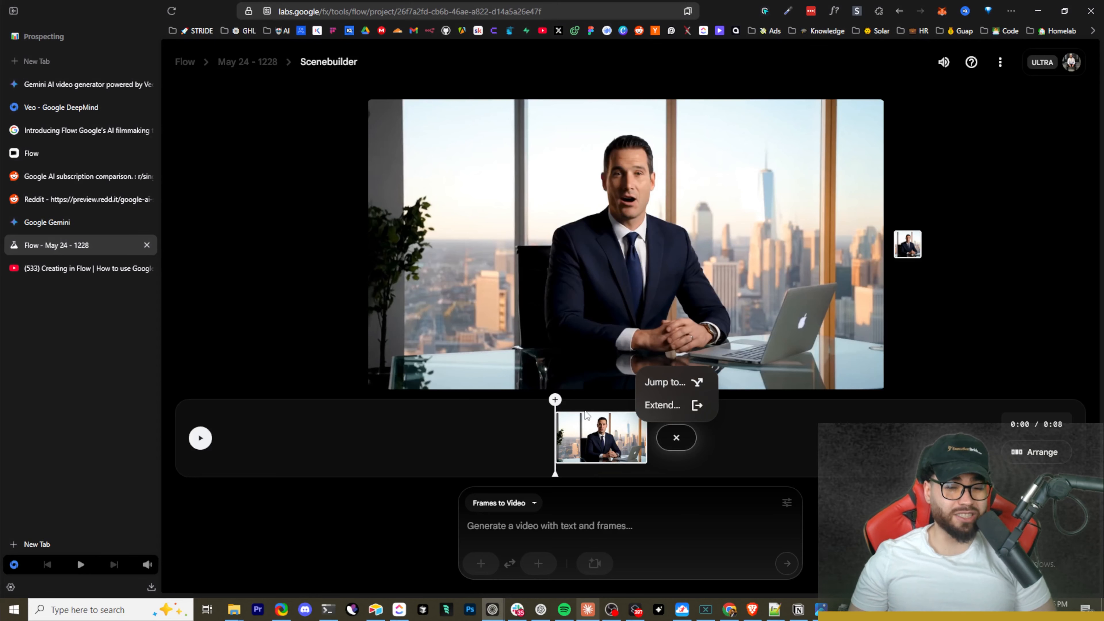
Step: From the project's clips, add the clip of the exhausted man at the desk beside the 7:00 clock to the scene
left_click(556, 400)
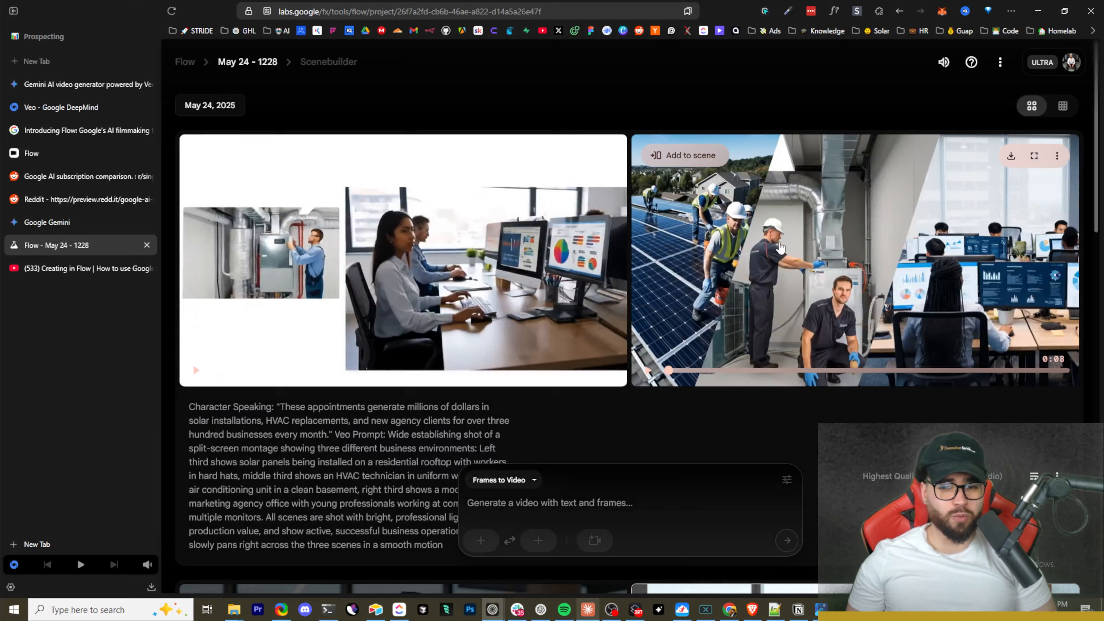
scroll(791, 255, "down", 3)
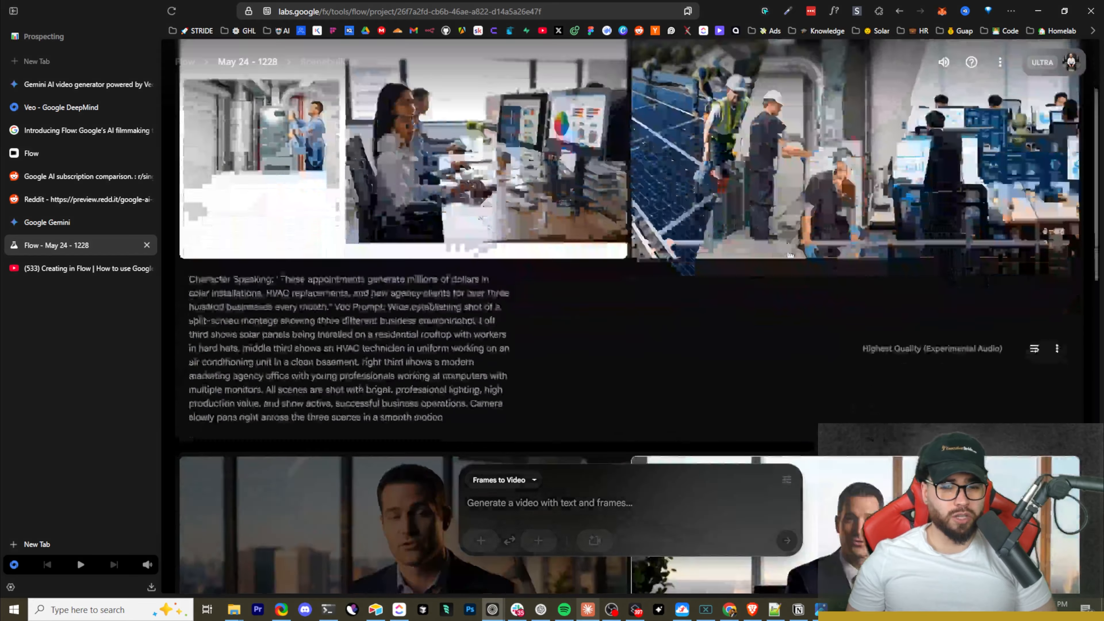
scroll(791, 255, "down", 8)
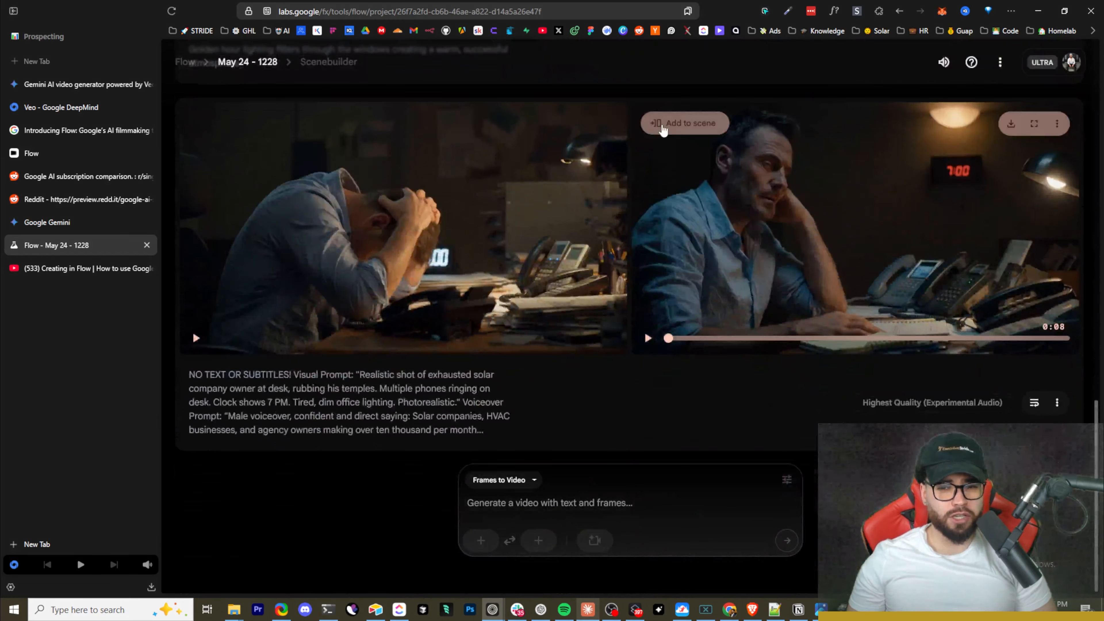
left_click(663, 127)
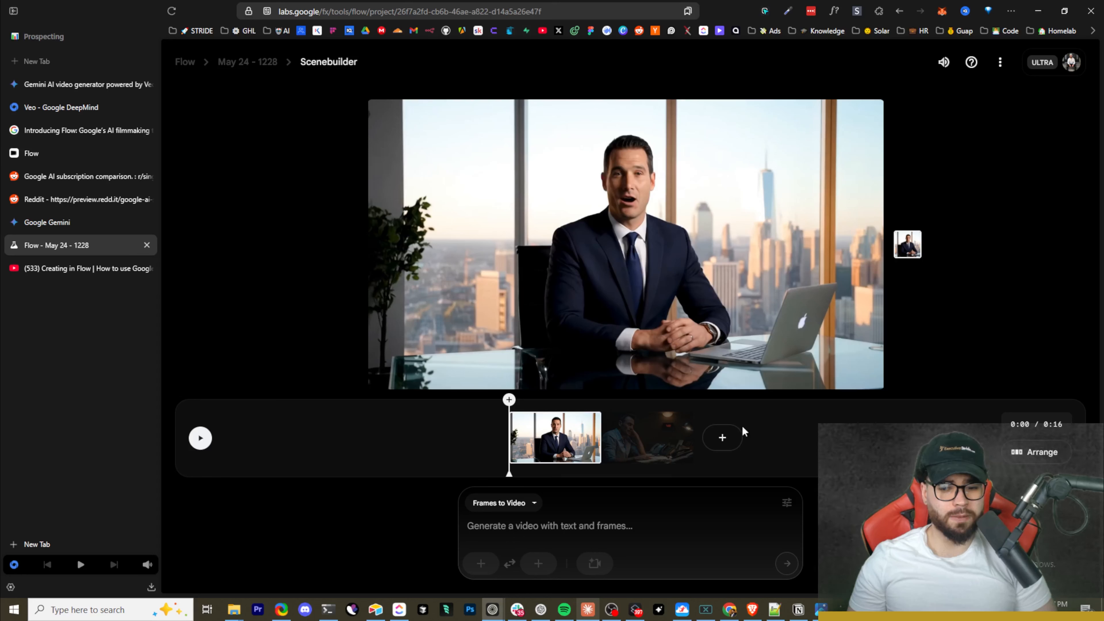
Step: Rearrange the timeline so the exhausted man's clip comes before the executive's clip
left_click(1043, 452)
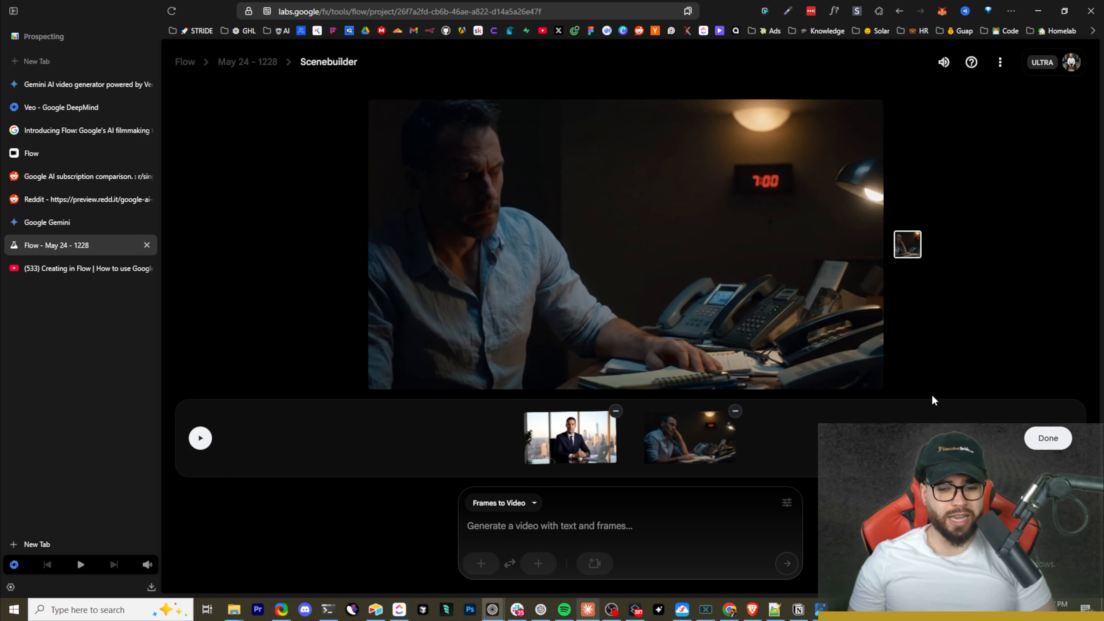
left_click_drag(679, 437, 565, 437)
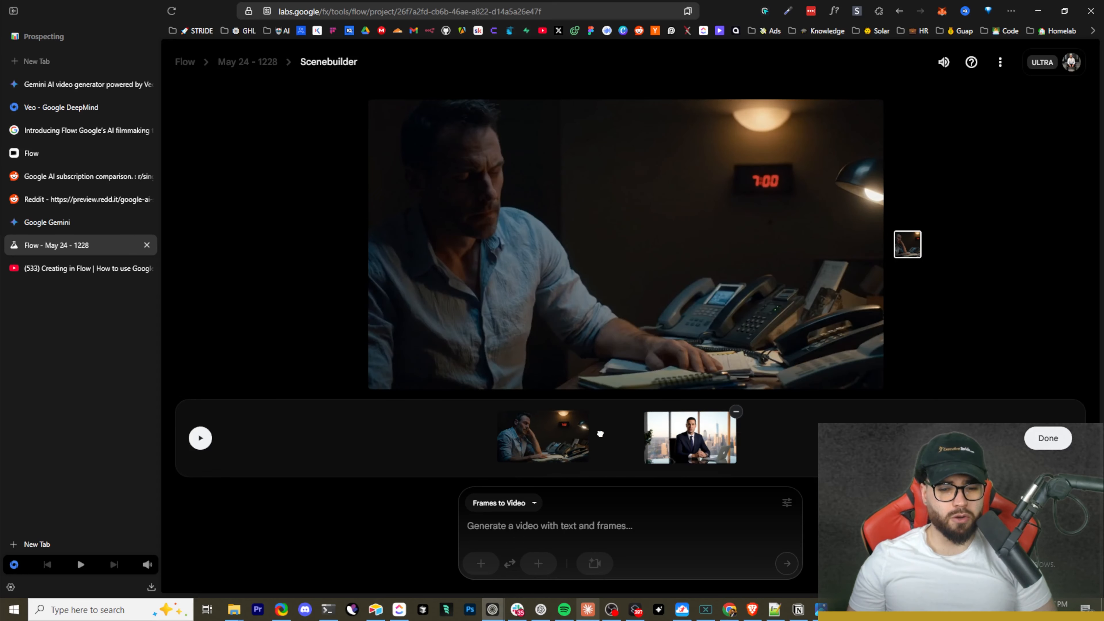
left_click(1048, 439)
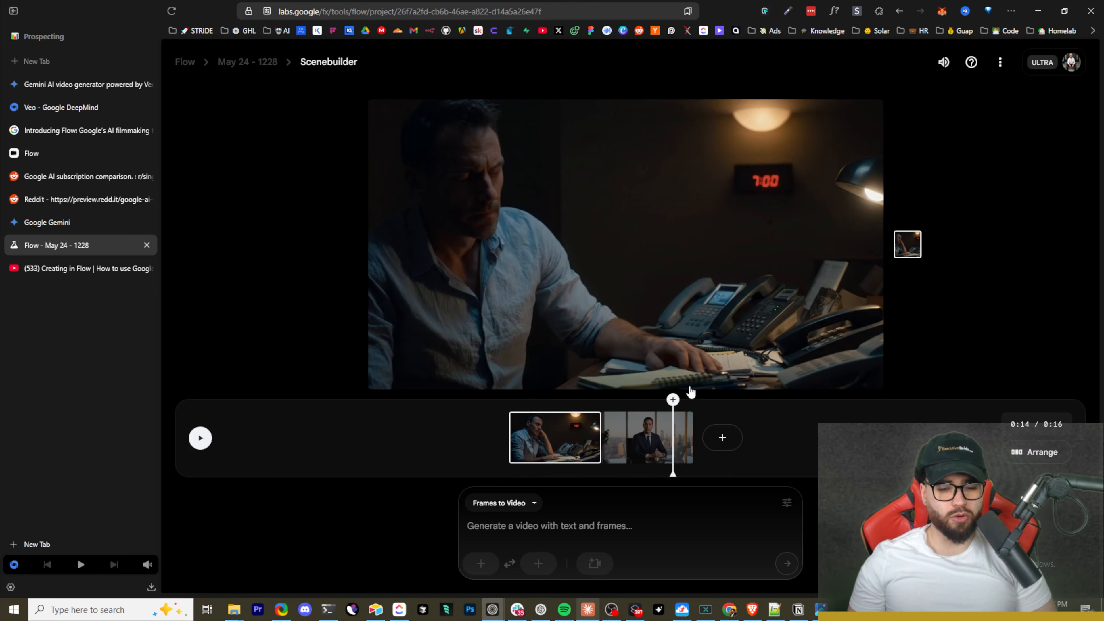
Step: Play the scene from the start and pause it near the end of the first clip
left_click(517, 418)
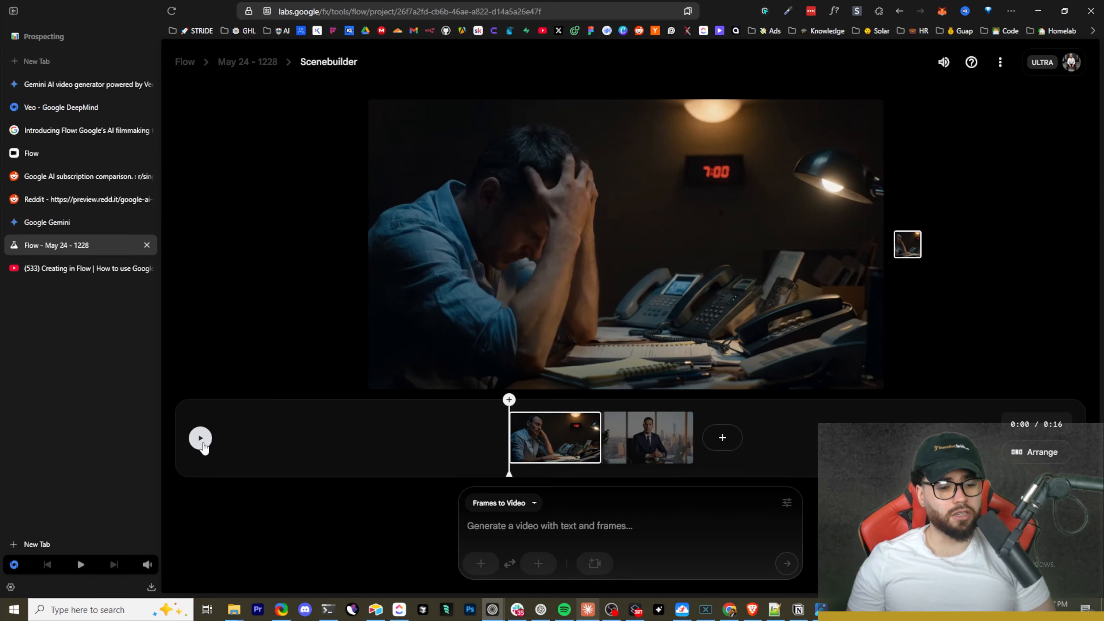
left_click(200, 439)
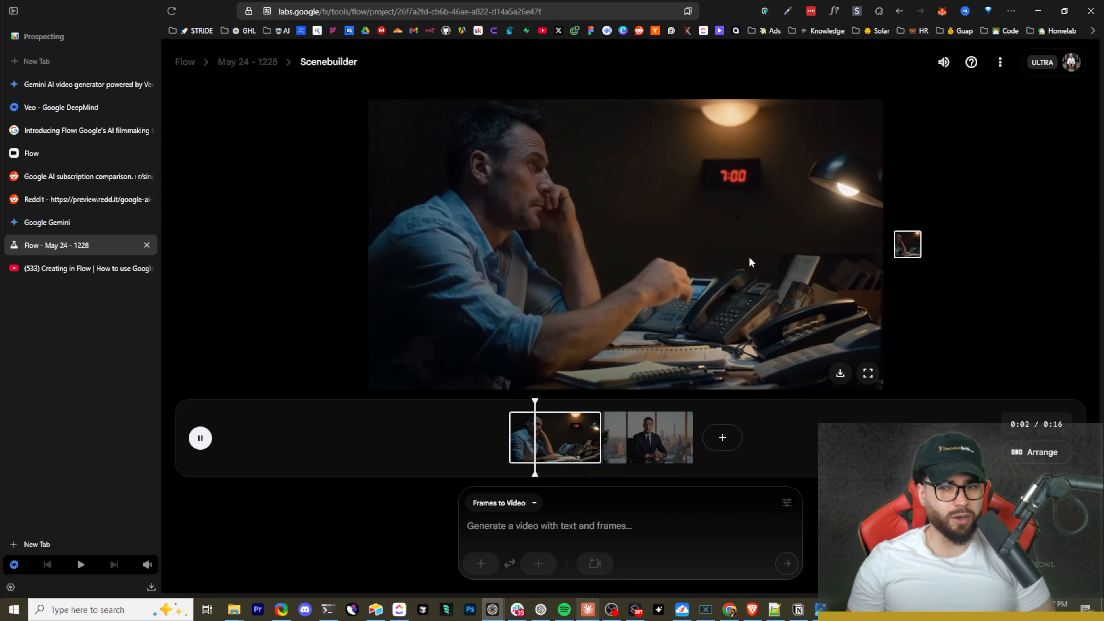
mouse_move(946, 65)
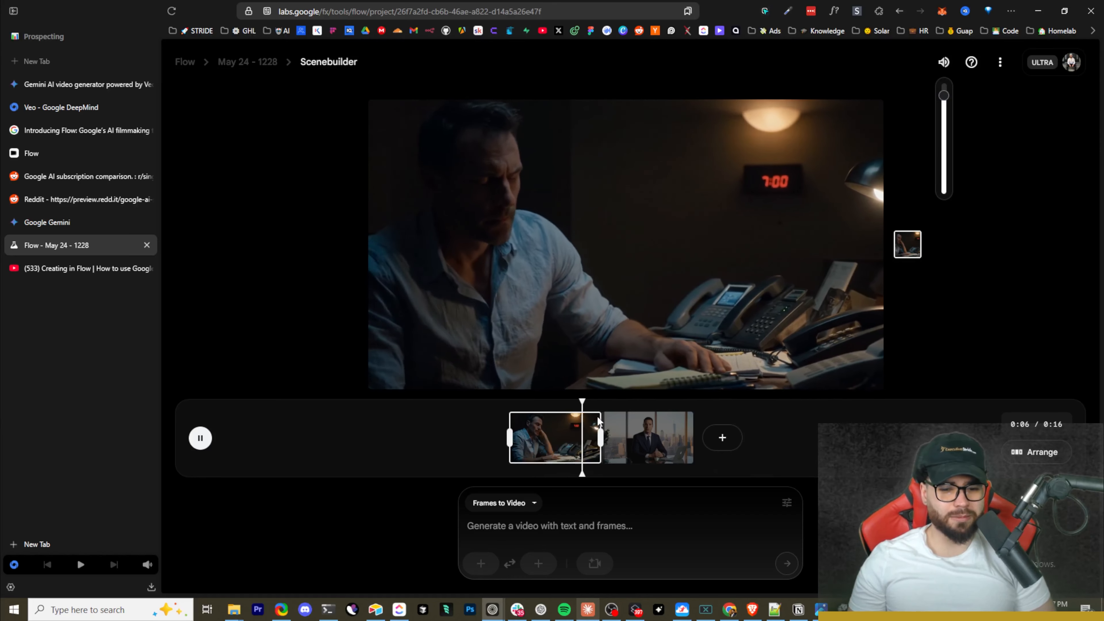
left_click(200, 438)
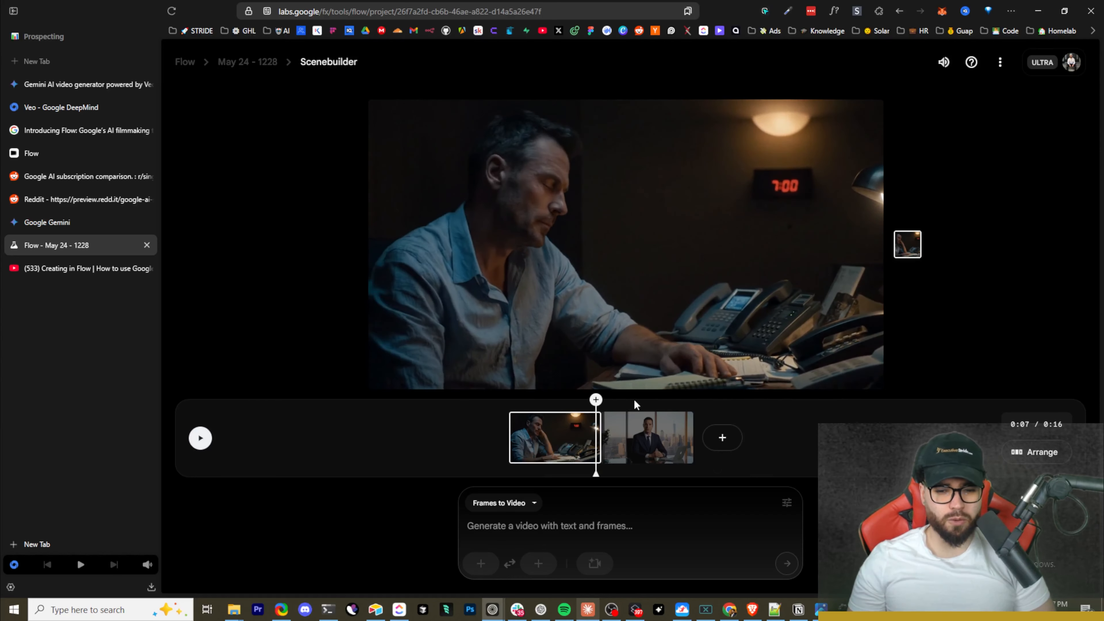
Step: Preview frames in both clips and trim the end of the exhausted man's clip to shorten the scene to 0:14
mouse_move(600, 413)
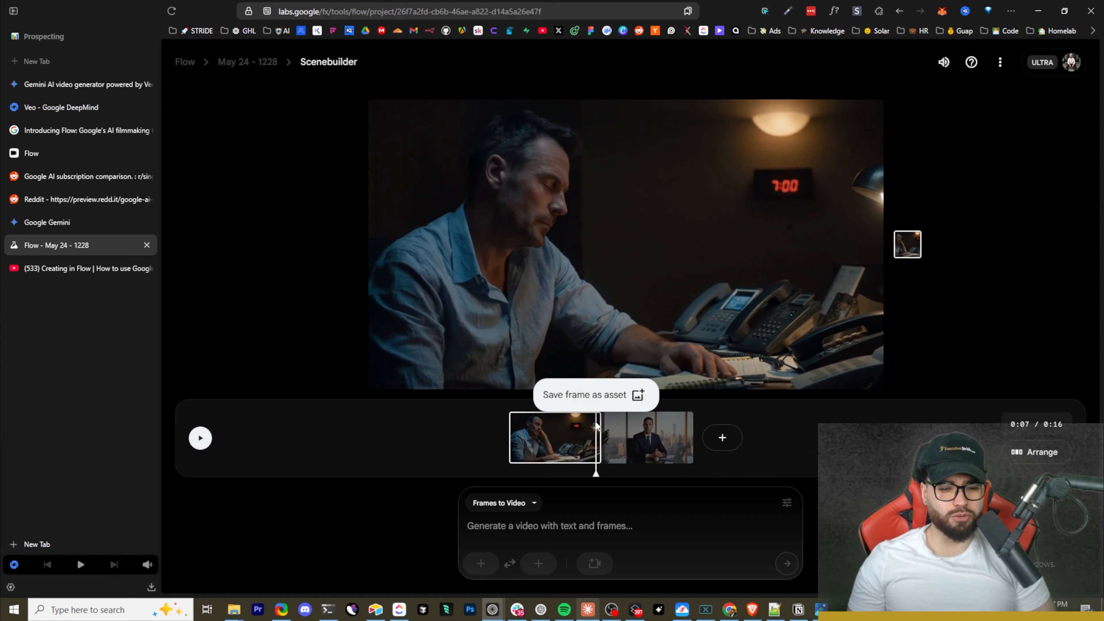
left_click_drag(594, 421, 556, 417)
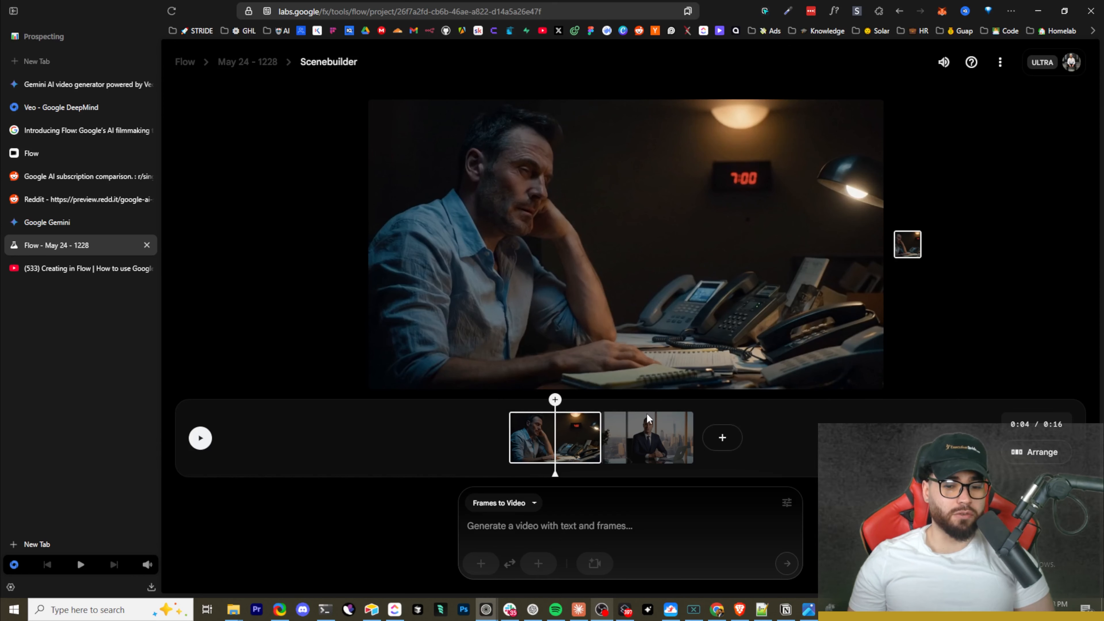
left_click(641, 425)
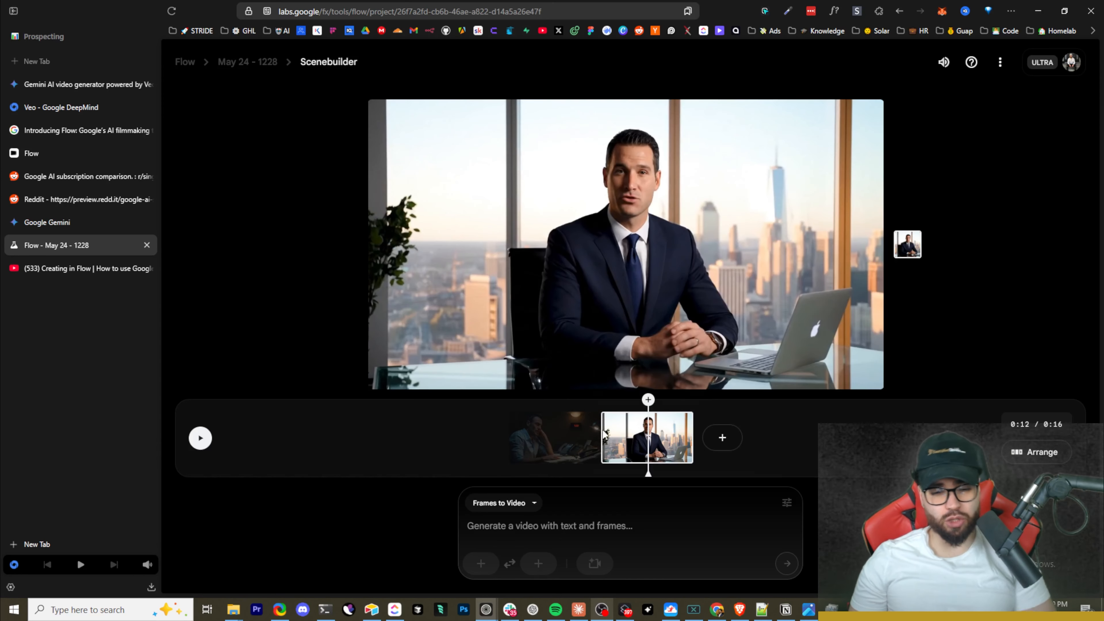
left_click(583, 431)
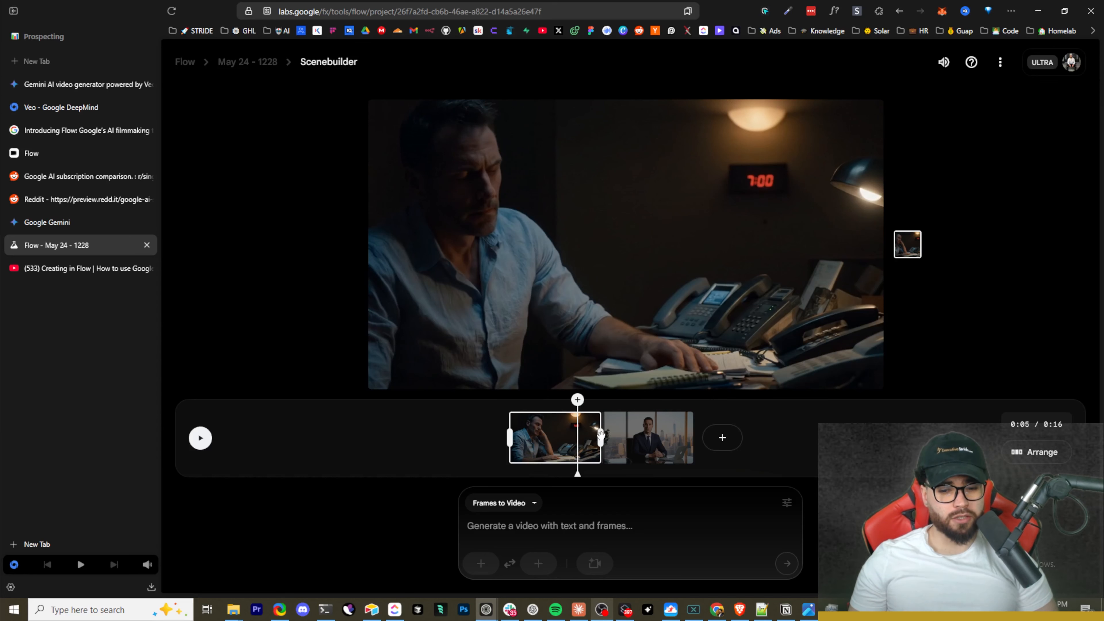
left_click_drag(602, 433, 579, 438)
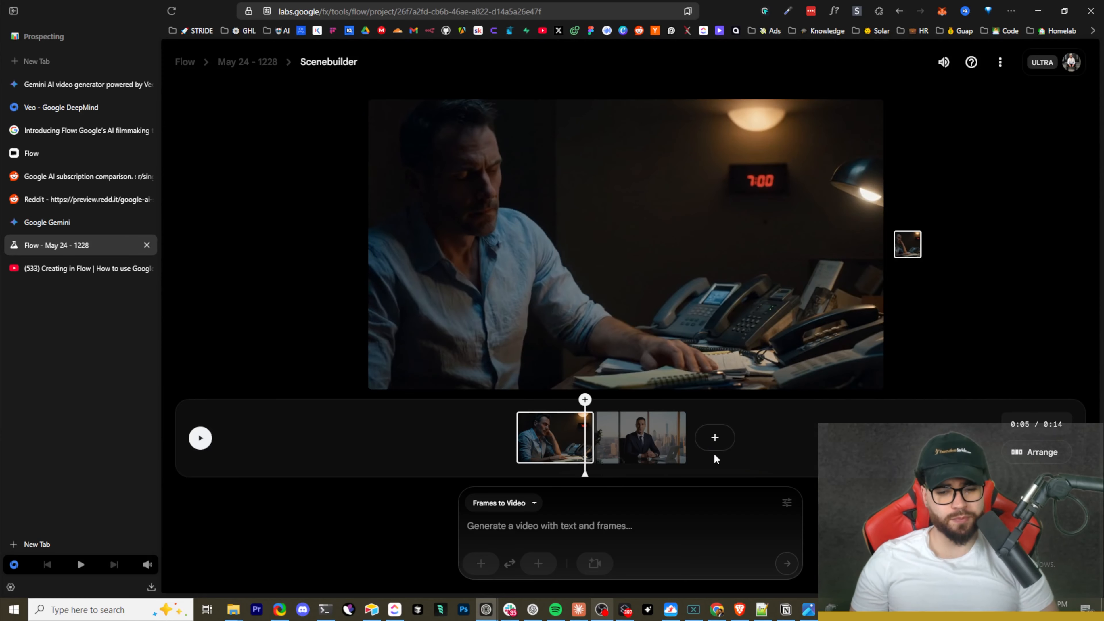
Step: Switch to the Creating in Flow tutorial on YouTube, expand its description and show the transcript
key("ctrl+alt+space")
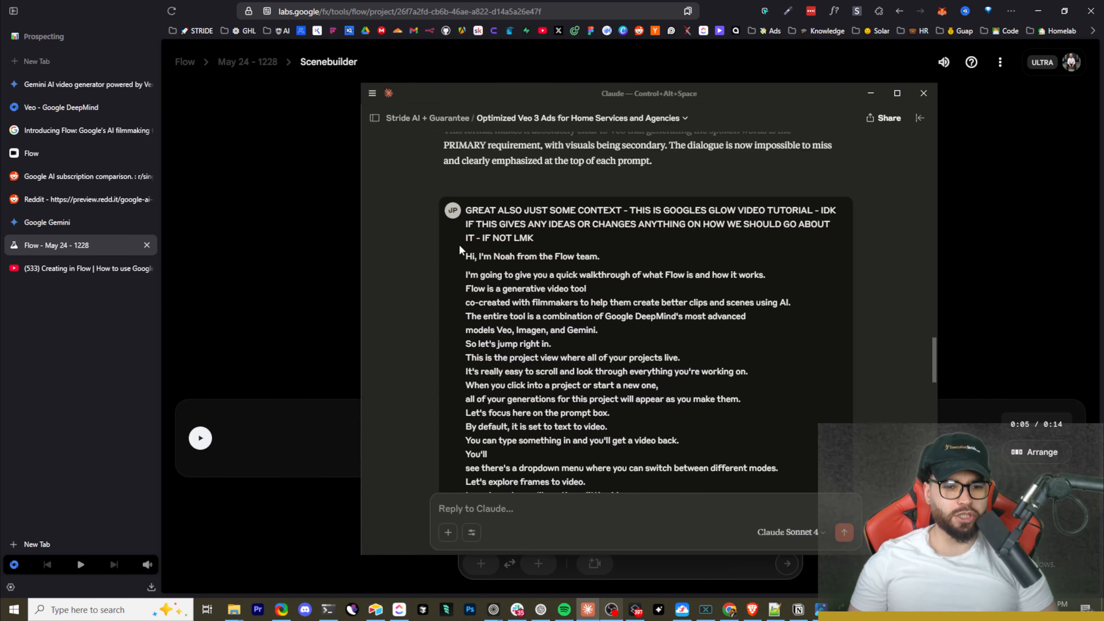
left_click(92, 269)
scroll(182, 541, "down", 4)
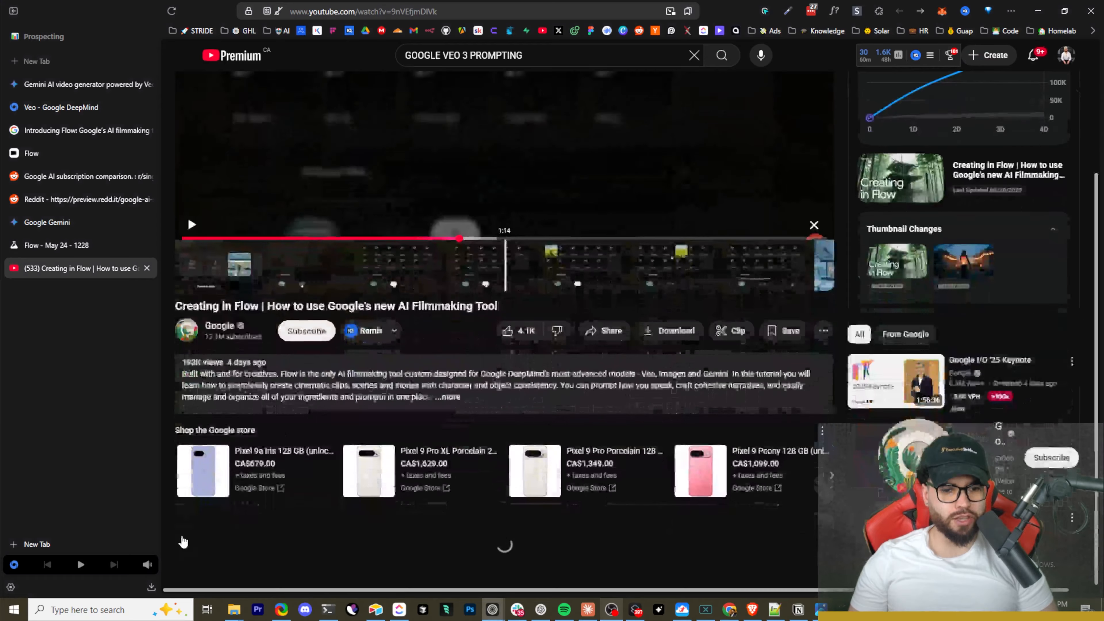
left_click(352, 397)
scroll(304, 424, "down", 8)
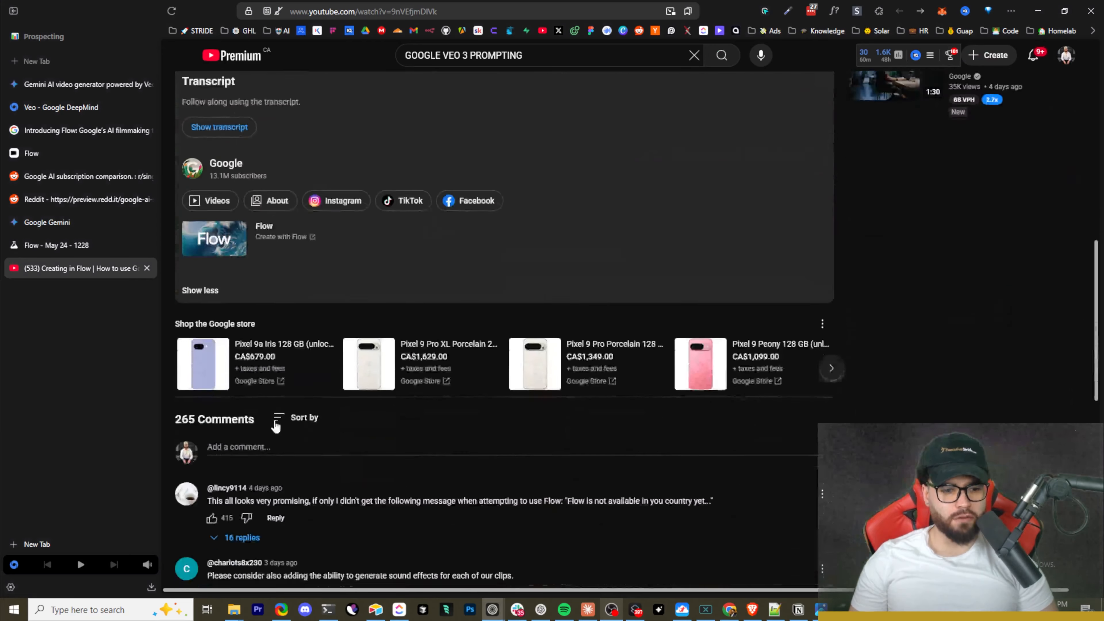
scroll(214, 406, "up", 3)
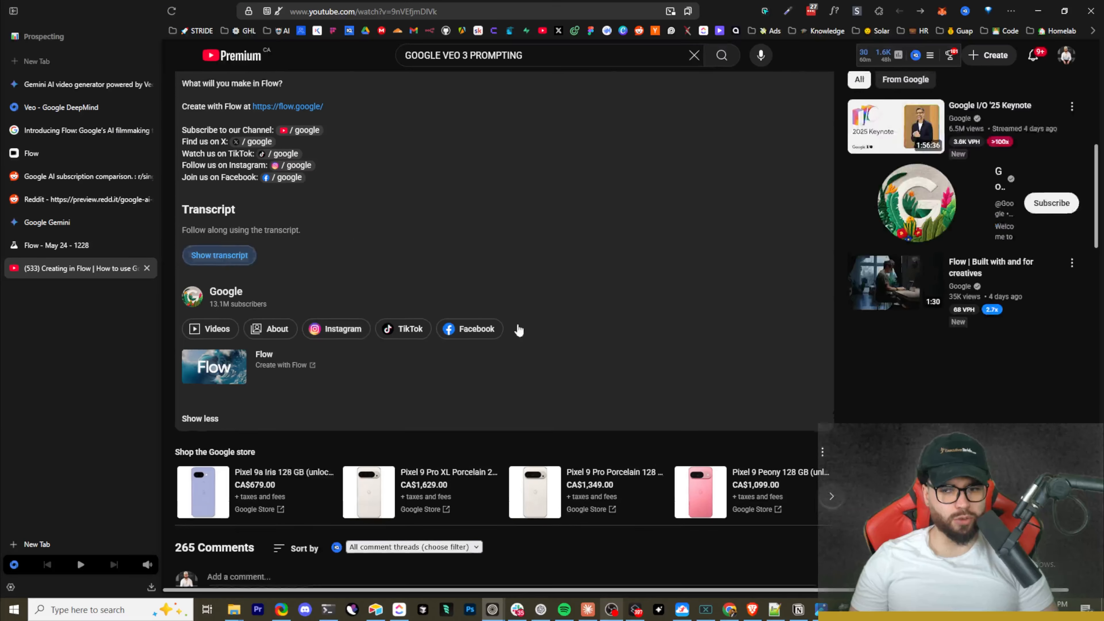
scroll(696, 404, "up", 7)
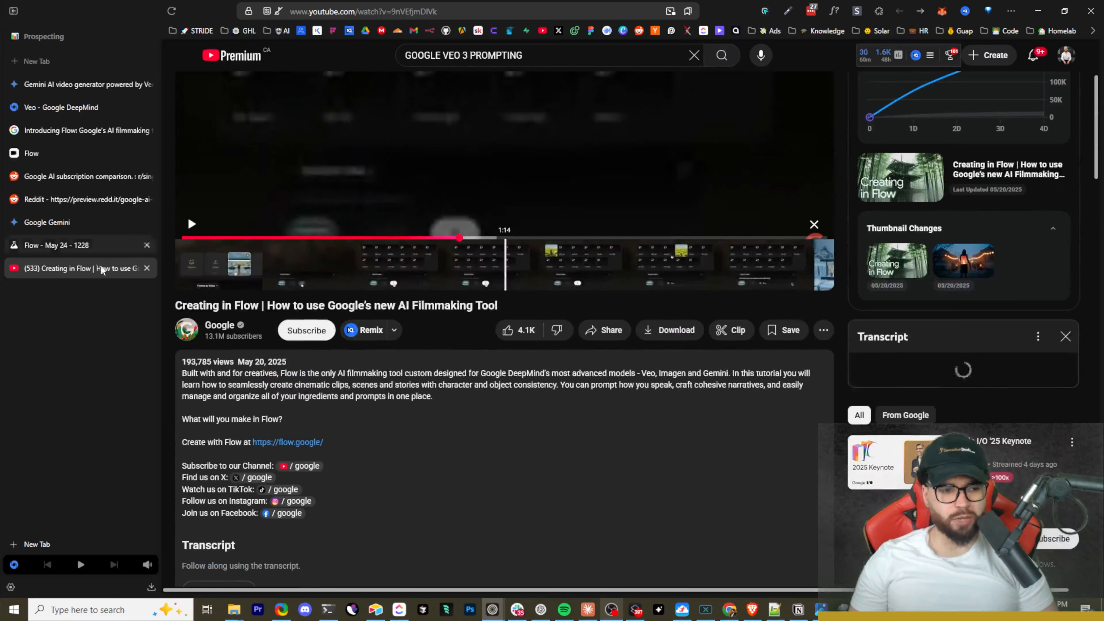
Step: Switch to the Claude conversation containing the pasted Flow tutorial transcript and maximize its window
left_click(588, 609)
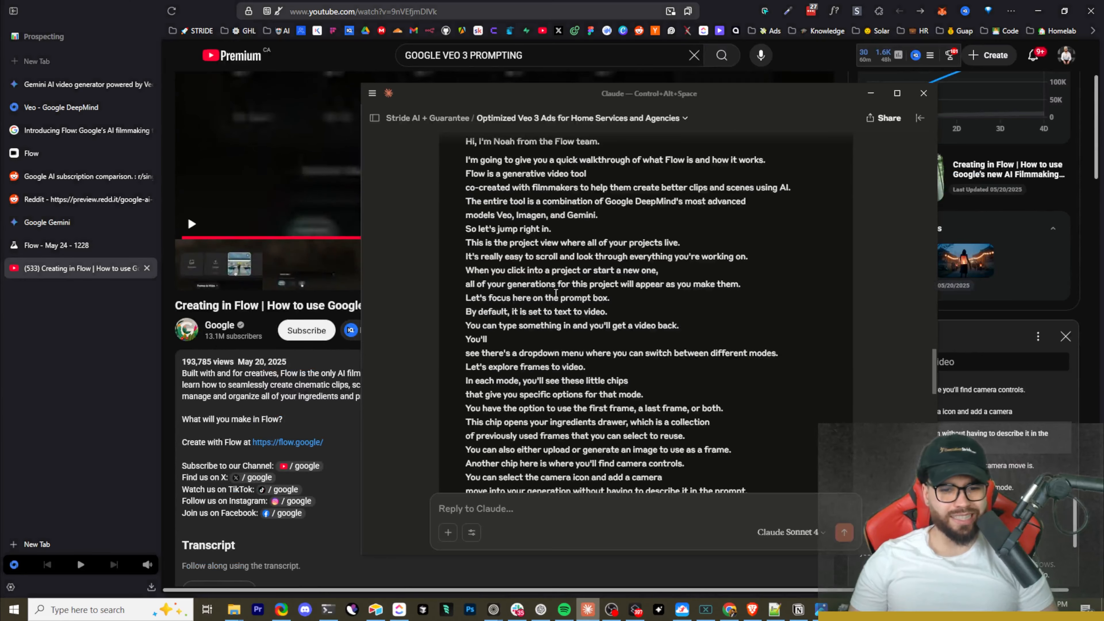
scroll(556, 293, "down", 1)
double_click(722, 99)
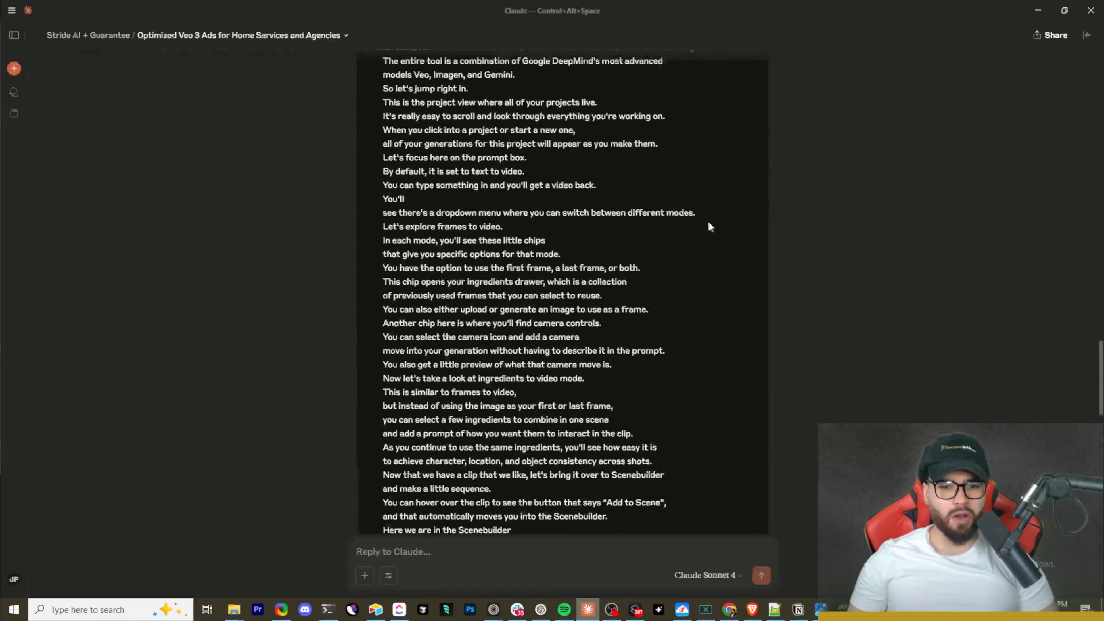
Step: Examine the conversation's opening prompt requesting a Veo 3 ad script and scene prompts, highlighting most of its text
scroll(678, 261, "up", 20)
scroll(638, 250, "down", 5)
scroll(435, 174, "up", 4)
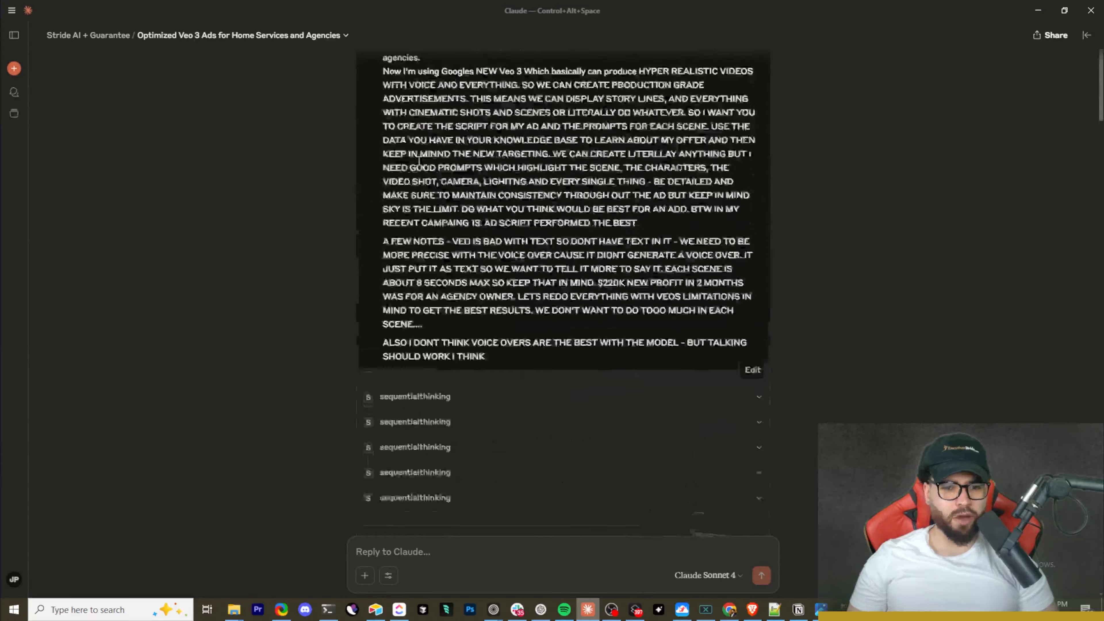
scroll(419, 161, "up", 1)
left_click_drag(379, 65, 653, 334)
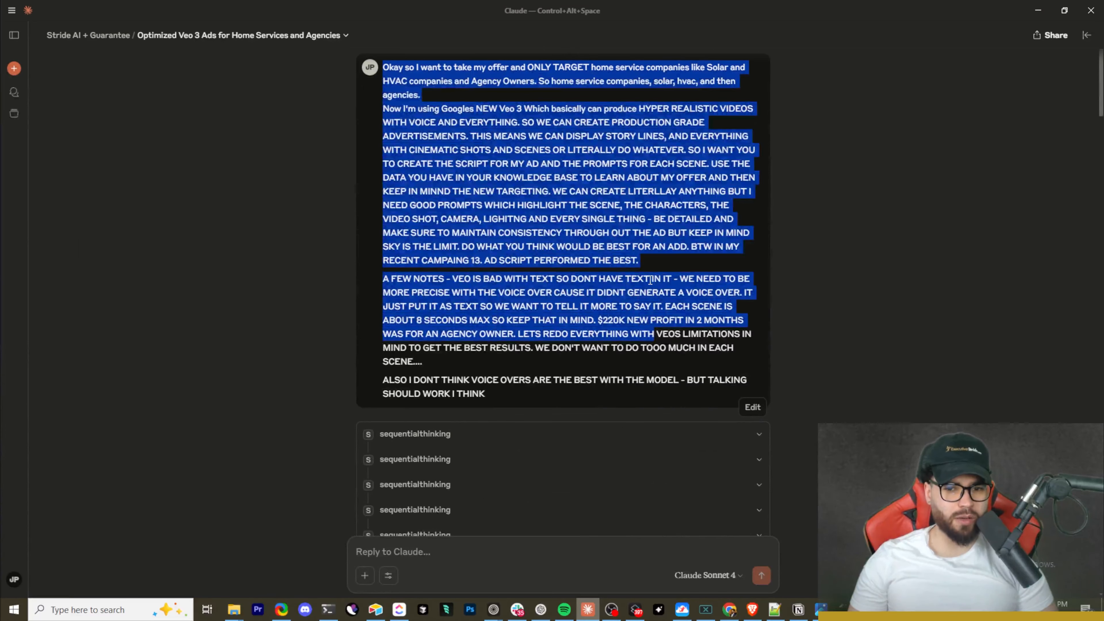
scroll(650, 280, "down", 1)
scroll(643, 278, "up", 1)
left_click(618, 276)
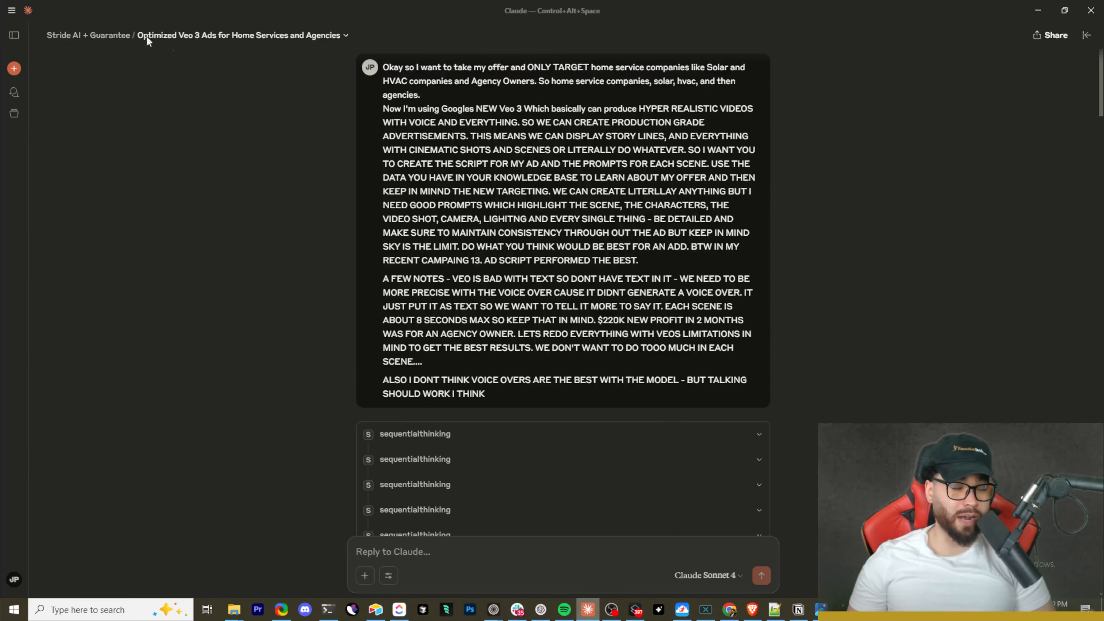
Step: Examine Claude's replies and the follow-up prompts on spoken dialogue, down through the pasted Flow tutorial transcript
scroll(354, 127, "down", 2)
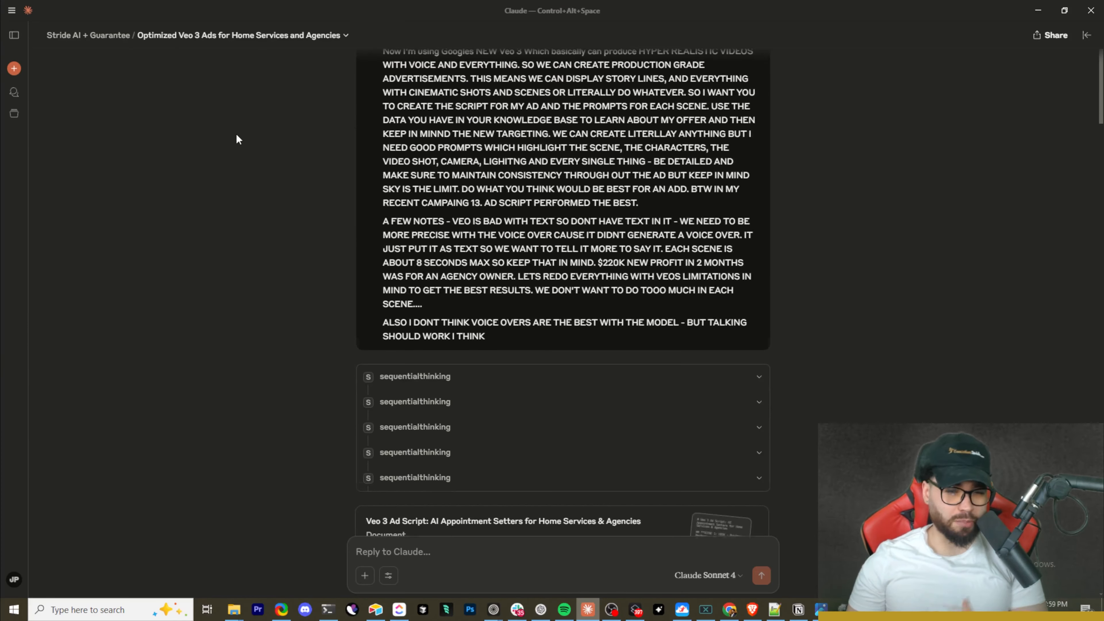
scroll(237, 136, "down", 8)
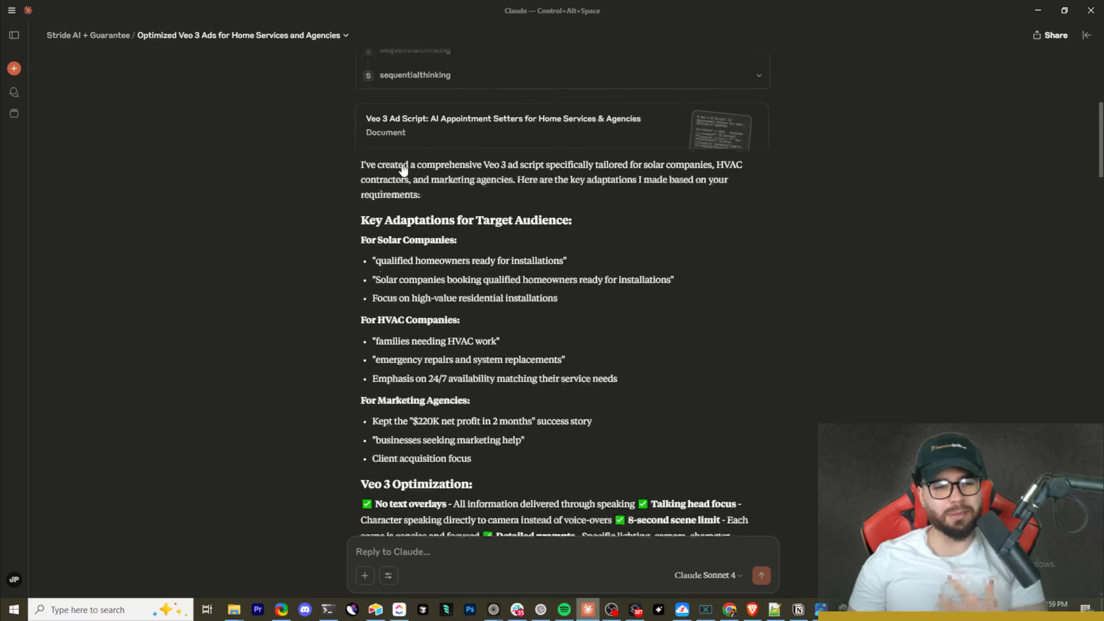
scroll(403, 169, "down", 1)
scroll(398, 193, "down", 6)
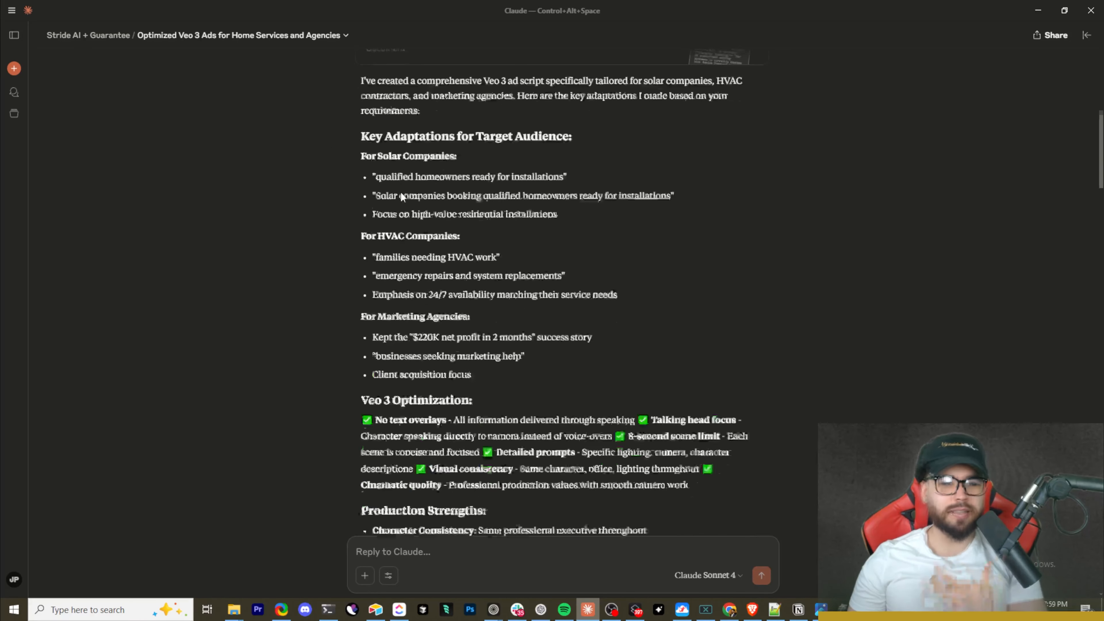
scroll(399, 200, "down", 5)
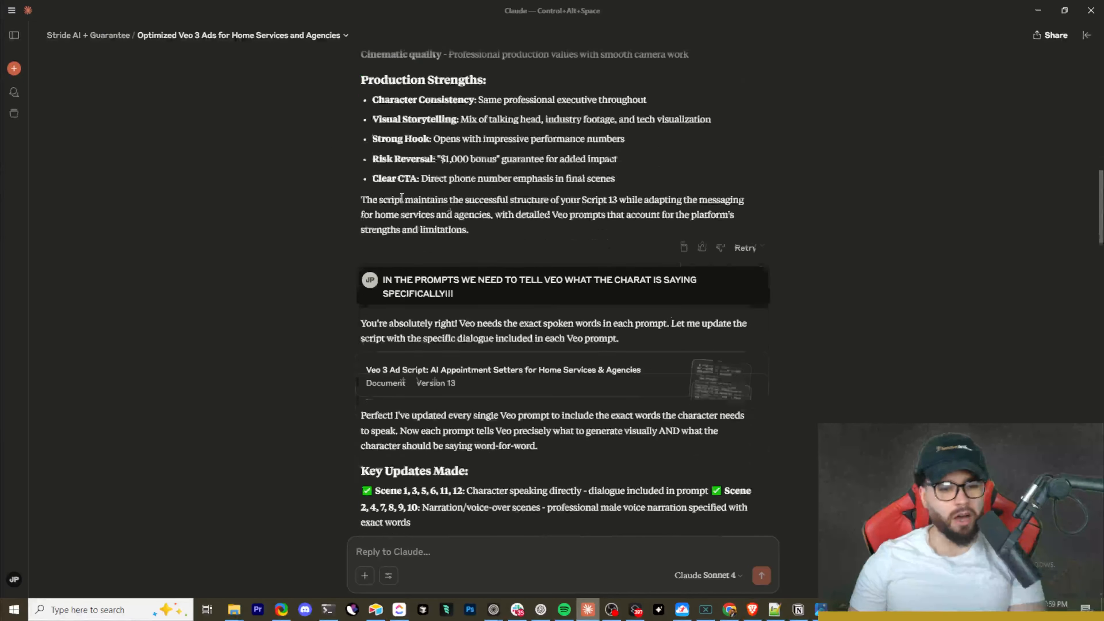
scroll(406, 205, "down", 6)
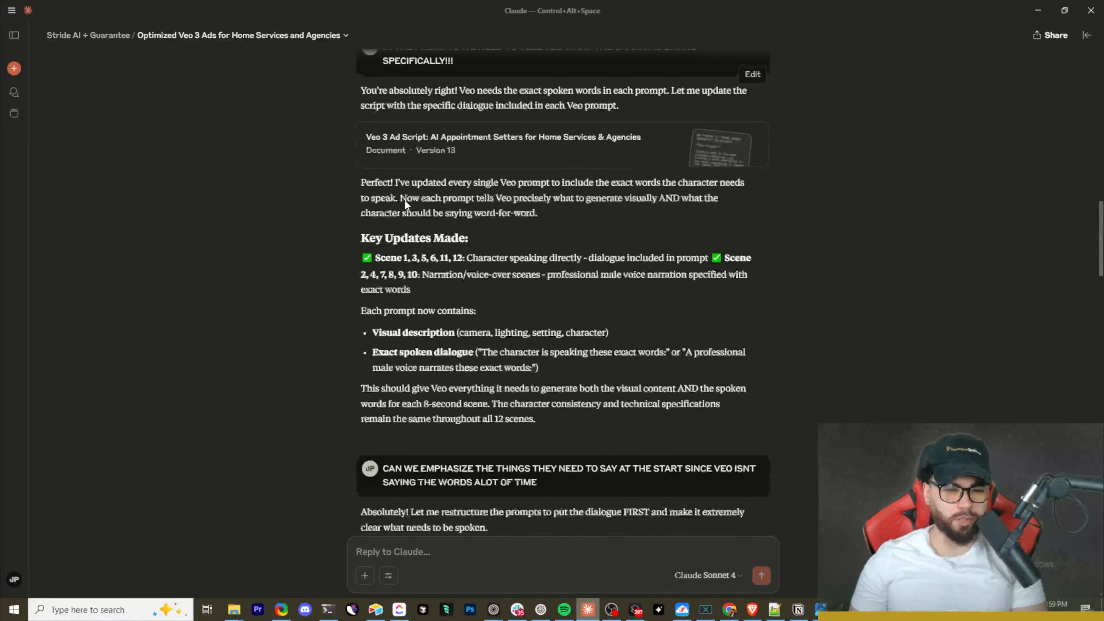
scroll(382, 194, "down", 8)
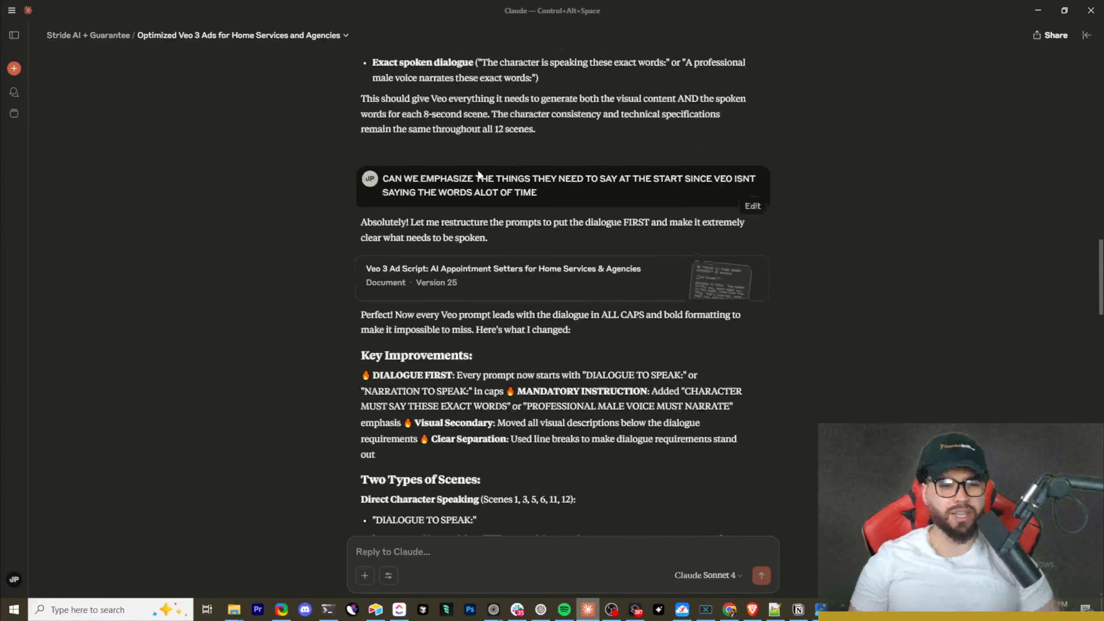
scroll(603, 186, "down", 5)
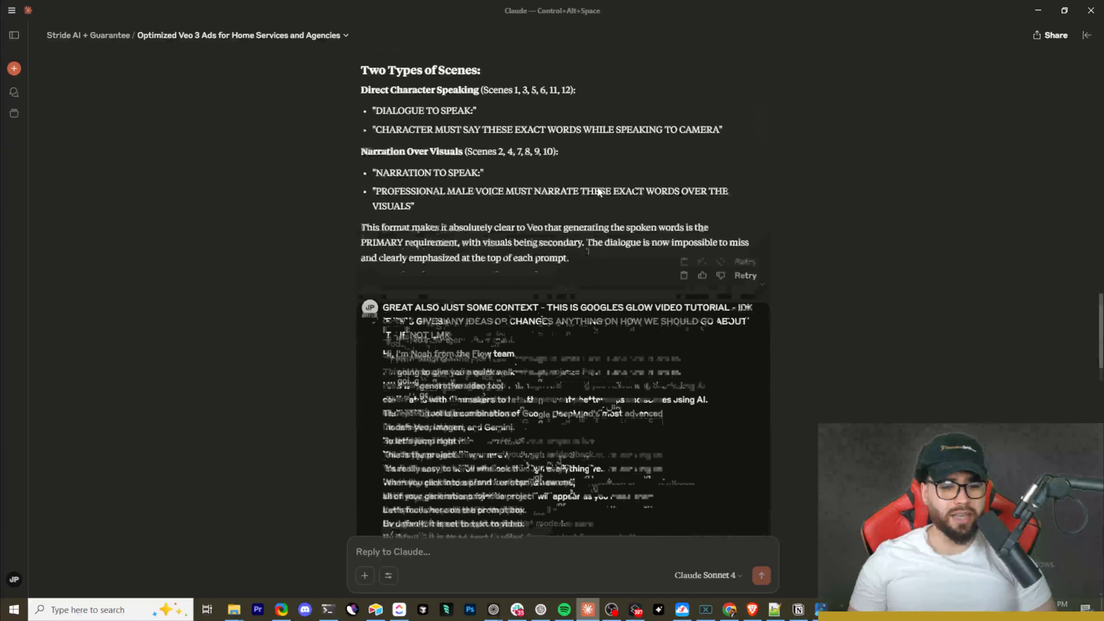
scroll(517, 228, "down", 9)
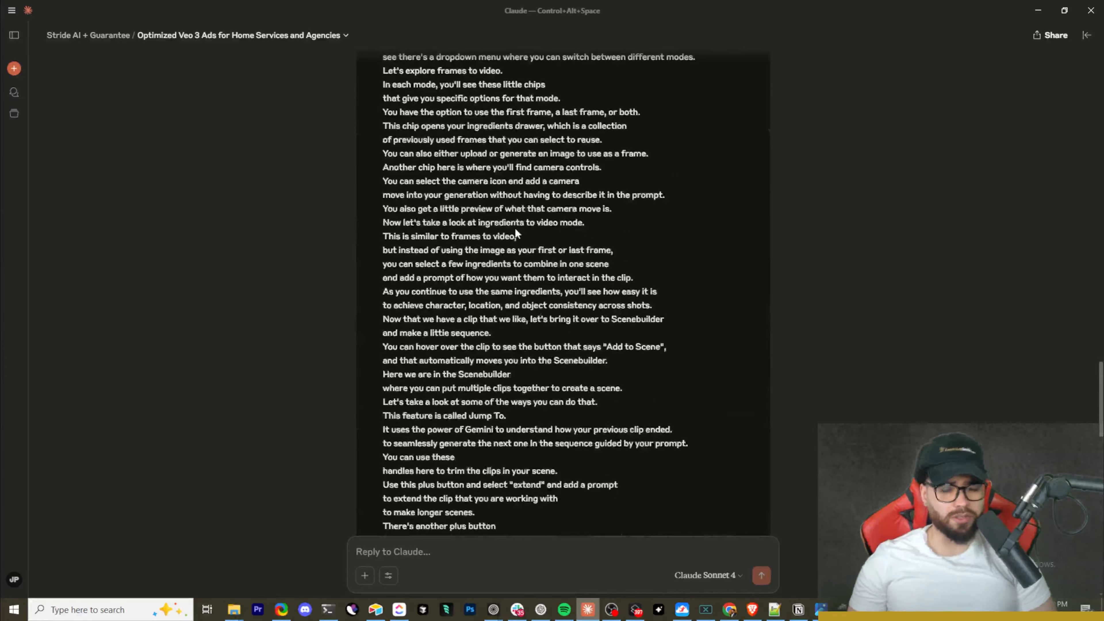
Step: Open version 29 of the Veo 3 ad script and copy Scene 3's Veo prompt from SPEAK through the Expression line
left_click(749, 227)
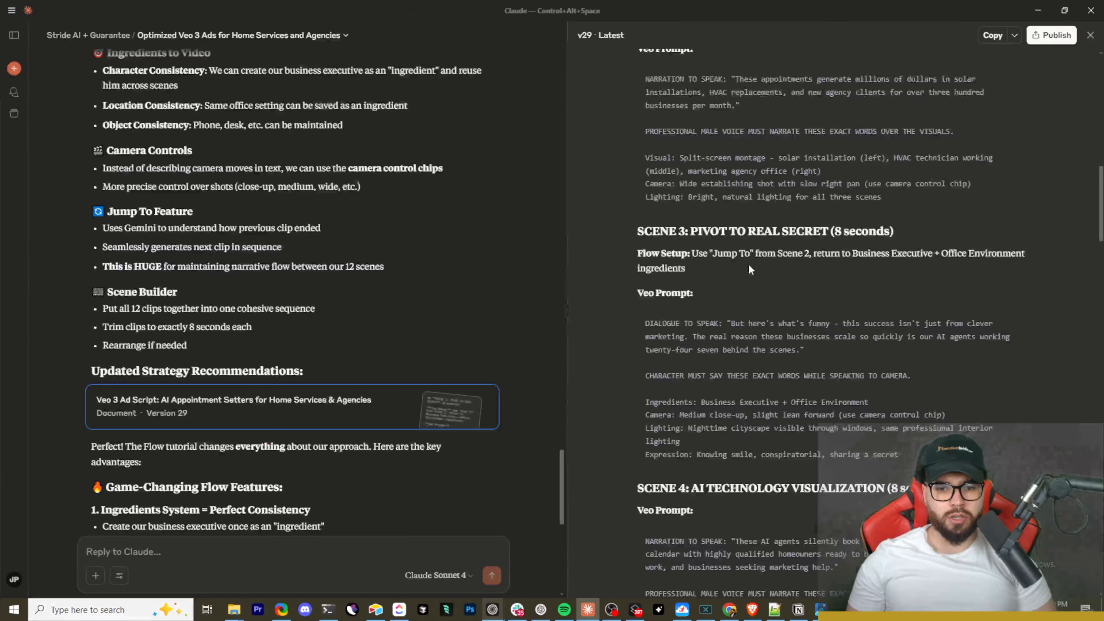
scroll(749, 266, "up", 4)
scroll(752, 272, "down", 5)
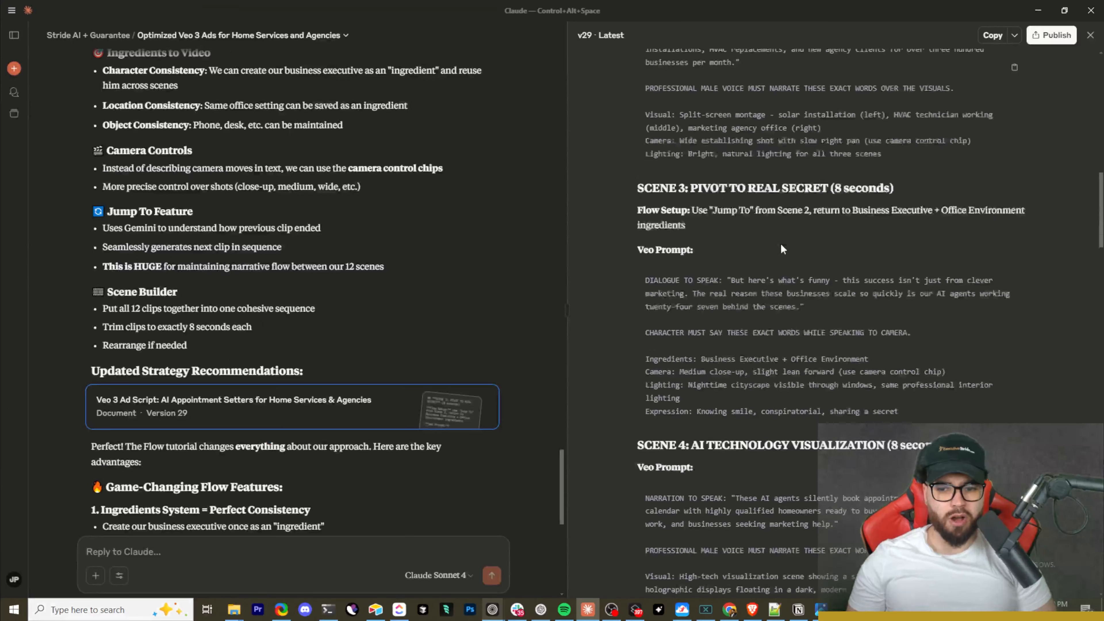
left_click_drag(703, 183, 717, 194)
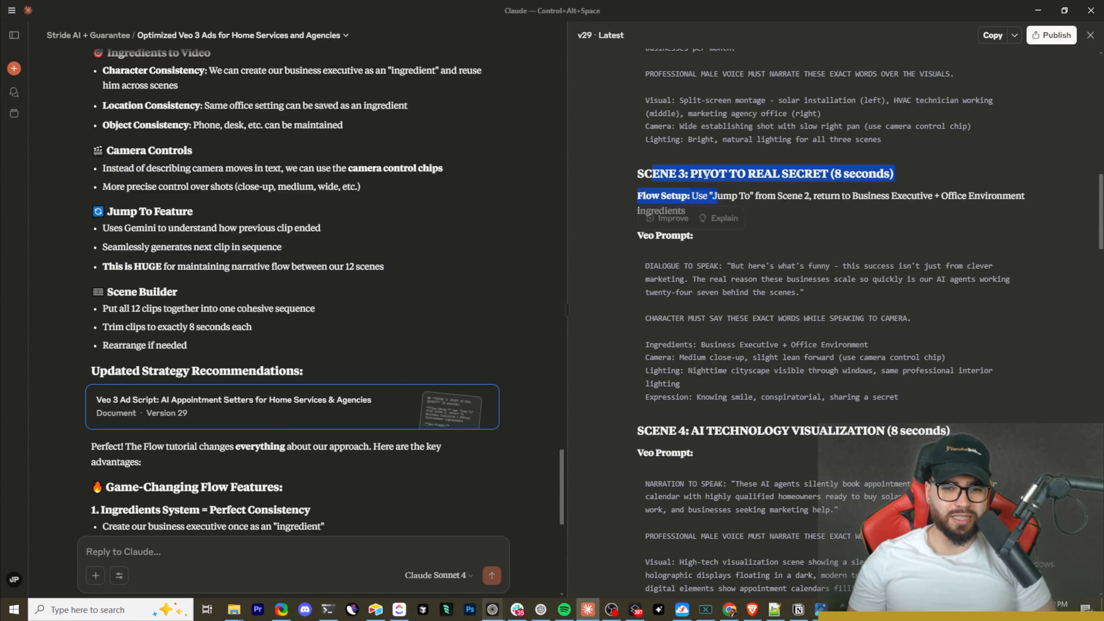
left_click(770, 193)
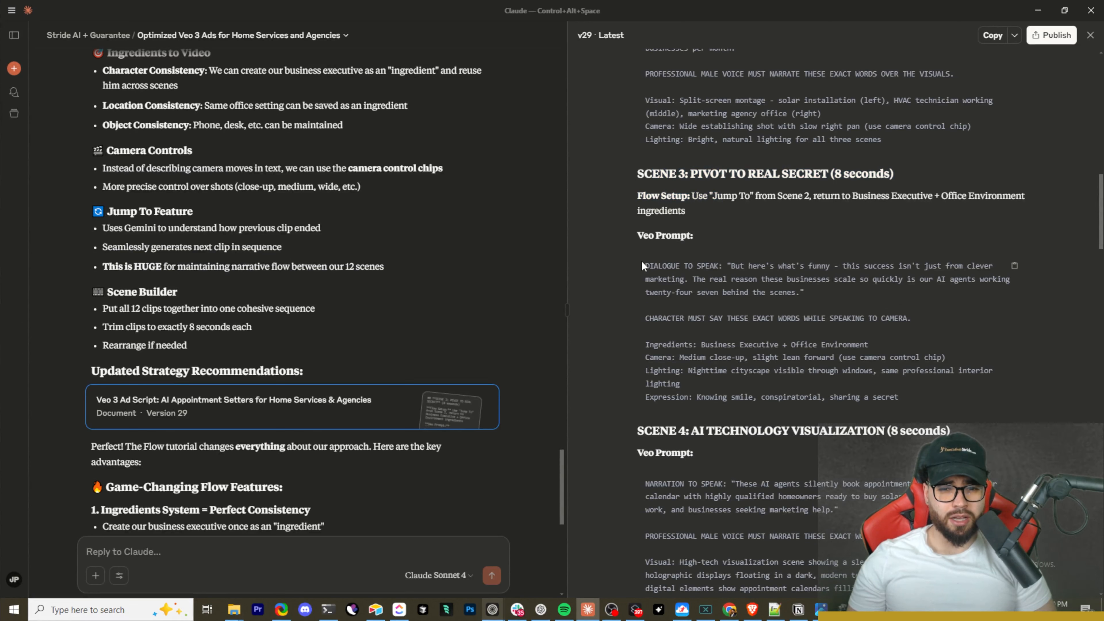
left_click_drag(702, 266, 910, 397)
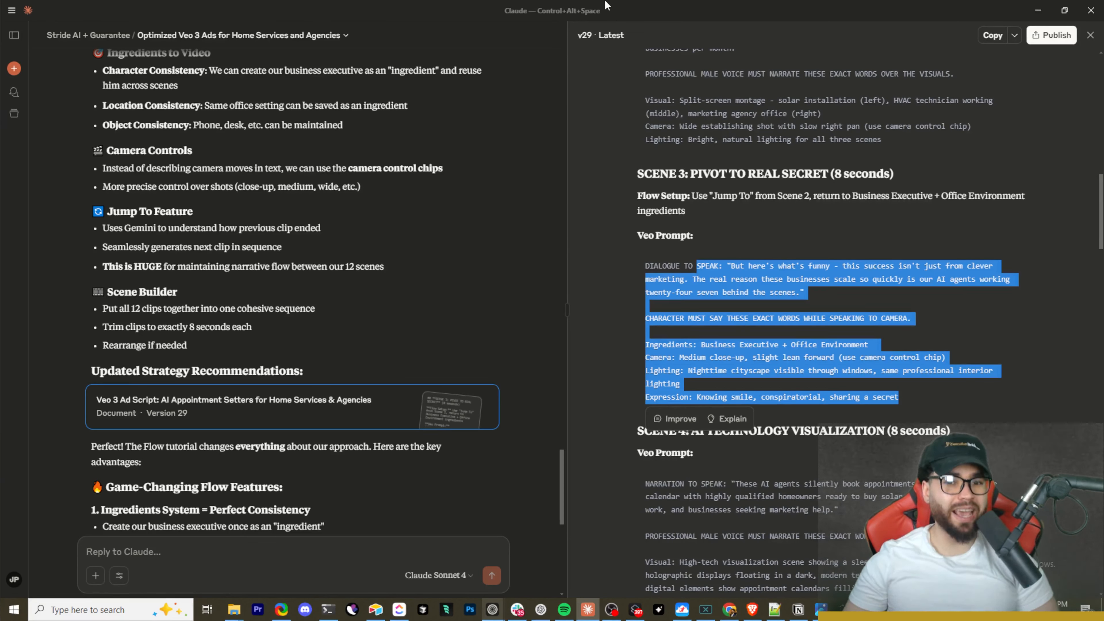
Step: Switch to Flow's Scenebuilder, paste the Scene 3 prompt into the Frames to Video prompt and change SPEAK to SPEAKER
left_click_drag(606, 6, 1103, 22)
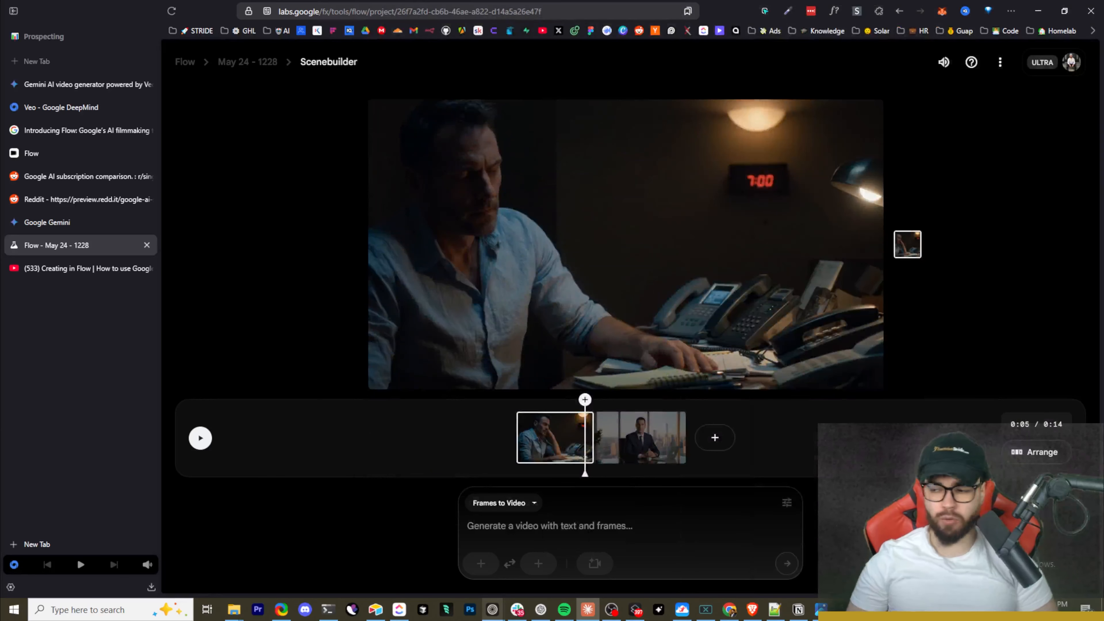
left_click(478, 532)
key("ctrl+v")
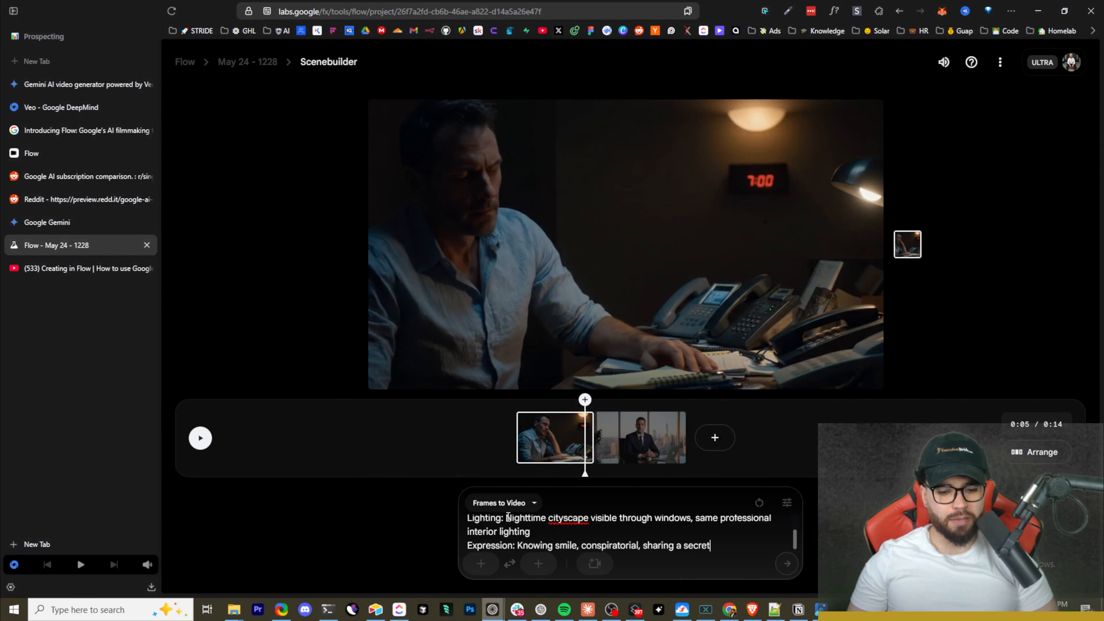
scroll(745, 503, "up", 5)
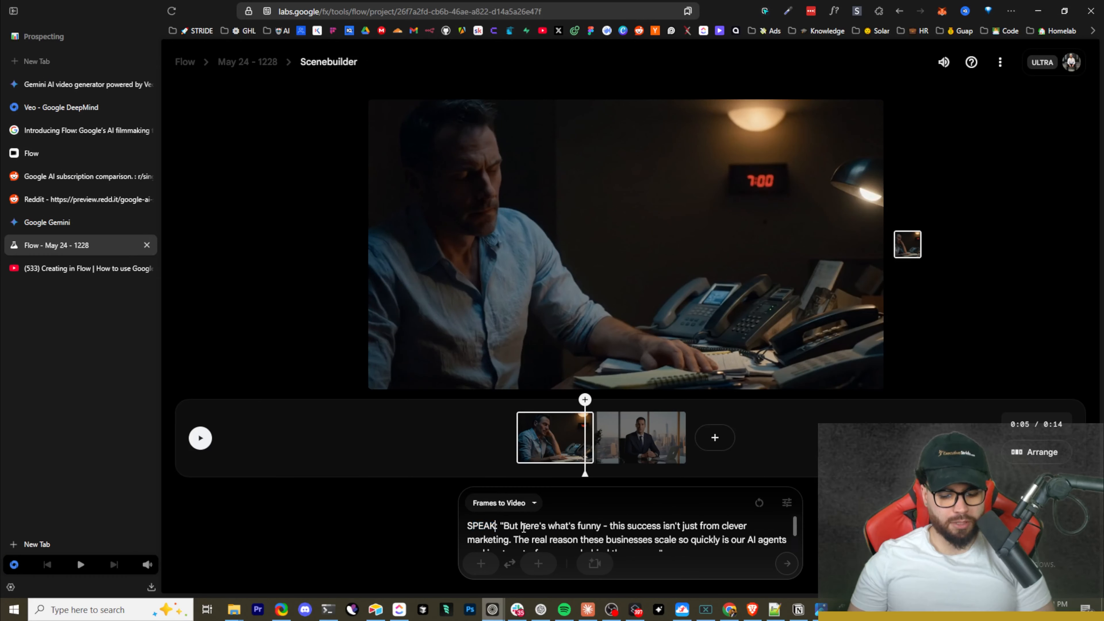
type("ER")
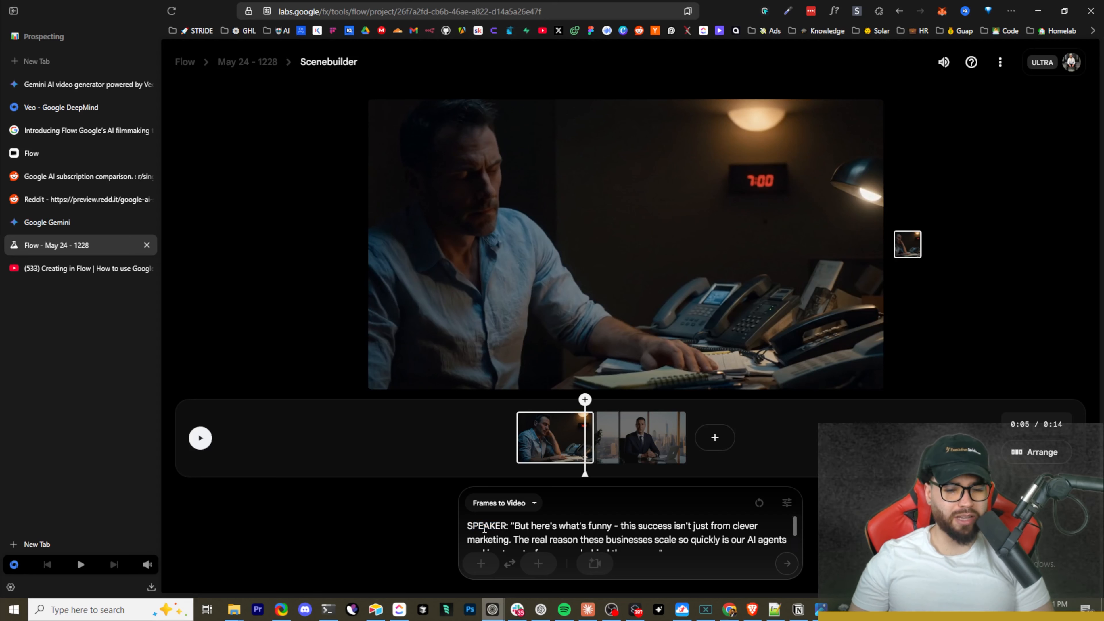
scroll(585, 522, "down", 1)
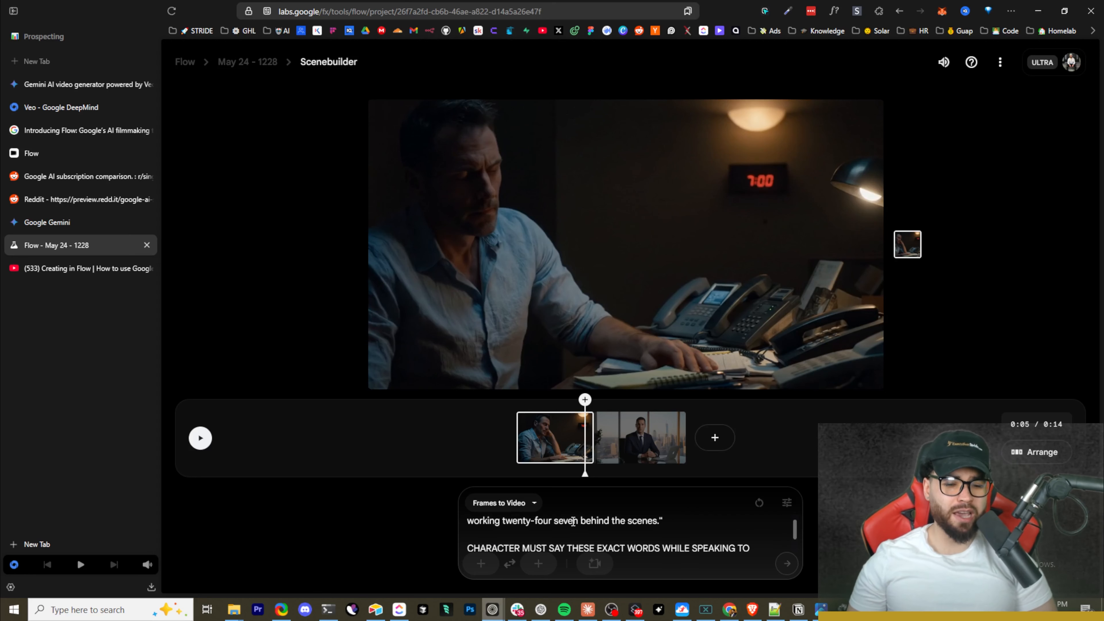
Step: Trim the end of the exhausted man's clip very slightly and show the scene at 0:09
mouse_move(550, 337)
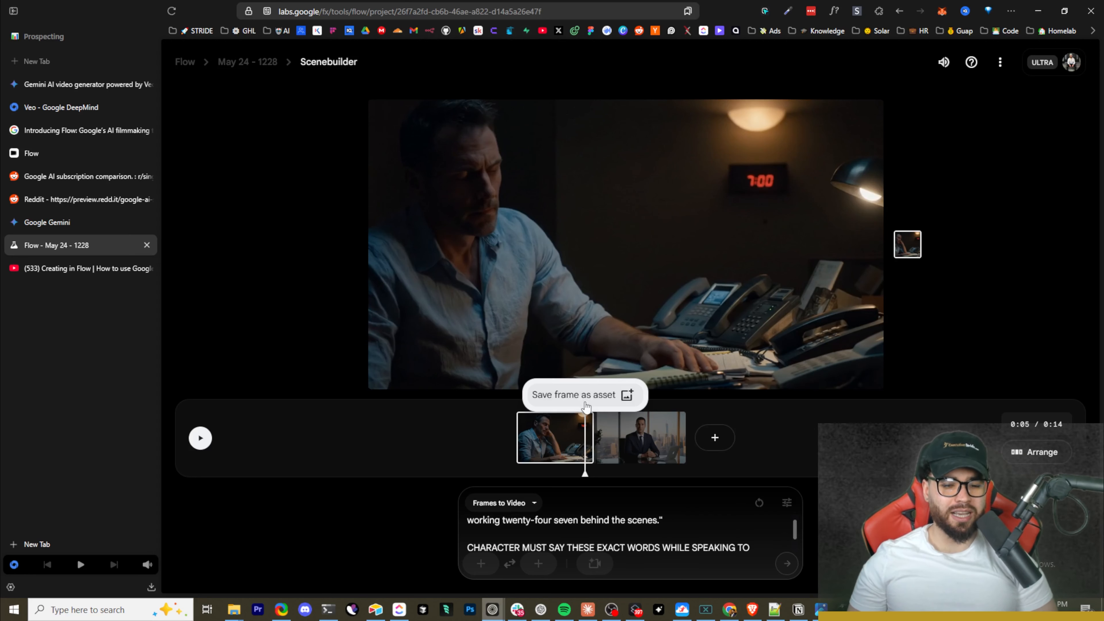
left_click(590, 436)
left_click_drag(592, 435, 589, 434)
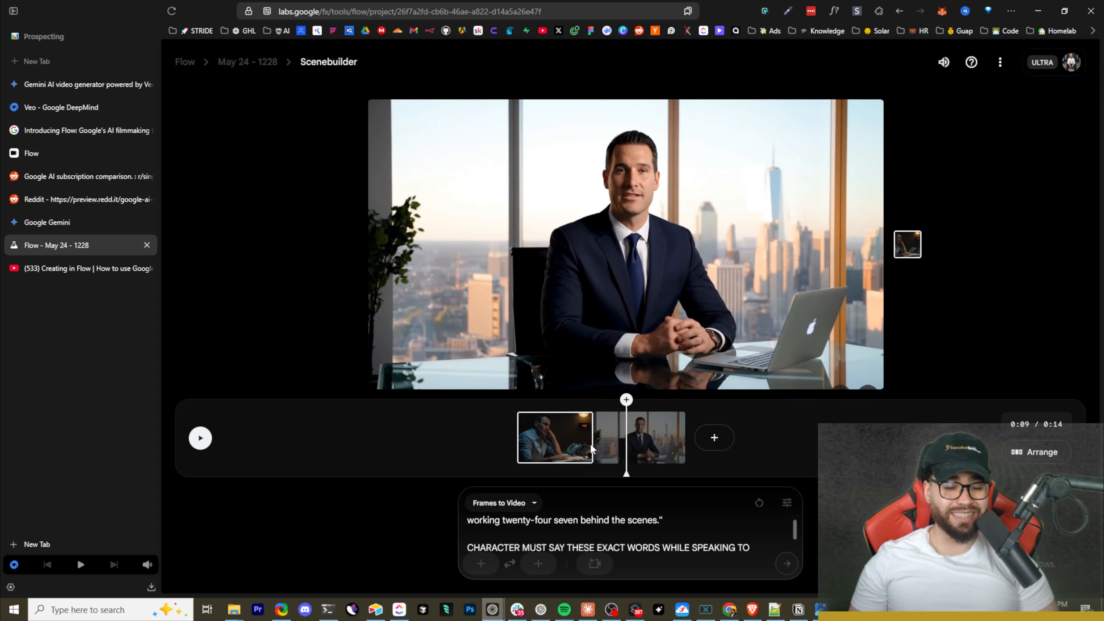
scroll(629, 536, "down", 1)
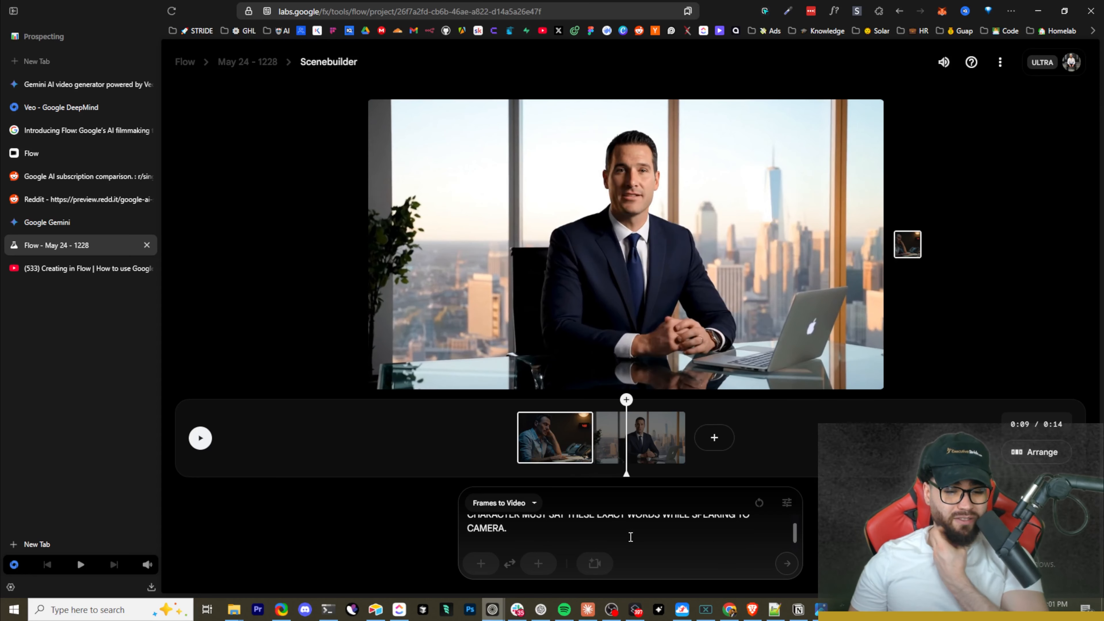
scroll(630, 536, "up", 1)
scroll(626, 534, "down", 1)
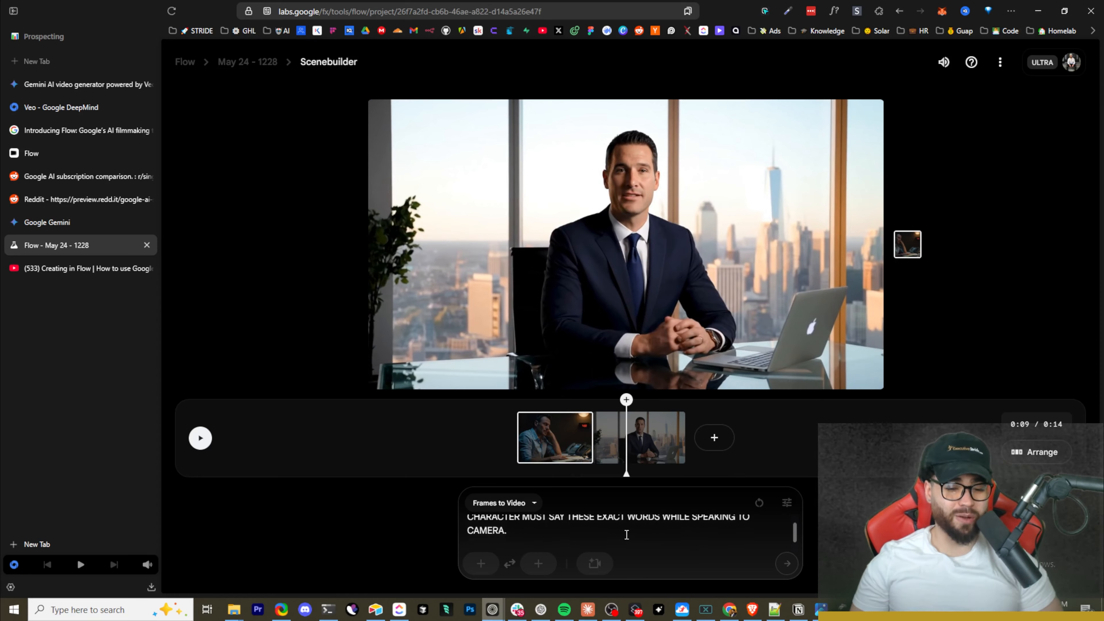
scroll(623, 533, "up", 1)
scroll(622, 533, "down", 1)
Step: Switch back to Claude and examine Scene 3's dialogue line, highlighting the words "here's what's funny"
key("alt+Tab")
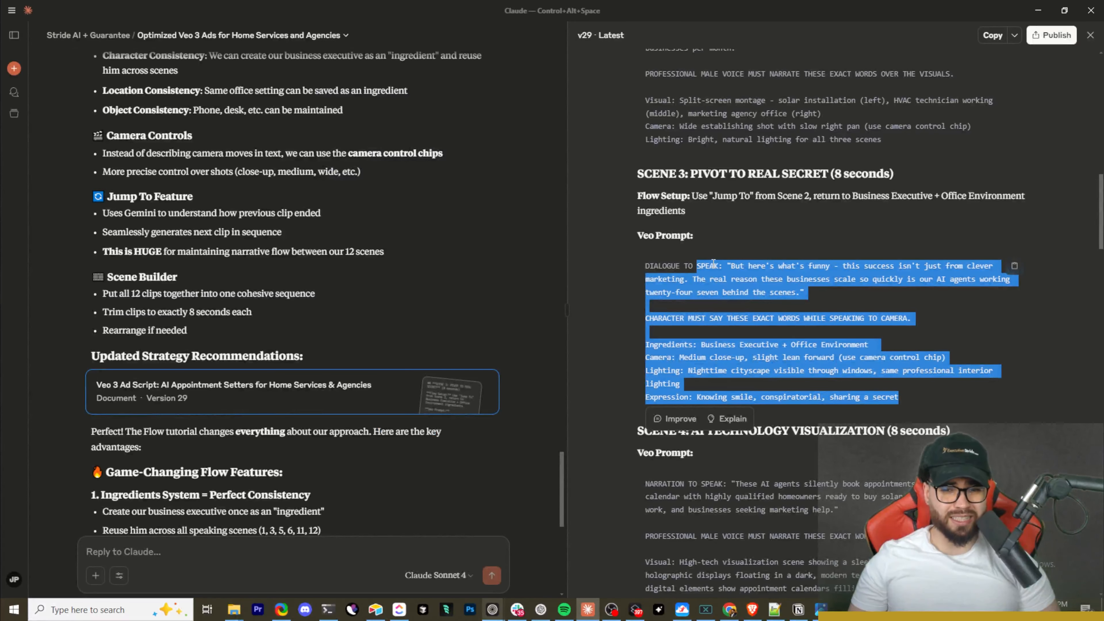
left_click(713, 263)
left_click_drag(744, 266, 847, 267)
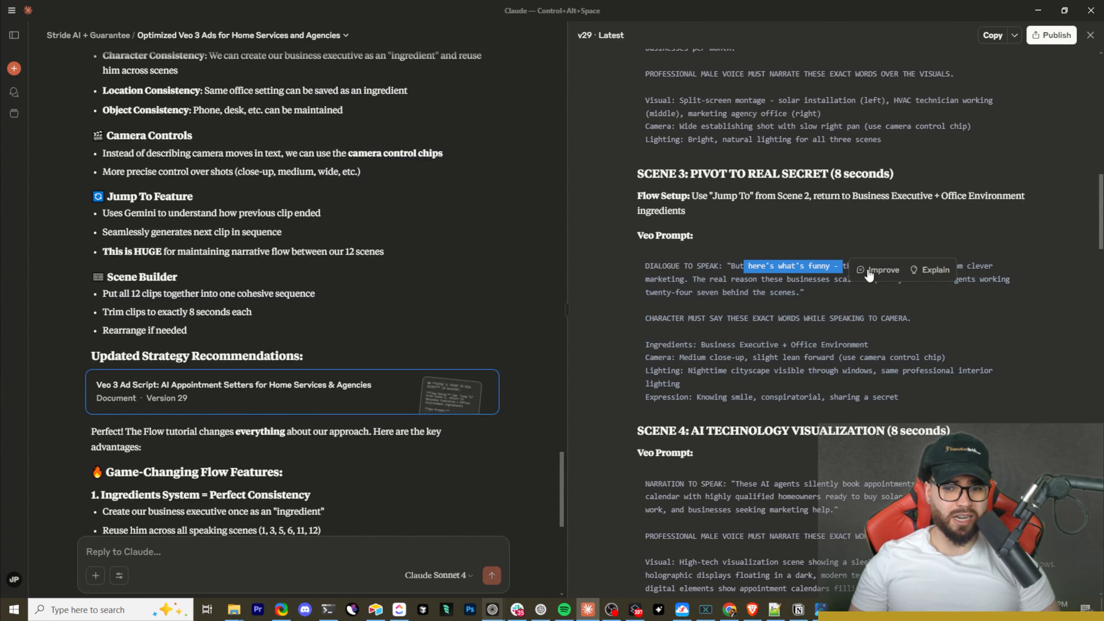
left_click(993, 311)
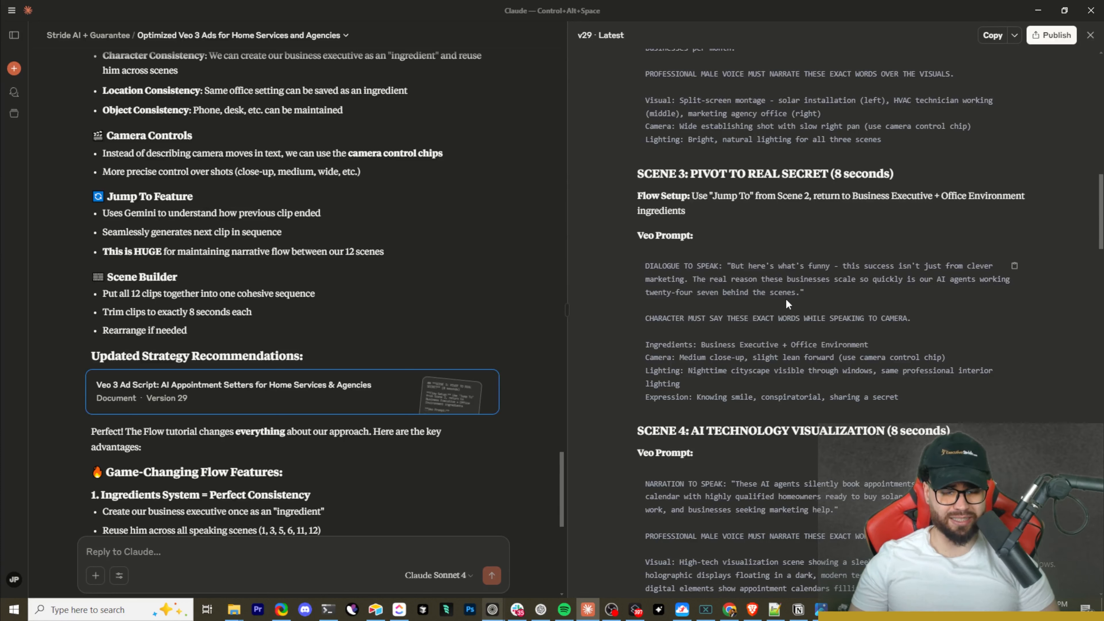
Step: Examine Scene 3's Veo prompt, highlighting the exact-words instruction and its Ingredients, Camera, Lighting and Expression lines
left_click_drag(650, 318, 770, 319)
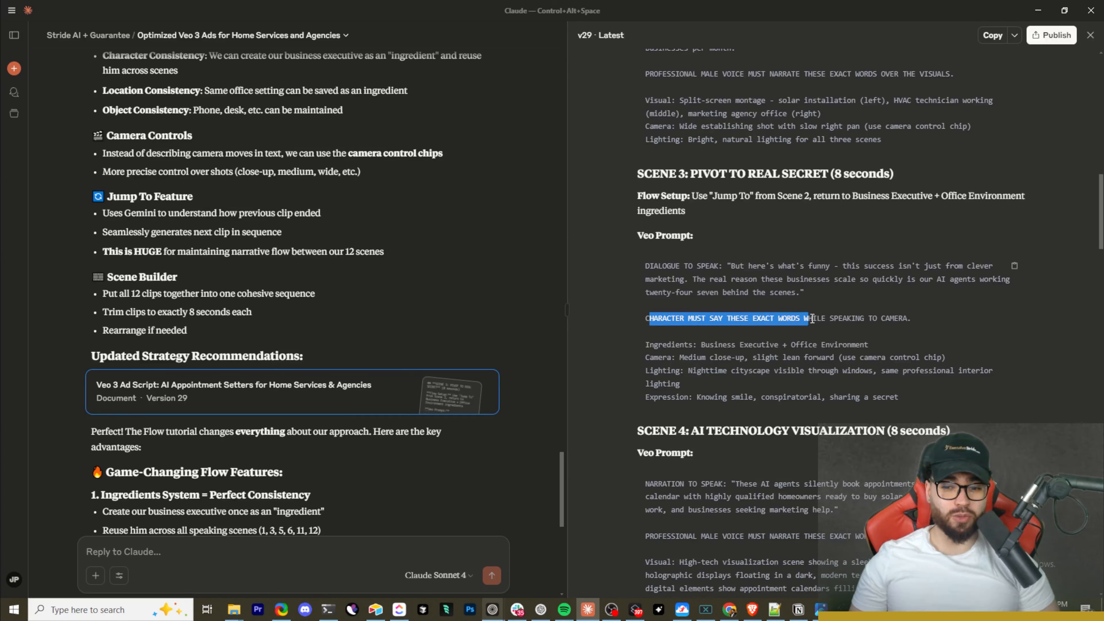
left_click_drag(693, 347, 649, 346)
left_click(821, 333)
left_click_drag(822, 335, 913, 320)
left_click_drag(736, 344, 870, 347)
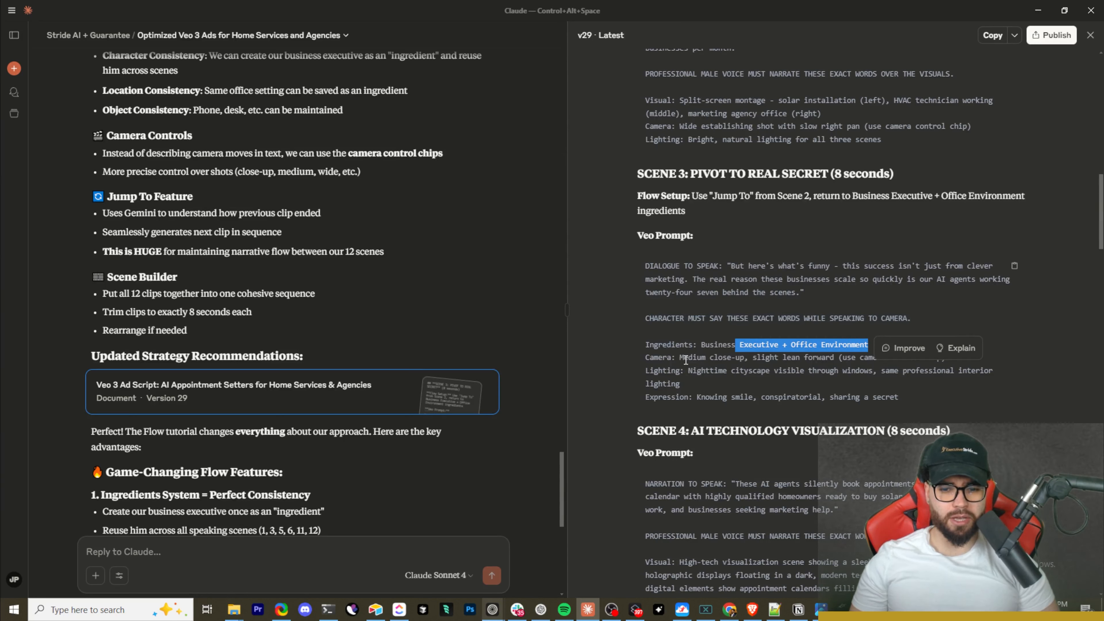
left_click_drag(664, 357, 745, 360)
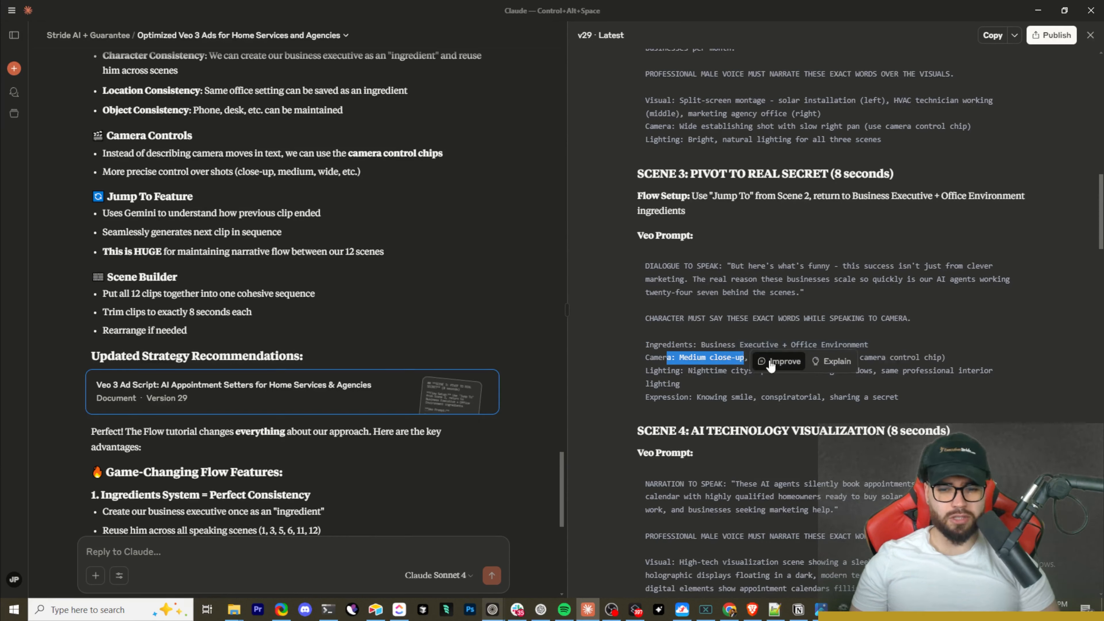
left_click_drag(895, 347, 916, 338)
left_click(910, 361)
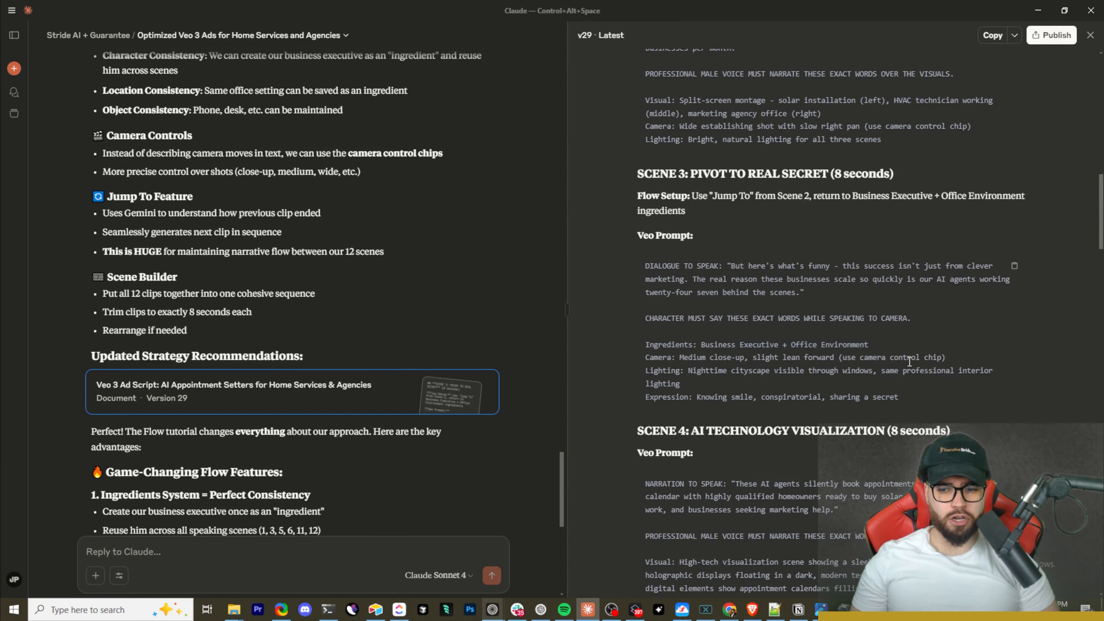
left_click_drag(667, 361, 809, 398)
left_click(698, 373)
Step: Switch to Flow and remove the Camera line and "Nighttime cityscape visible through windows" from the Scene 3 prompt
left_click_drag(646, 7, 678, 0)
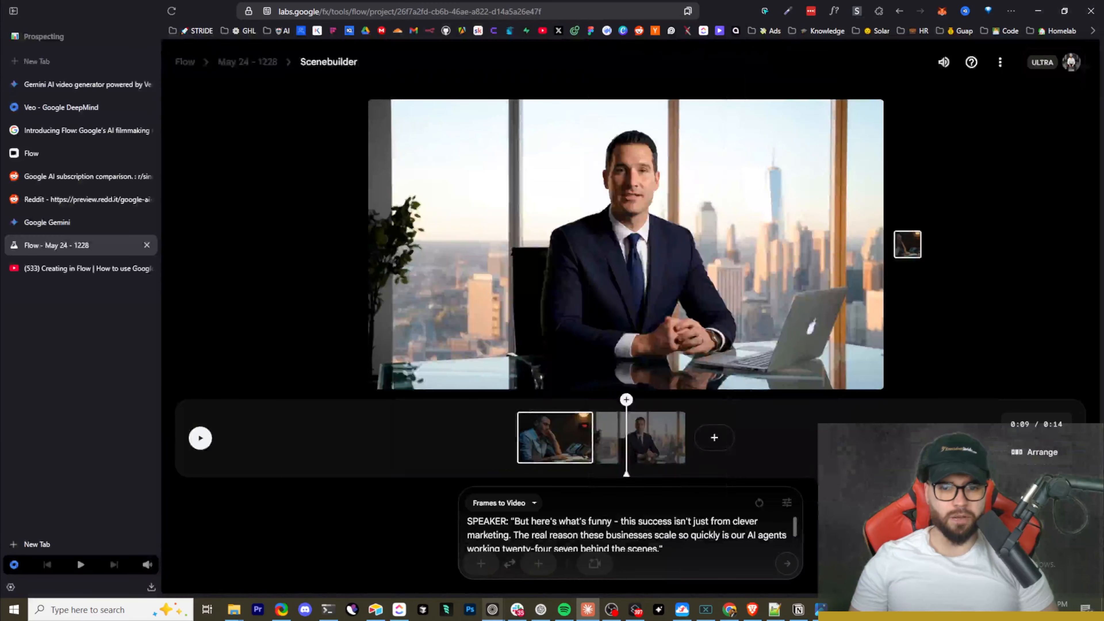
scroll(630, 533, "up", 5)
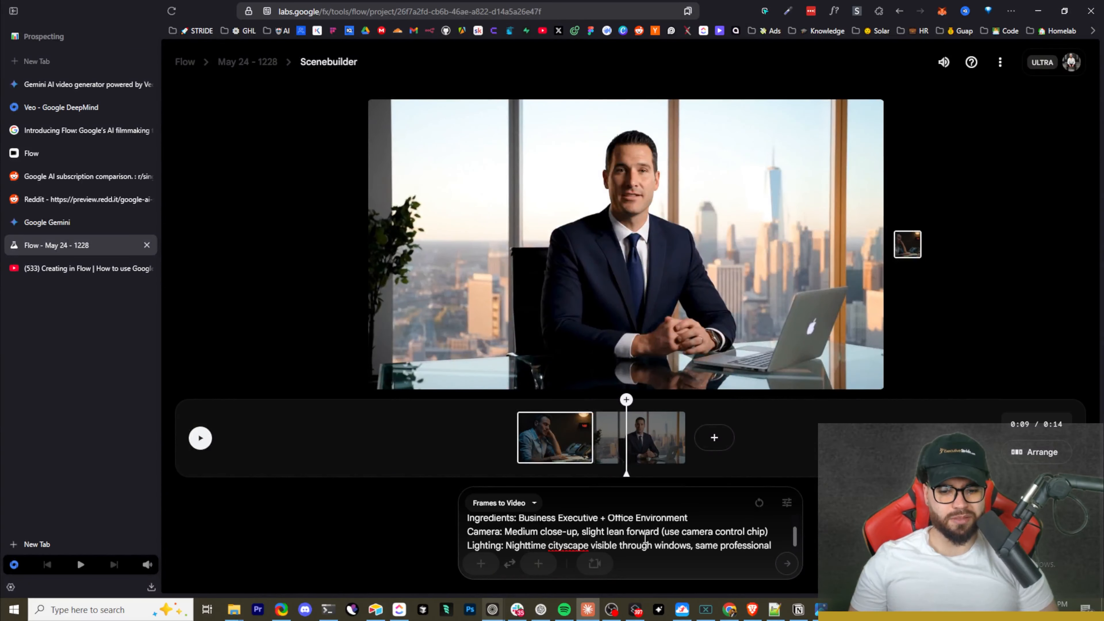
left_click_drag(768, 536, 475, 534)
key("BackSpace")
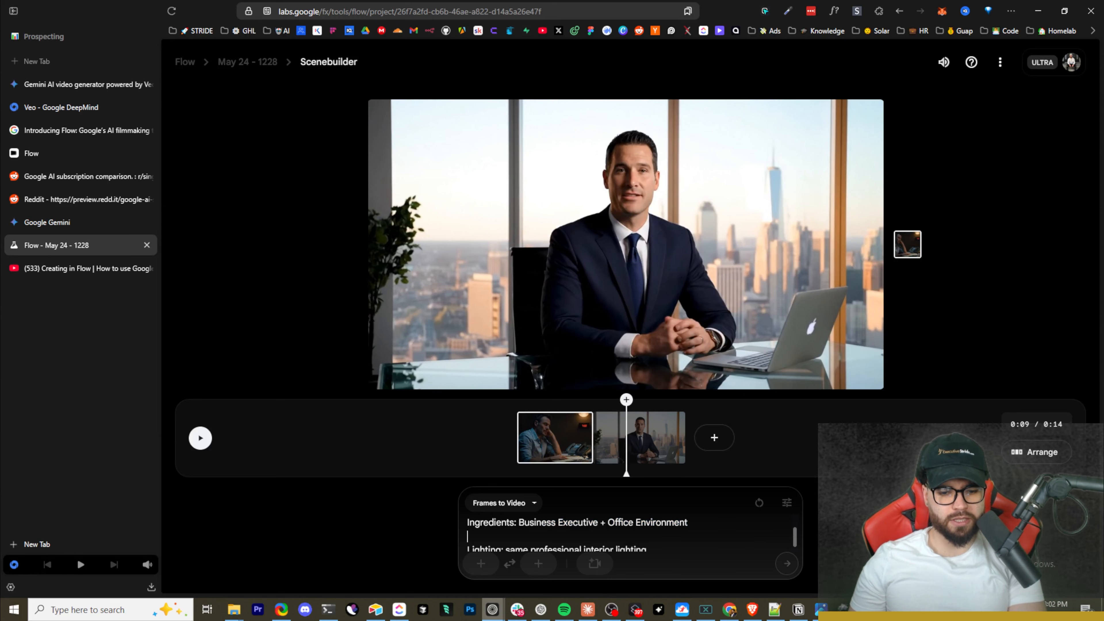
scroll(608, 534, "down", 5)
scroll(607, 534, "up", 2)
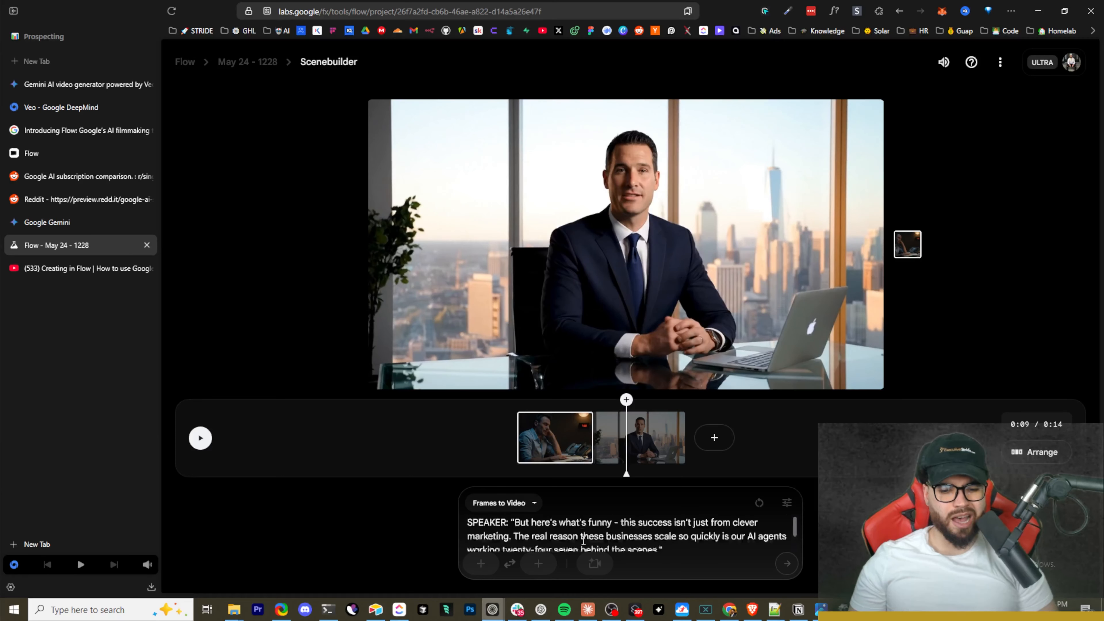
Step: Change the Scene 3 prompt's mode to Ingredients to Video and add the first saved businessman image as an ingredient
key("ctrl+a")
left_click(512, 503)
left_click(542, 493)
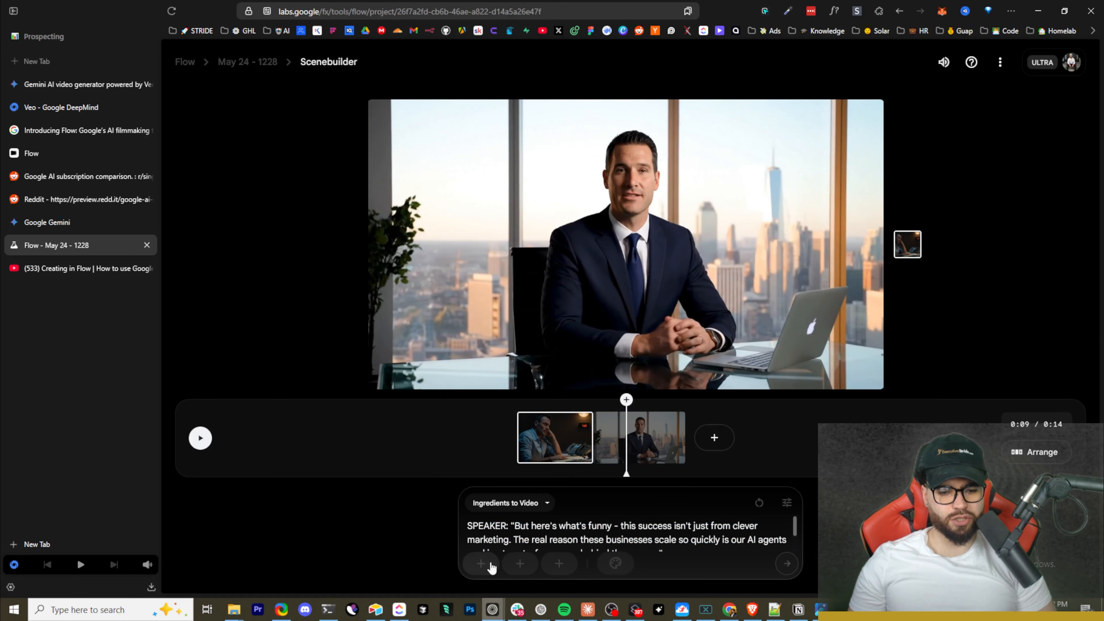
left_click(480, 564)
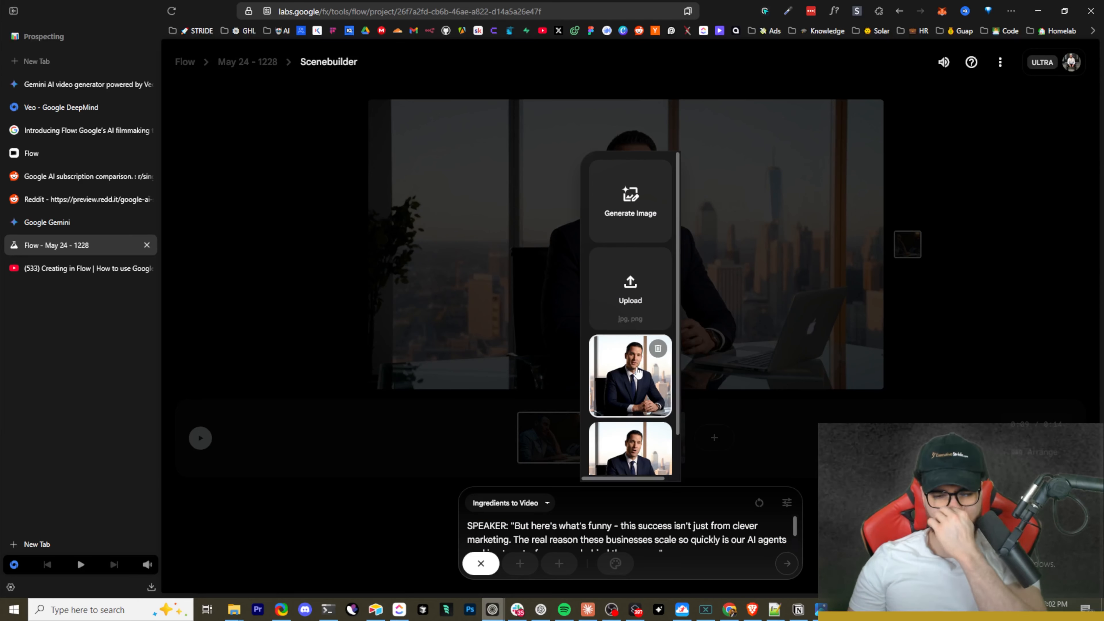
scroll(629, 405, "down", 1)
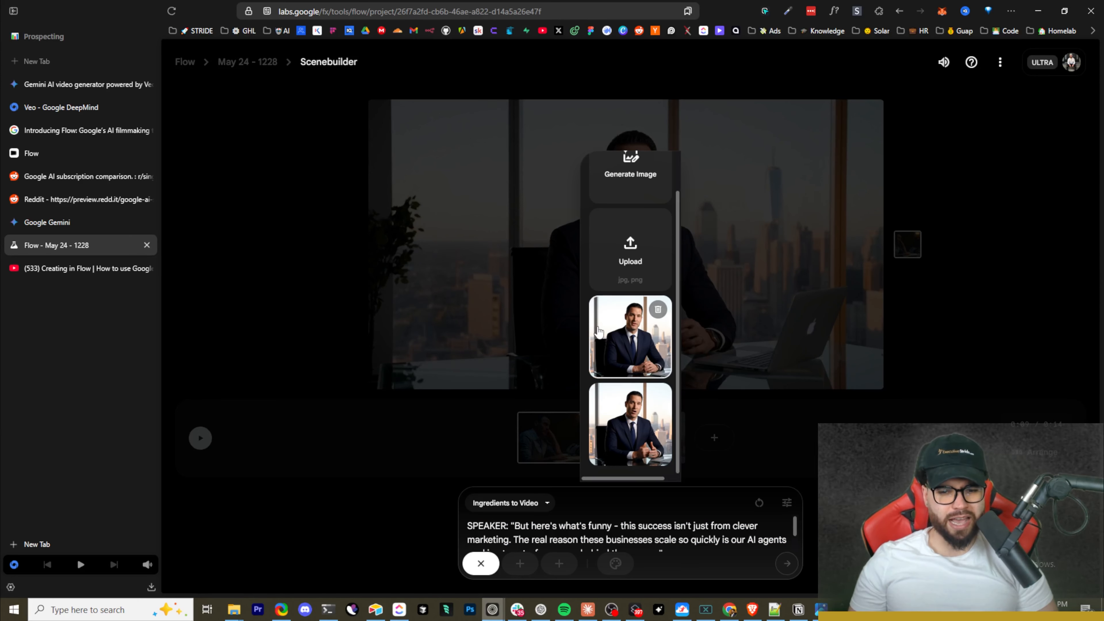
left_click(630, 339)
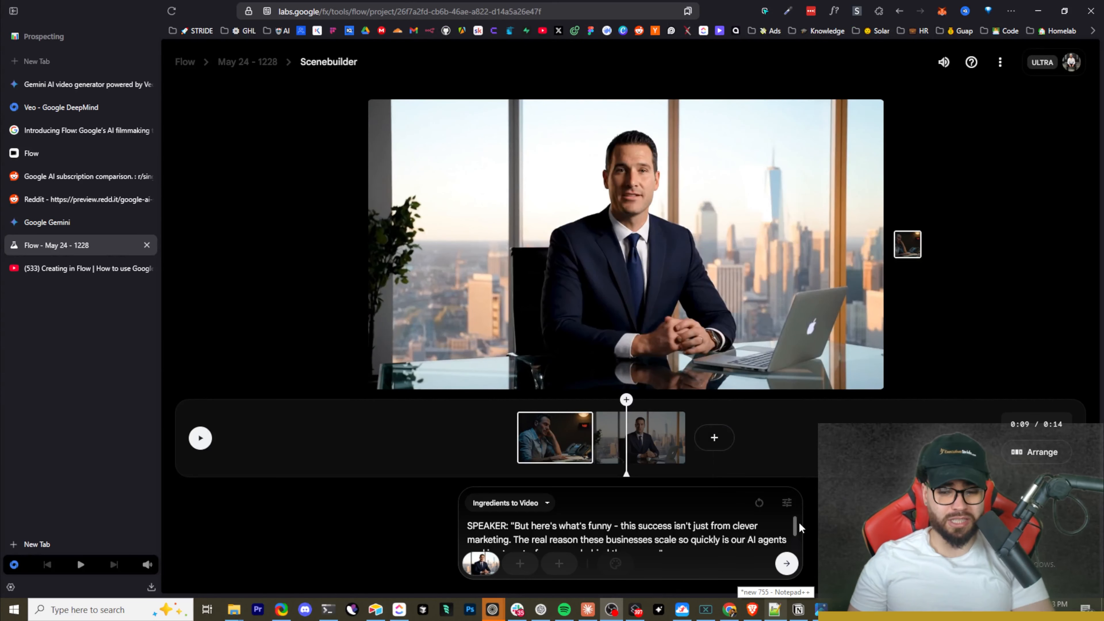
Step: Check the account's AI credits and open the additional credits page to compare the purchasable credit packs
left_click(1071, 61)
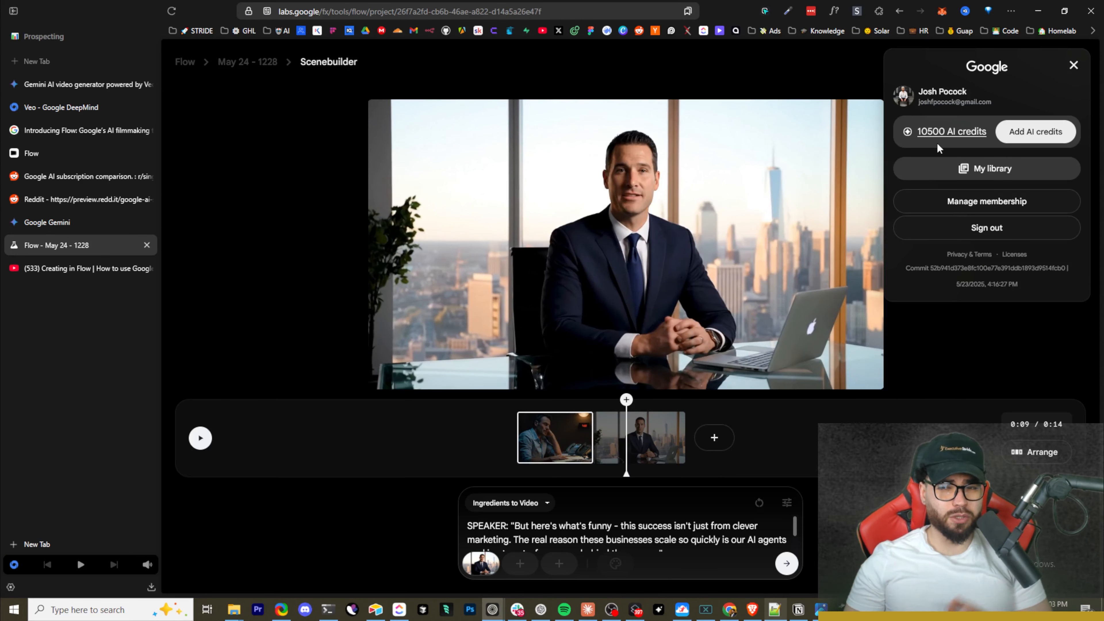
left_click(1038, 134)
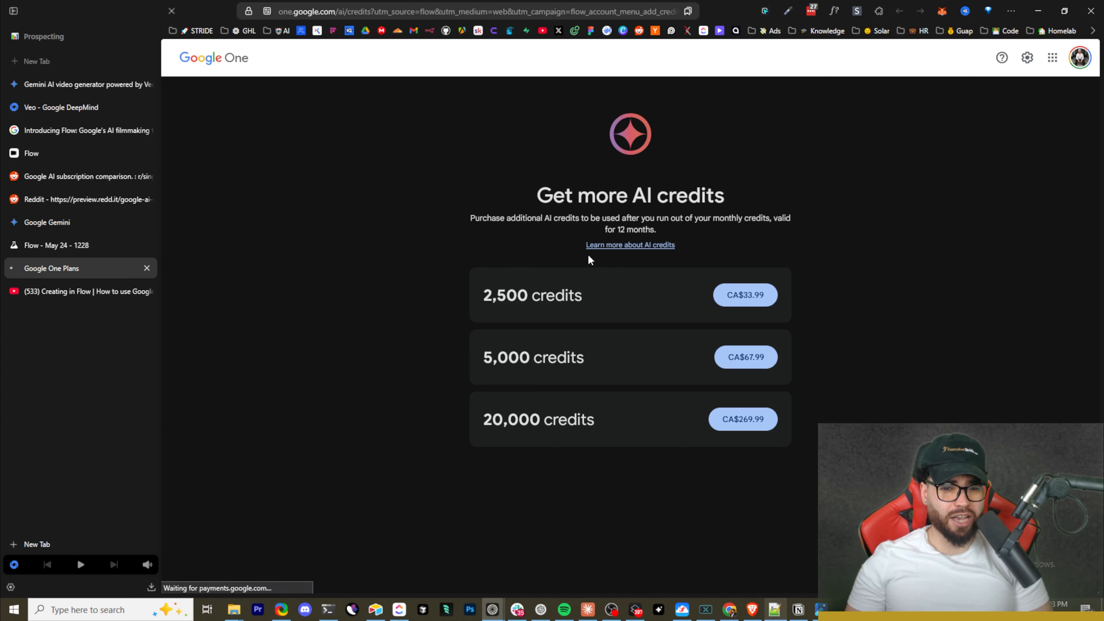
left_click_drag(493, 295, 536, 297)
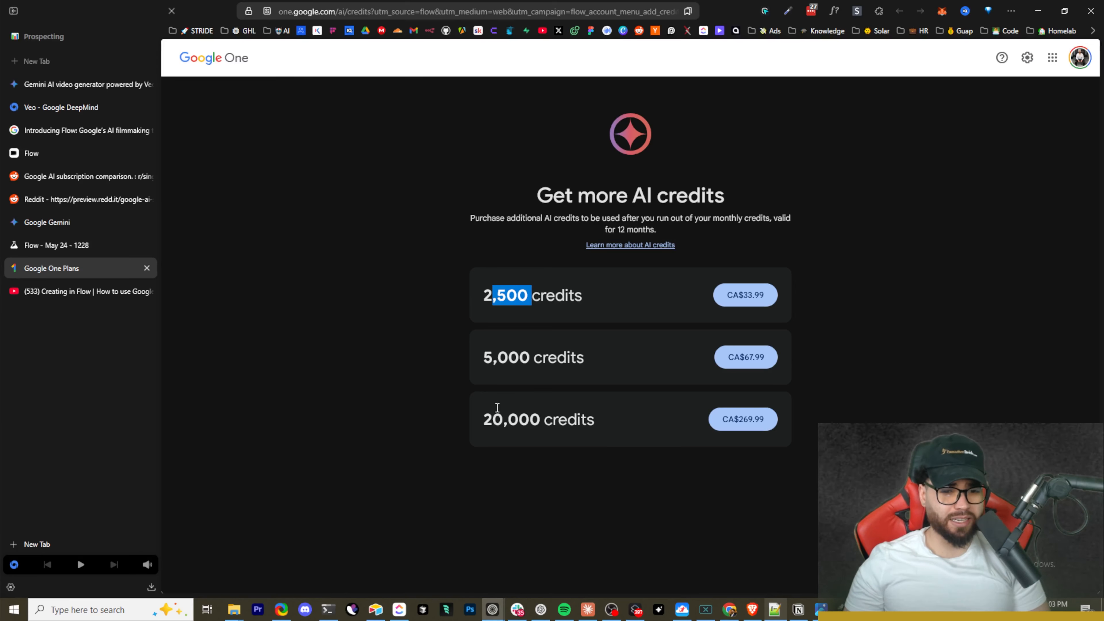
double_click(496, 358)
left_click_drag(554, 364, 549, 365)
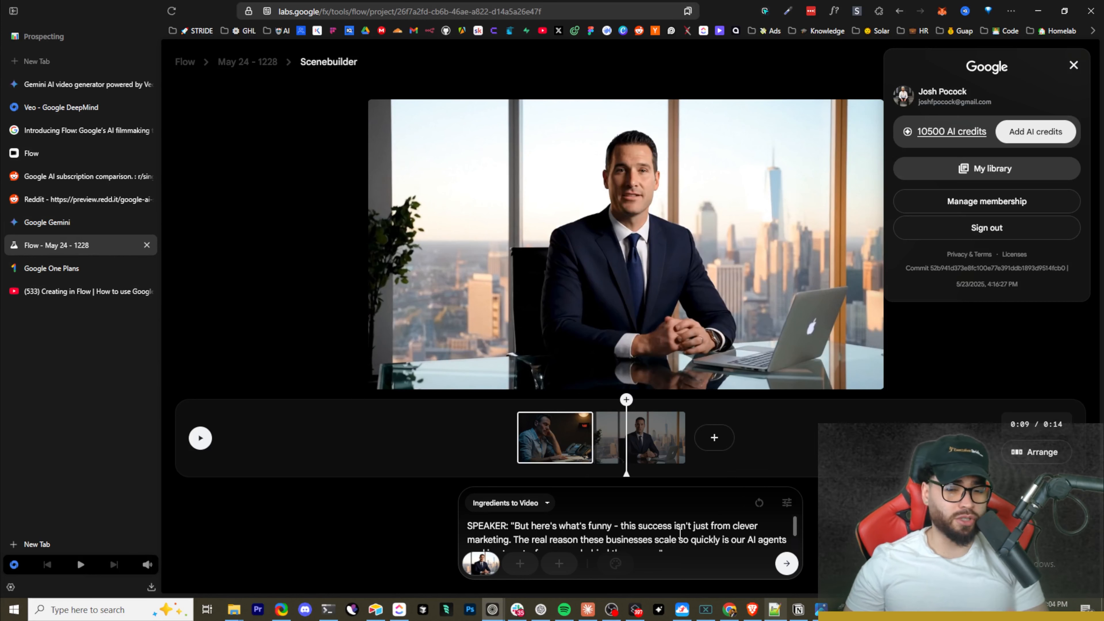
Step: Return to the Scene 3 prompt and set its generation quality to Highest Quality (Experimental Audio), Veo 3
left_click(679, 521)
scroll(678, 524, "down", 3)
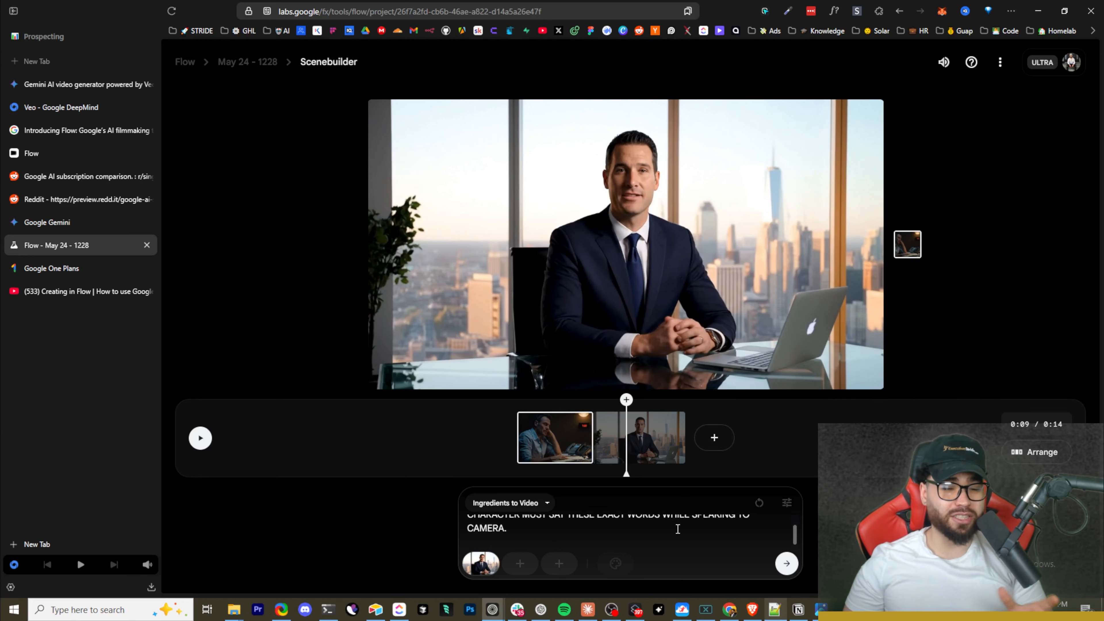
left_click(786, 503)
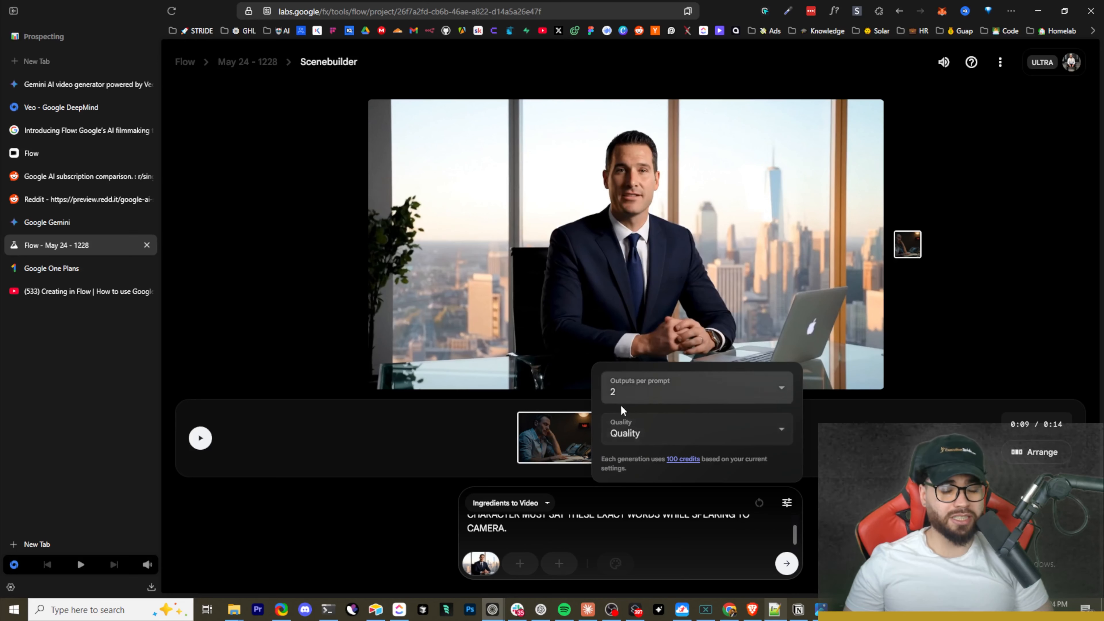
left_click(631, 430)
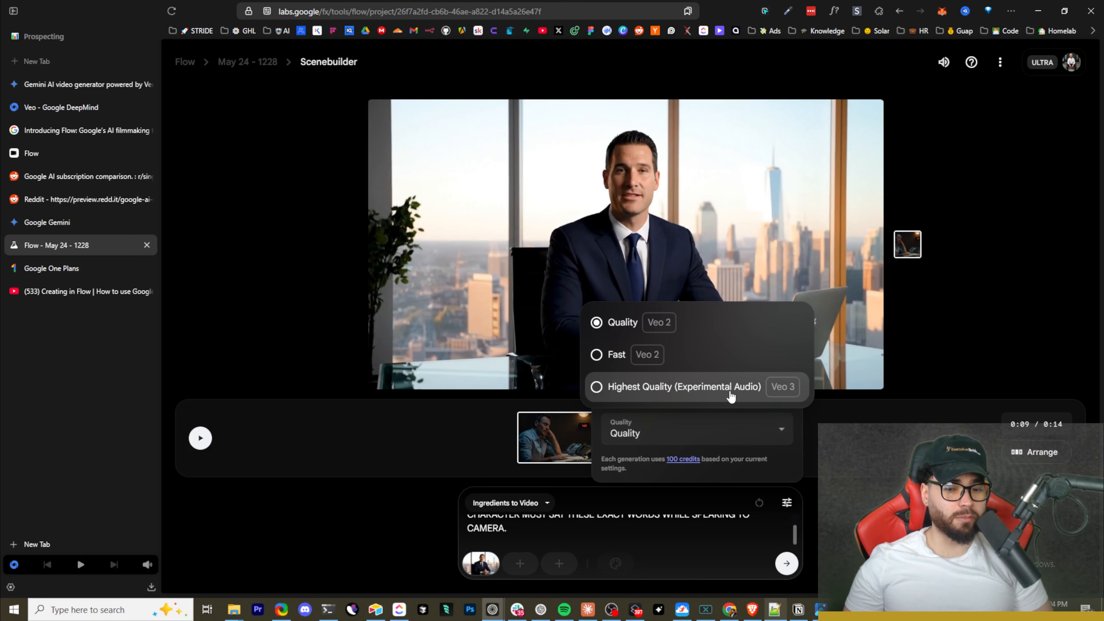
left_click_drag(741, 392, 630, 387)
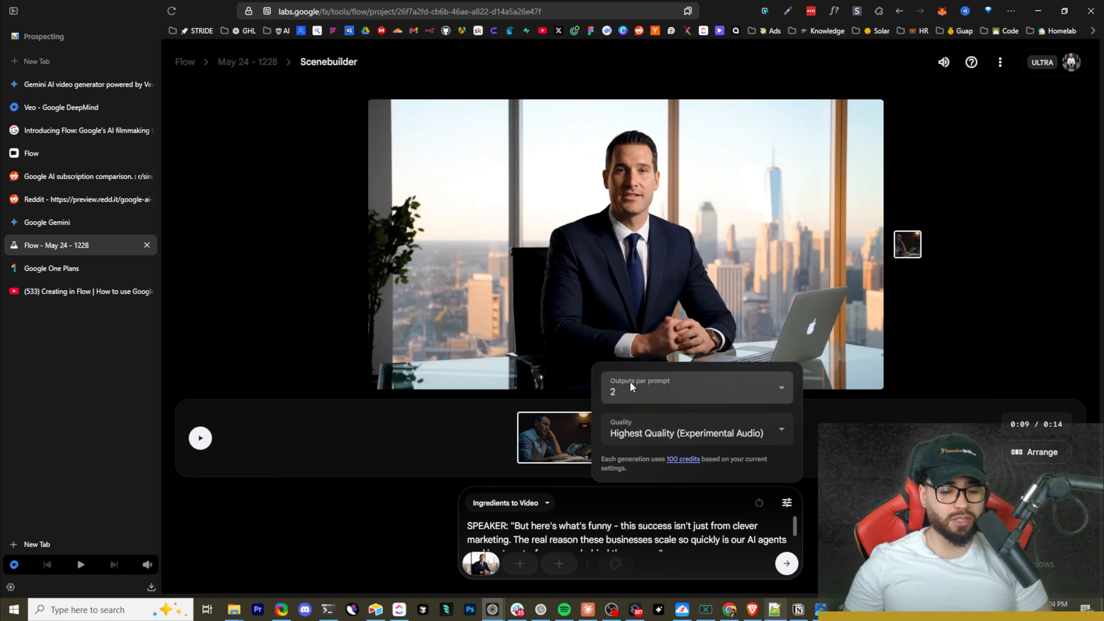
Step: Review the outputs-per-prompt choices, keep 2 outputs, and generate the Scene 3 video
left_click(689, 393)
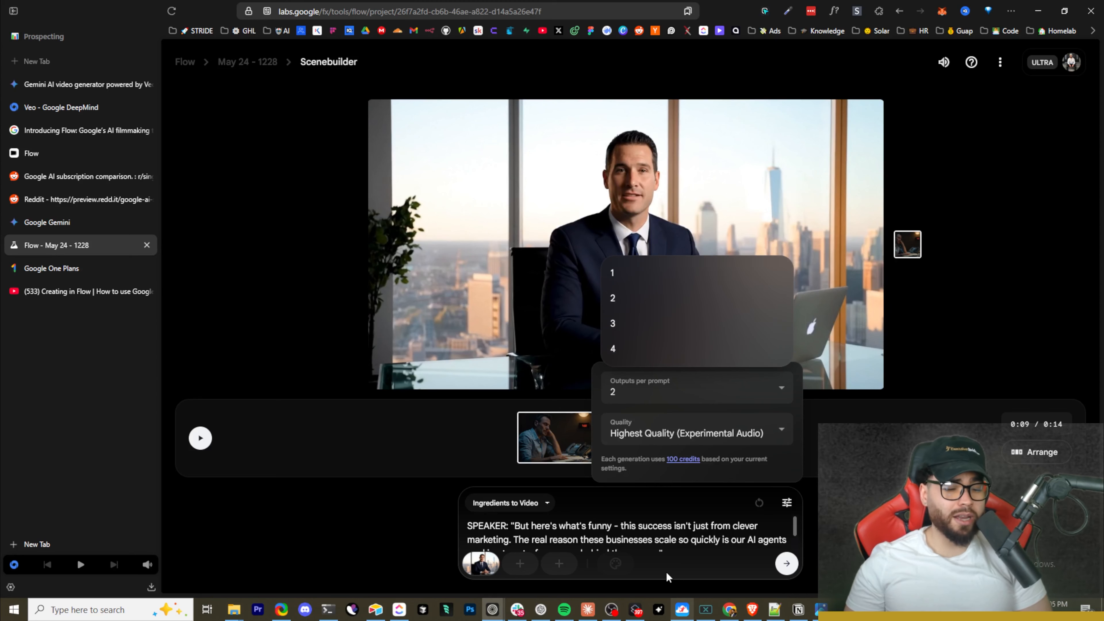
left_click(670, 538)
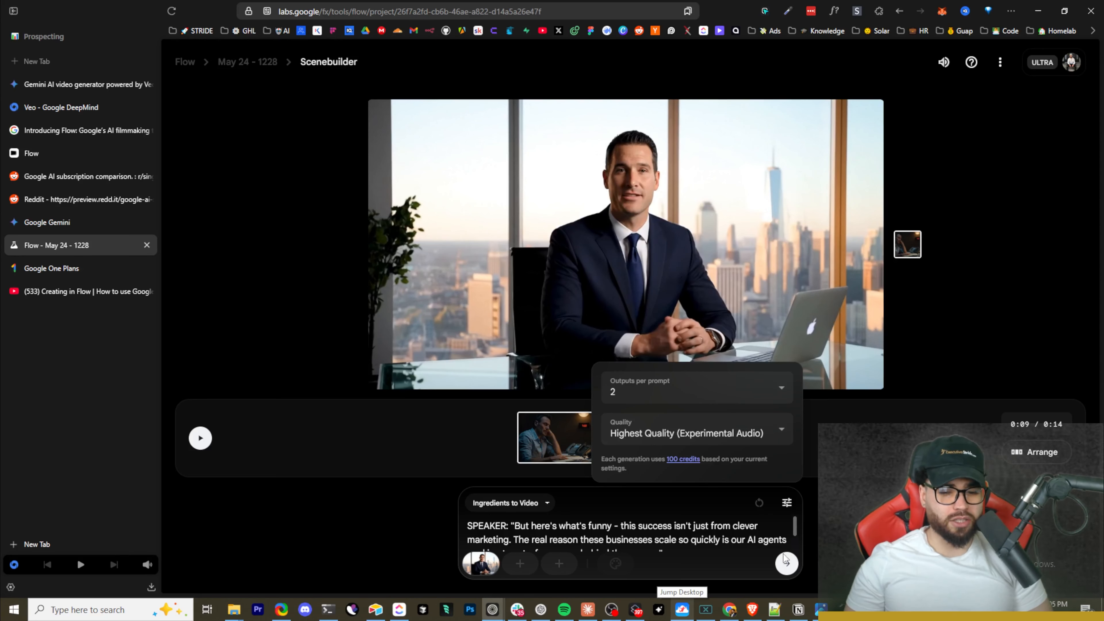
left_click(786, 563)
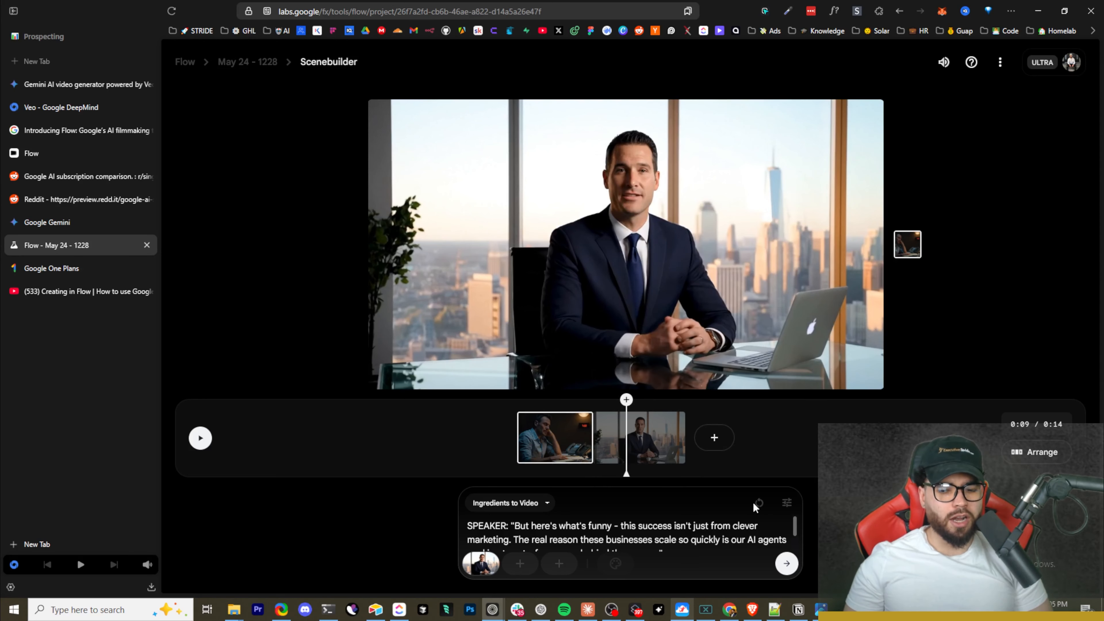
left_click(786, 564)
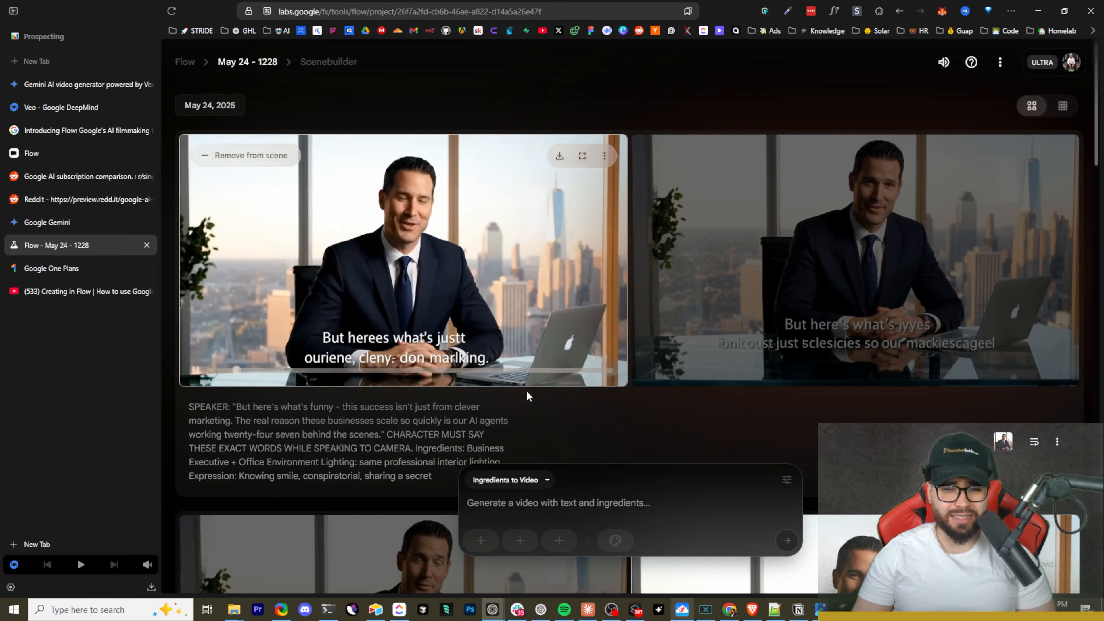
Step: Preview the second generated Scene 3 clip of the businessman and add it to the scene
mouse_move(701, 290)
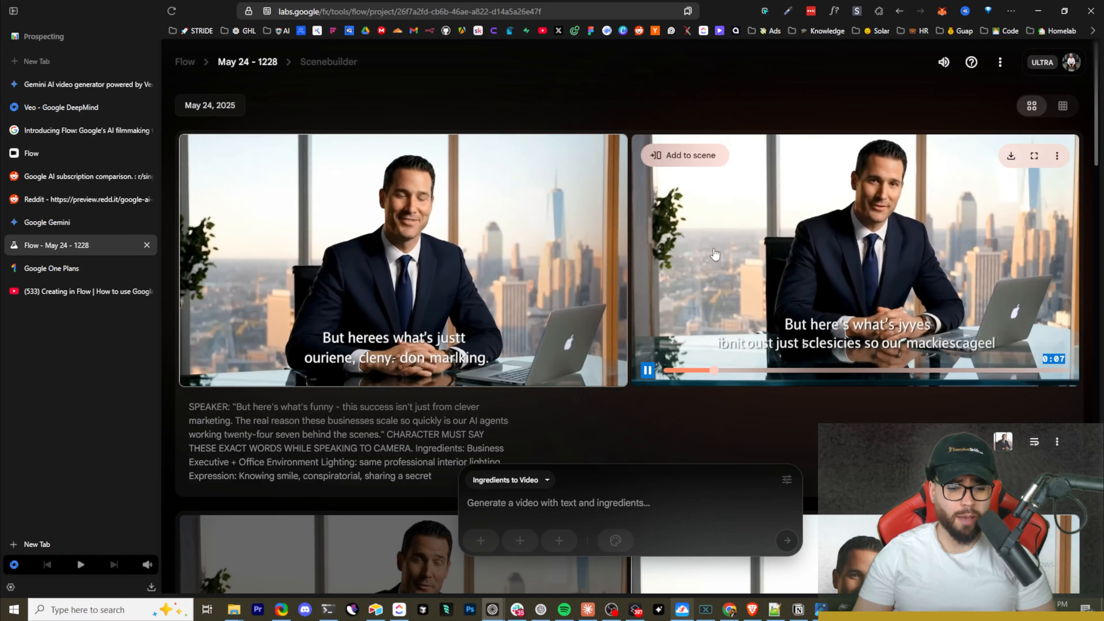
left_click(685, 156)
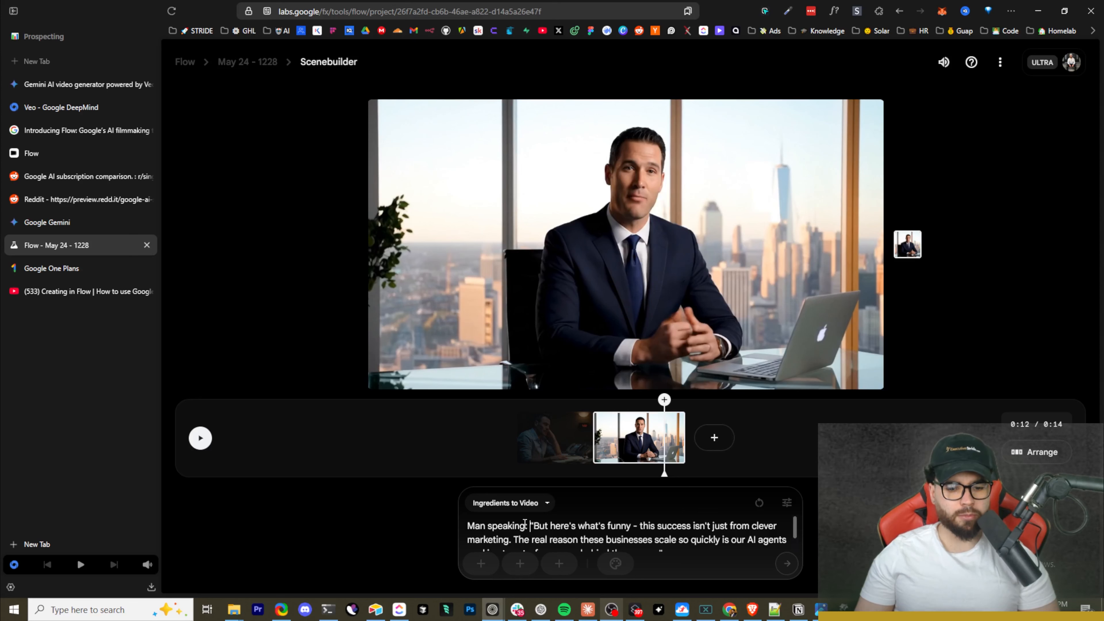
Step: Select the "Man speaking" dialogue prompt through "behind the scenes." and bring up the ingredient images for it
left_click_drag(527, 526, 686, 541)
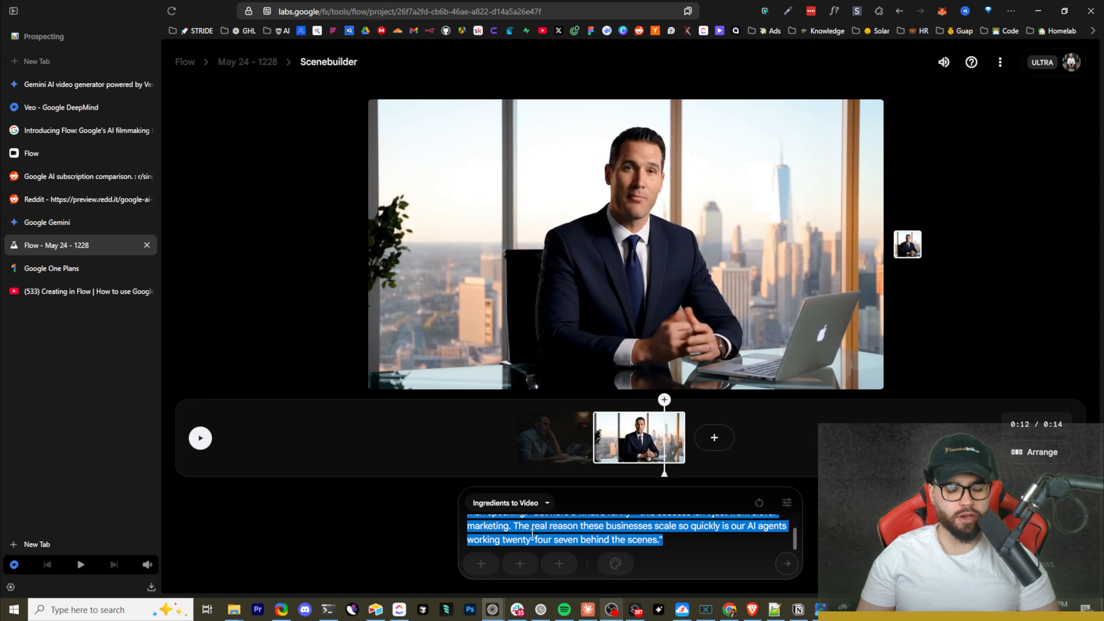
left_click(480, 563)
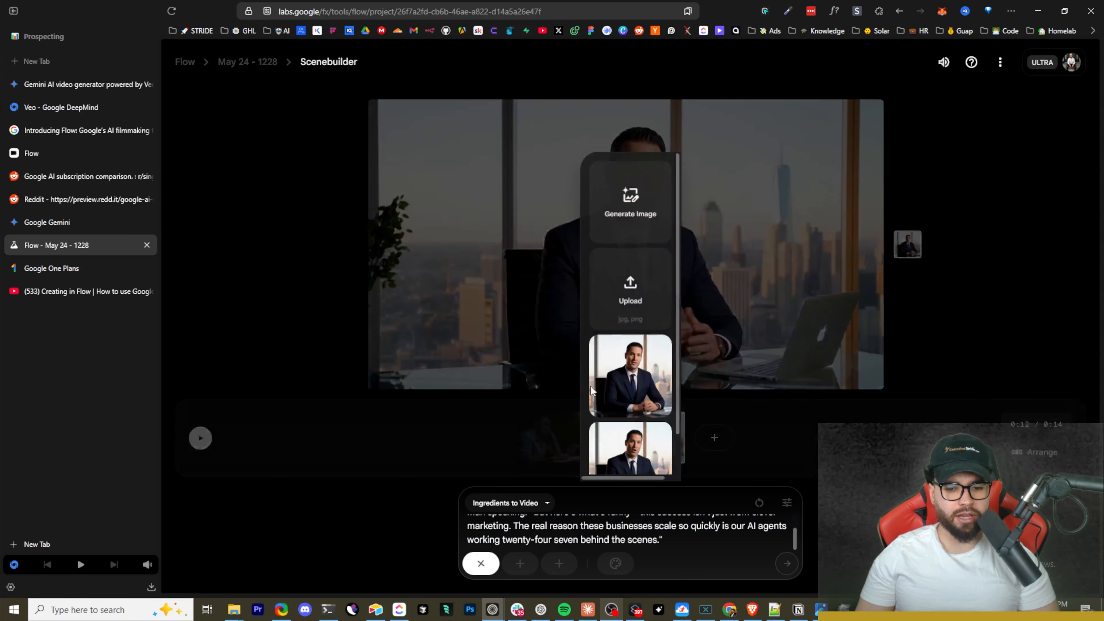
left_click(703, 396)
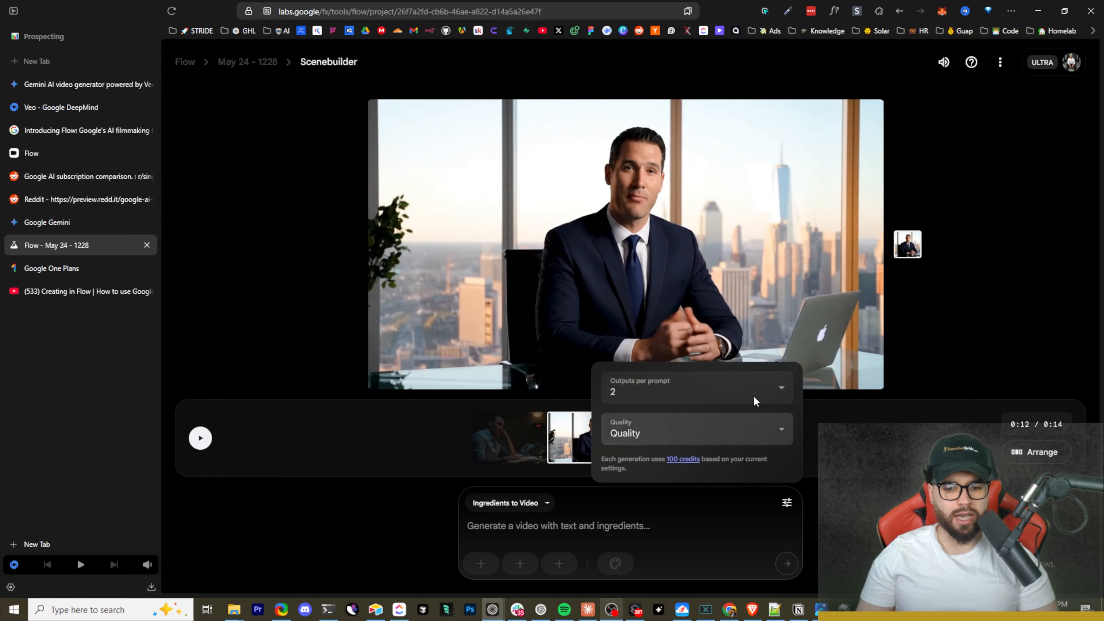
Step: Look over the outputs-per-prompt choices and set the generation quality to Highest Quality (Experimental Audio)
left_click(719, 390)
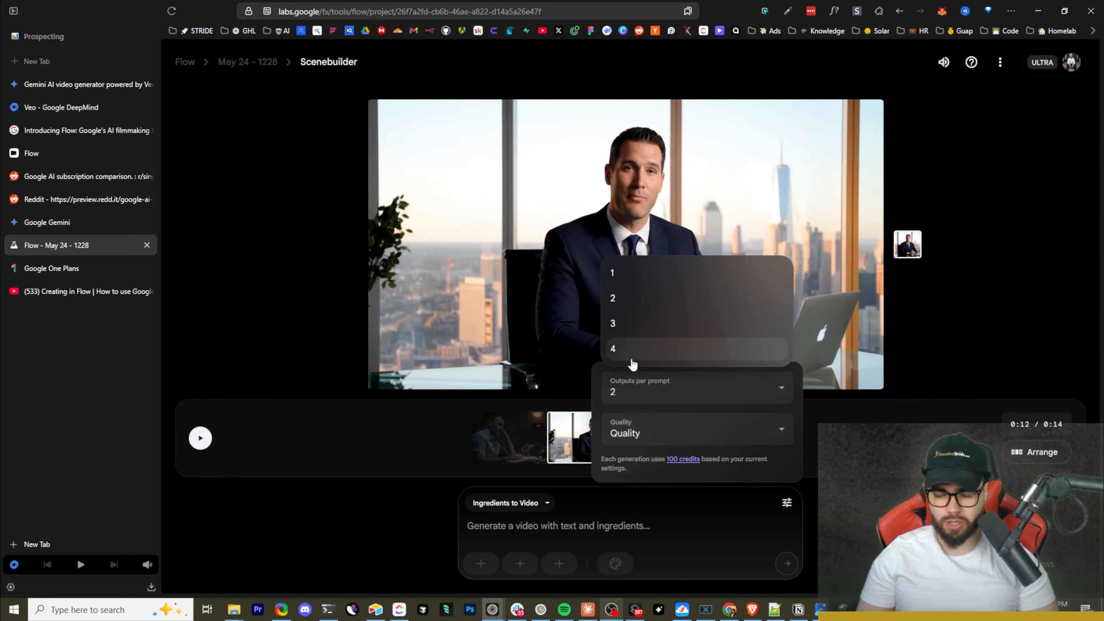
left_click(678, 404)
left_click(669, 425)
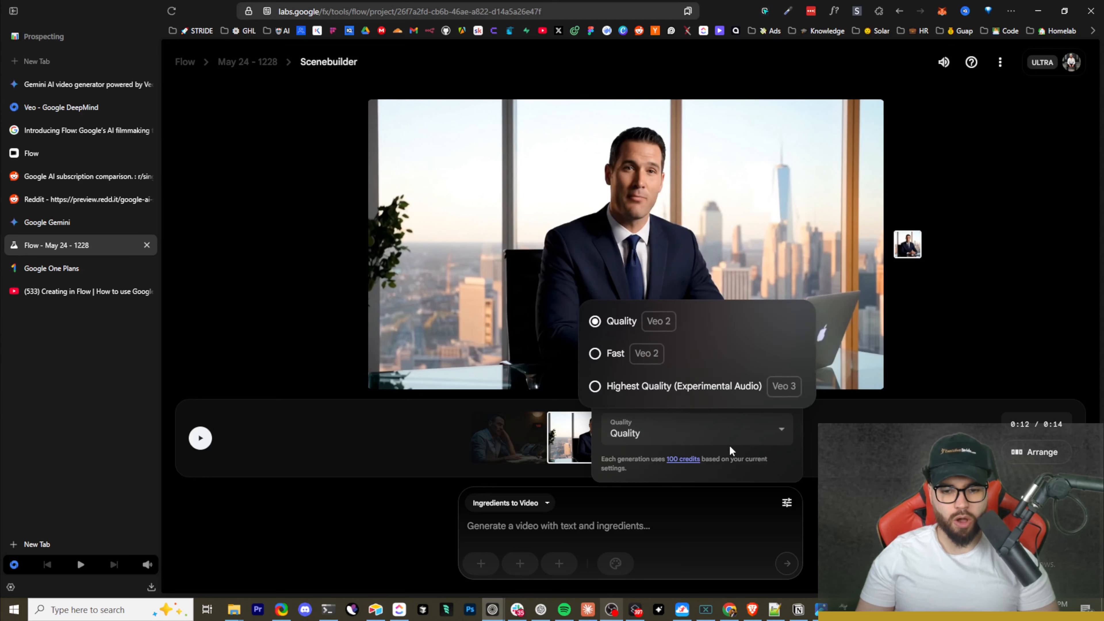
left_click(650, 389)
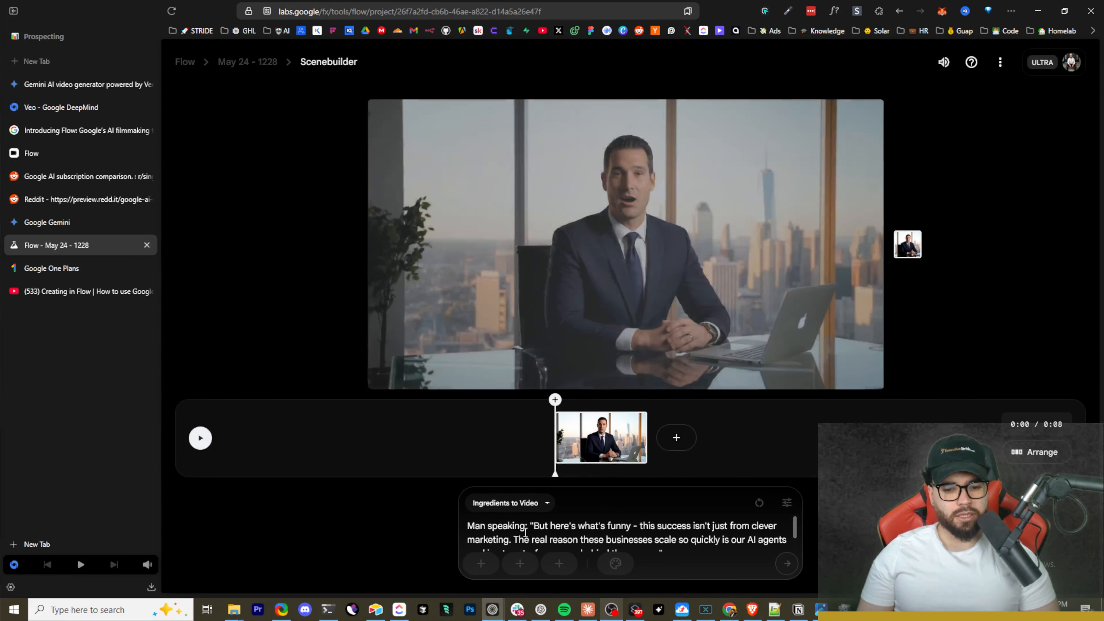
Step: Add the businessman image as the ingredient and set the generation quality to Highest Quality (Experimental Audio), keeping 2 outputs per prompt
left_click(481, 563)
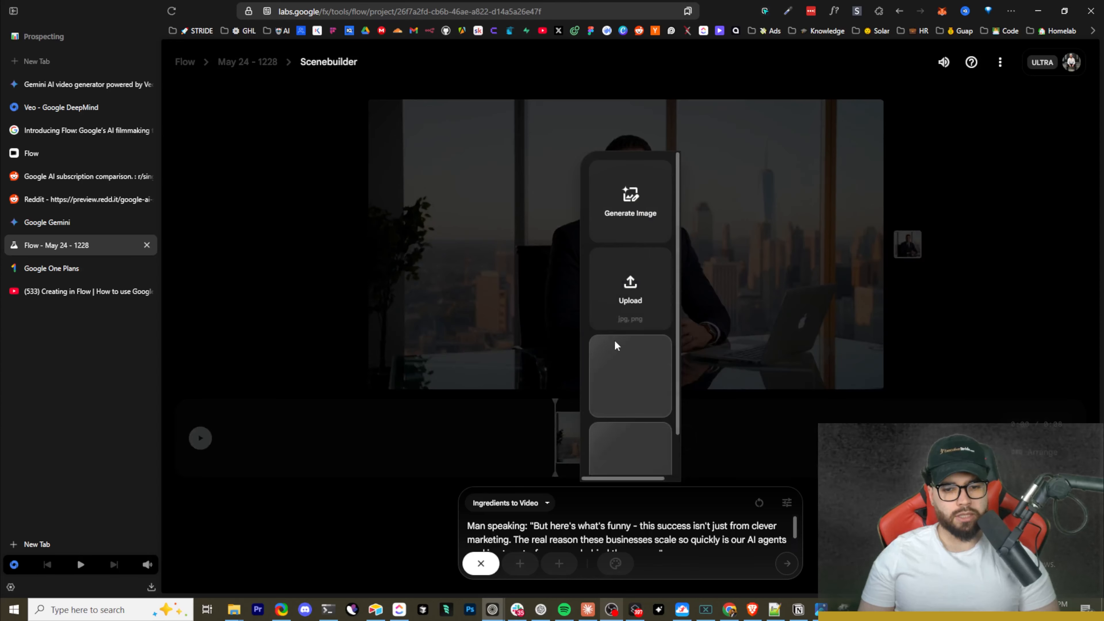
left_click(626, 374)
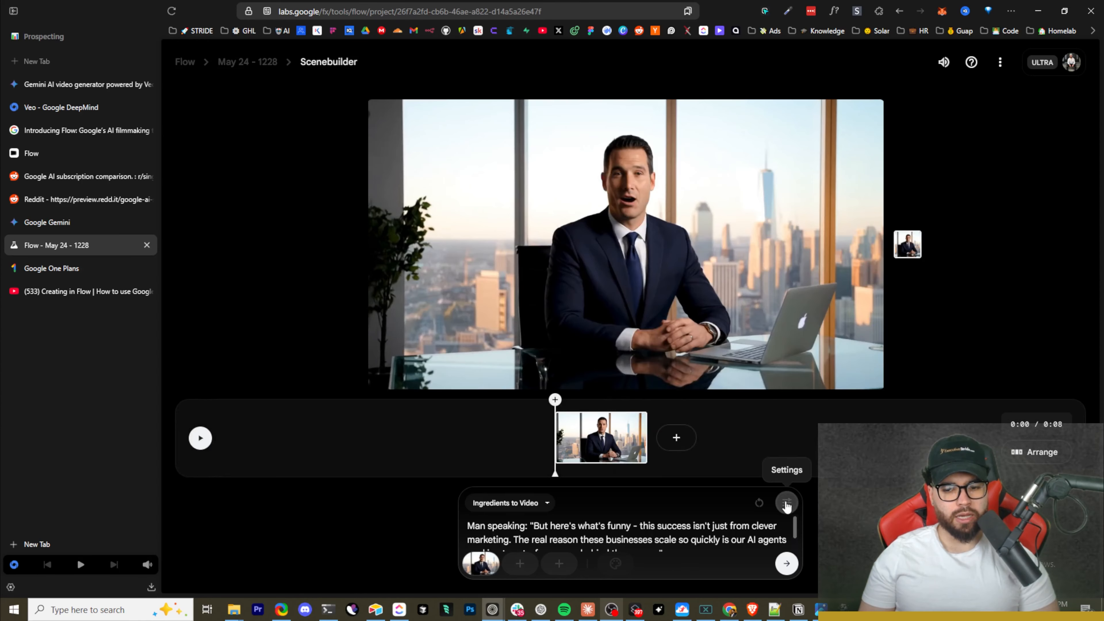
left_click(787, 504)
left_click(710, 398)
left_click(716, 429)
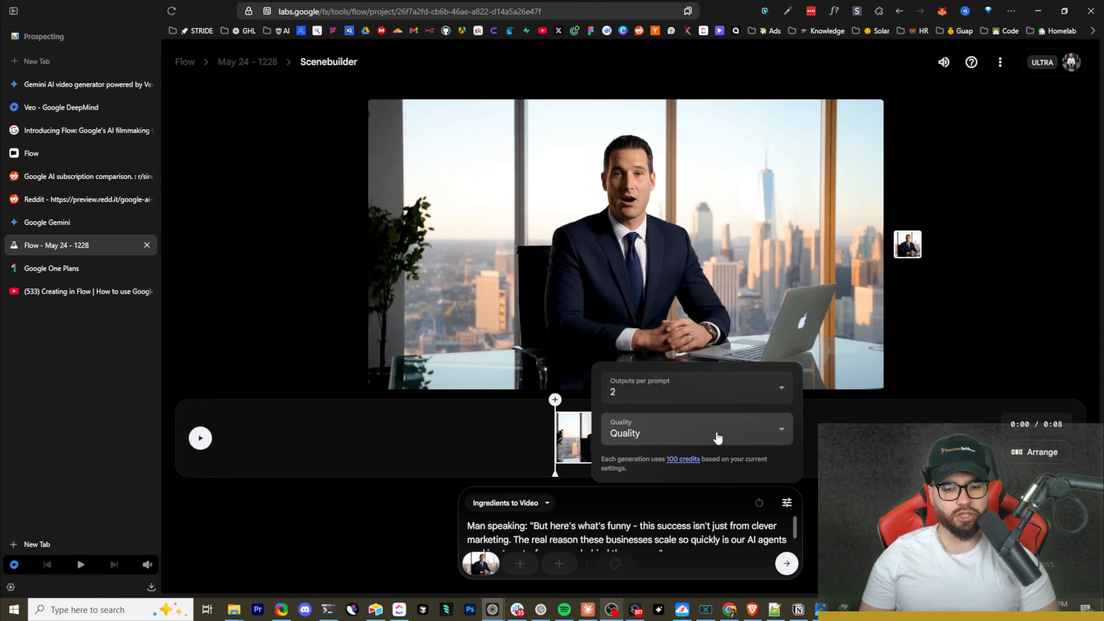
left_click(717, 435)
left_click(758, 397)
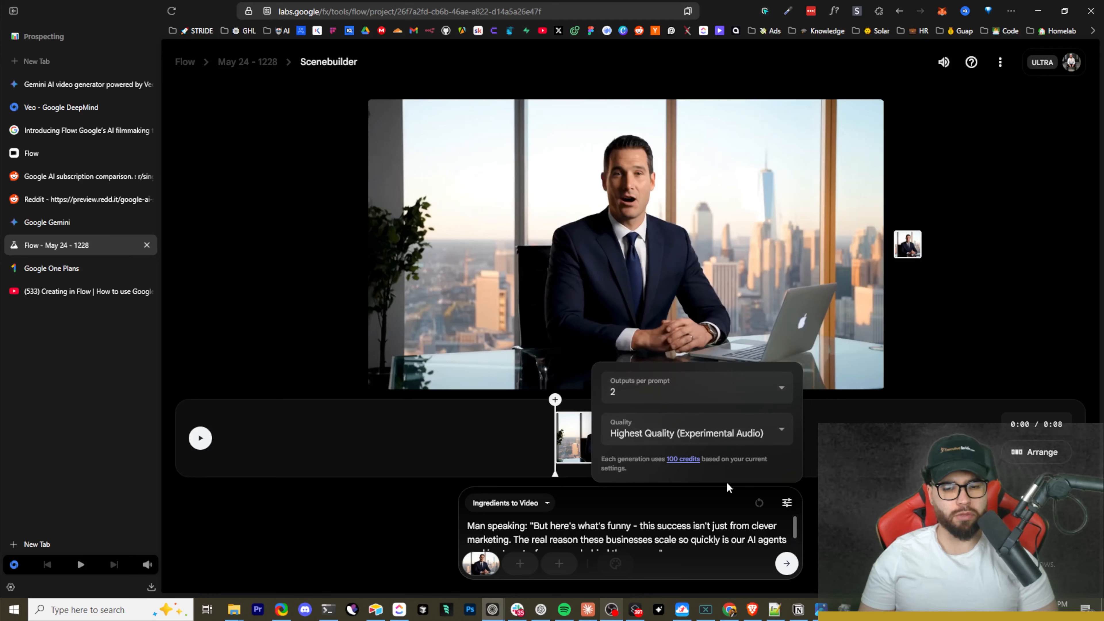
Step: Submit the ingredients prompt, and resubmit it with the quality set again to Highest Quality (Experimental Audio)
scroll(683, 538, "down", 1)
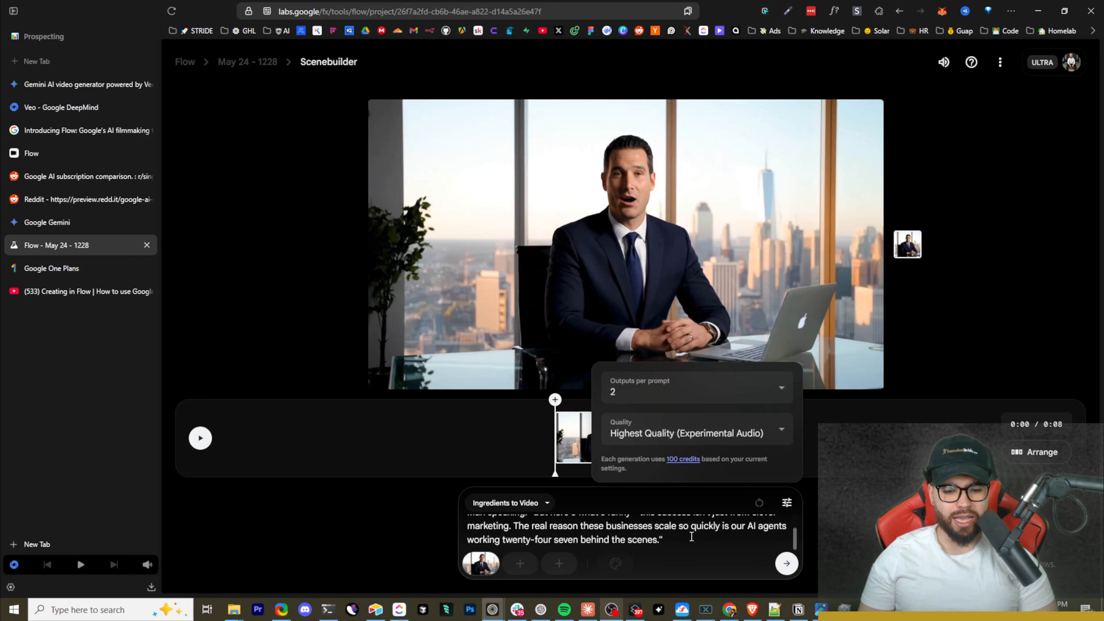
left_click(788, 564)
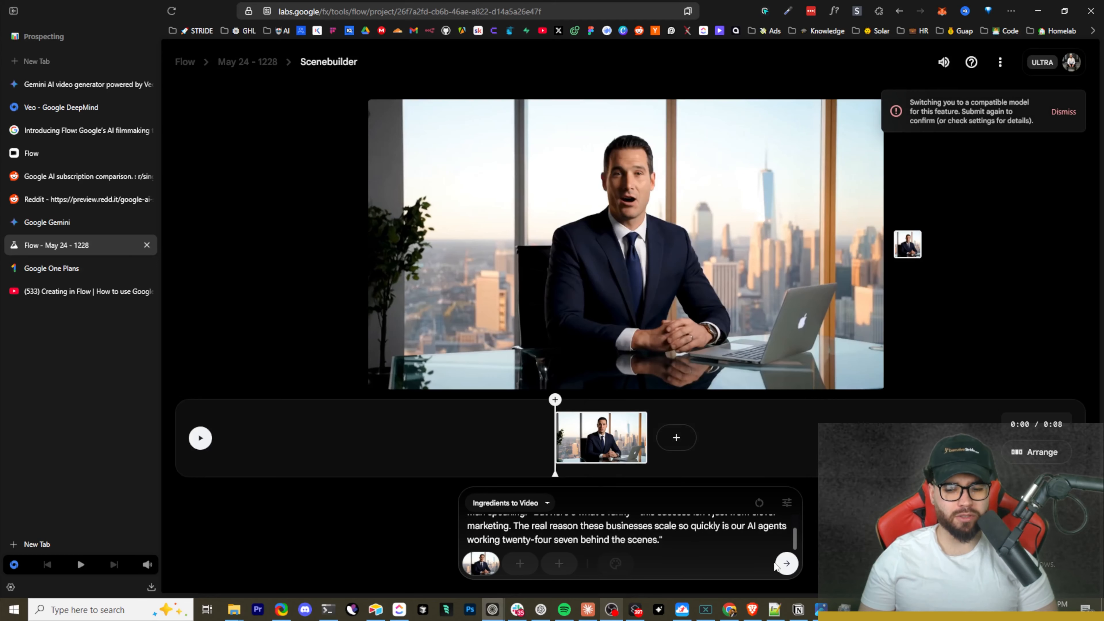
left_click(787, 502)
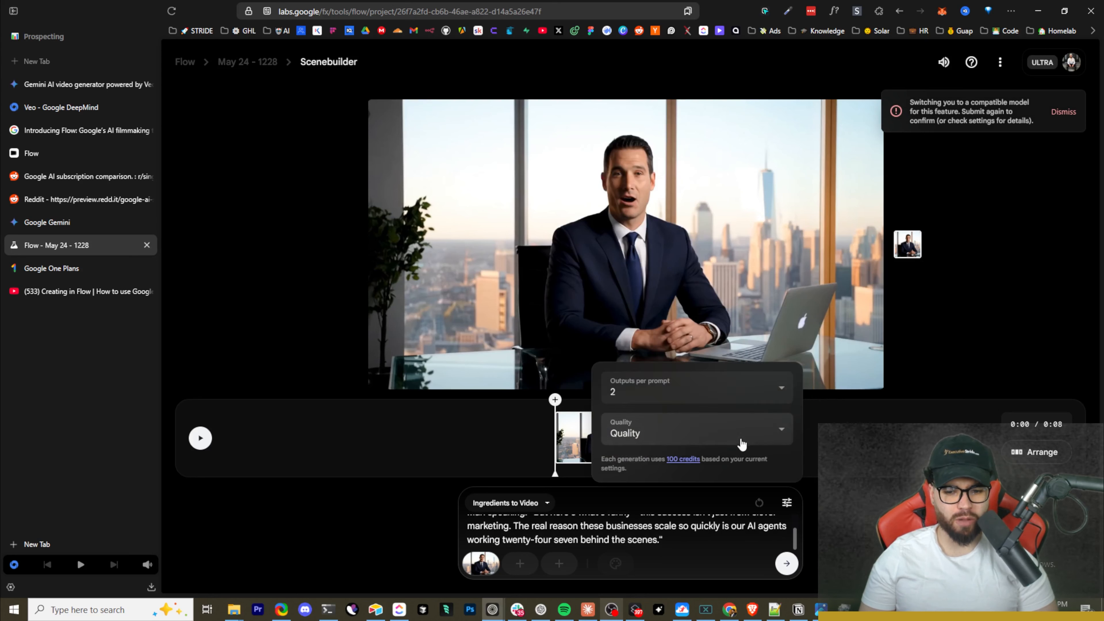
left_click(741, 440)
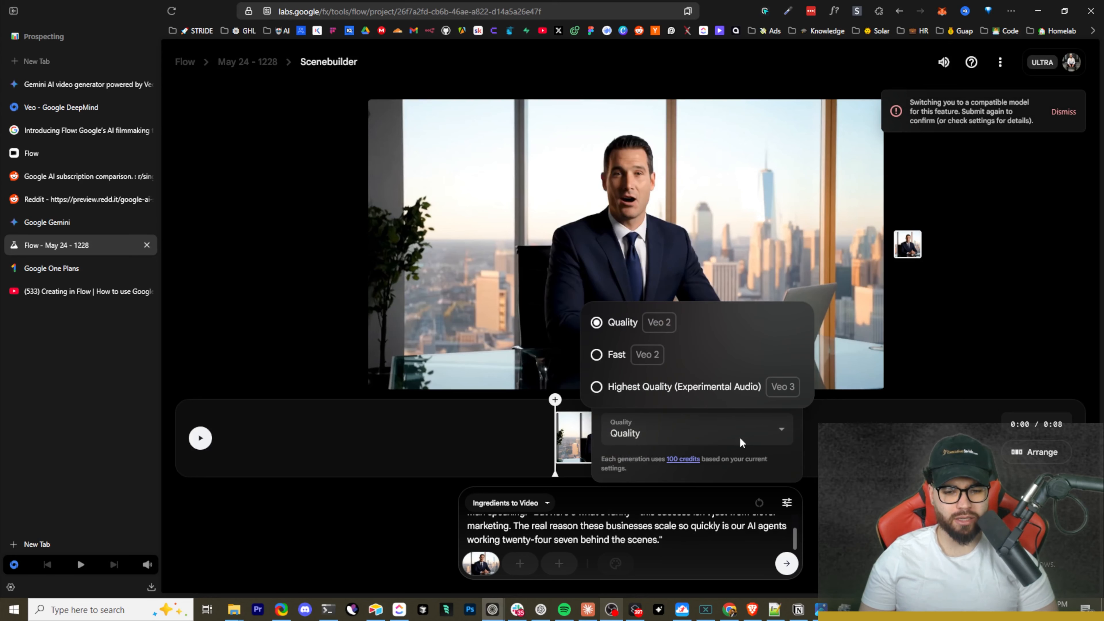
left_click(691, 391)
left_click(782, 558)
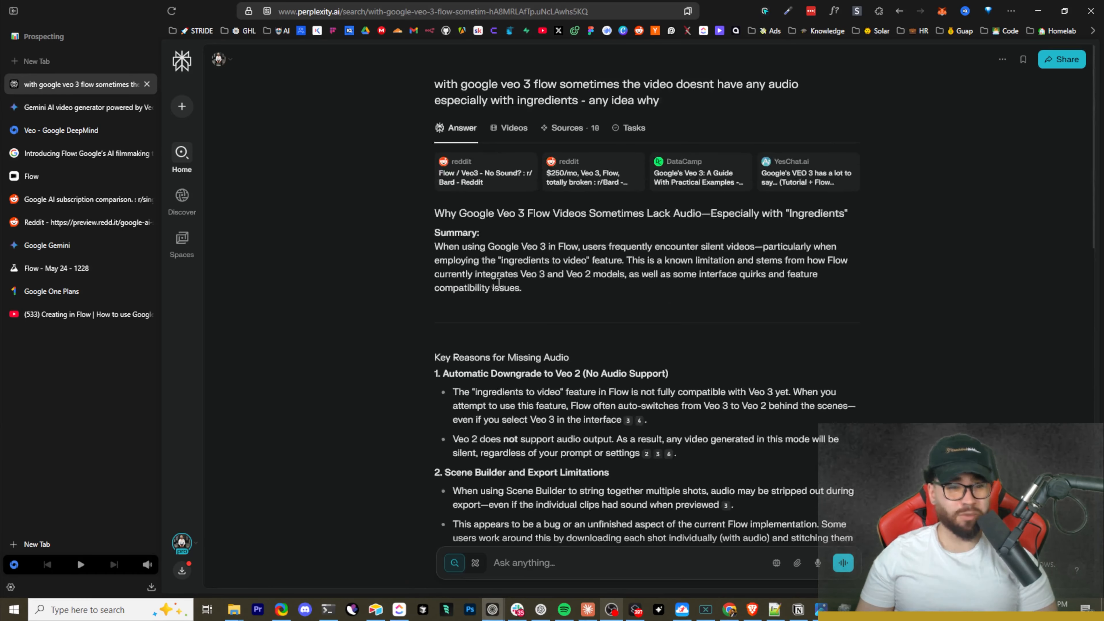
Step: Read the Perplexity answer on why Veo 3 videos made with ingredients lack audio, focusing on the Veo 2 downgrade section
scroll(465, 131, "down", 2)
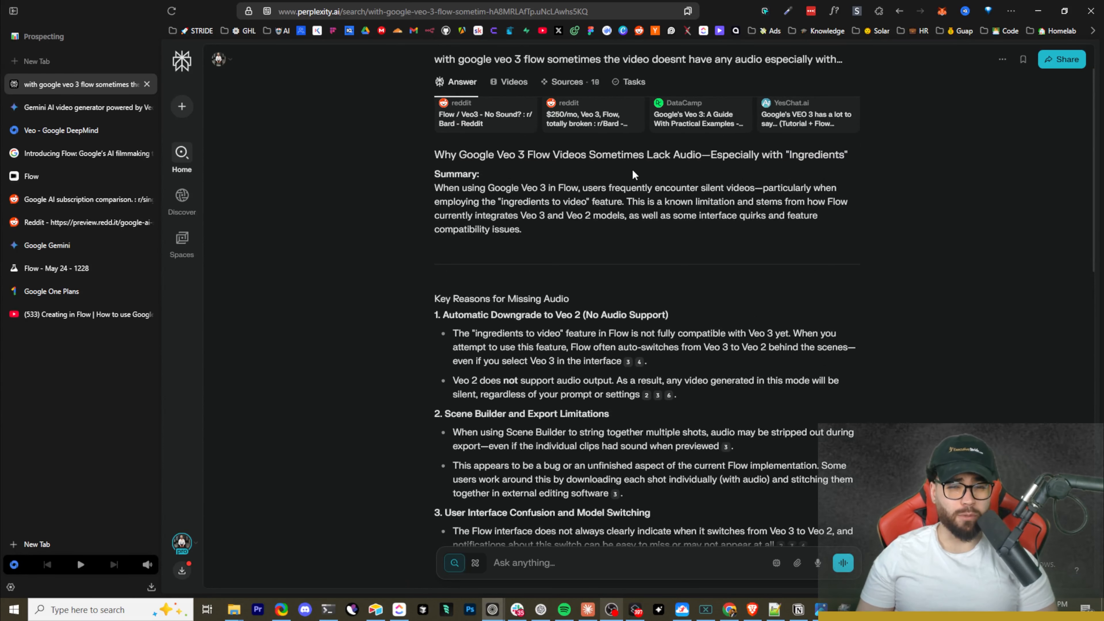
scroll(565, 268, "down", 3)
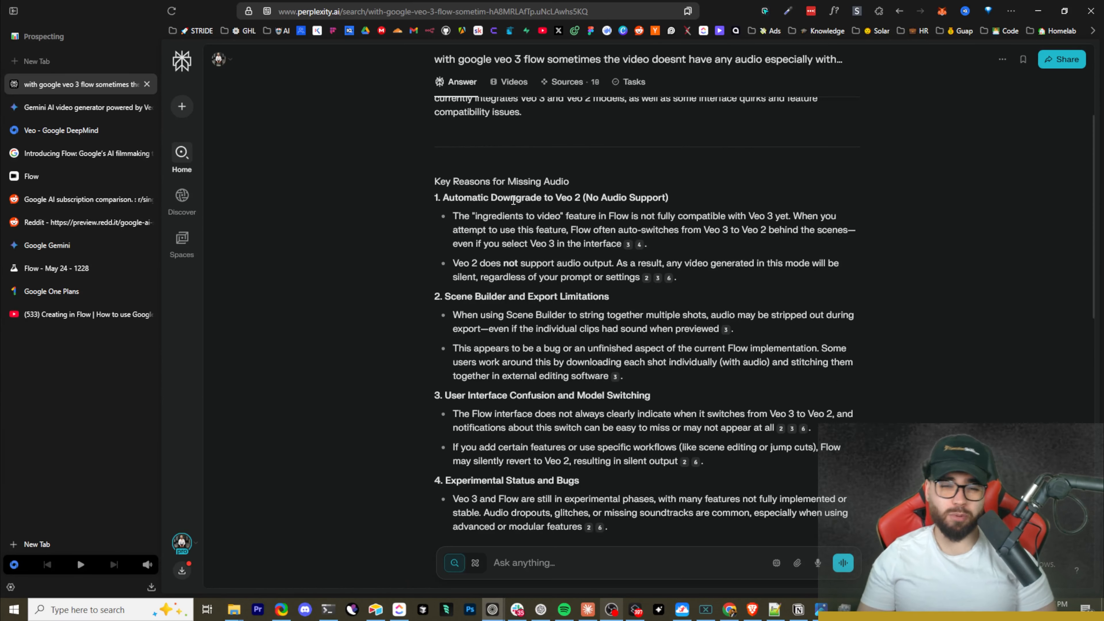
left_click_drag(477, 216, 661, 228)
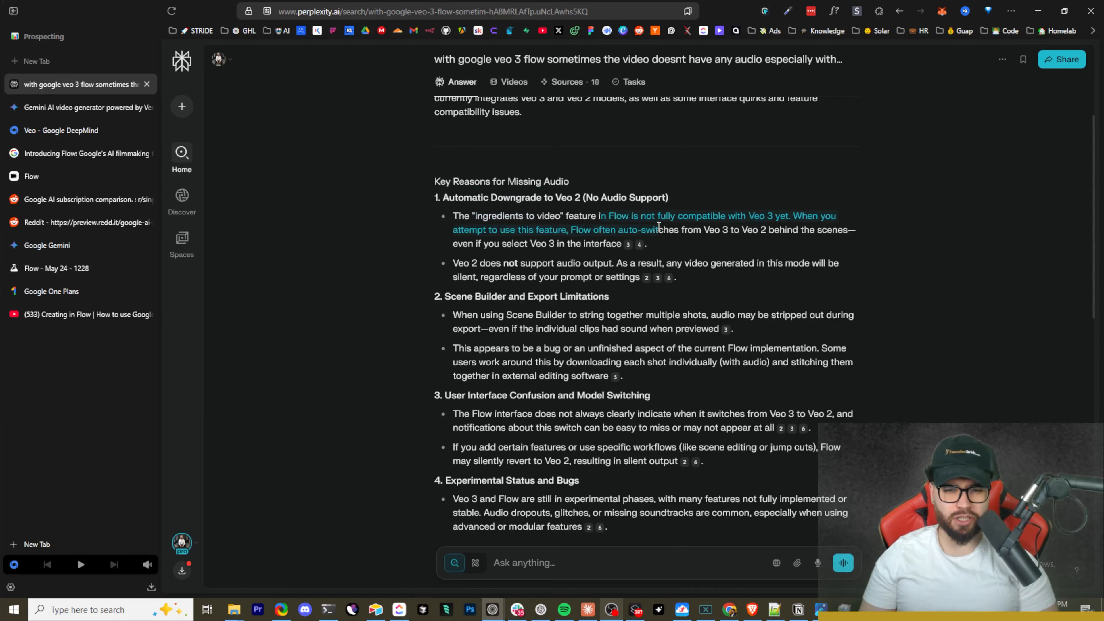
left_click(714, 228)
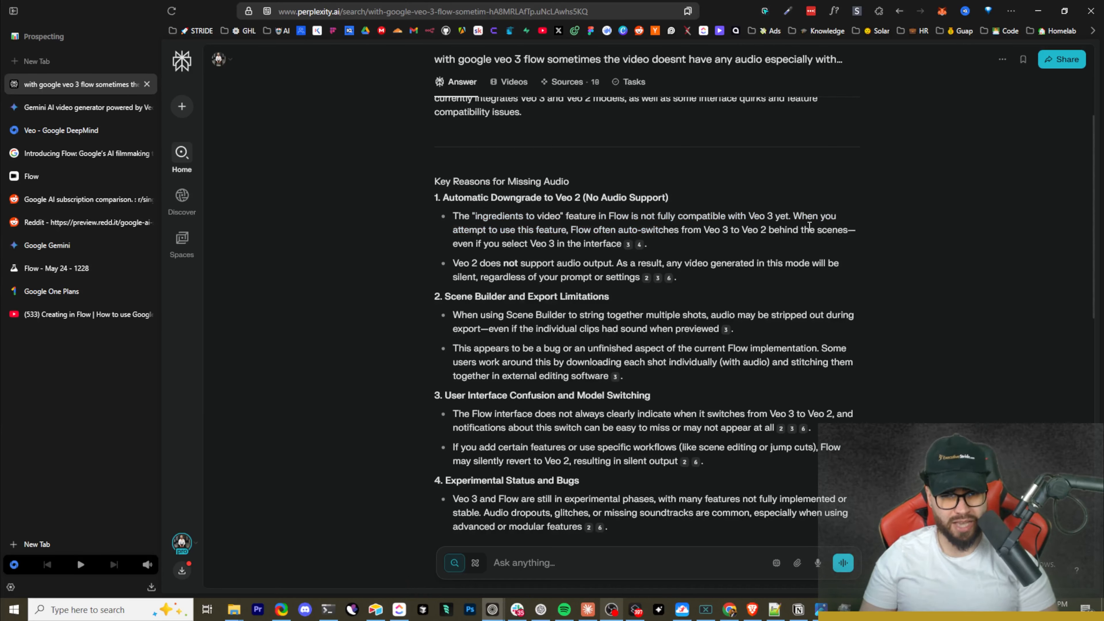
left_click_drag(522, 228, 593, 233)
left_click(621, 231)
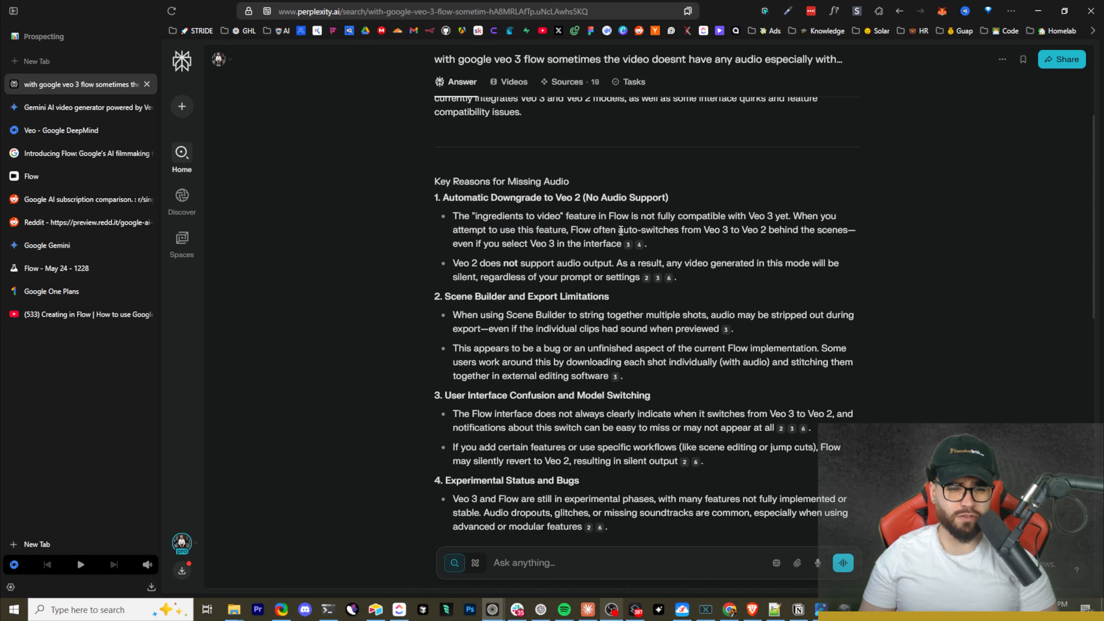
left_click_drag(704, 234, 789, 236)
left_click(767, 252)
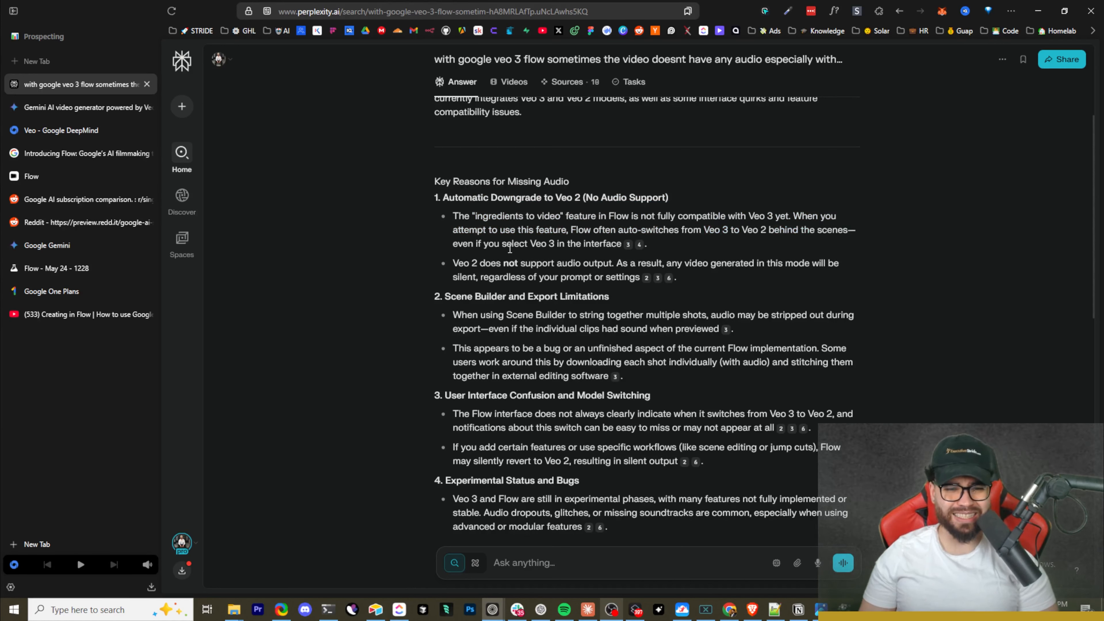
left_click_drag(490, 247, 536, 246)
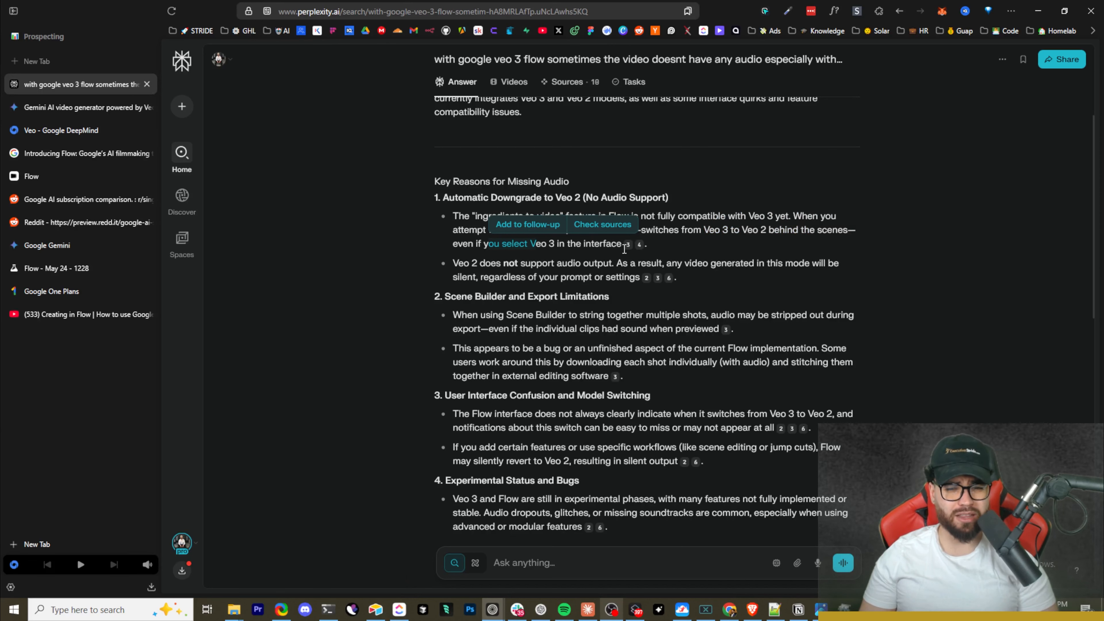
left_click_drag(471, 263, 527, 263)
left_click_drag(497, 266, 530, 261)
Step: Examine the capabilities table in the Flow FAQ, comparing speech and ingredients support across Veo 2 and Veo 3
scroll(601, 311, "down", 1)
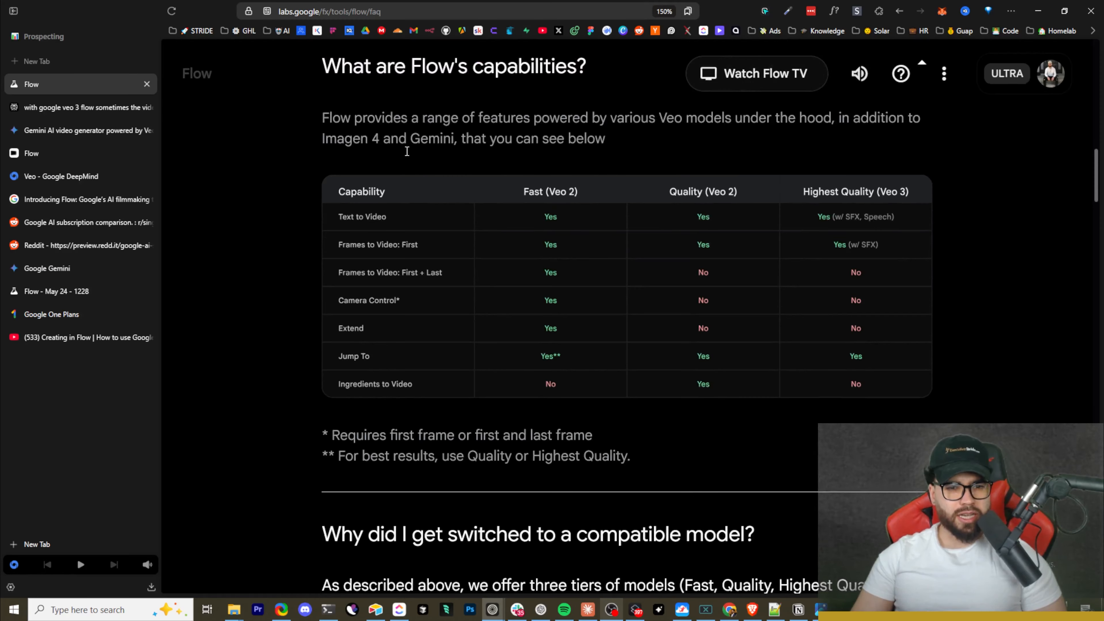
scroll(407, 151, "up", 2)
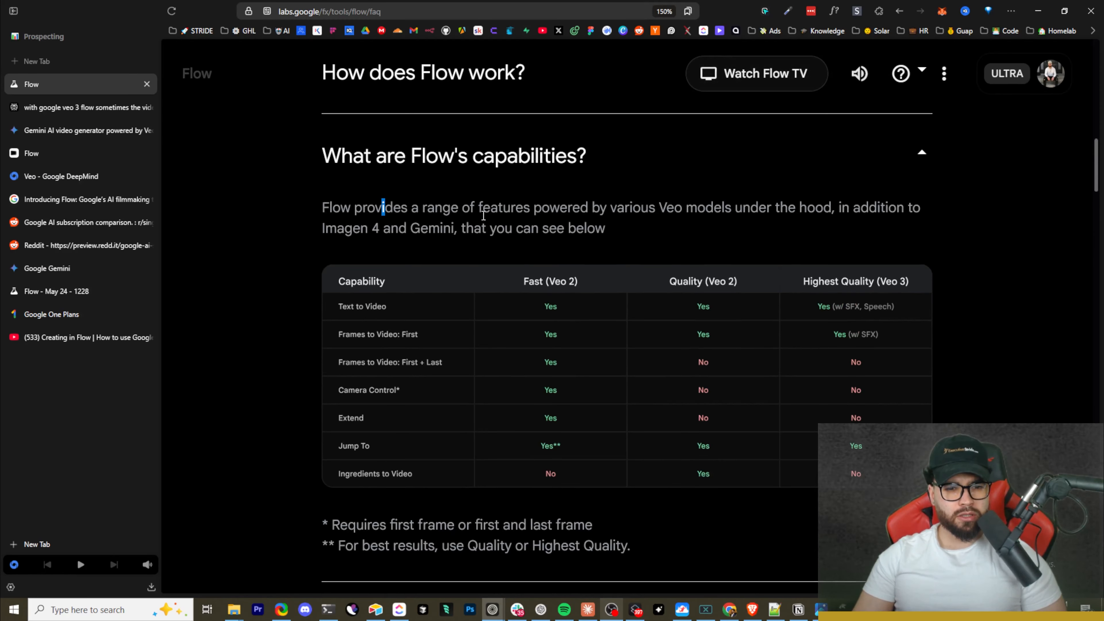
left_click_drag(484, 215, 691, 211)
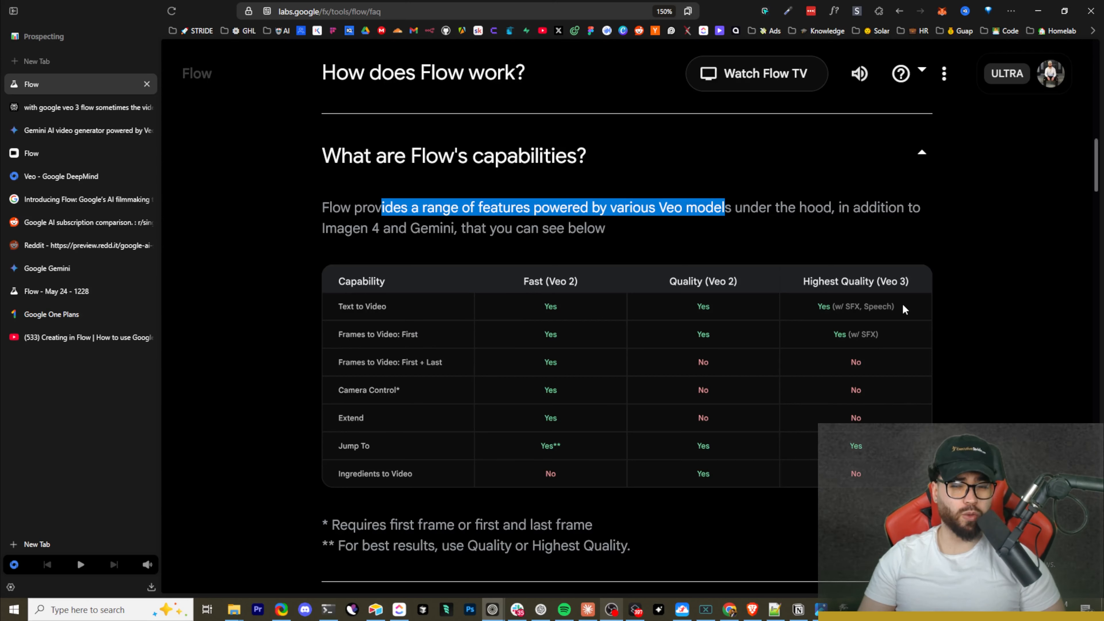
left_click(950, 307)
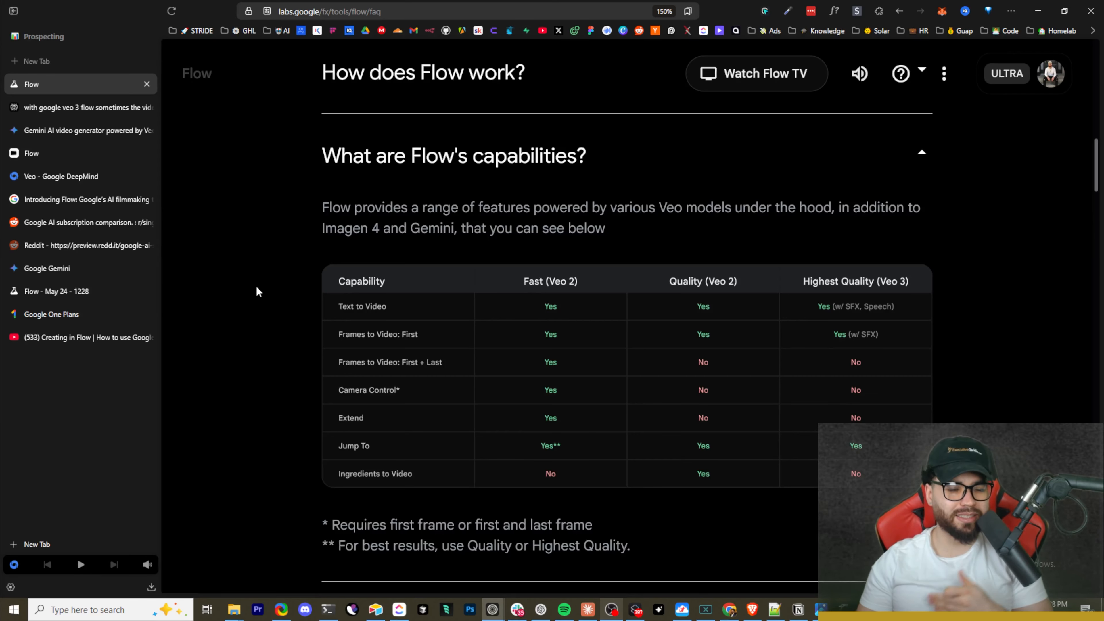
Step: Switch to Claude, send the message about Veo 3 speech requiring text to video, and look through the updated scene prompts
key("alt+Tab")
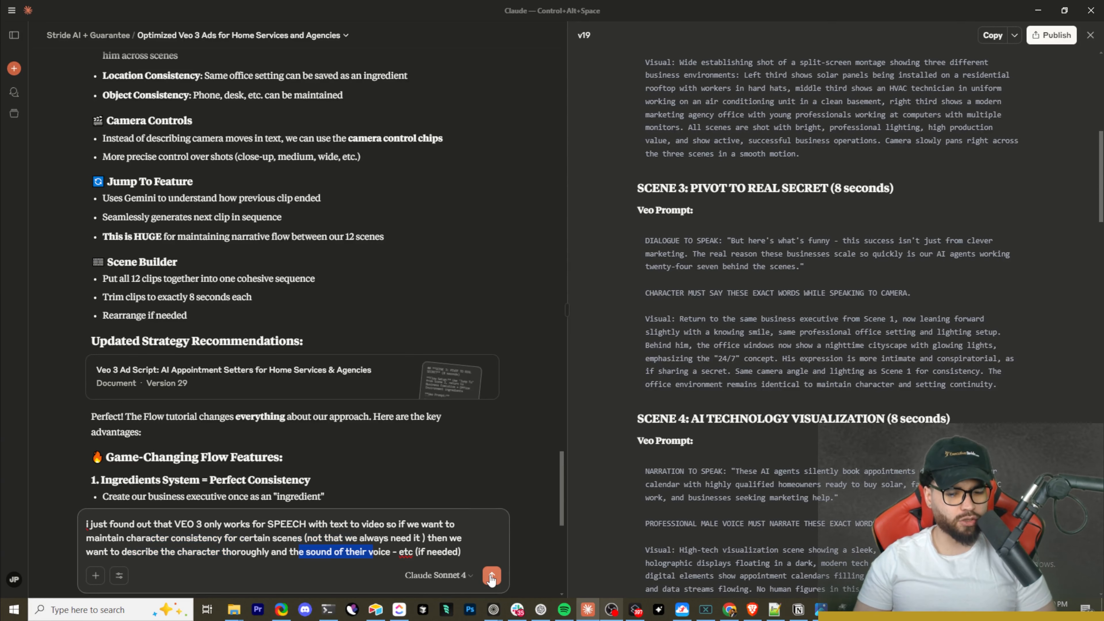
left_click(491, 575)
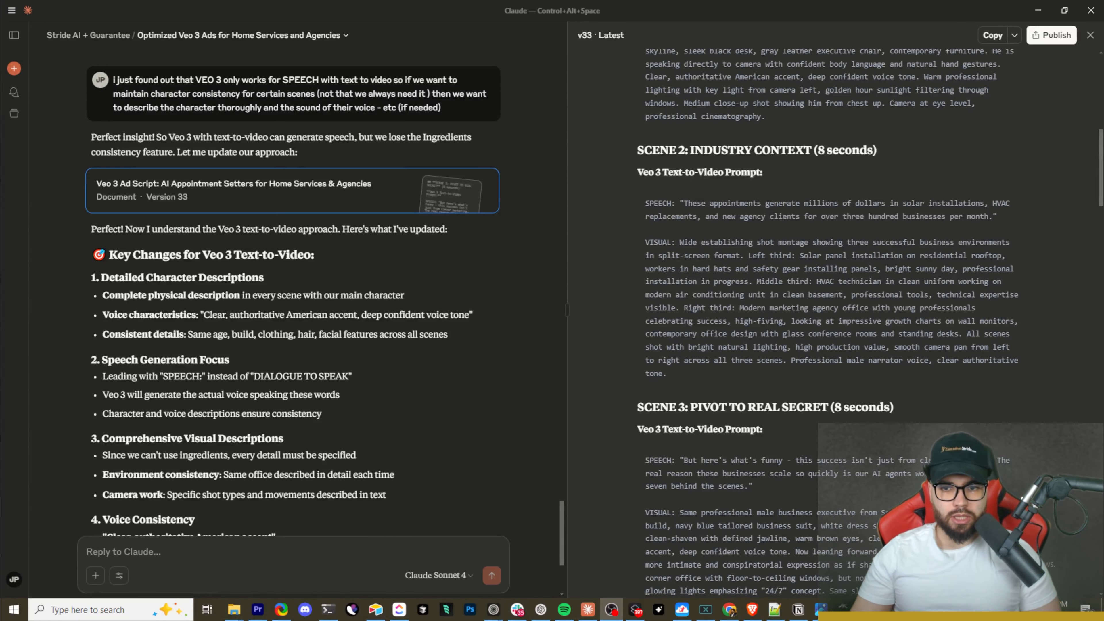
scroll(736, 379, "down", 1)
scroll(735, 378, "down", 5)
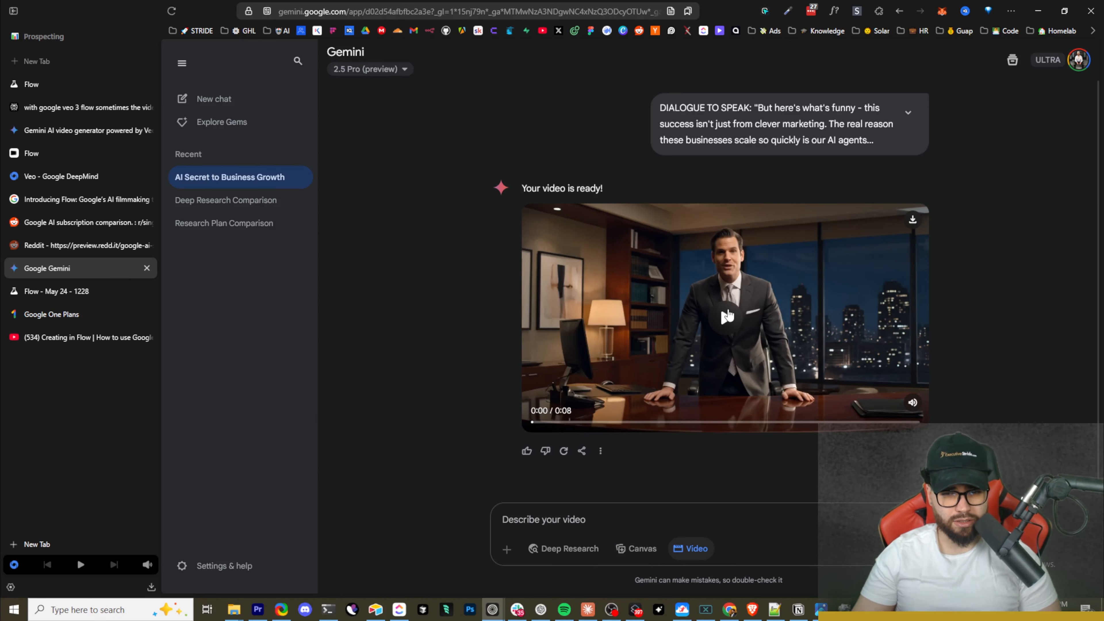
Step: Play the businessman video generated in Gemini and examine the dash in its dialogue prompt after "funny"
double_click(727, 318)
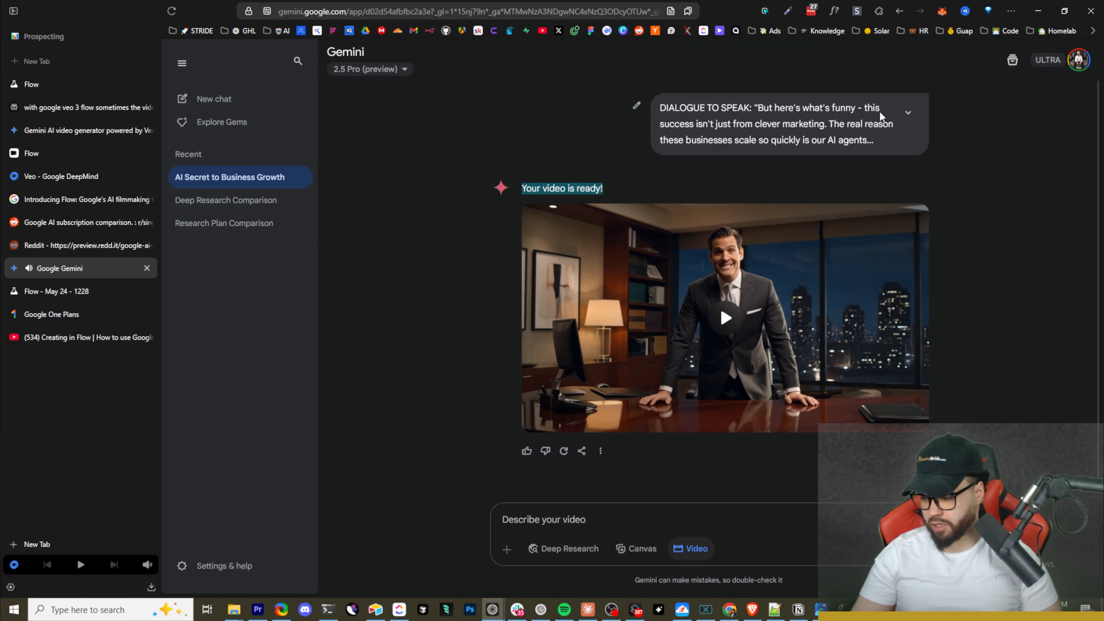
left_click(857, 108)
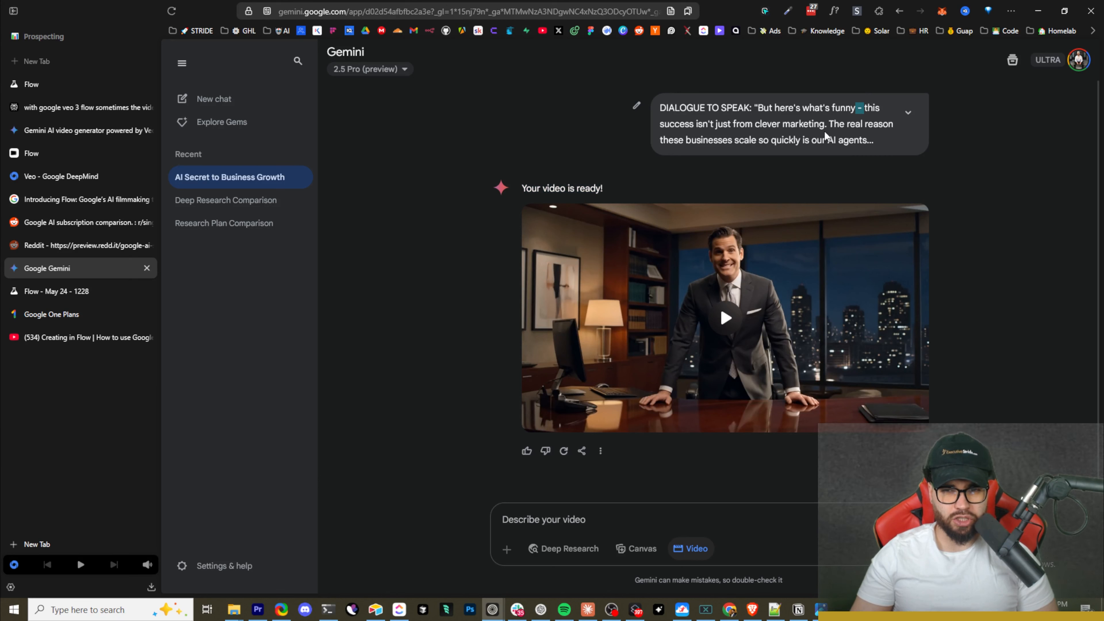
mouse_move(756, 265)
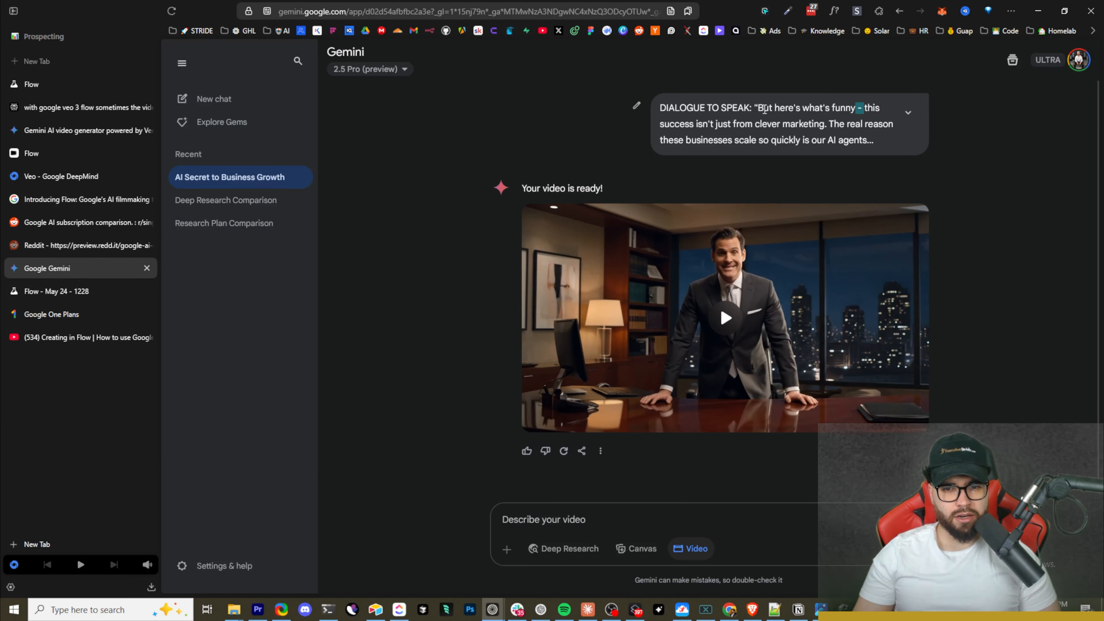
left_click_drag(764, 109, 778, 126)
mouse_move(735, 291)
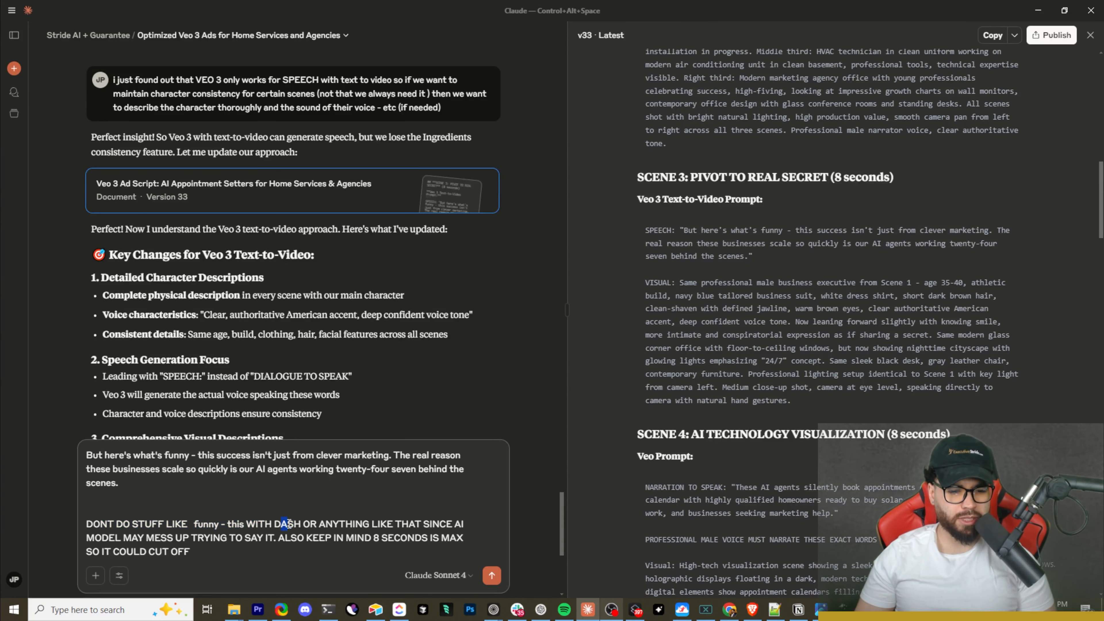
Step: Review the Claude message about avoiding dashes in speech and respecting the 8-second maximum, and return to Flow
left_click_drag(289, 524, 364, 533)
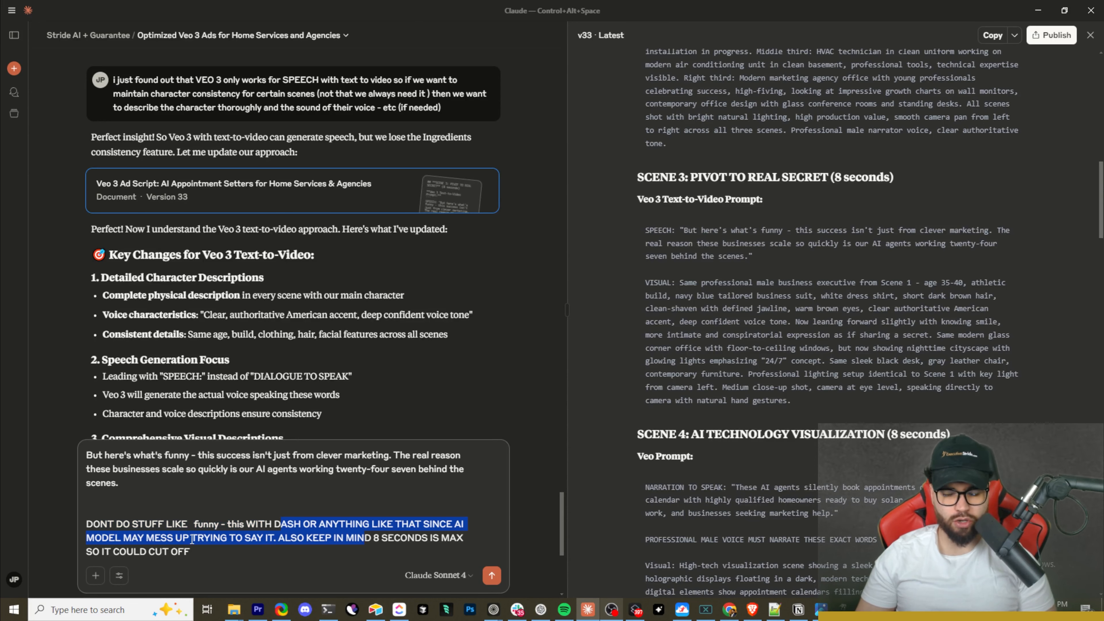
left_click(230, 541)
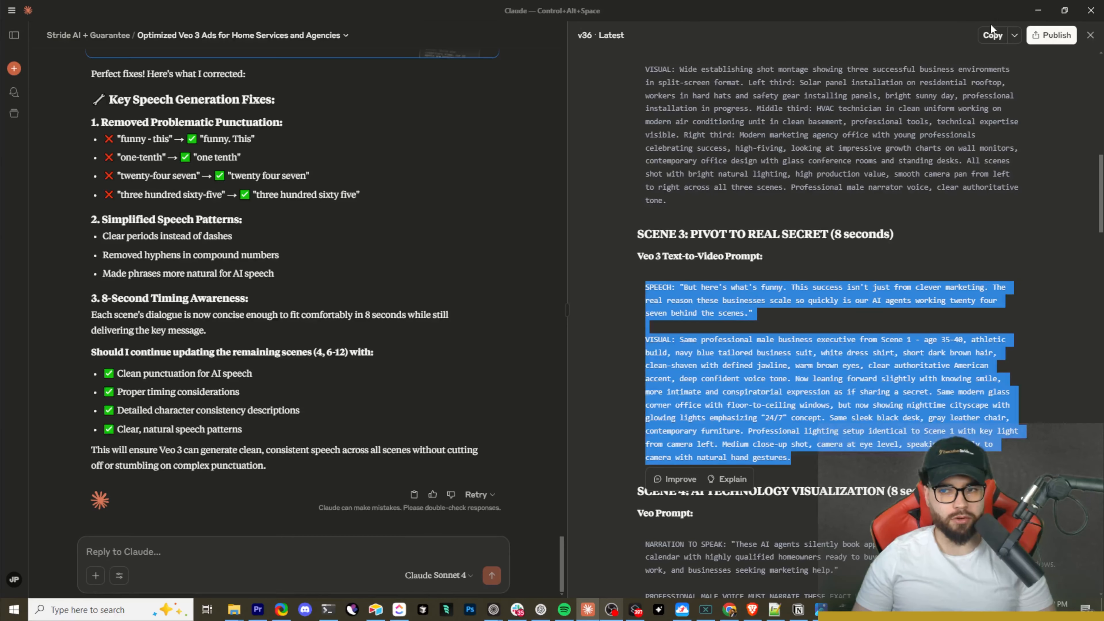
left_click(1038, 13)
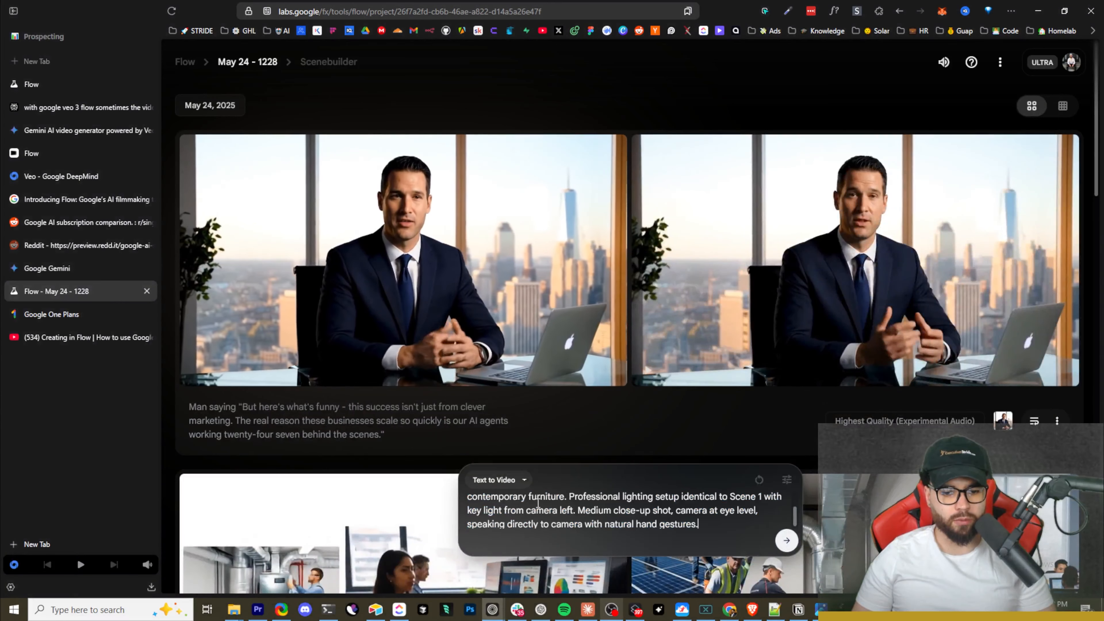
Step: Check the revised Scene 3 text-to-video prompt, keep Highest Quality (Experimental Audio) selected, and generate 2 outputs
scroll(529, 504, "up", 2)
scroll(528, 504, "up", 2)
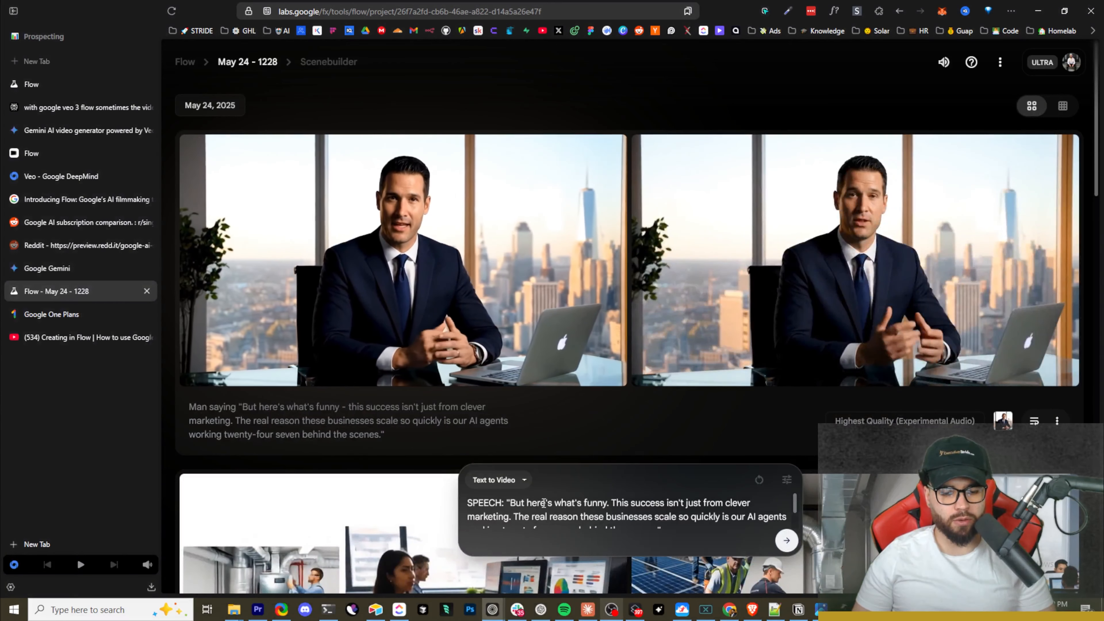
scroll(559, 513, "down", 2)
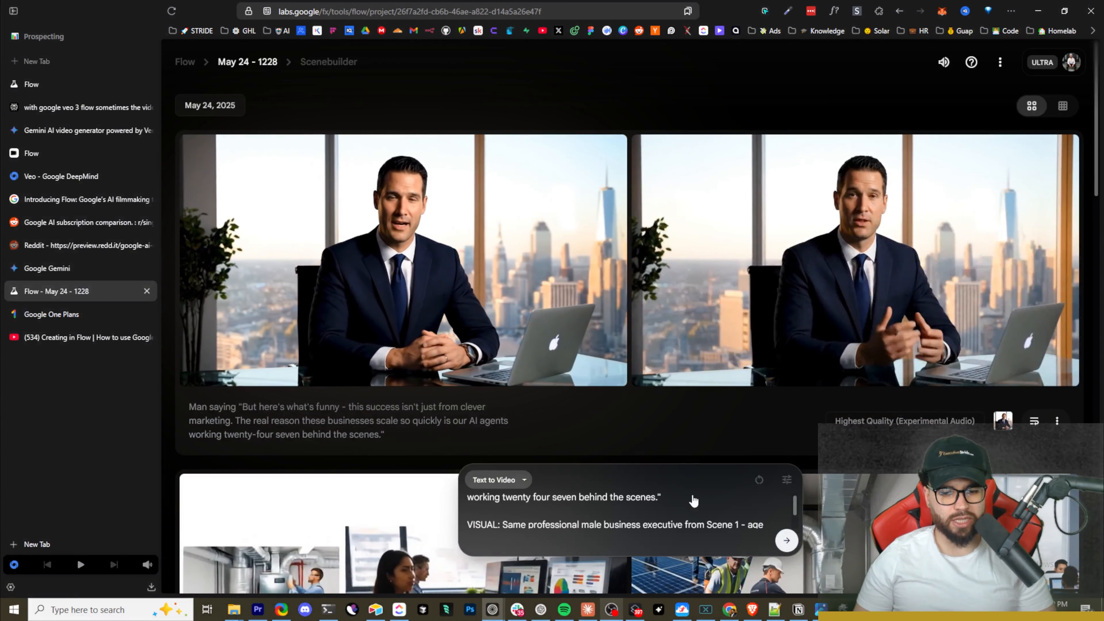
left_click(791, 481)
left_click(713, 410)
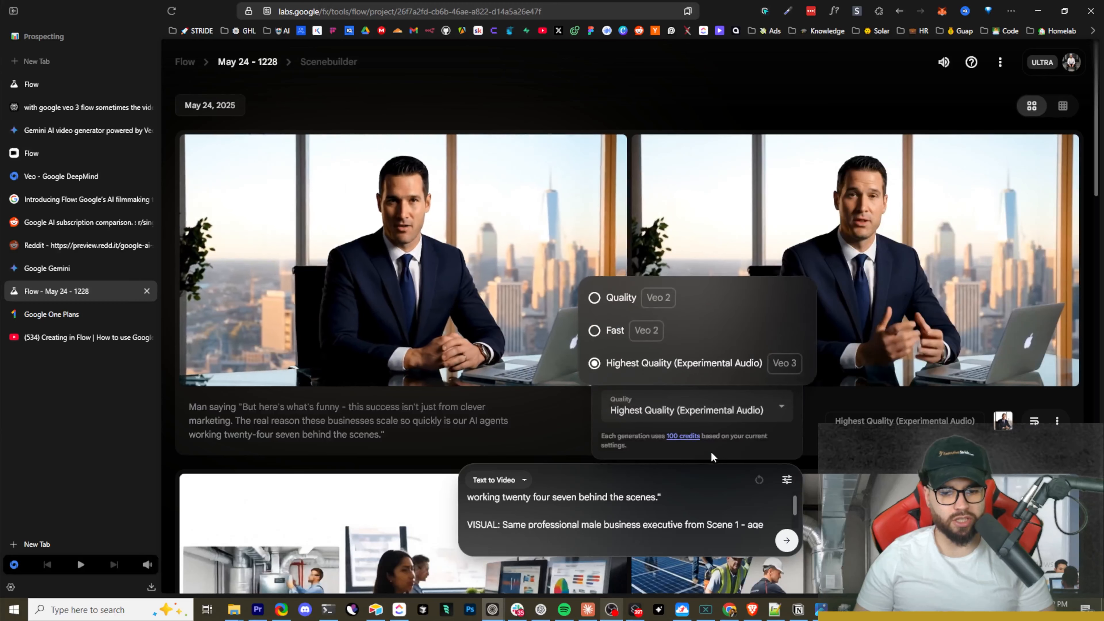
left_click(638, 364)
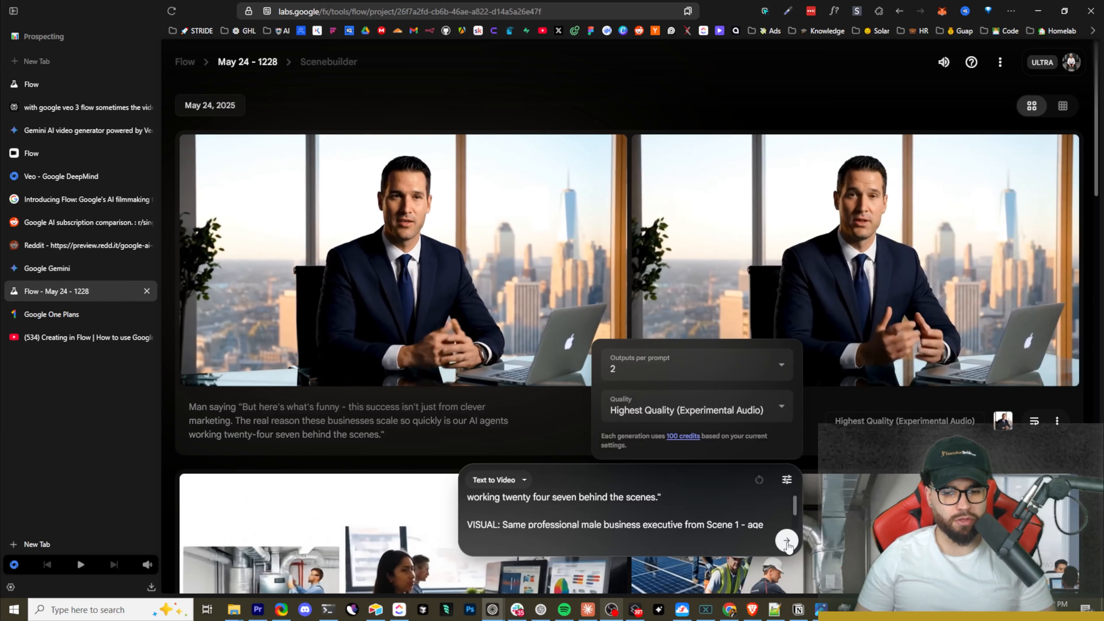
left_click(786, 542)
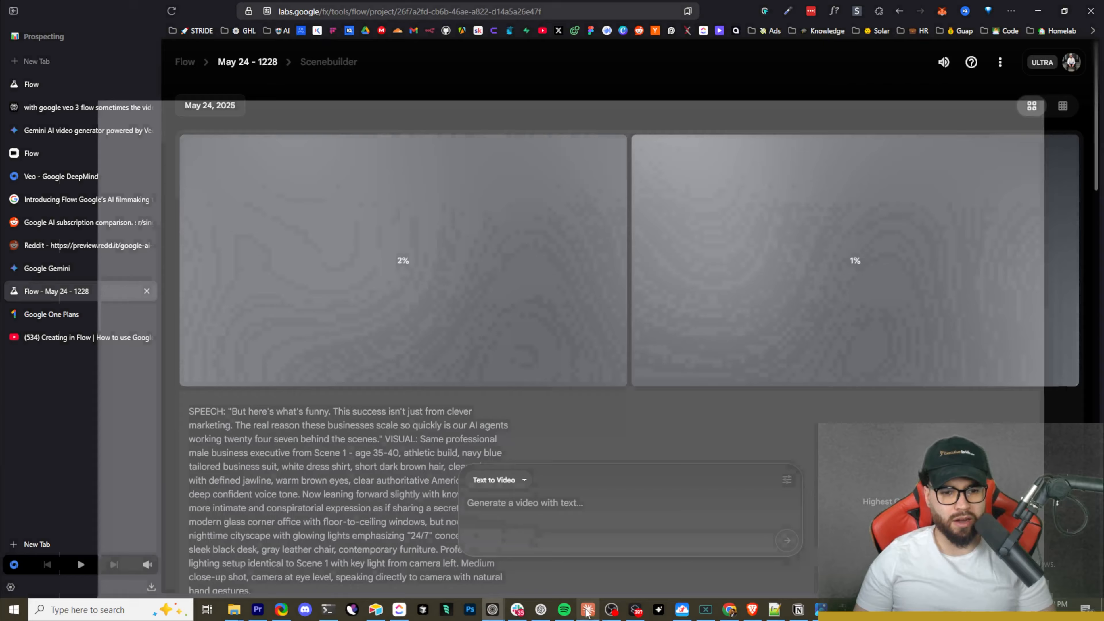
Step: Switch to Claude, copy the full Scene 4 AI Technology Visualization prompt, and return to Flow
left_click(588, 609)
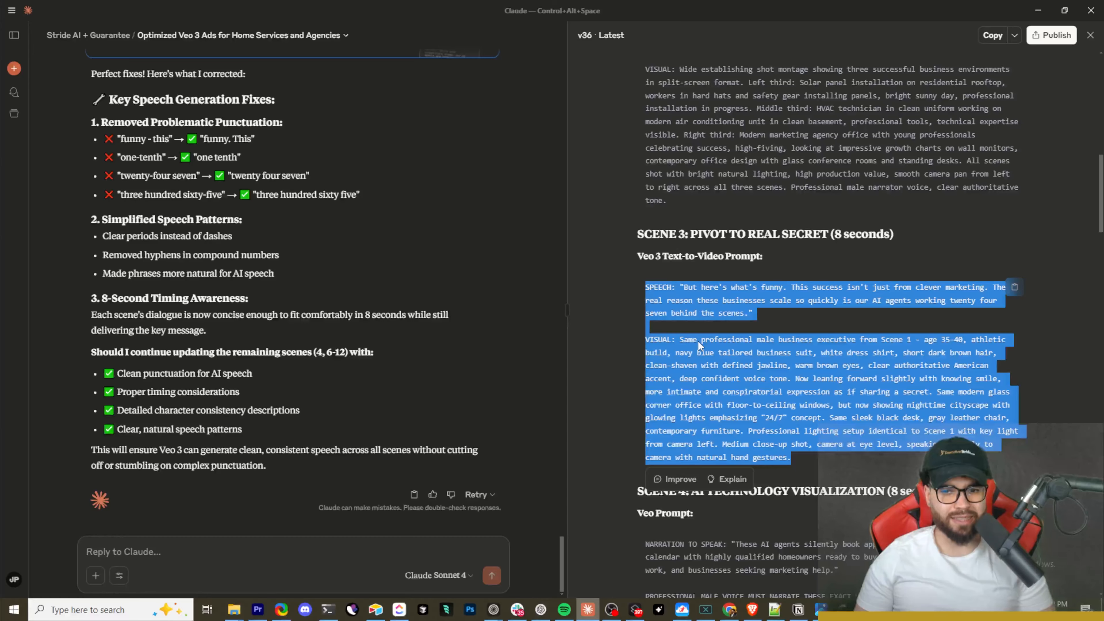
scroll(697, 341, "down", 1)
scroll(701, 363, "down", 3)
left_click(701, 363)
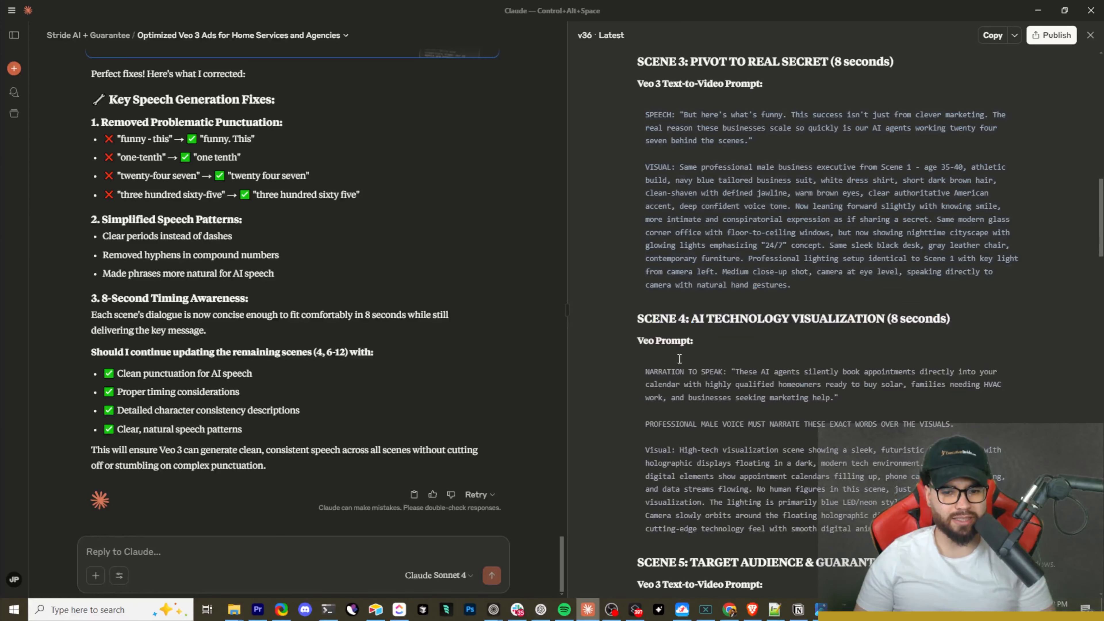
scroll(679, 359, "down", 1)
left_click_drag(646, 378, 869, 524)
key("alt+Tab")
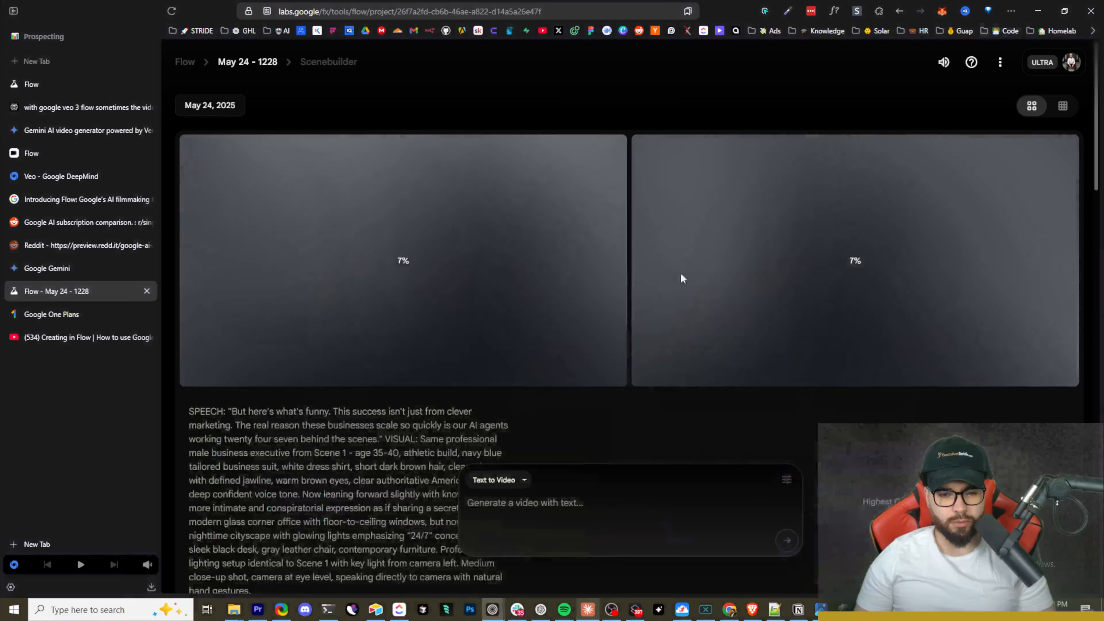
Step: Generate text-to-video outputs from the copied Scene 4 narration prompt about AI agents silently booking appointments
left_click(559, 513)
key("ctrl+v")
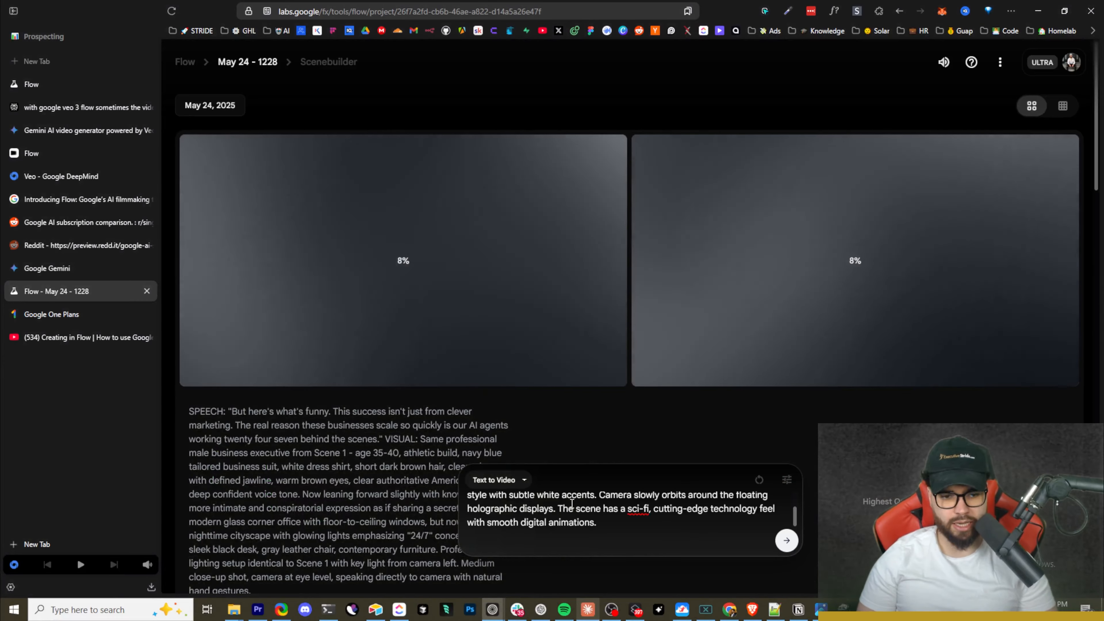
key("Return")
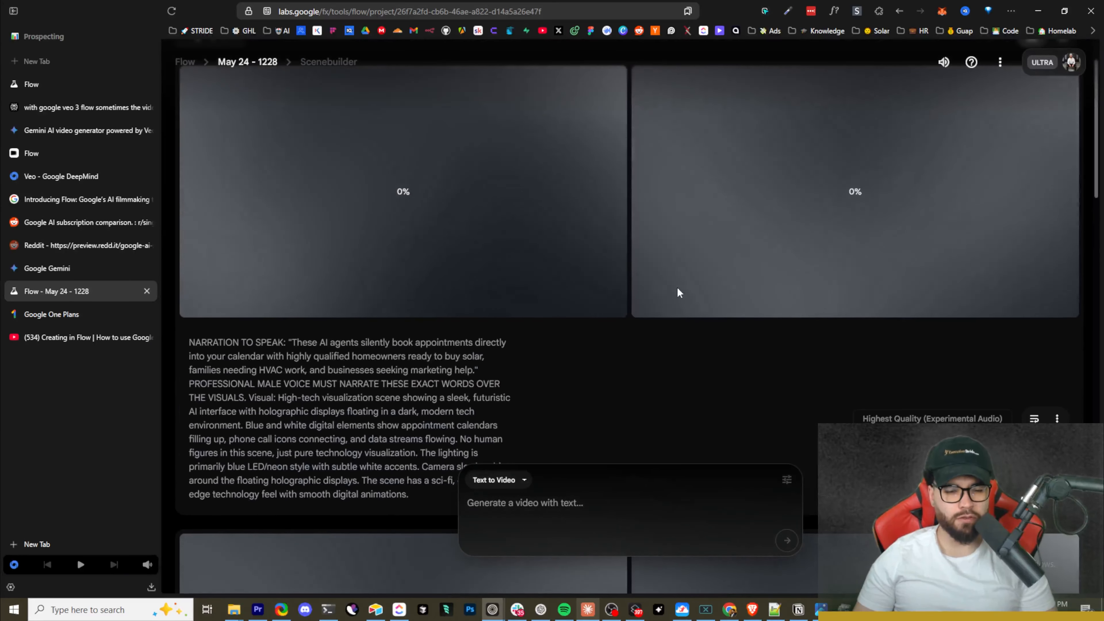
scroll(668, 328, "down", 3)
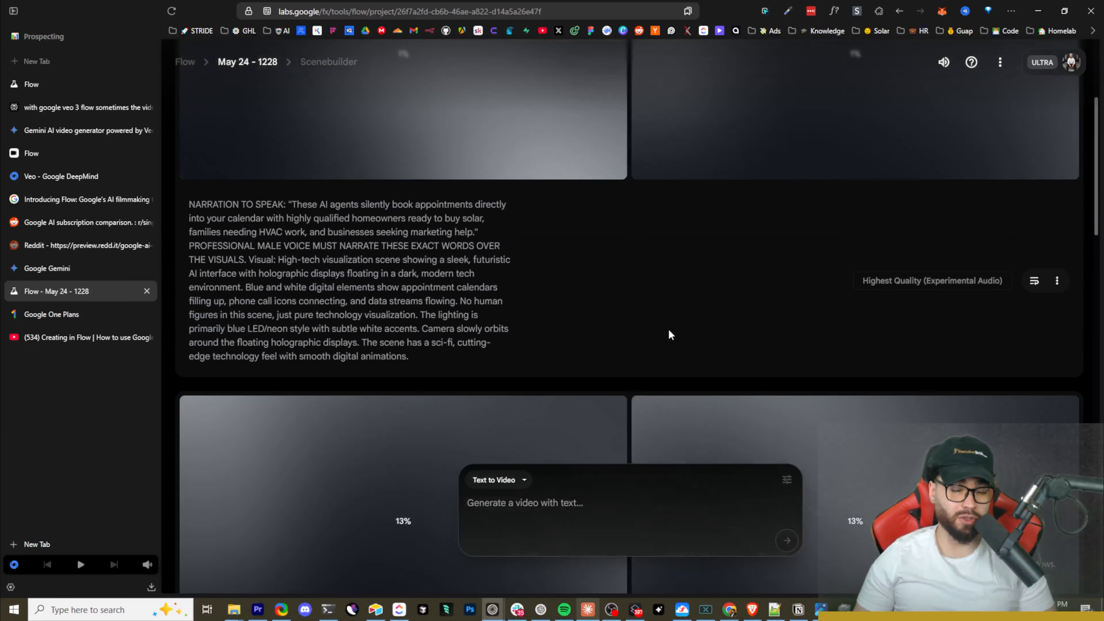
scroll(668, 334, "up", 5)
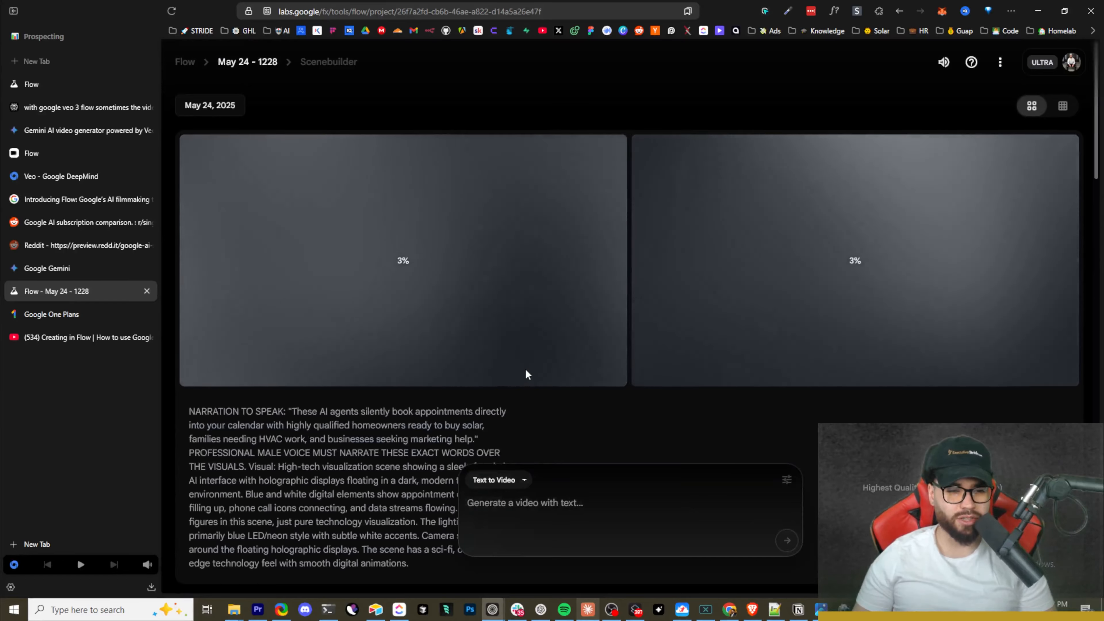
Step: Play both generated Scene 3 businessman videos to check whether the spoken line completes
scroll(526, 373, "down", 11)
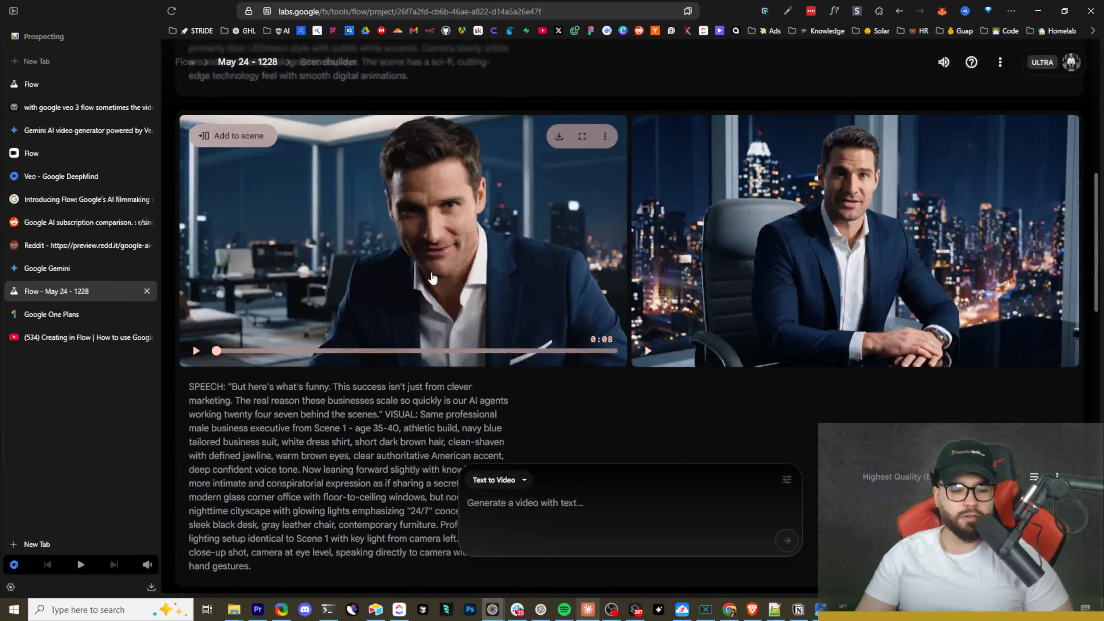
left_click(382, 278)
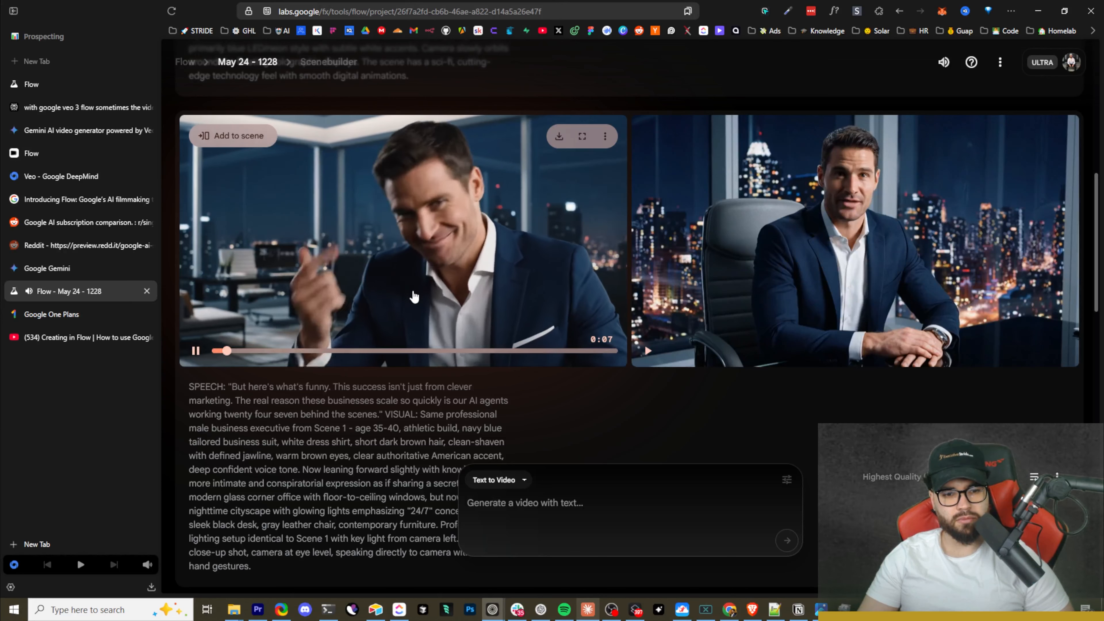
mouse_move(734, 248)
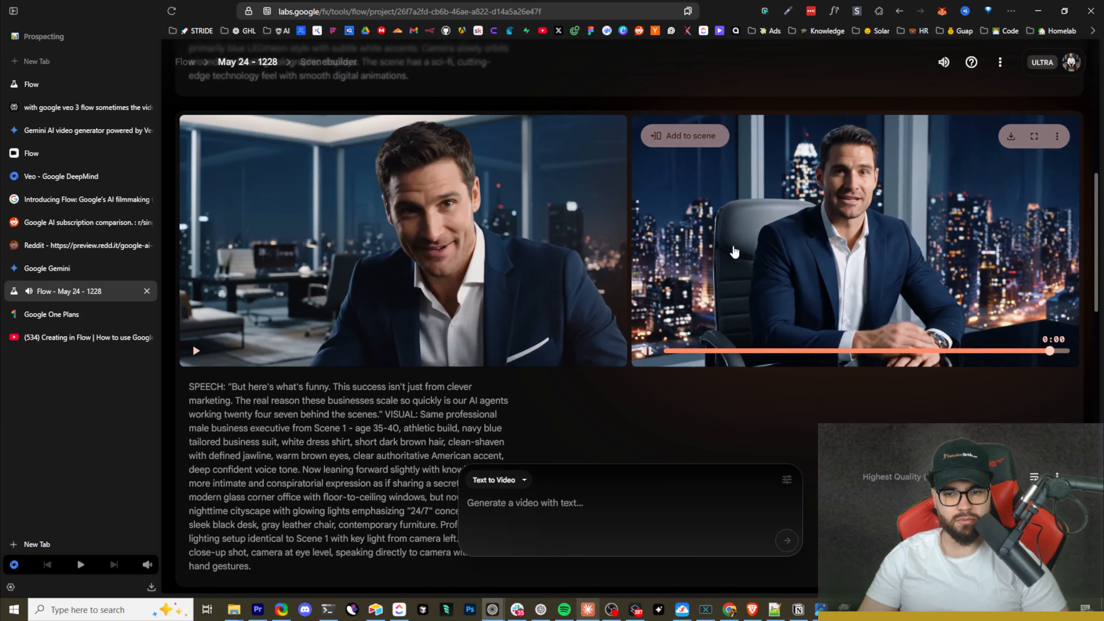
Step: Play and pause both Scene 4 holographic interface videos, comparing their narration with the prompt text
scroll(708, 310, "up", 10)
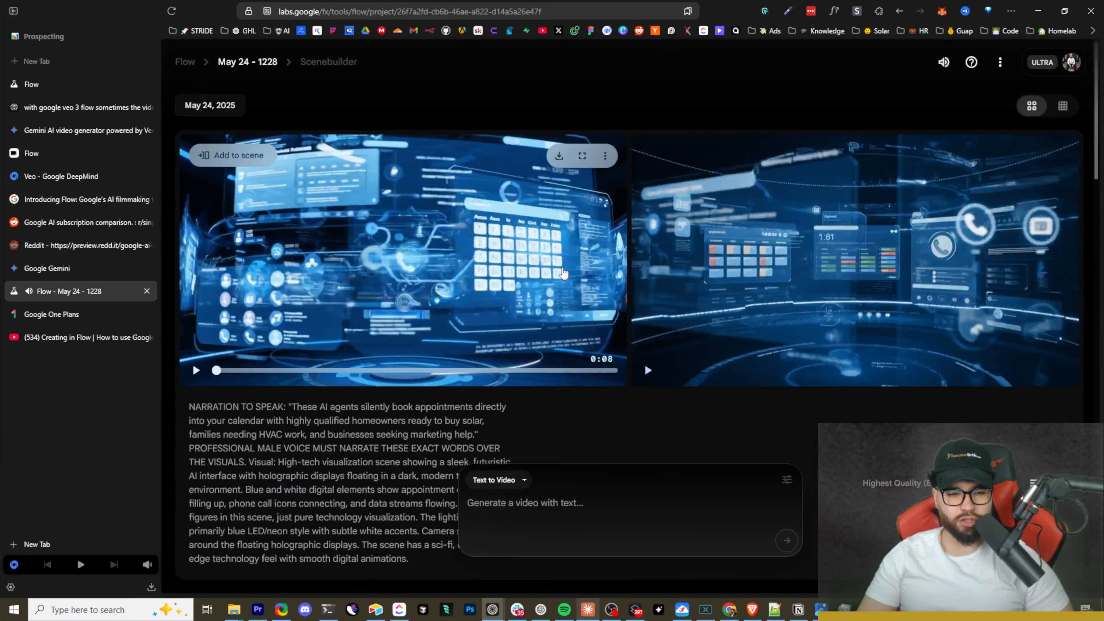
left_click(525, 279)
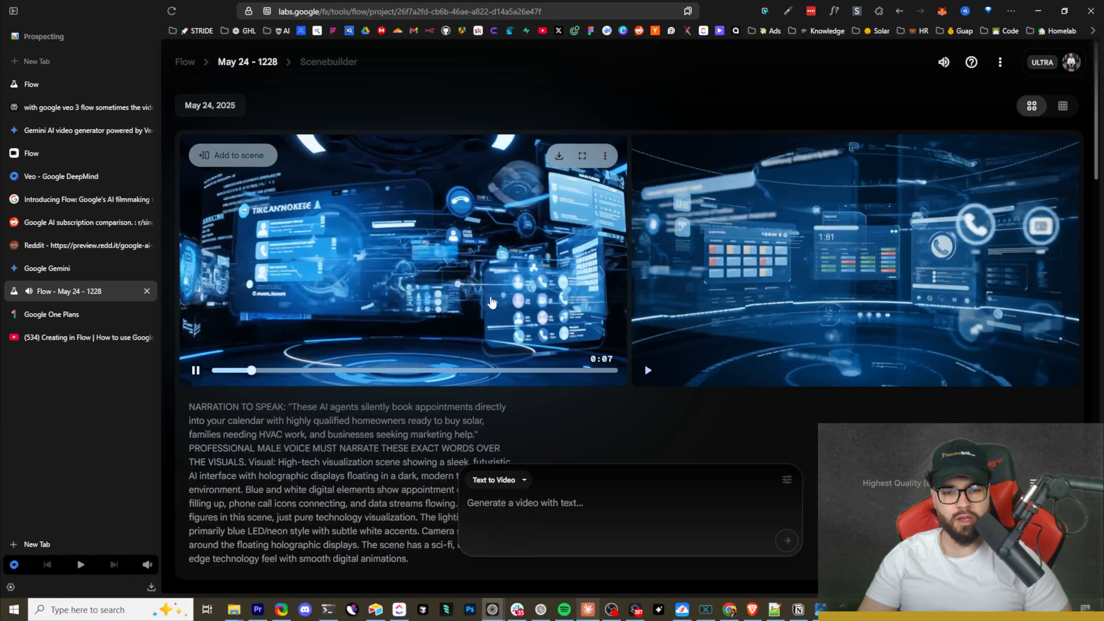
left_click(486, 282)
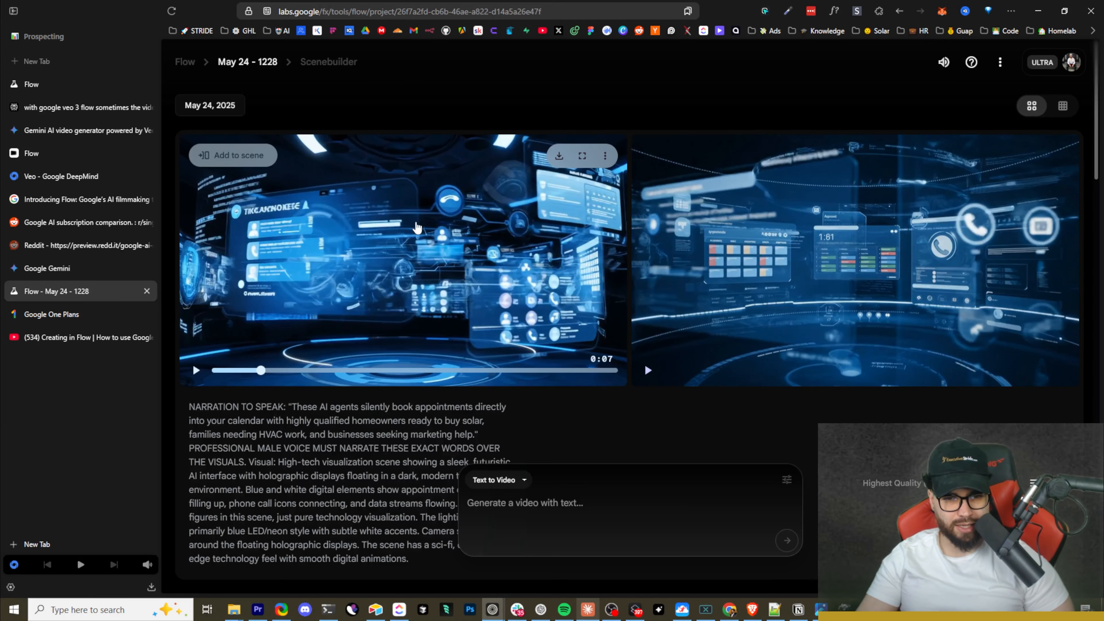
left_click(701, 294)
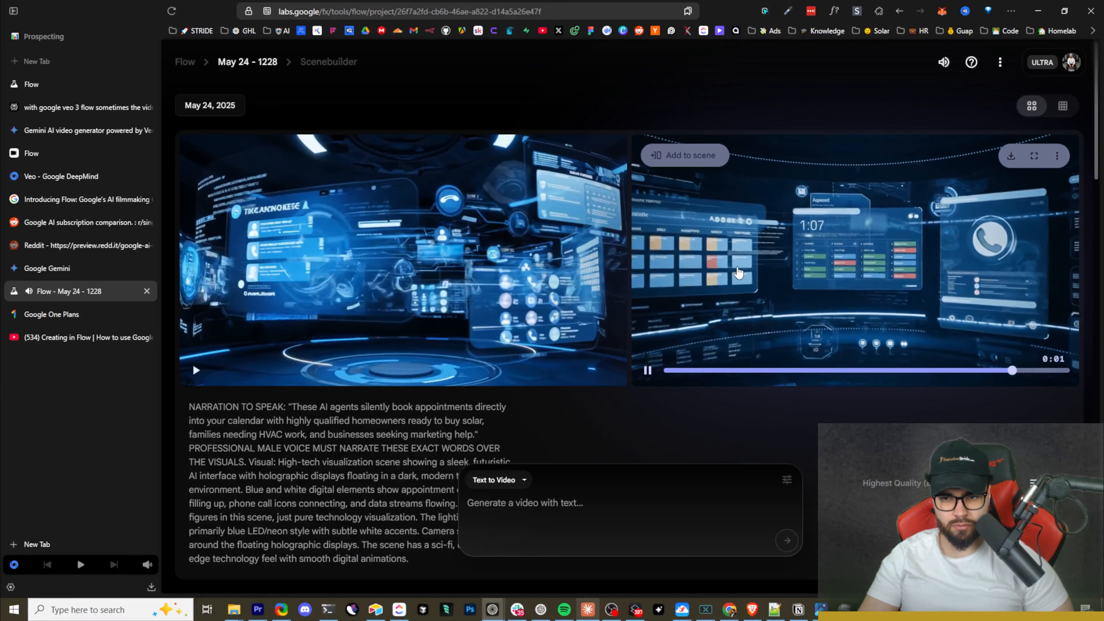
left_click(927, 253)
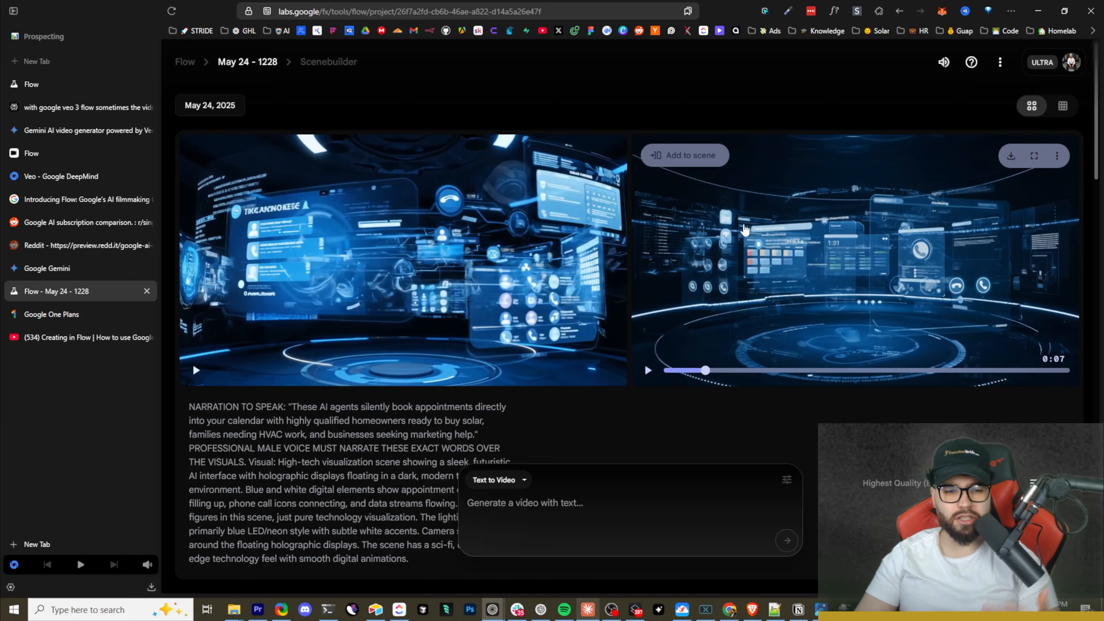
scroll(754, 278, "down", 10)
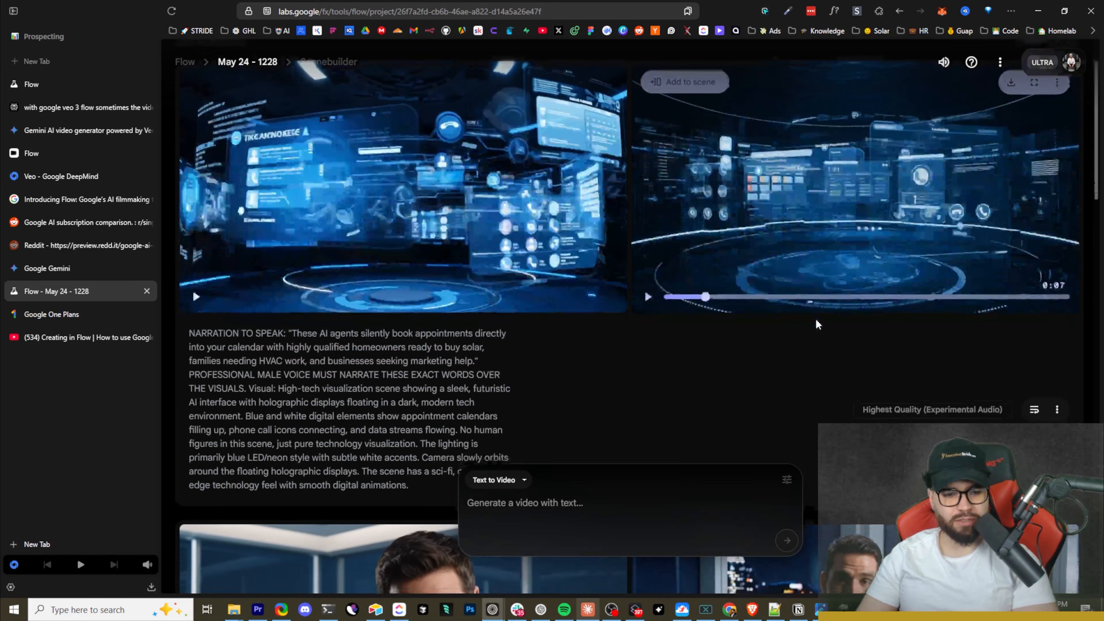
scroll(724, 283, "up", 3)
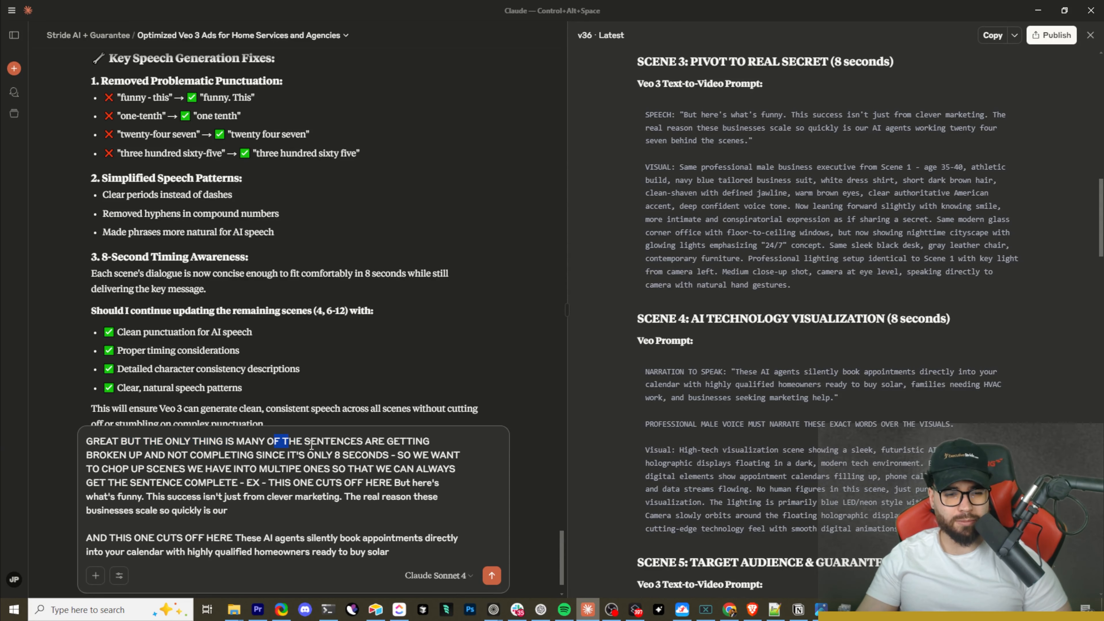
Step: In Claude, review and send the message asking to split scenes into multiple ones so every sentence completes within 8 seconds
left_click_drag(217, 453, 274, 456)
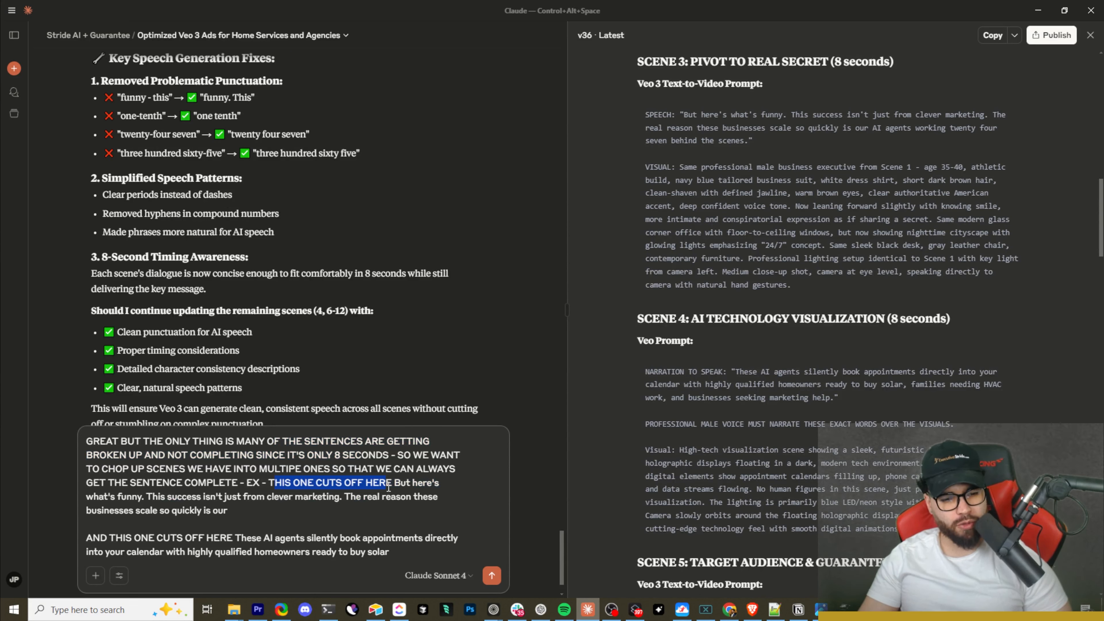
left_click_drag(403, 488, 389, 485)
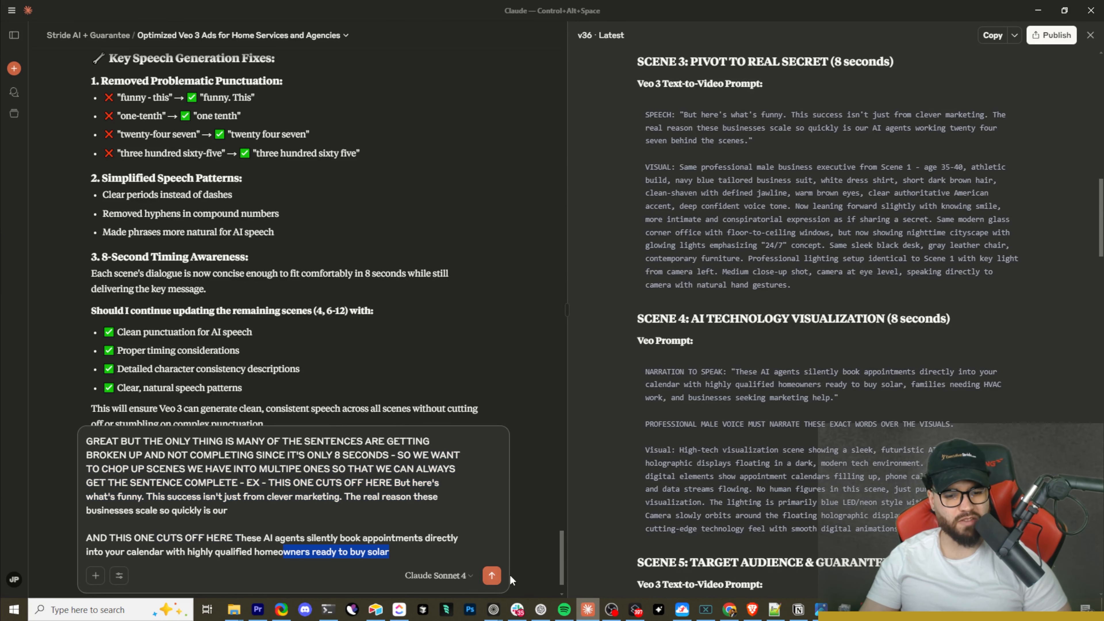
left_click(492, 576)
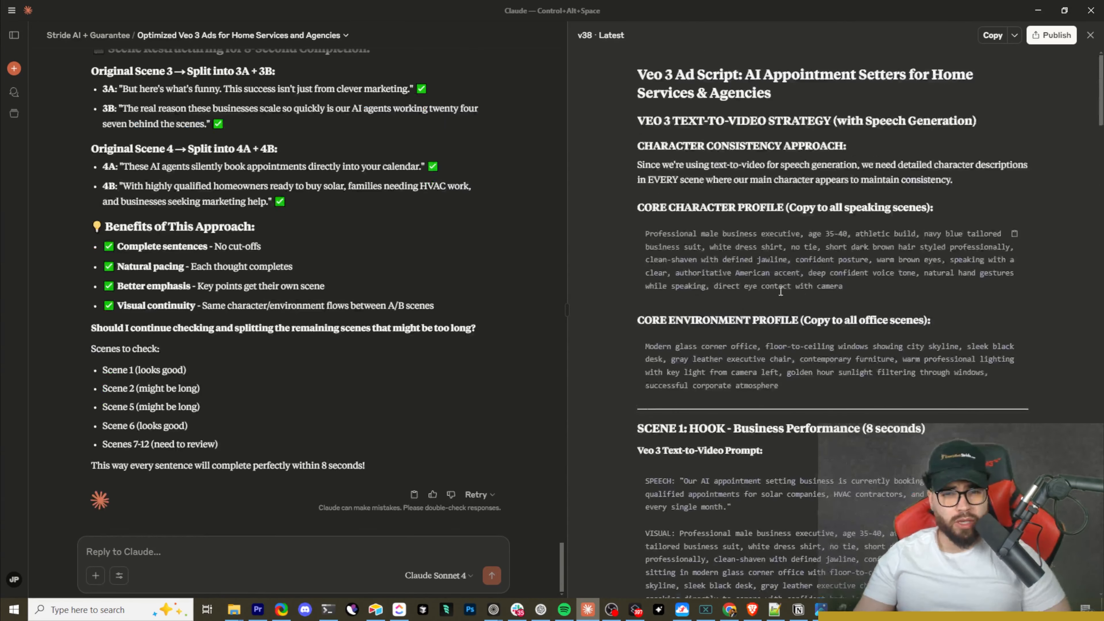
Step: Look through the revised ad script and highlight the speech and visual text of Scene 3A: Pivot Setup
scroll(780, 291, "down", 5)
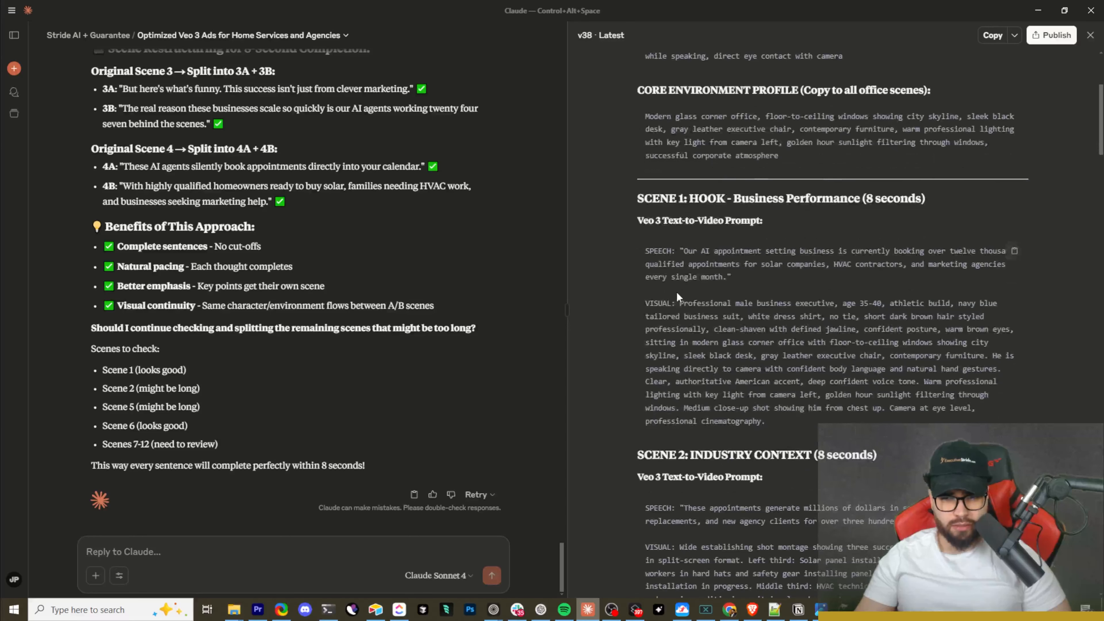
scroll(676, 292, "down", 10)
left_click_drag(637, 273, 702, 306)
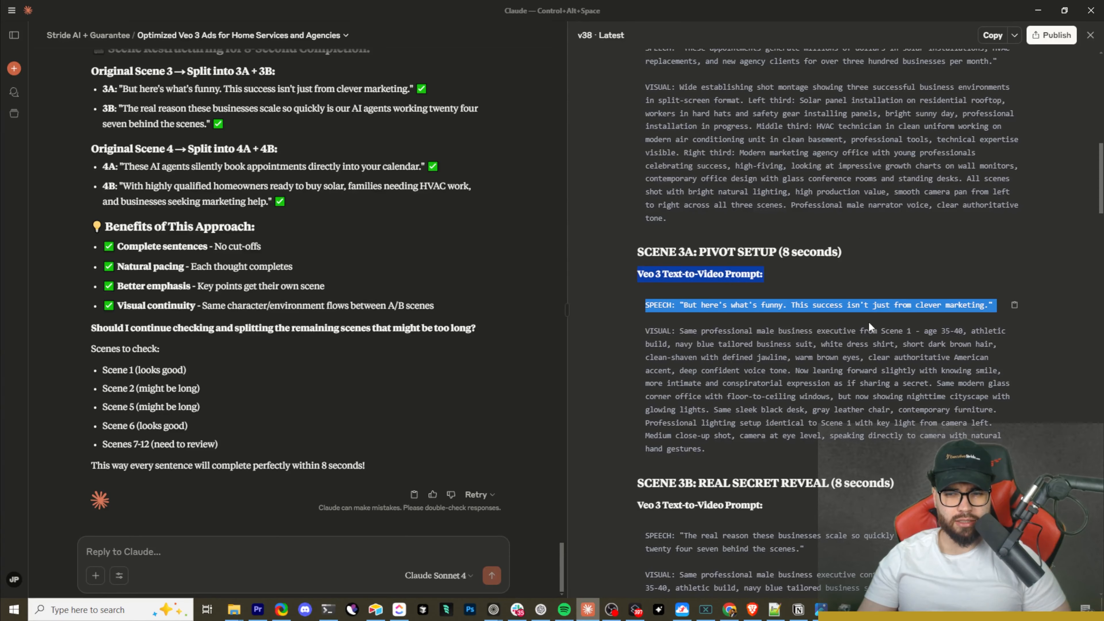
left_click_drag(869, 324, 706, 448)
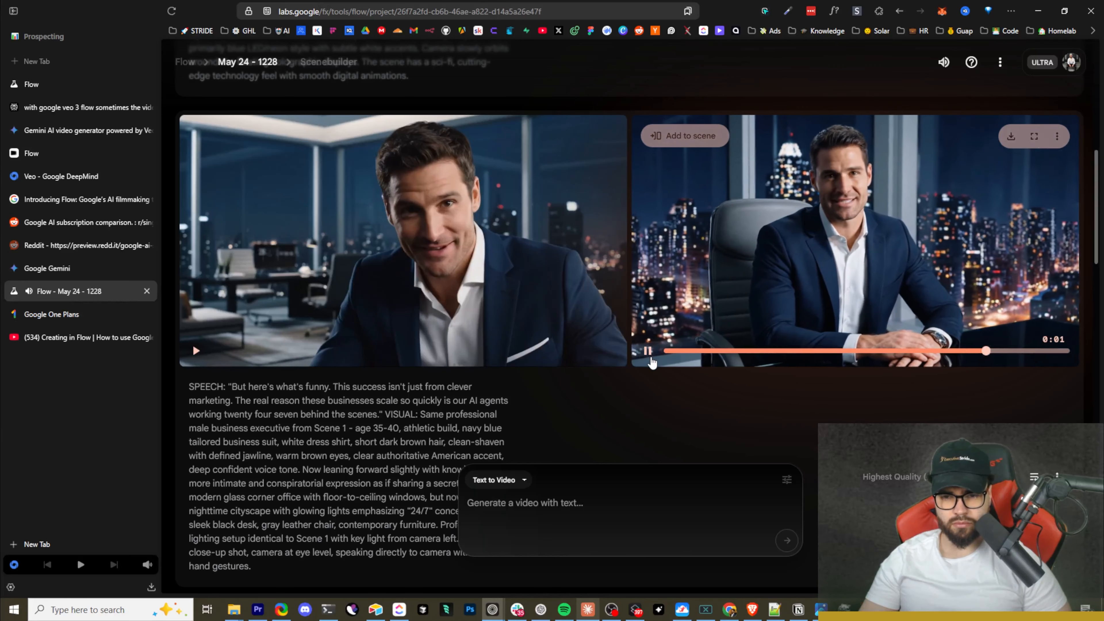
Step: Transfer the Scene 3B: Real Secret Reveal prompt from Claude into Flow's text-to-video prompt
key("ctrl+alt+space")
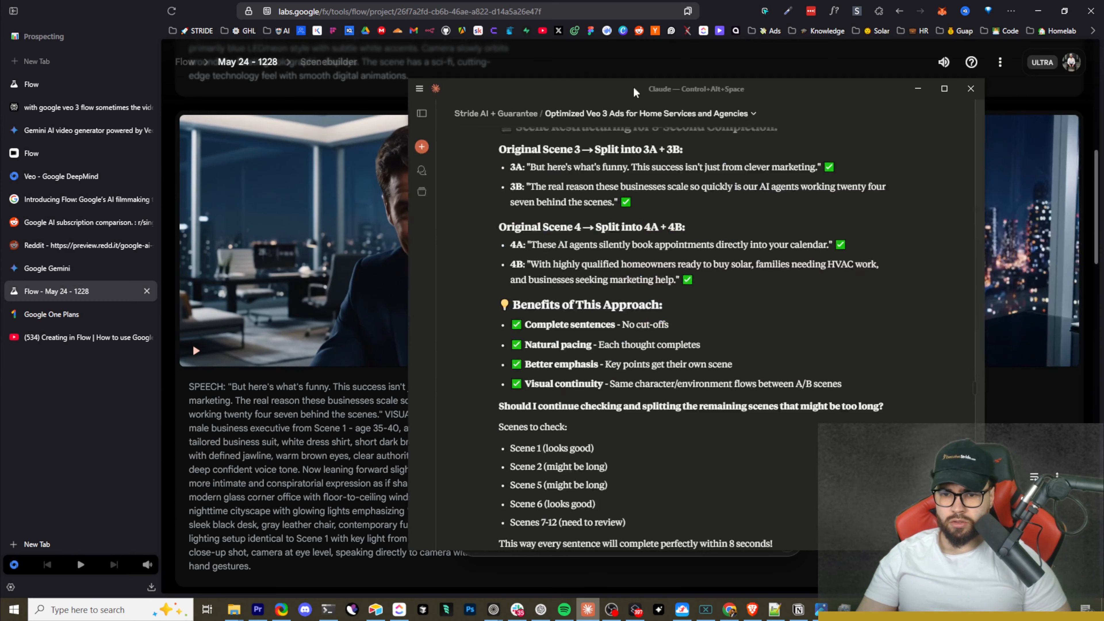
scroll(806, 391, "down", 2)
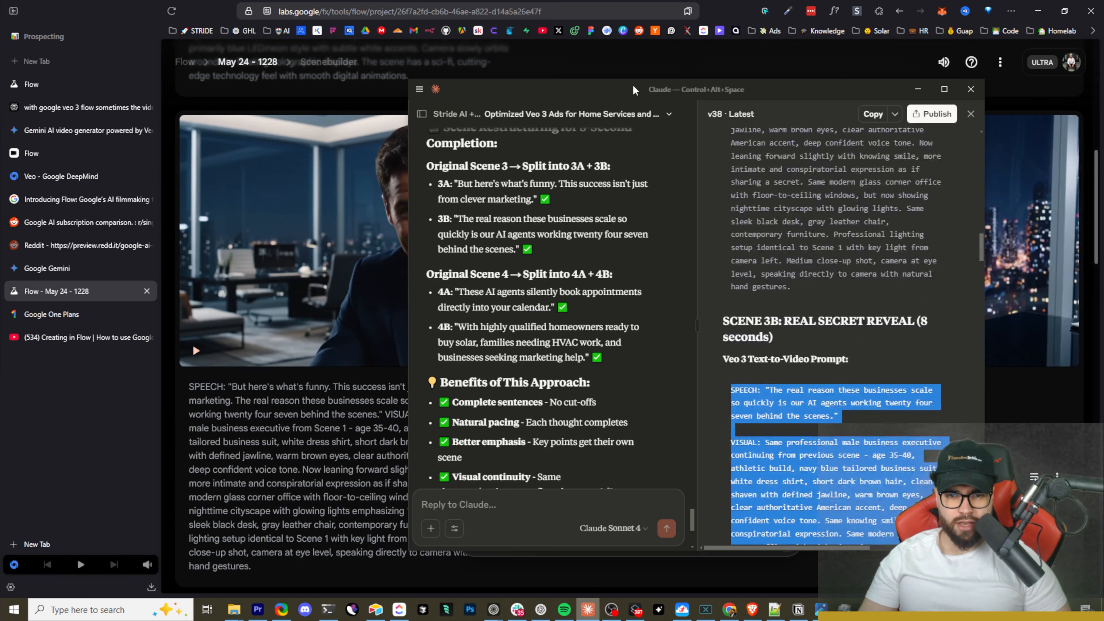
left_click_drag(612, 91, 729, 104)
key("ctrl+alt+space")
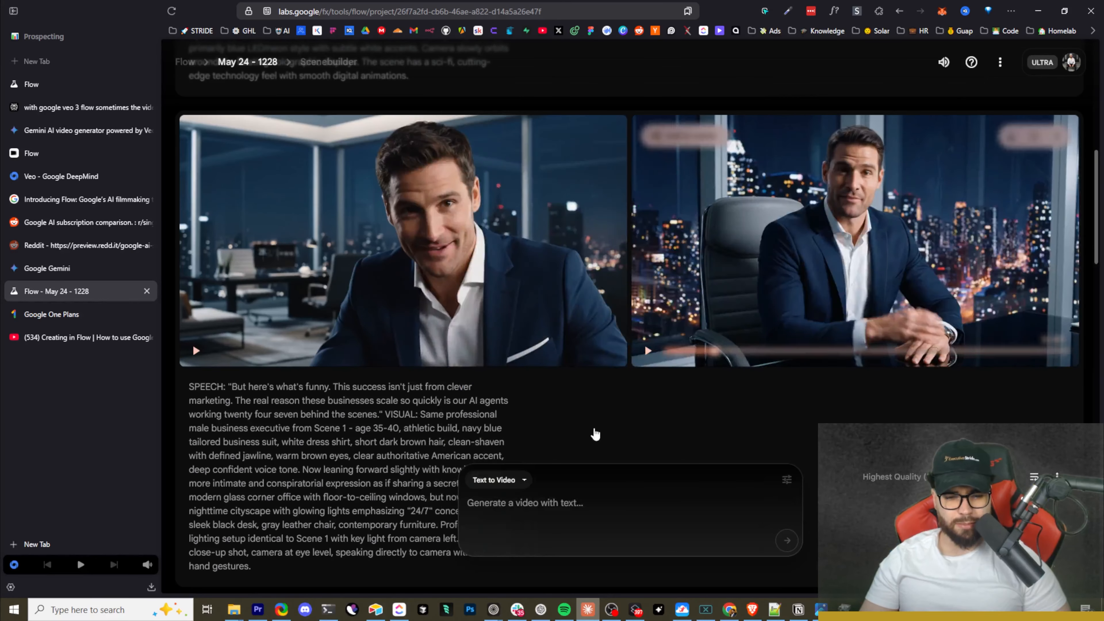
key("ctrl+v")
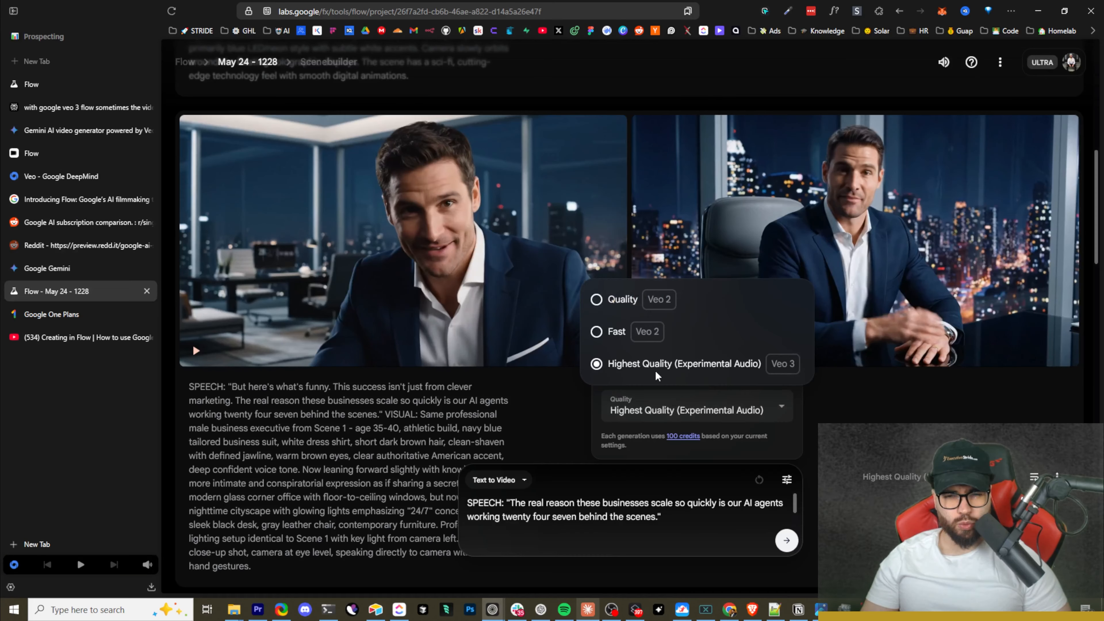
Step: Review the Scene 3B prompt, keep 2 outputs at Highest Quality (Experimental Audio), and generate the videos
left_click(778, 211)
left_click(655, 497)
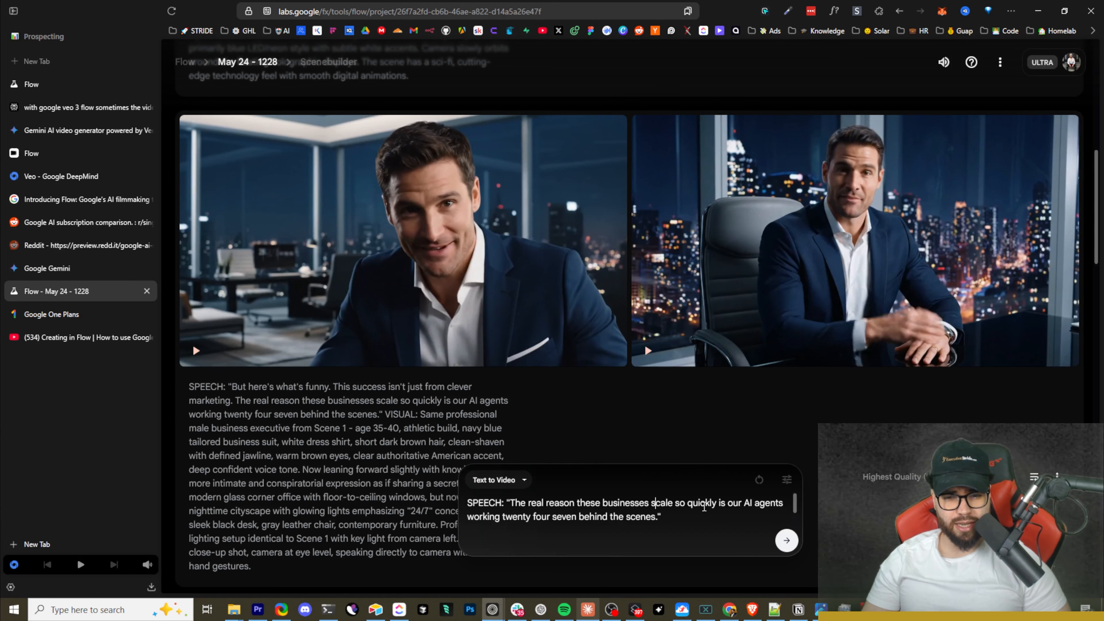
scroll(659, 511, "down", 5)
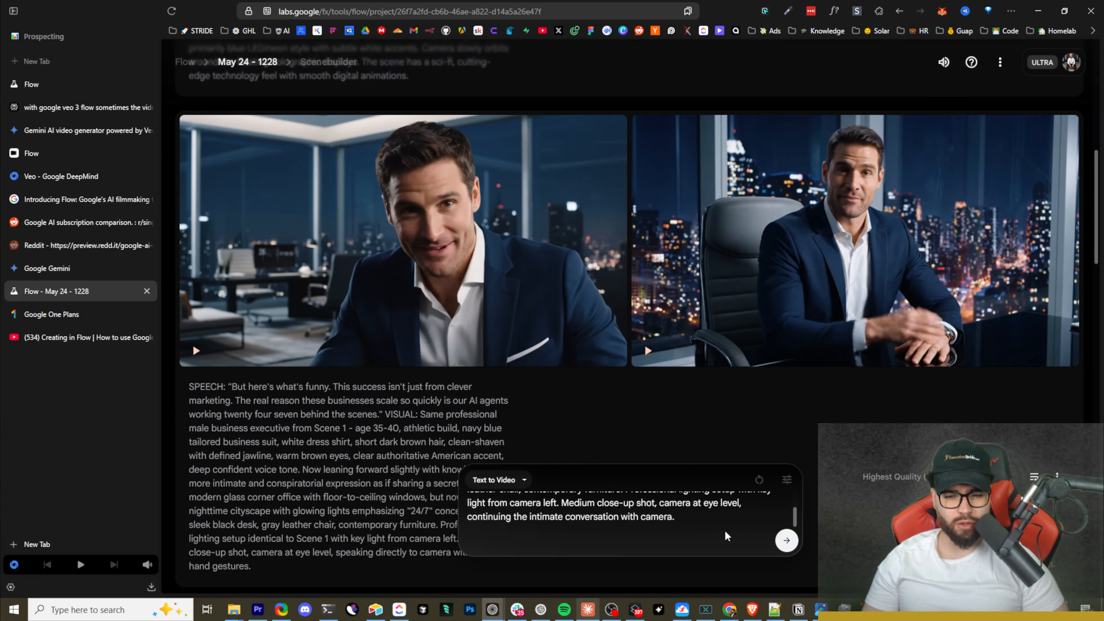
left_click(787, 479)
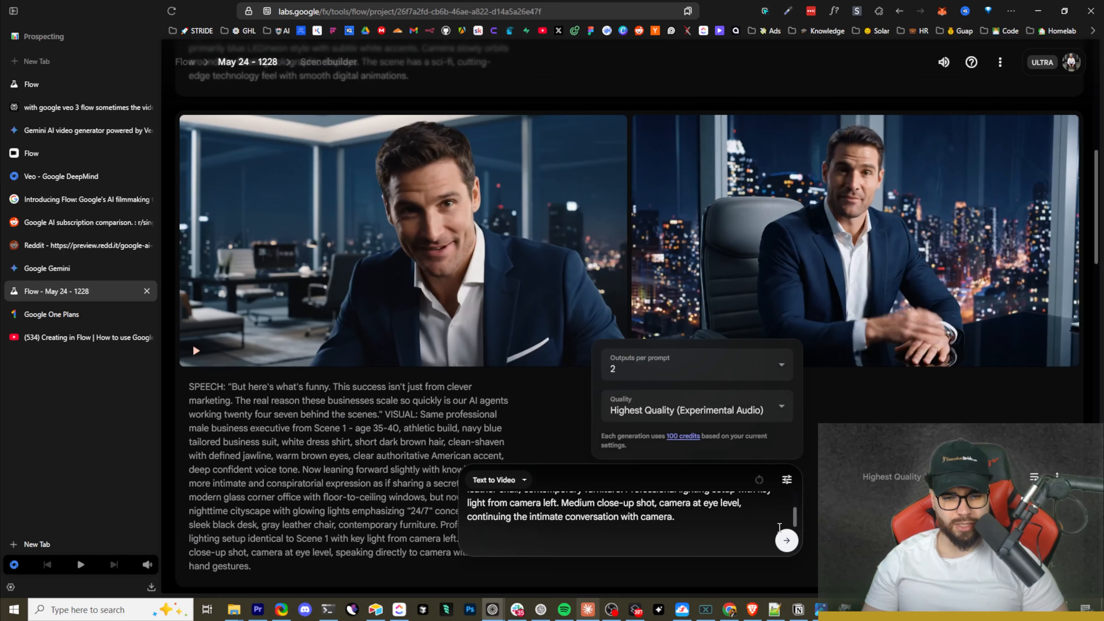
left_click(786, 539)
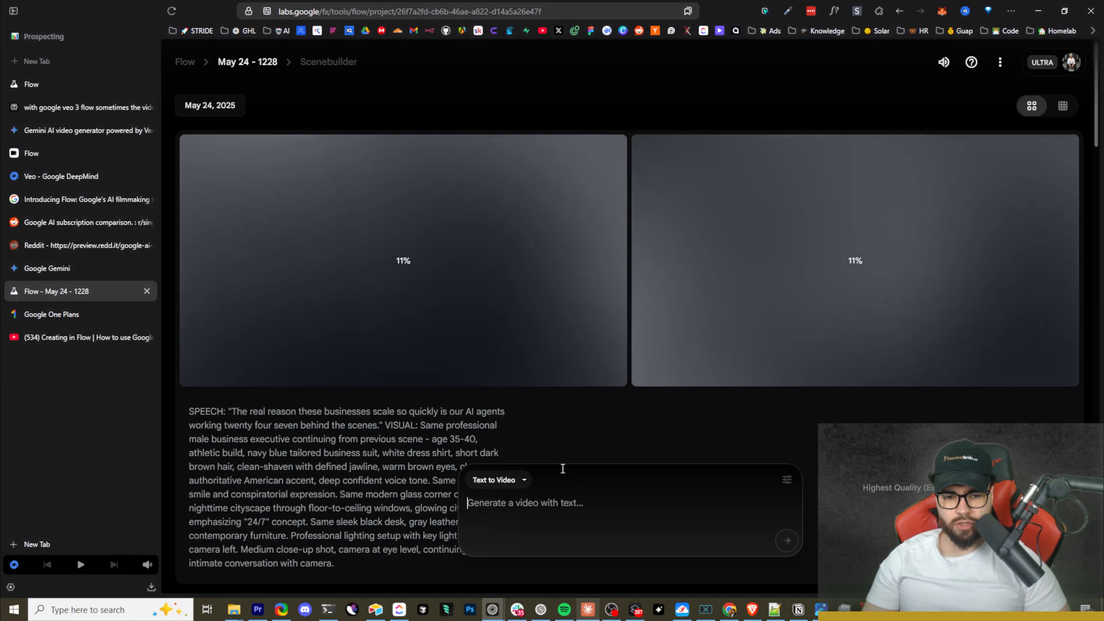
Step: Paste the Scene 4A prompt "These AI agents silently book appointments directly into your calendar." and generate its videos
key("ctrl+v")
scroll(561, 513, "up", 10)
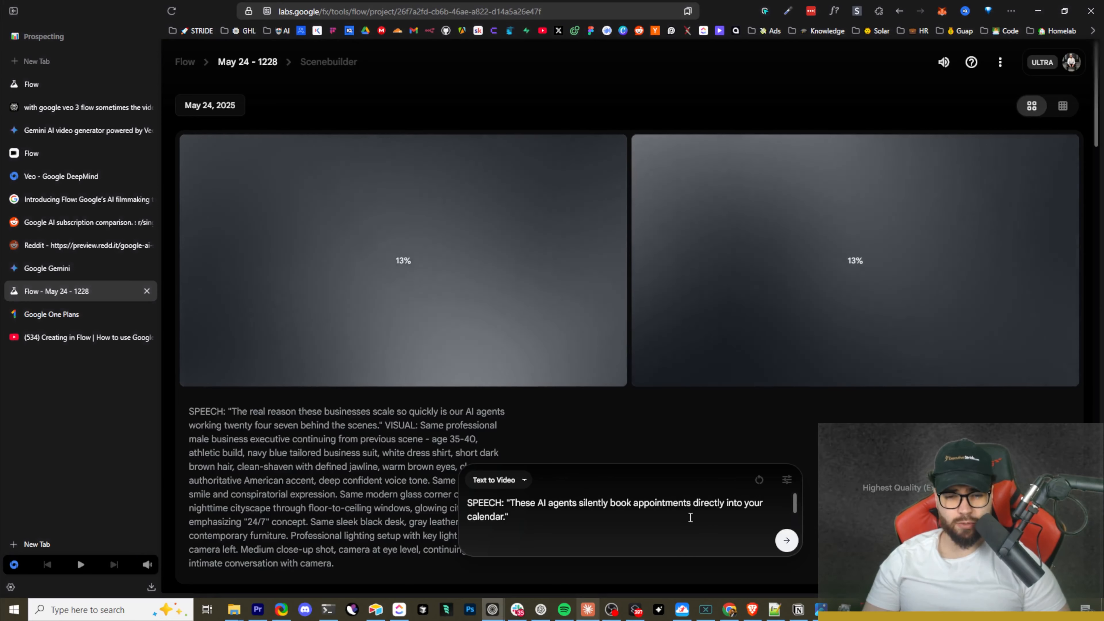
key("Return")
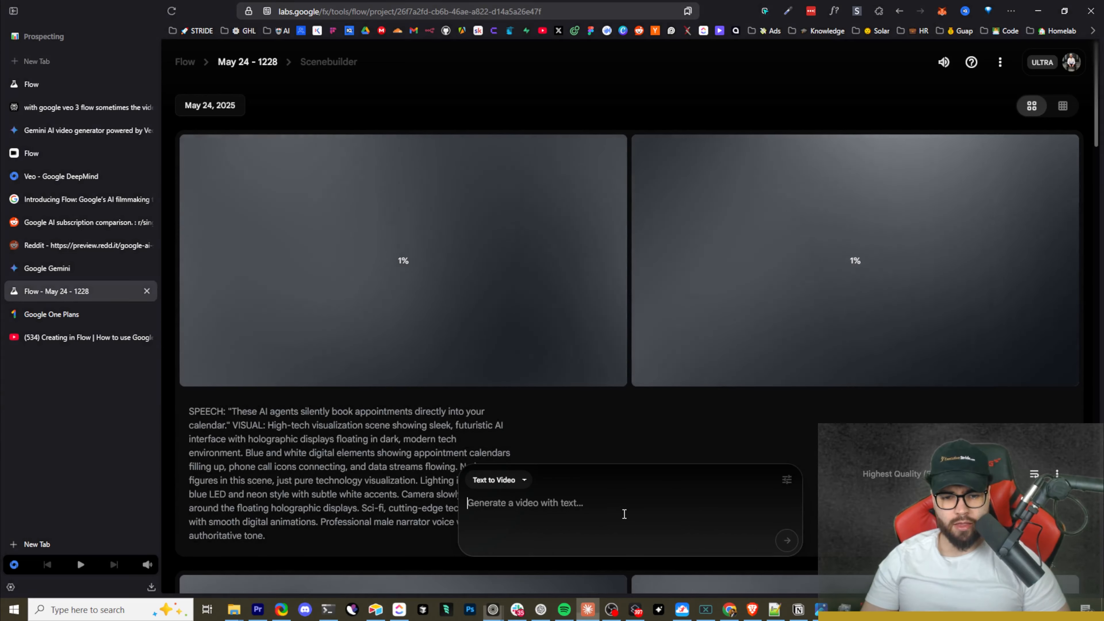
Step: Paste the Scene 4B prompt beginning "With highly qualified homeowners ready to buy solar" and generate its videos
key("ctrl+v")
scroll(528, 506, "up", 10)
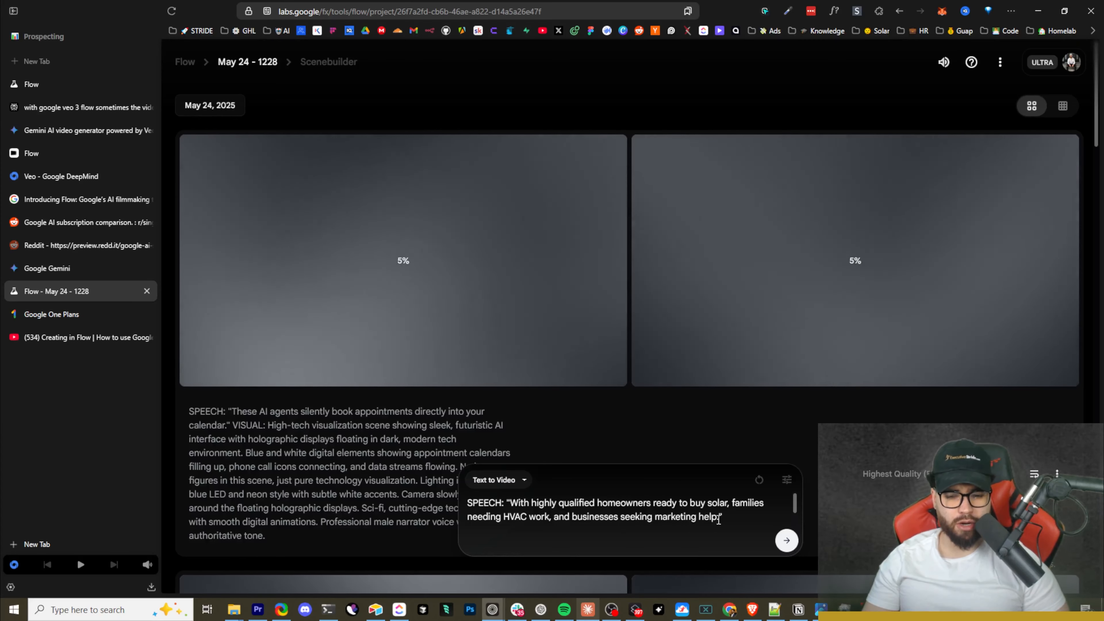
key("Return")
scroll(767, 304, "down", 10)
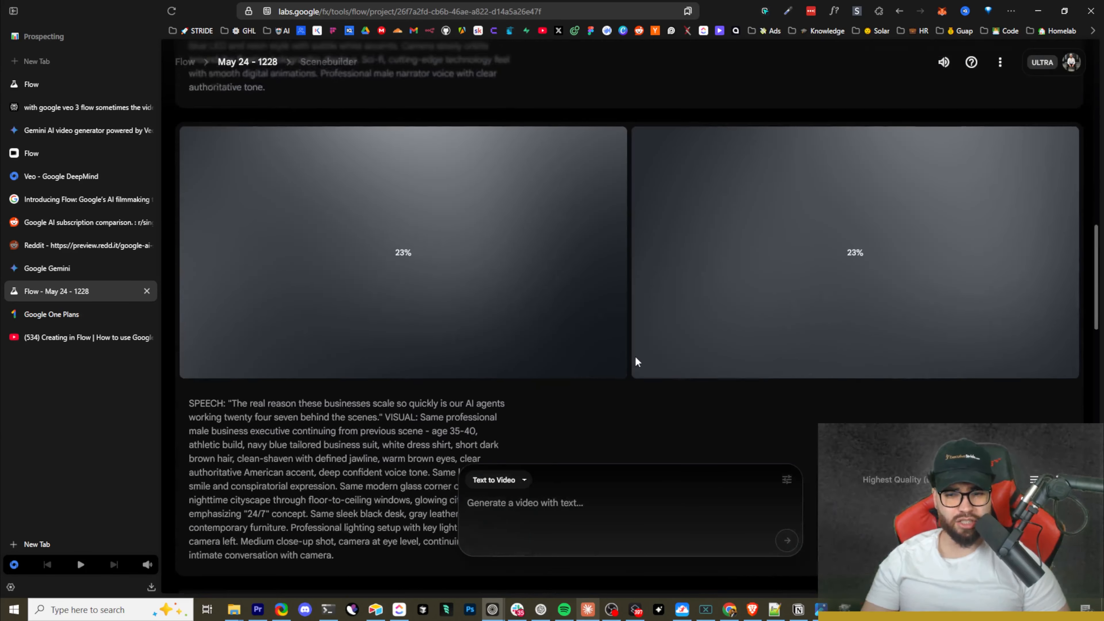
Step: Play an original Scene 3 video and both Scene 3B videos to compare how fully the executive speaks the scripted lines
scroll(687, 354, "up", 15)
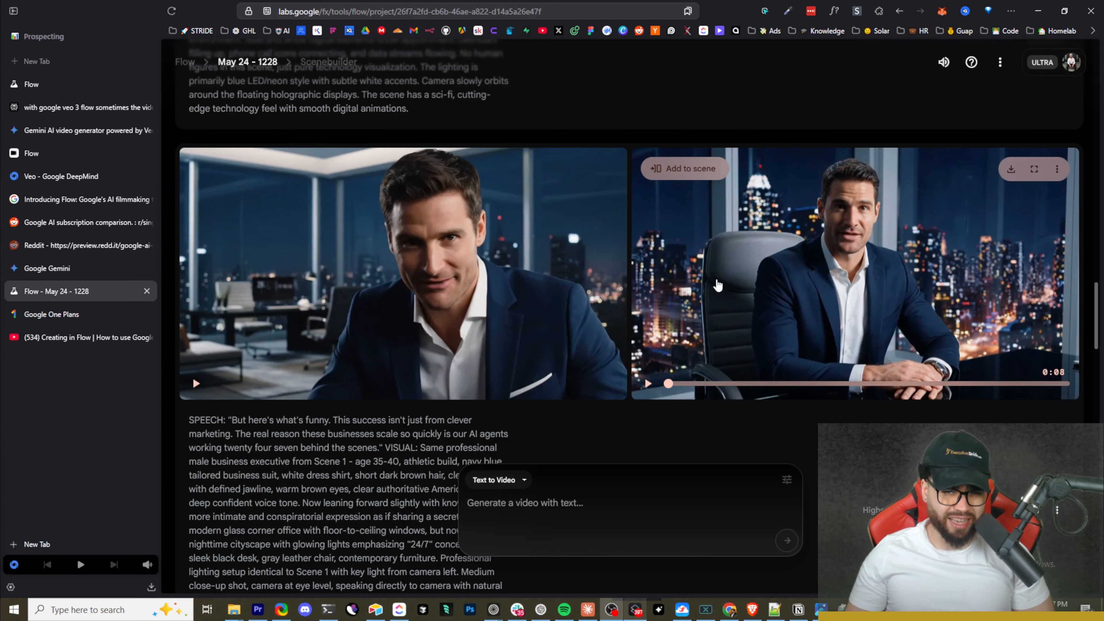
left_click(820, 298)
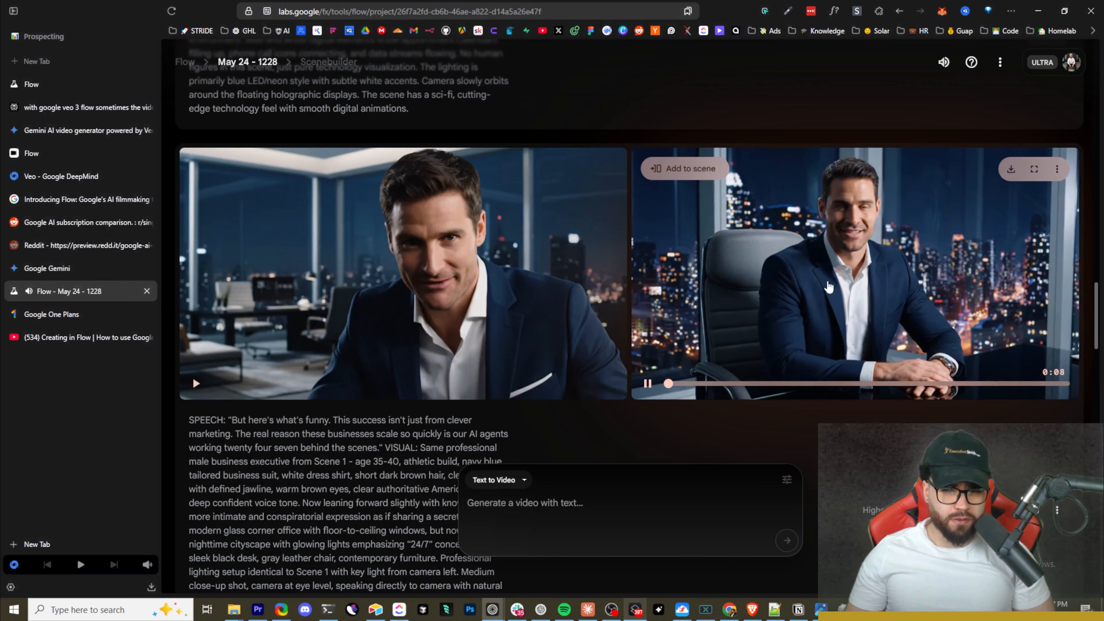
scroll(839, 304, "down", 15)
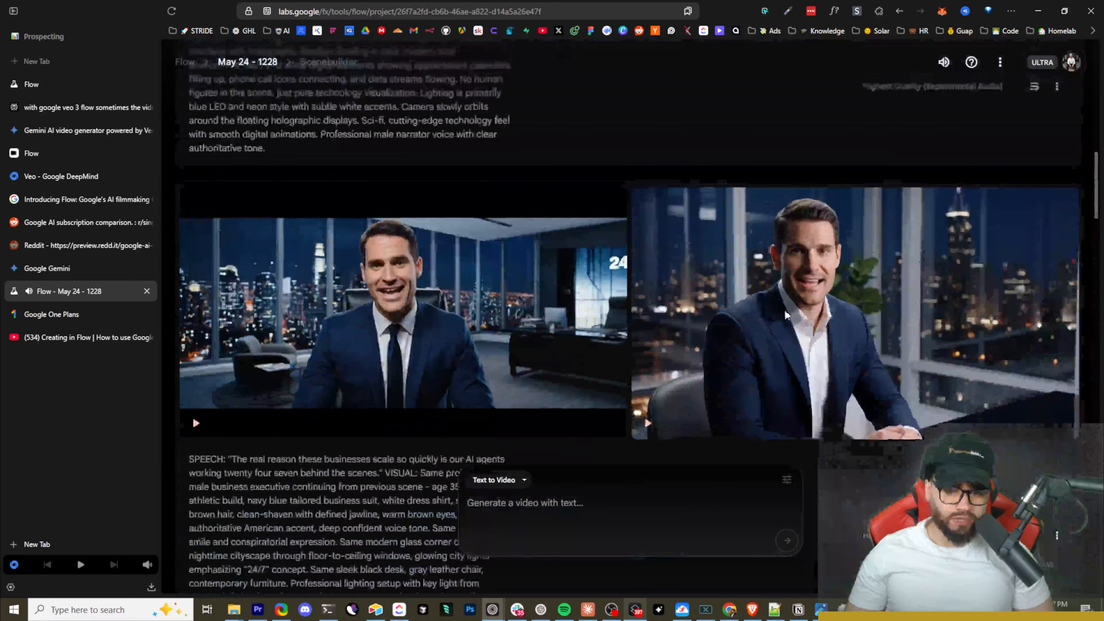
left_click(820, 318)
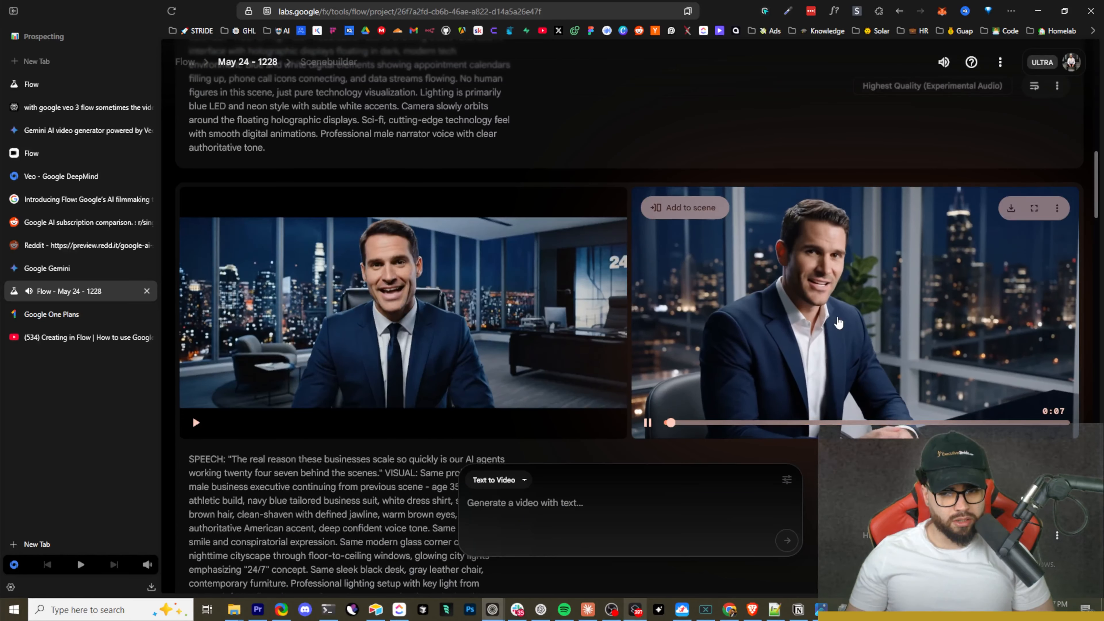
scroll(826, 313, "down", 8)
scroll(804, 305, "up", 5)
scroll(798, 303, "down", 12)
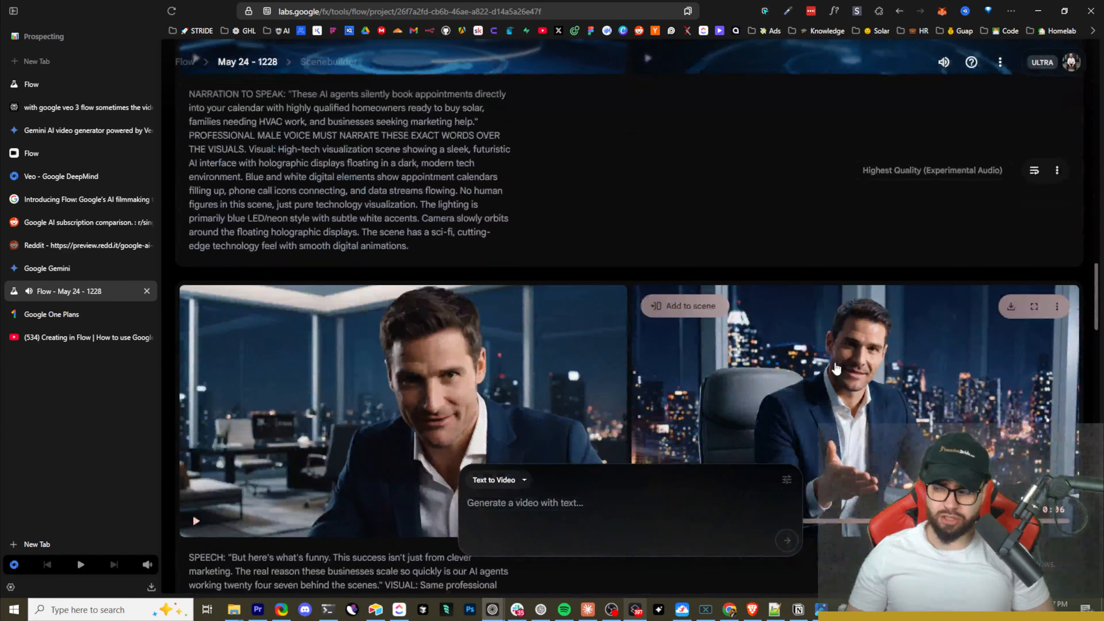
scroll(786, 344, "up", 20)
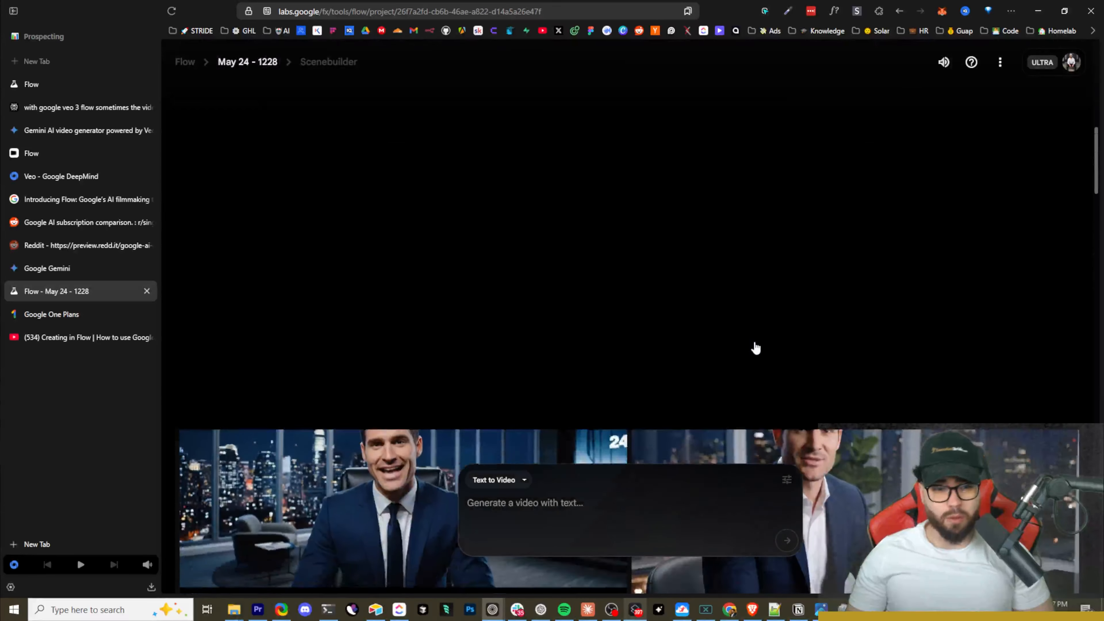
scroll(494, 370, "down", 6)
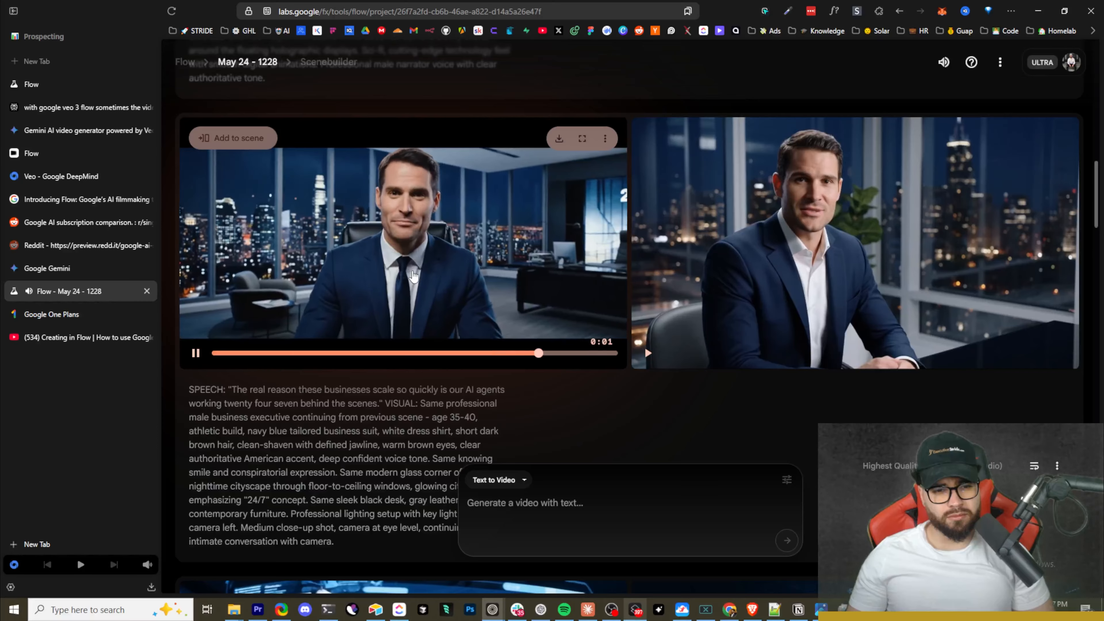
scroll(441, 312, "up", 1)
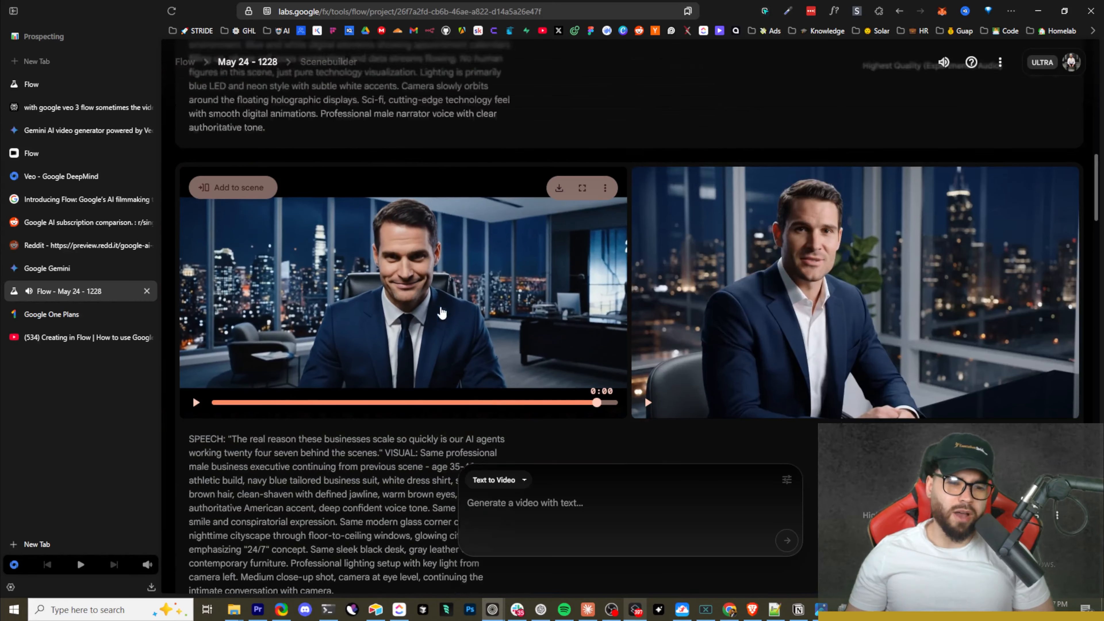
Step: Play both Scene 4A videos and check them against the prompt "These AI agents silently book appointments directly into your calendar."
scroll(442, 312, "up", 9)
scroll(733, 410, "down", 5)
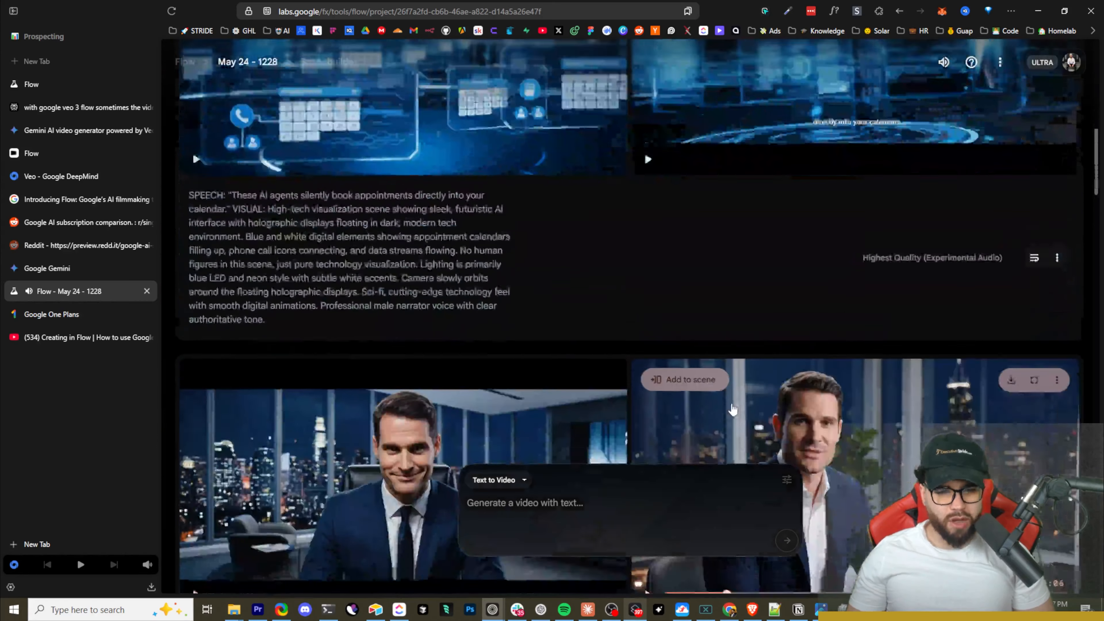
scroll(733, 410, "up", 9)
scroll(723, 314, "down", 5)
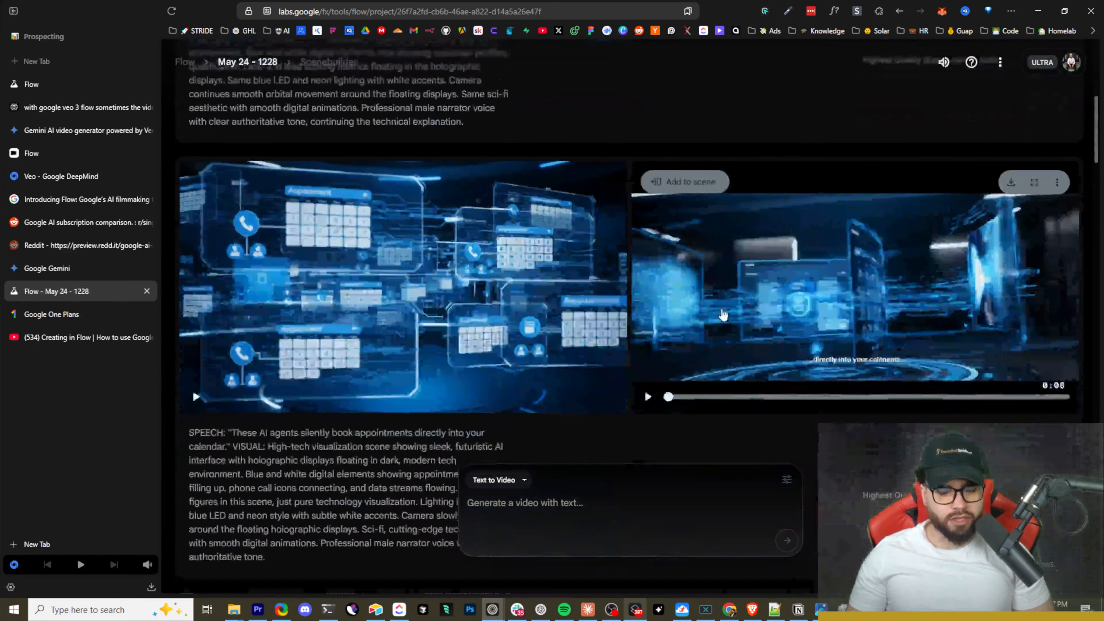
left_click(694, 293)
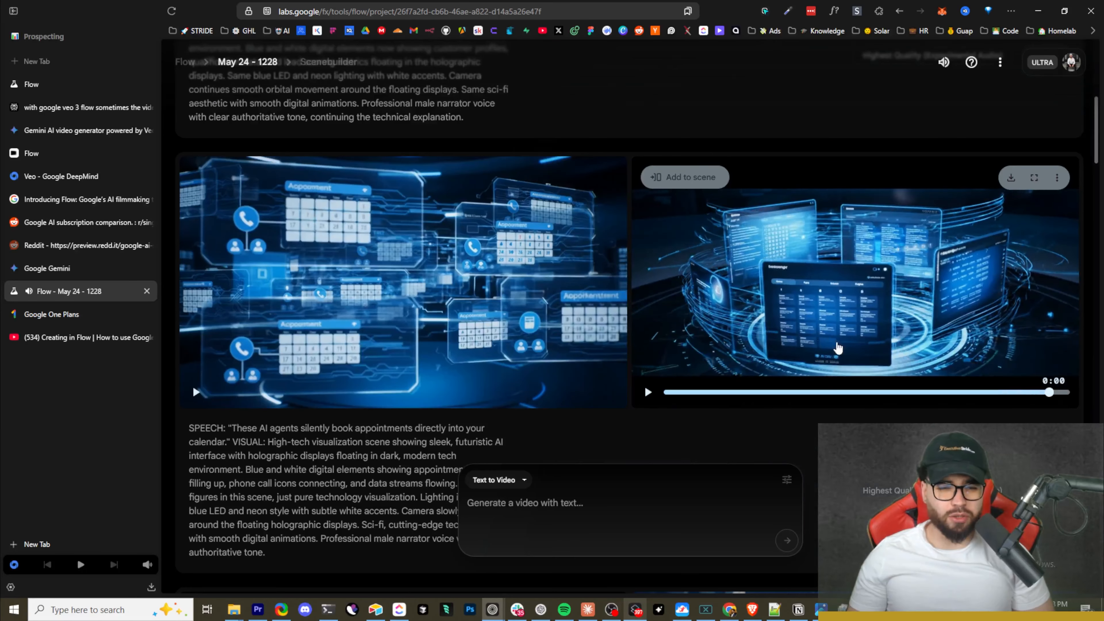
left_click(487, 326)
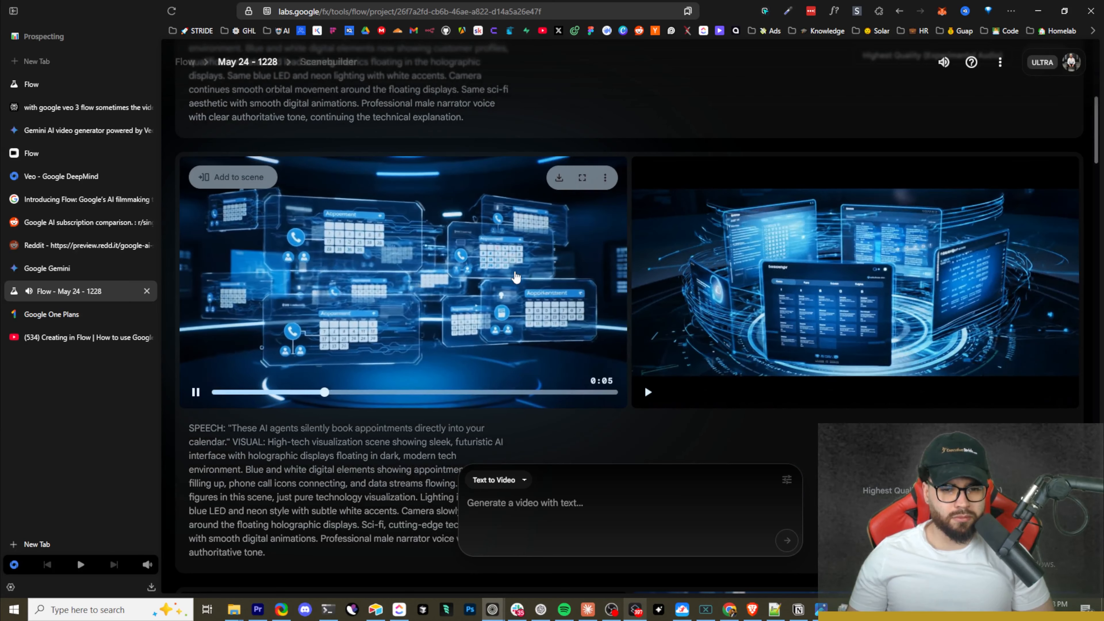
scroll(516, 277, "down", 5)
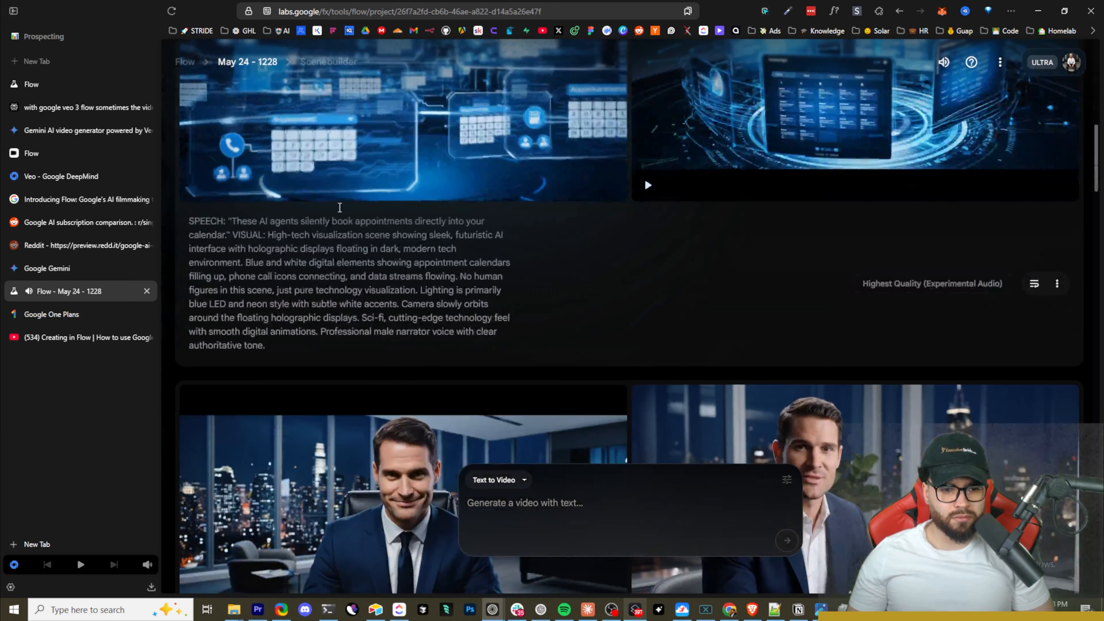
left_click(196, 185)
scroll(230, 255, "up", 1)
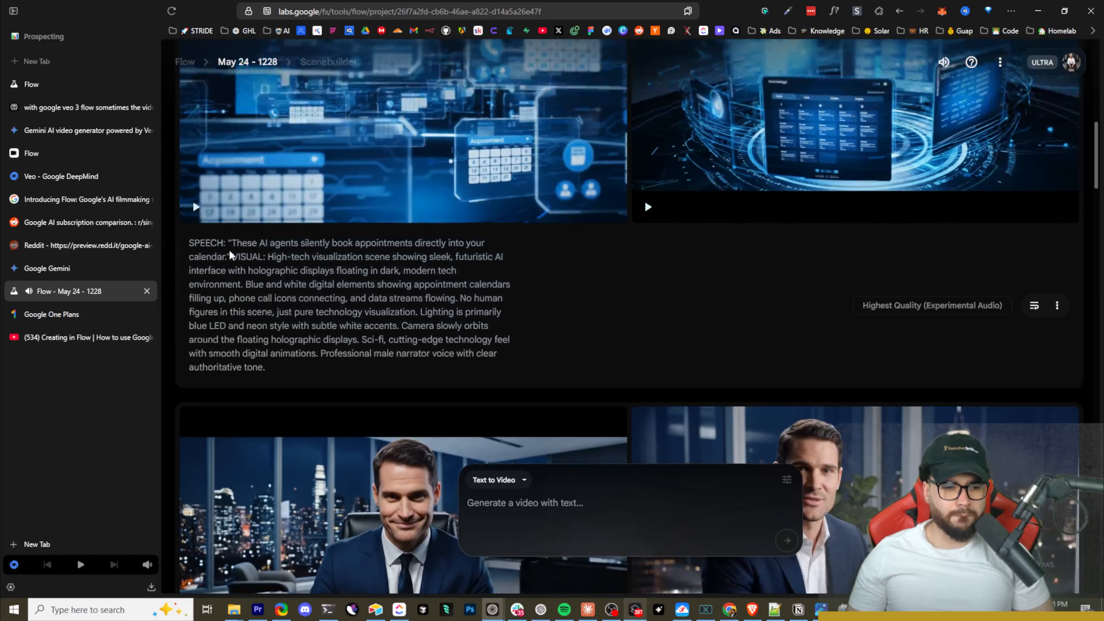
Step: Play both Scene 4B videos and examine their narration and holographic display text against the prompt
scroll(231, 255, "up", 13)
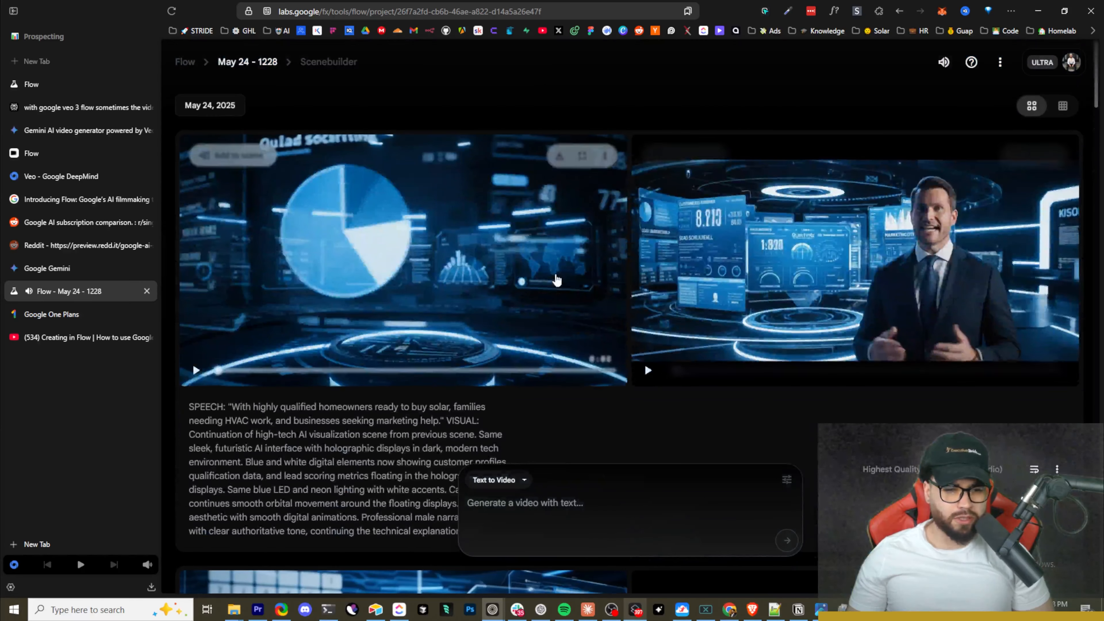
left_click(723, 263)
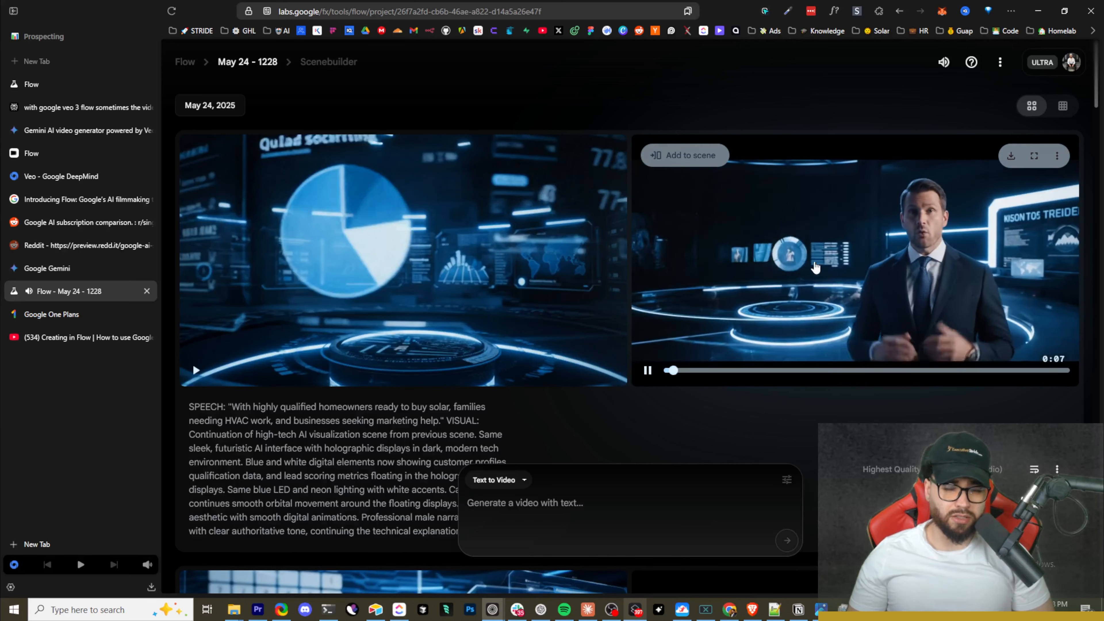
mouse_move(497, 259)
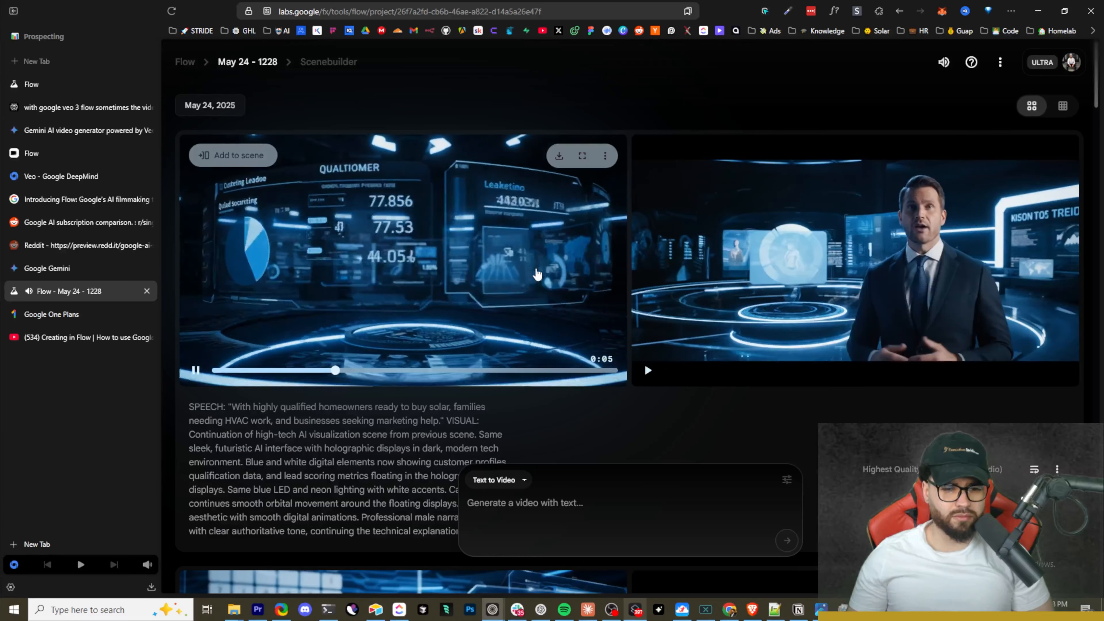
mouse_move(667, 308)
scroll(667, 308, "down", 1)
scroll(667, 308, "down", 3)
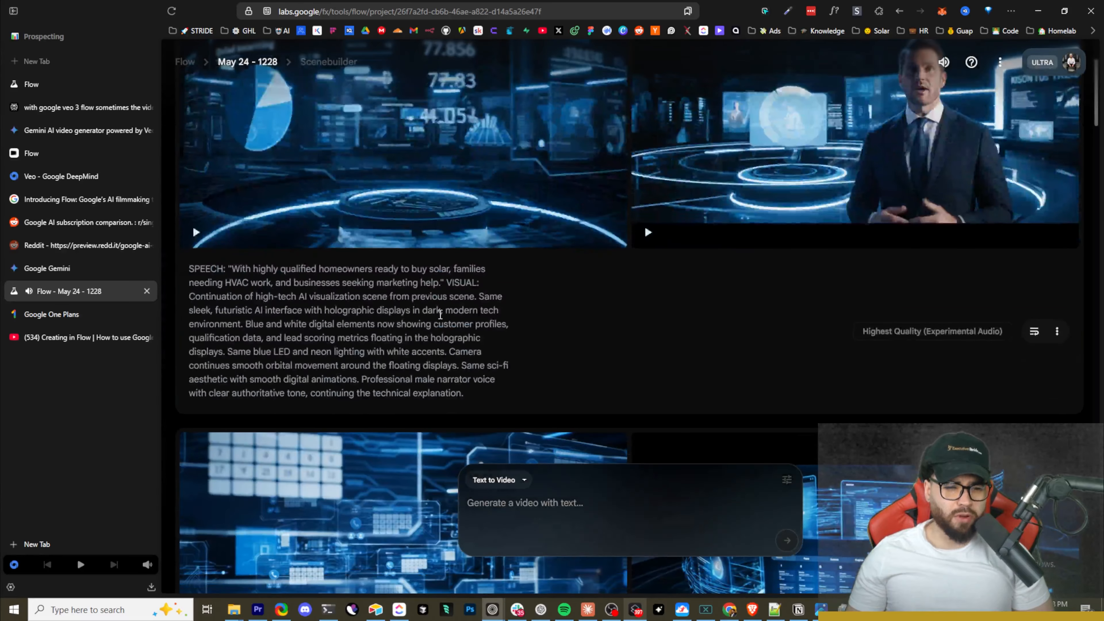
scroll(613, 312, "up", 3)
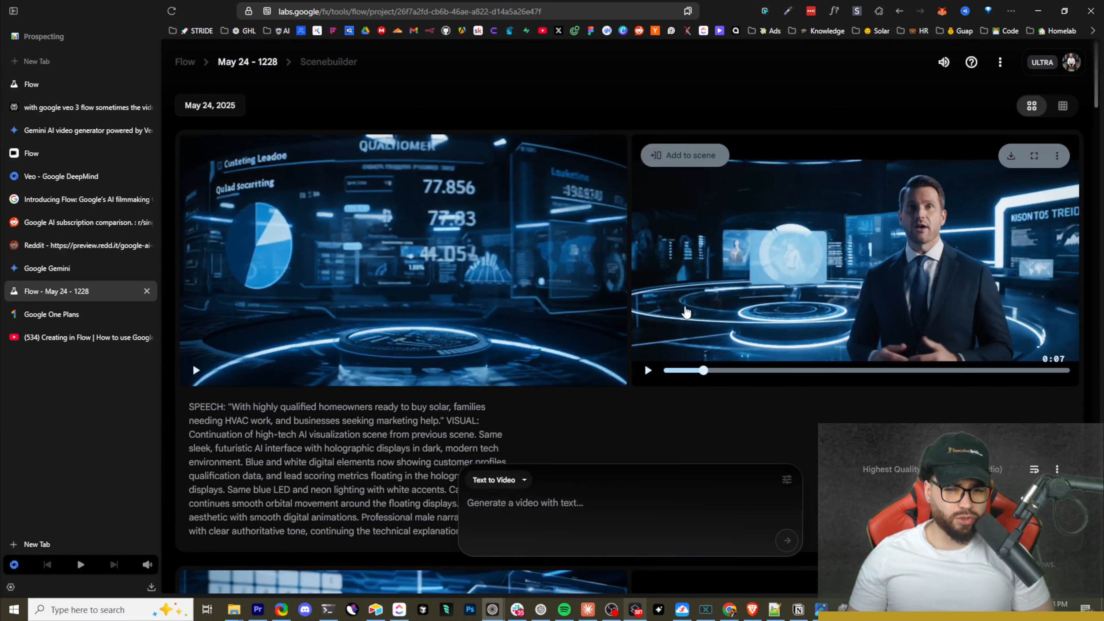
scroll(695, 322, "down", 2)
scroll(796, 315, "up", 2)
mouse_move(352, 178)
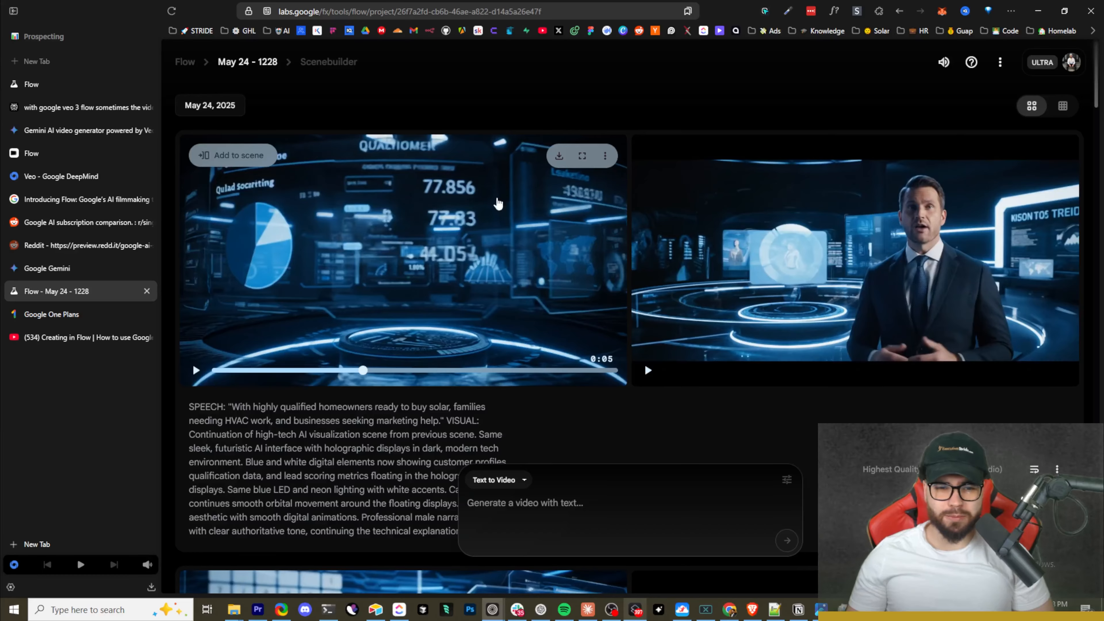
Step: Compare the Scene 4B videos with the Scene 4A and Scene 3B results, replaying the version with the presenter
scroll(478, 261, "down", 3)
scroll(652, 248, "up", 3)
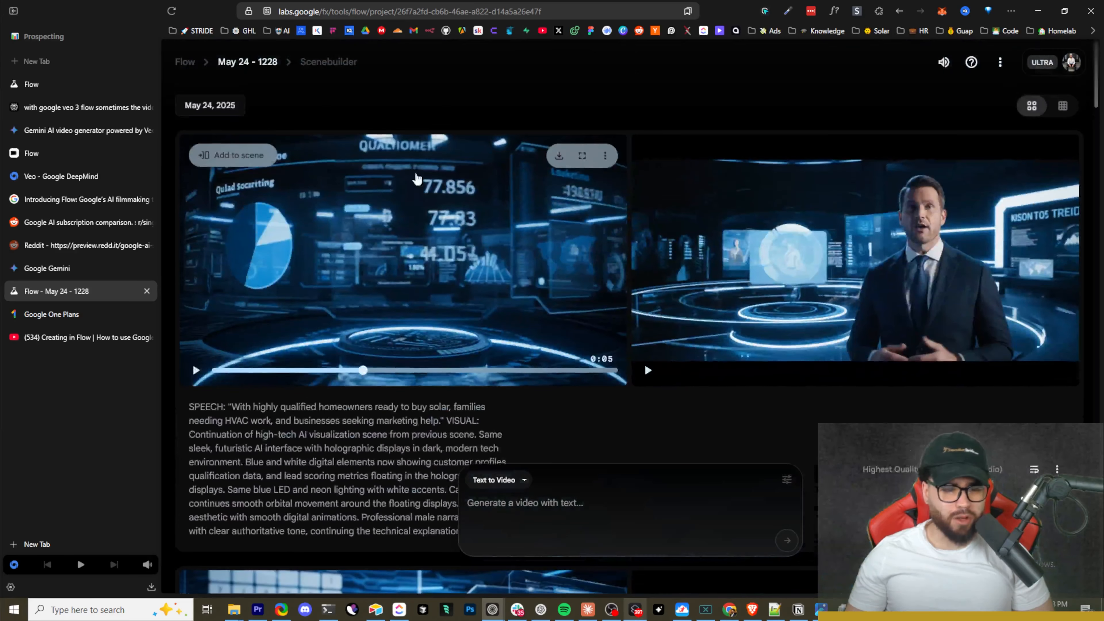
scroll(688, 240, "down", 10)
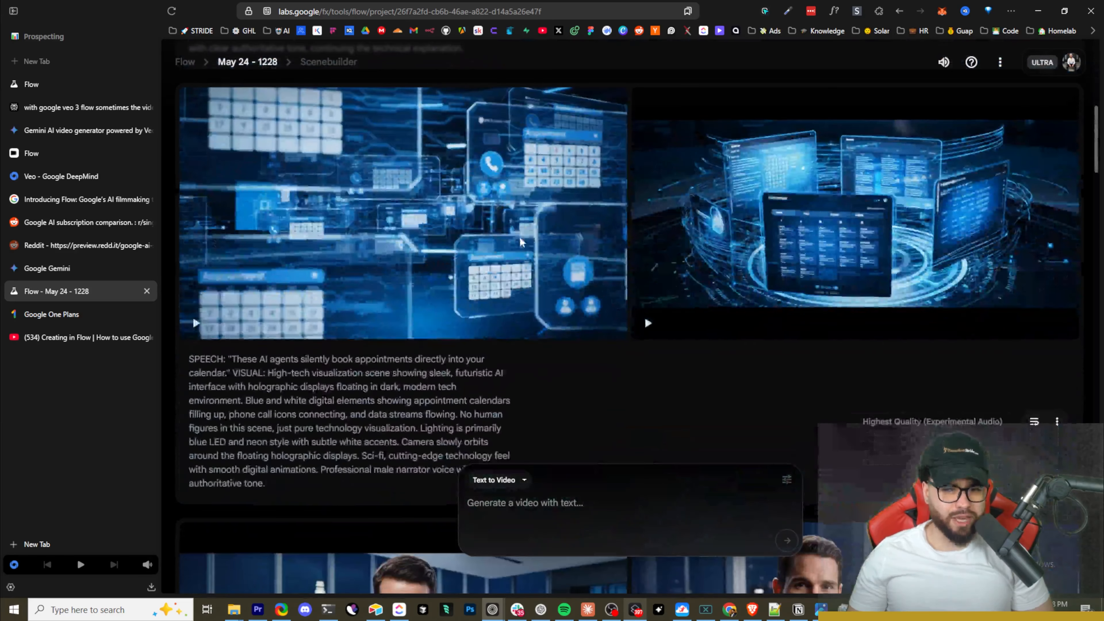
scroll(664, 242, "down", 8)
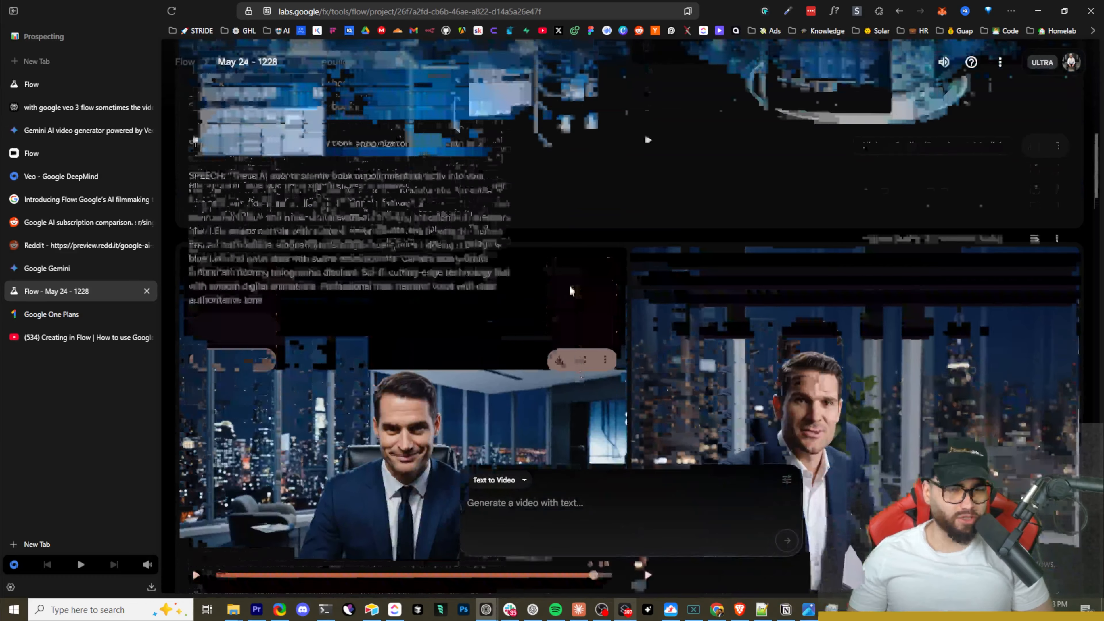
scroll(696, 243, "up", 18)
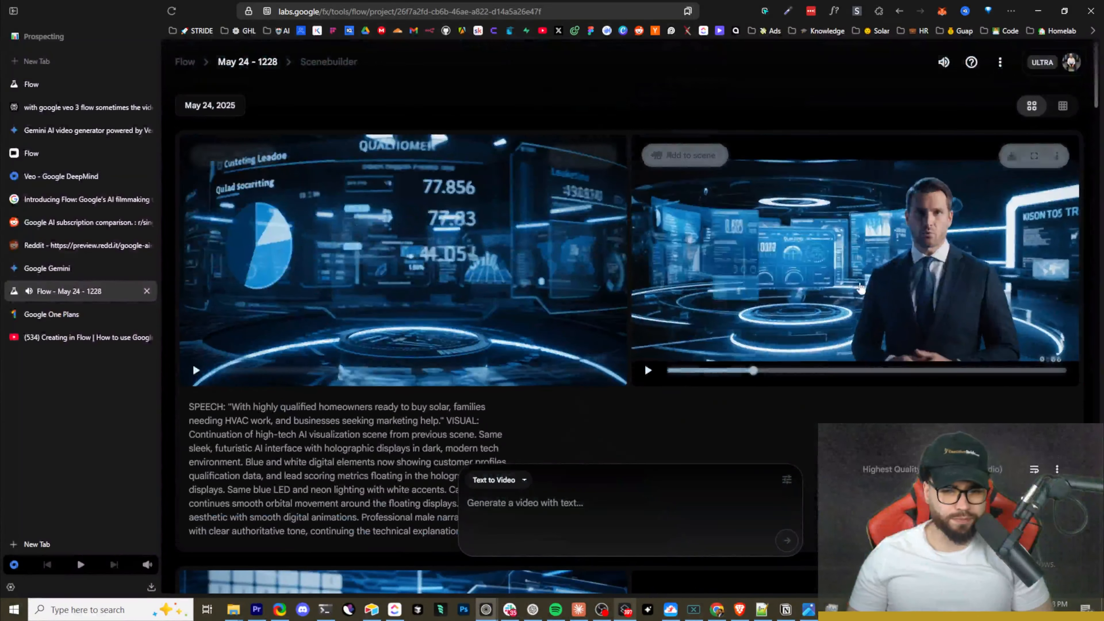
Step: Paste the revised Scene 4A prompt ending "No subtitles, no captions, no text overlay.", check the output settings, and generate its videos
left_click_drag(96, 525, 233, 521)
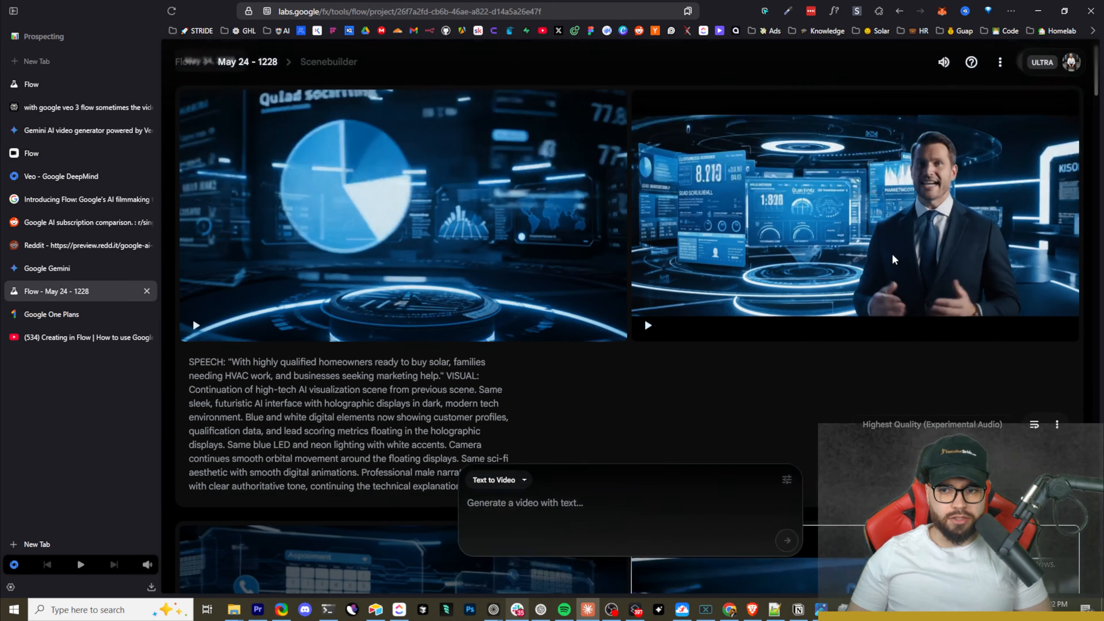
scroll(644, 498, "up", 10)
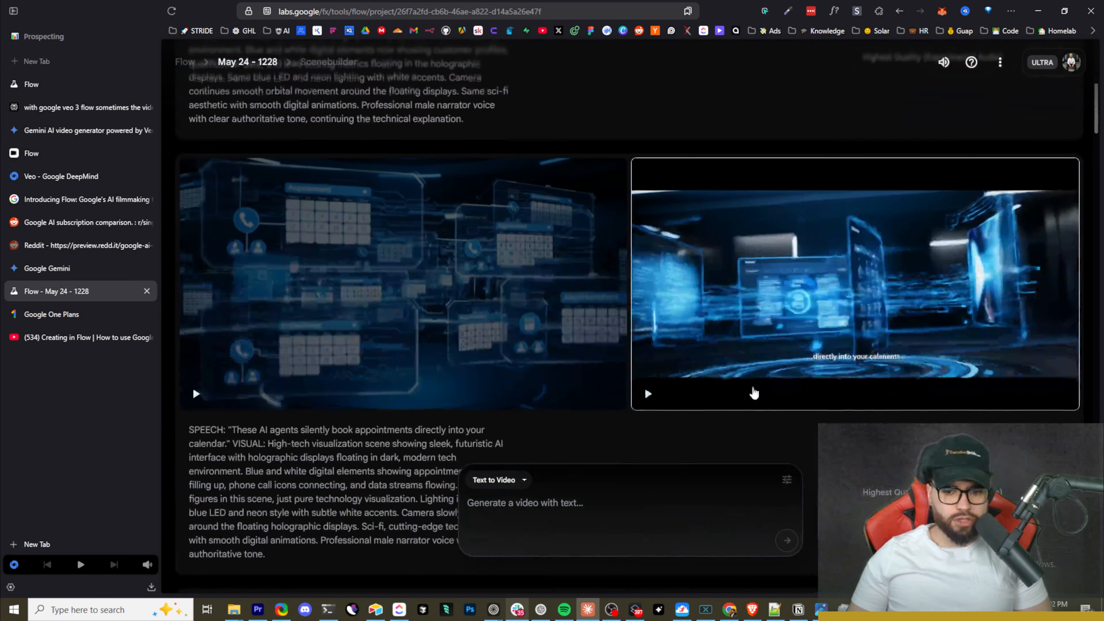
key("ctrl+v")
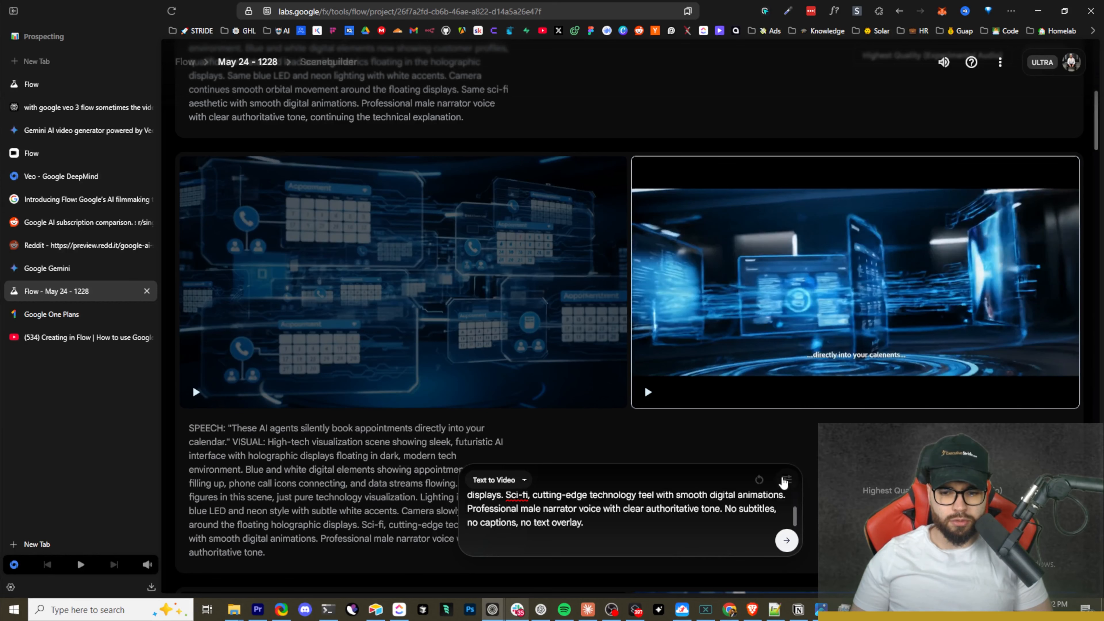
left_click(785, 480)
left_click(782, 546)
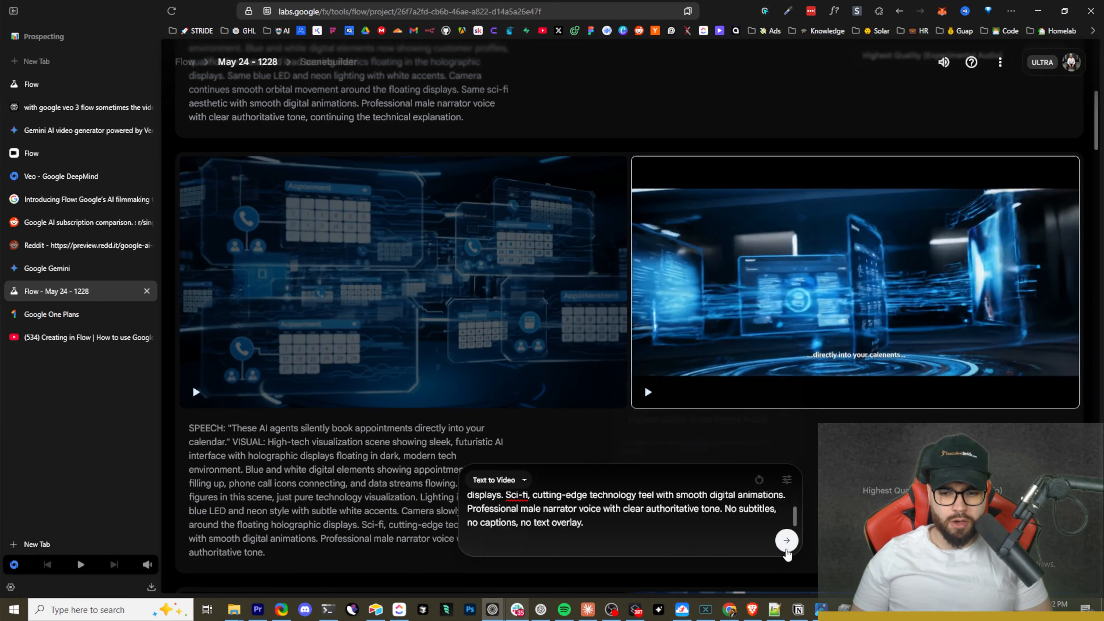
Step: Paste the revised Scene 4B prompt beginning "With highly qualified homeowners ready to buy solar", ending with the no-subtitles instruction, and generate its videos
key("ctrl+v")
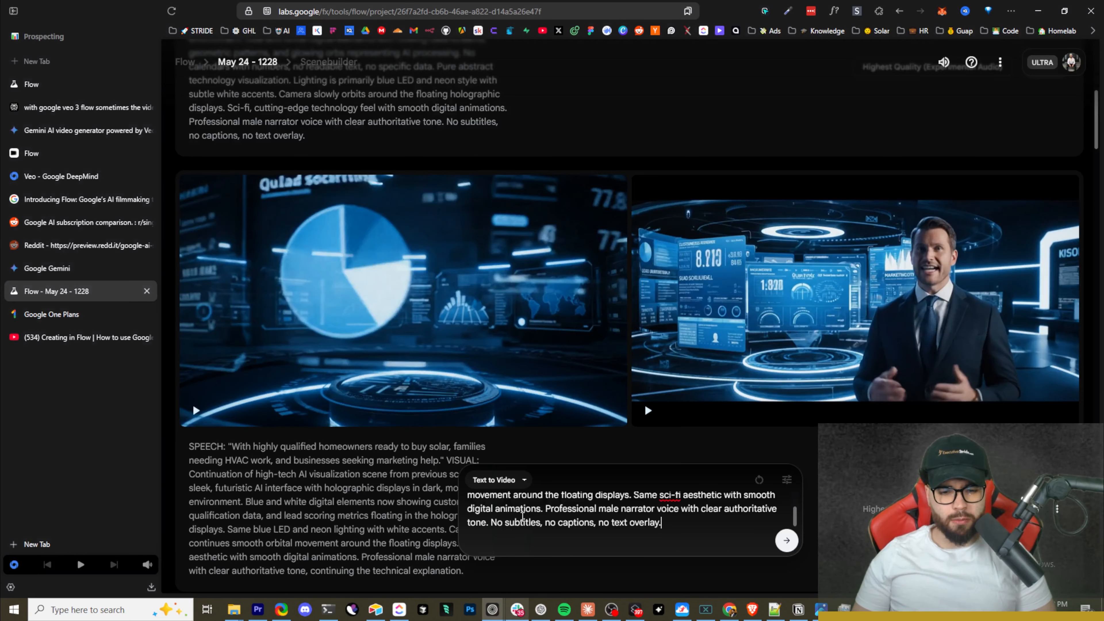
scroll(521, 517, "up", 5)
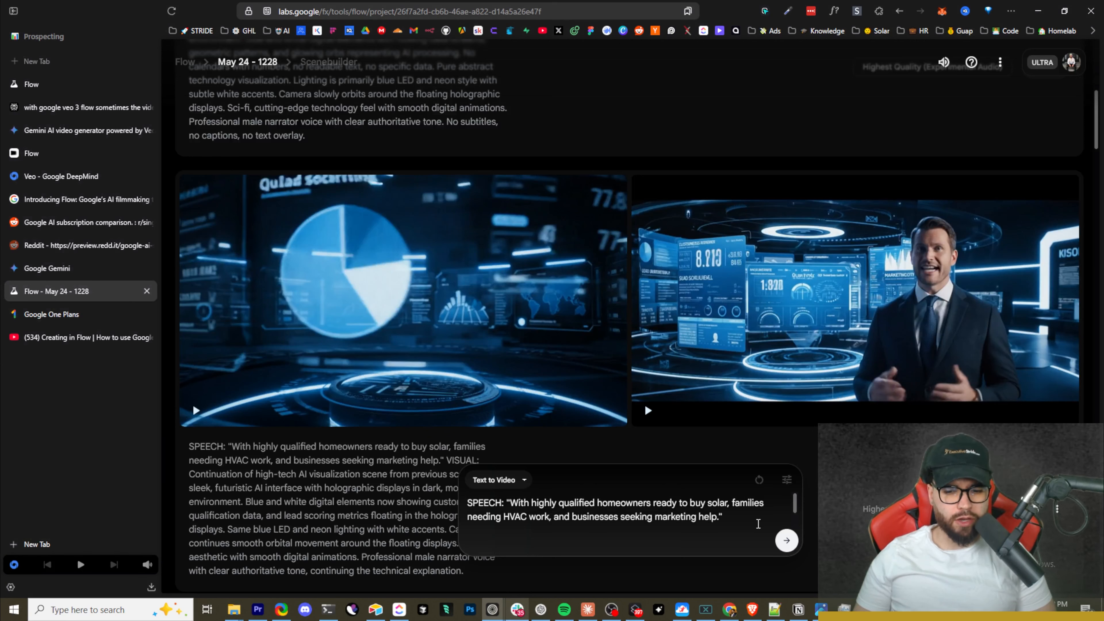
left_click(788, 544)
Step: Generate videos from the "So if you run a solar company, HVAC business, or marketing agency" prompt and the prompt ending "emphatic hand gestures emphasizing the guarantee."
key("ctrl+v")
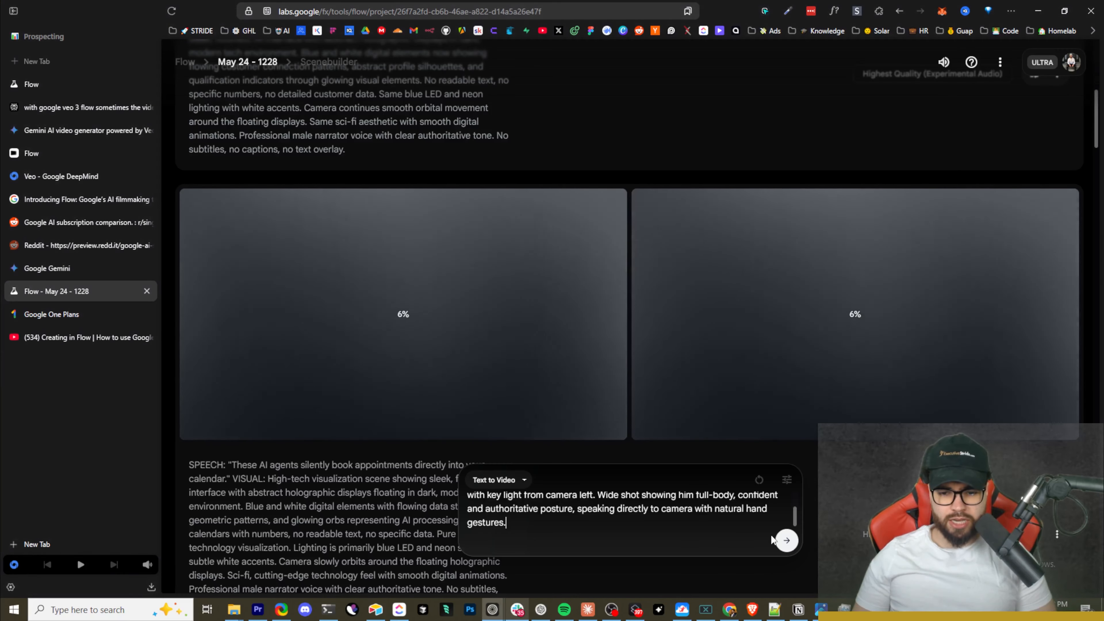
left_click(787, 542)
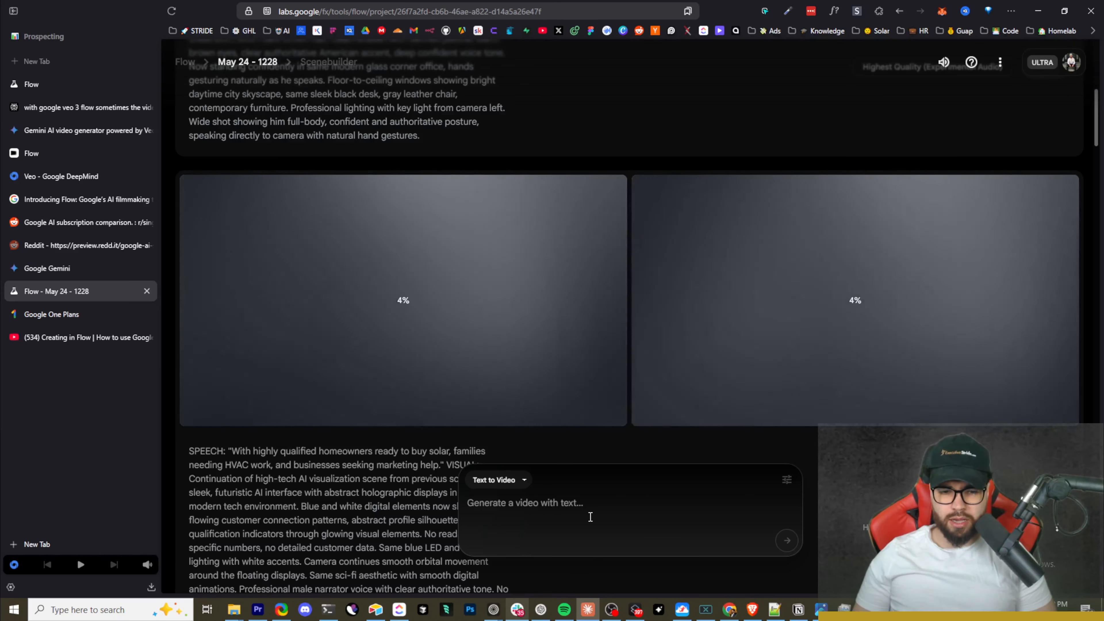
key("ctrl+v")
scroll(522, 322, "up", 8)
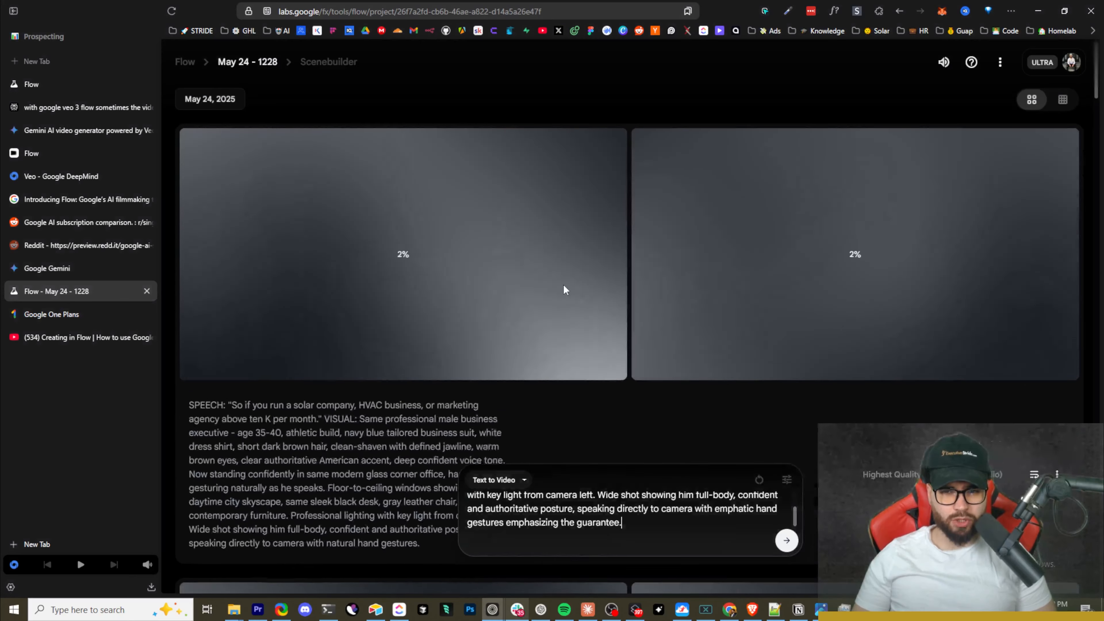
scroll(627, 331, "down", 20)
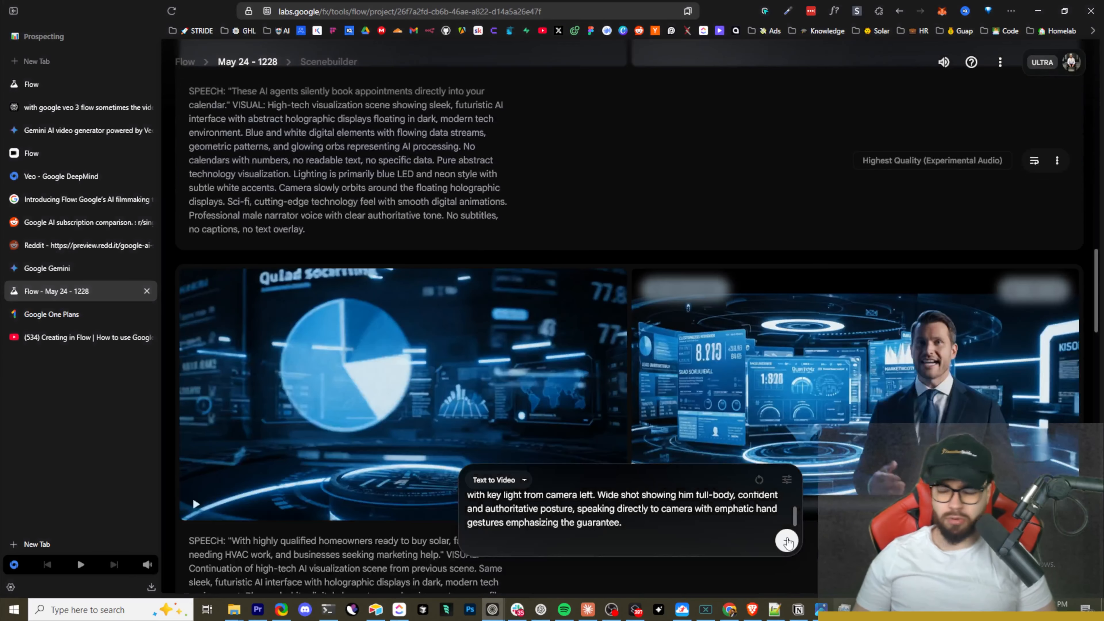
left_click(787, 542)
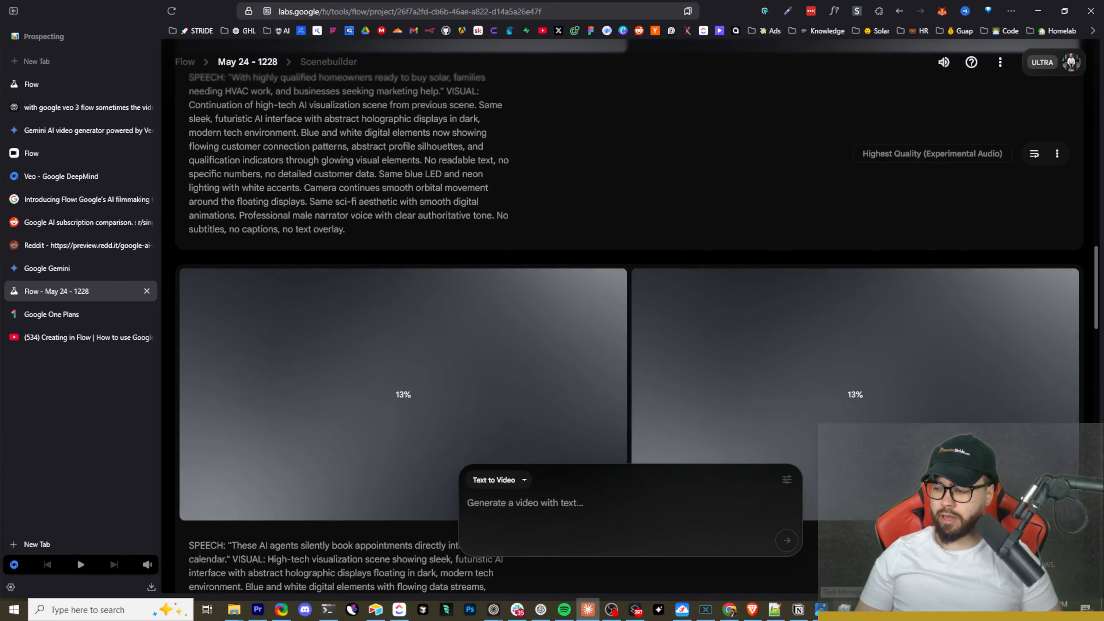
Step: Paste the prompt beginning "DIALOGUE TO SPEAK: If they don't outperform, you literally don't pay a single cent" and generate its videos
left_click(524, 503)
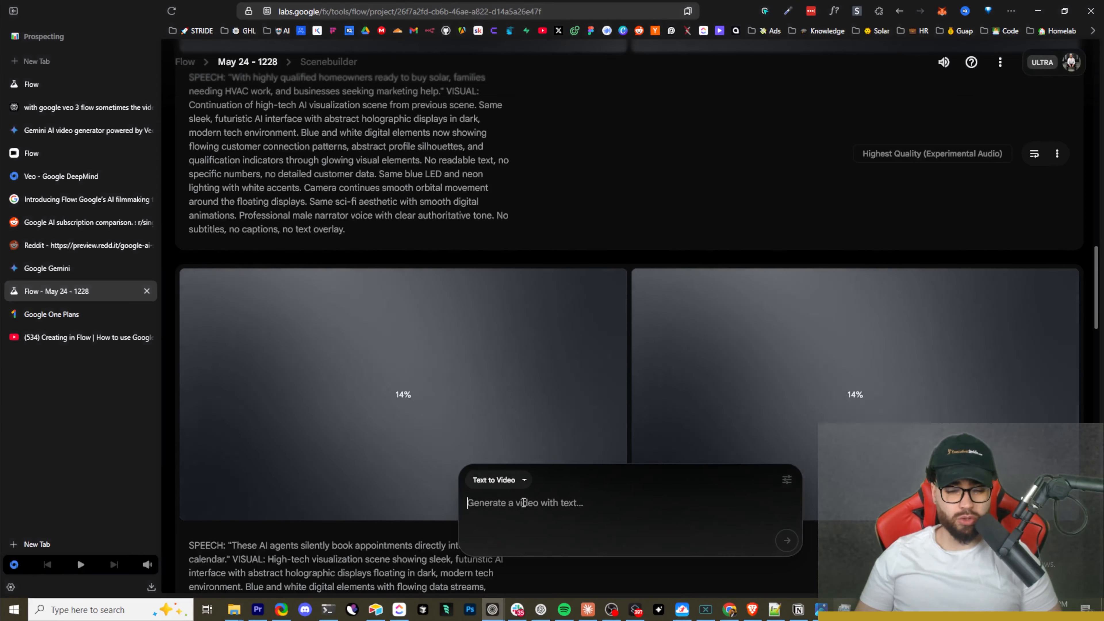
key("ctrl+v")
scroll(565, 509, "up", 5)
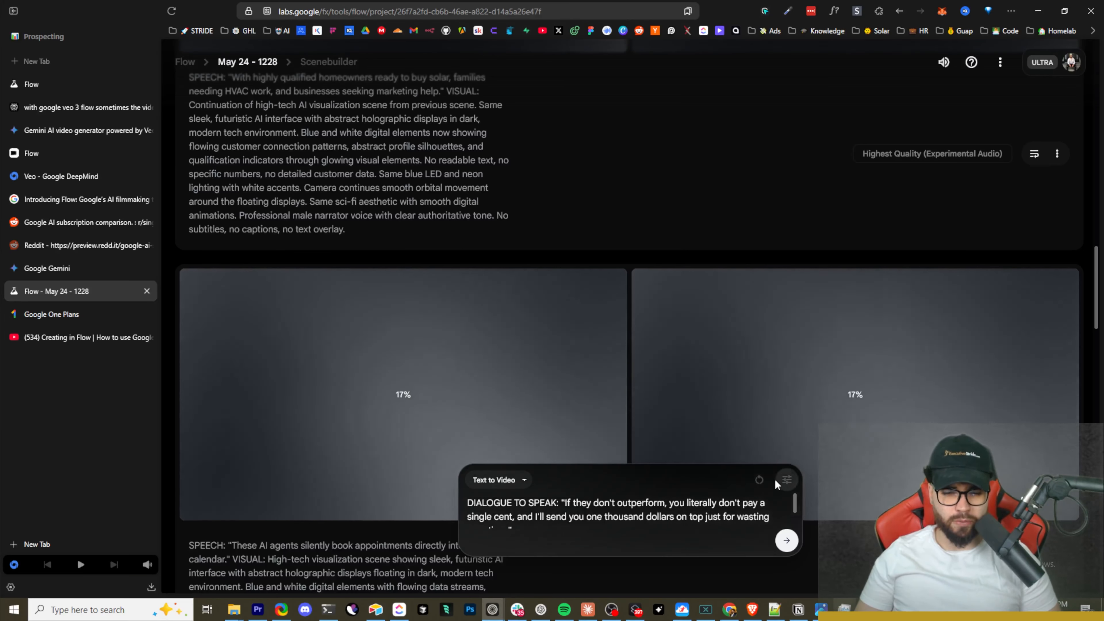
key("Return")
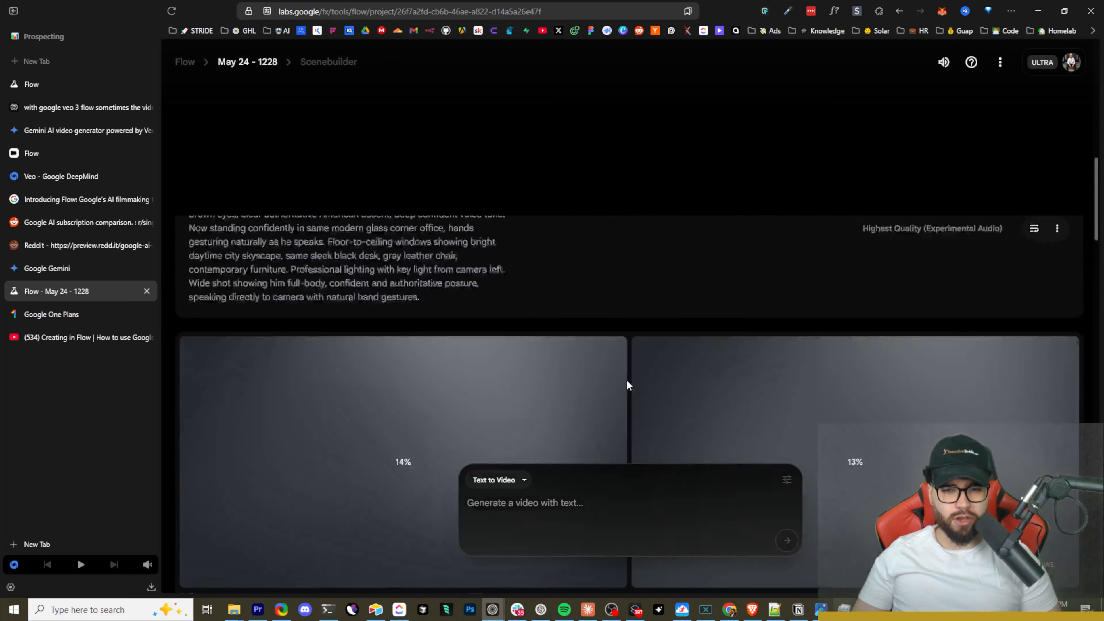
Step: Review both regenerated "These AI agents silently book appointments" videos, playing each version and checking for text overlays
scroll(628, 383, "up", 15)
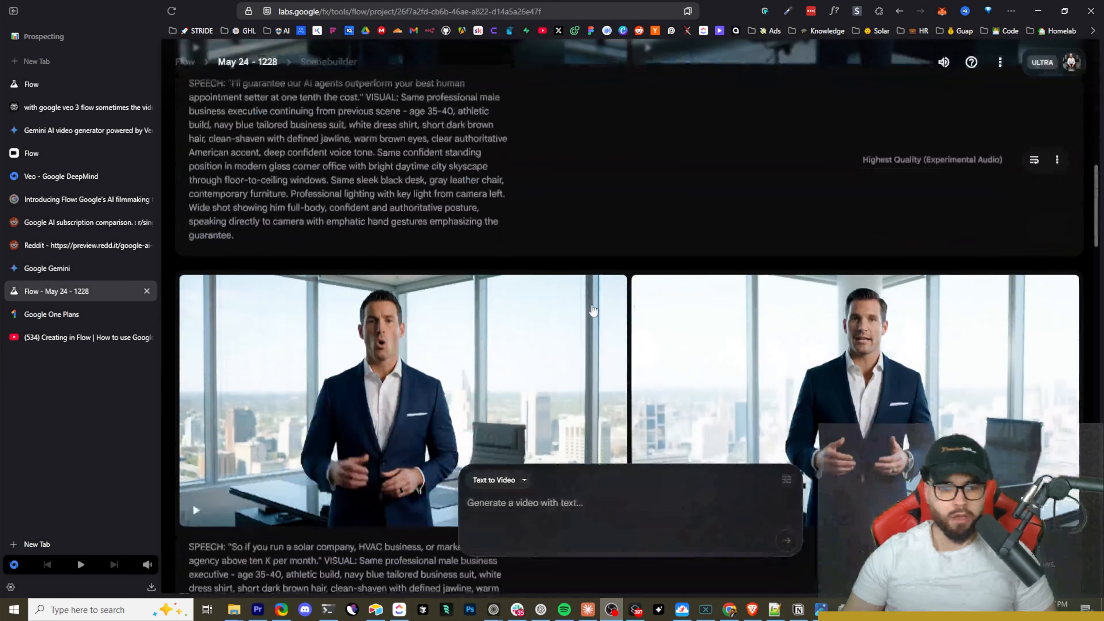
scroll(608, 318, "down", 12)
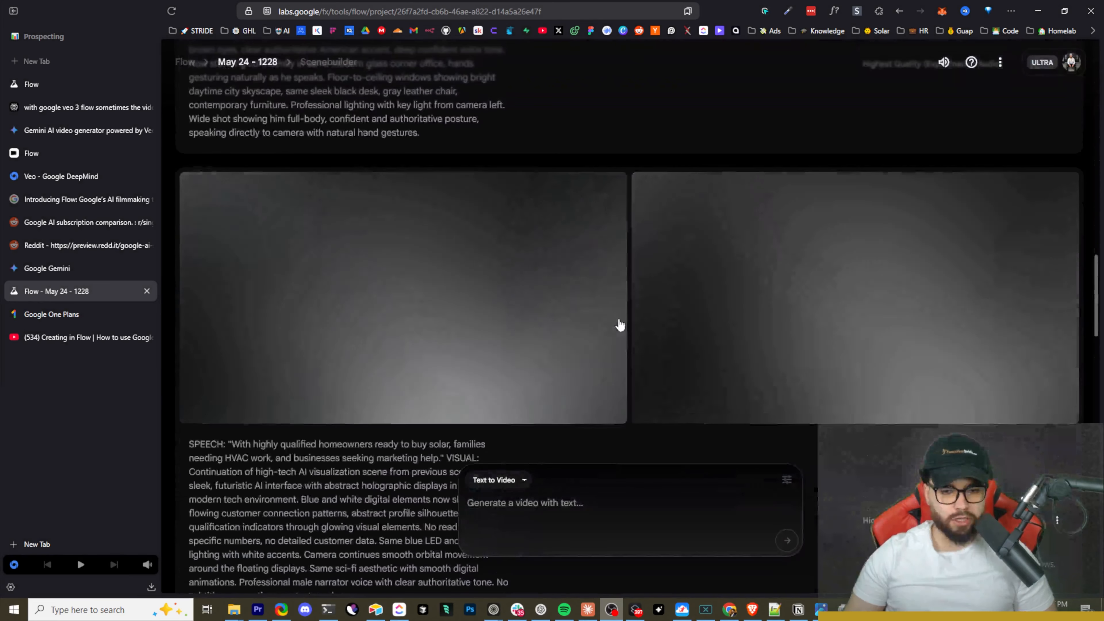
scroll(620, 326, "down", 5)
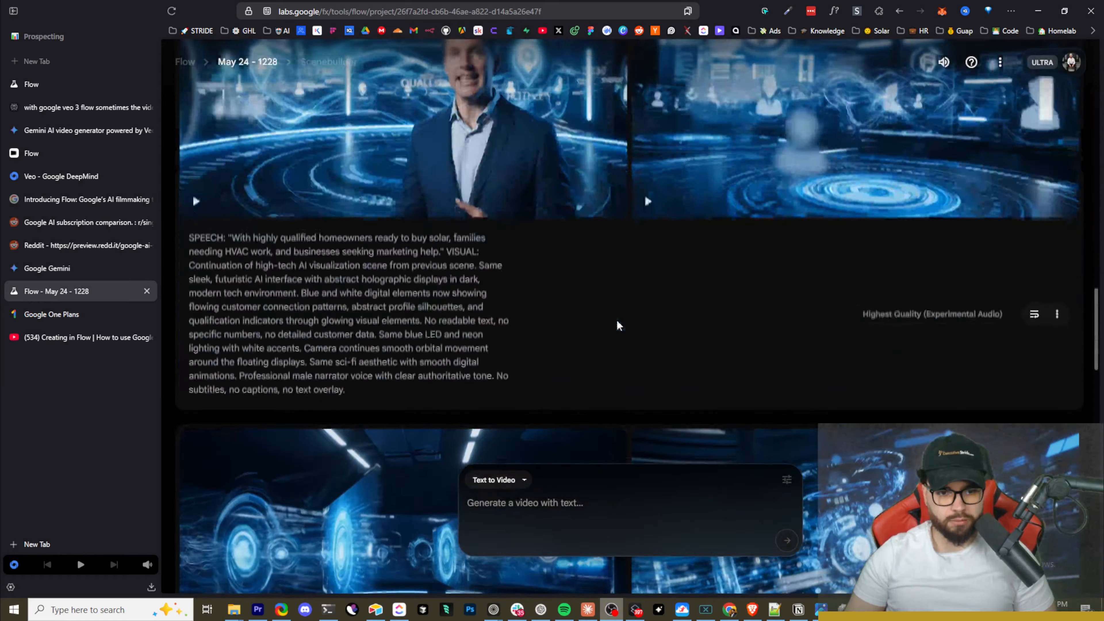
scroll(619, 325, "down", 8)
mouse_move(687, 294)
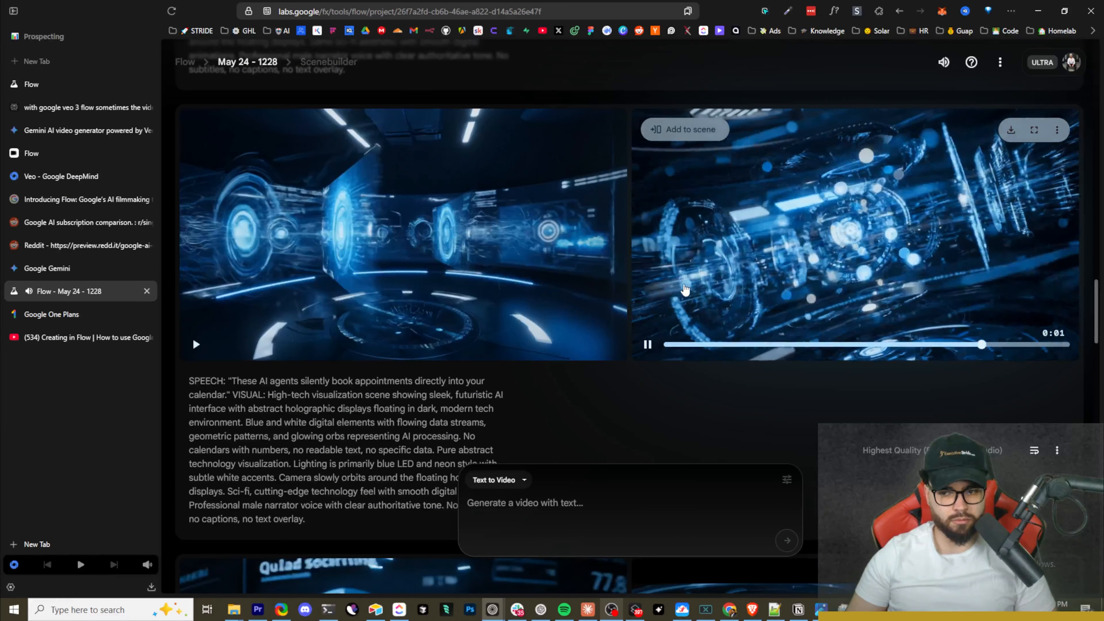
mouse_move(470, 273)
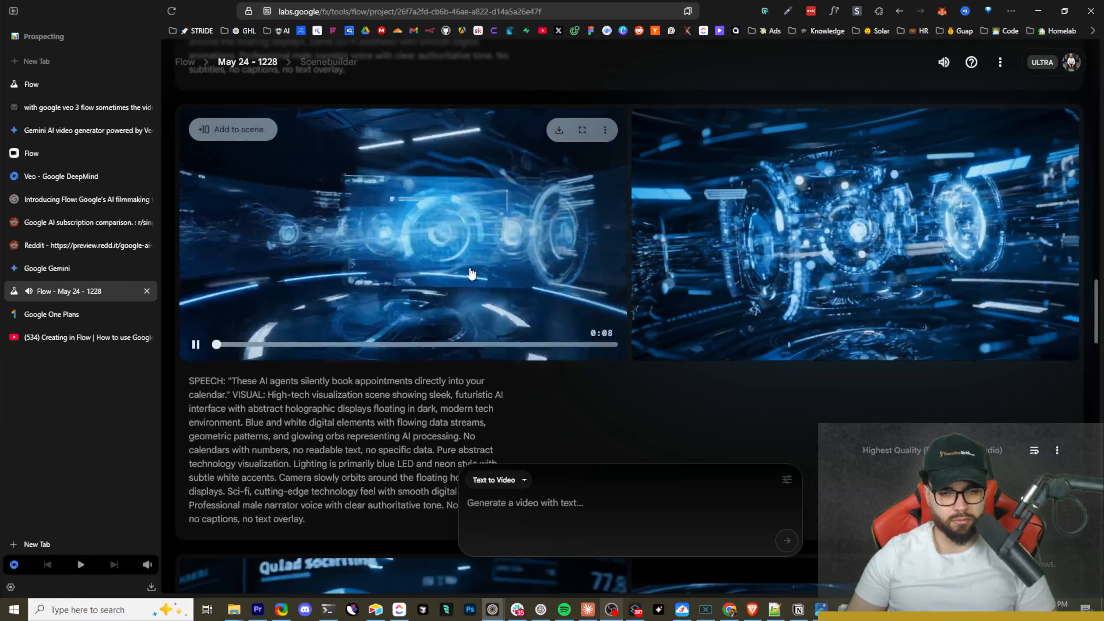
scroll(628, 344, "up", 2)
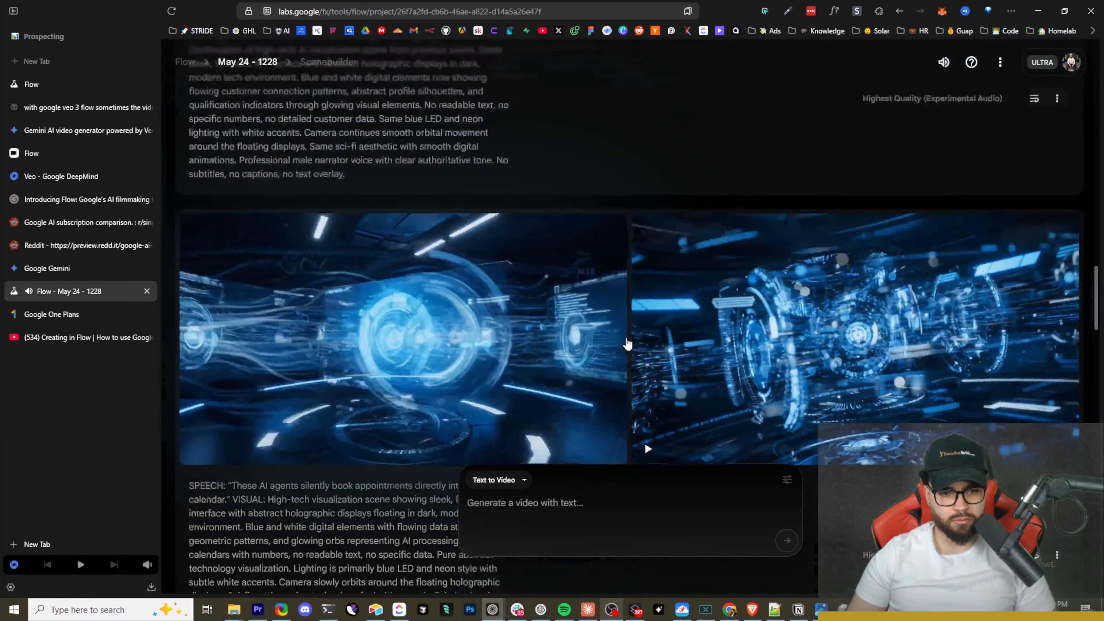
scroll(608, 344, "up", 3)
scroll(607, 344, "down", 3)
mouse_move(493, 348)
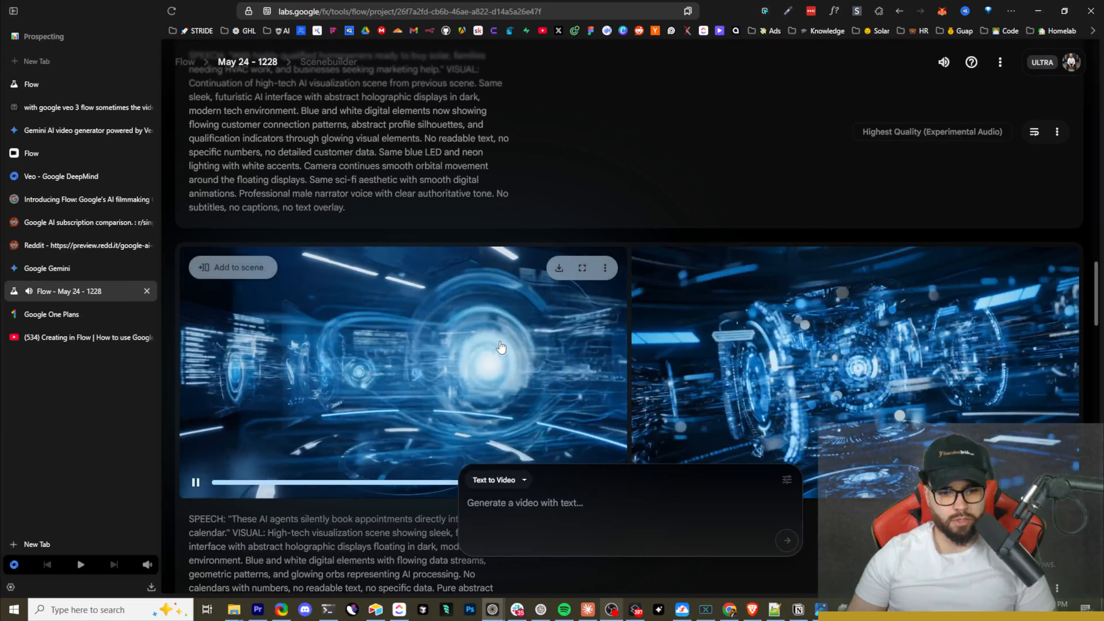
Step: Play both regenerated "With highly qualified homeowners ready to buy solar" videos, comparing the presenter version with the abstract one
scroll(506, 357, "up", 2)
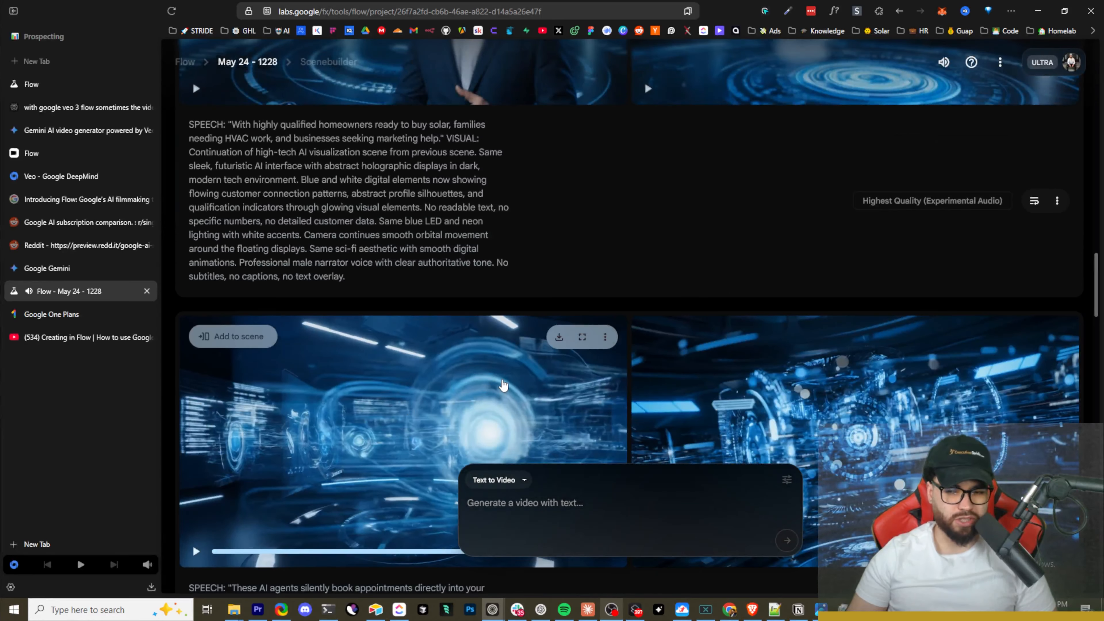
scroll(508, 374, "up", 1)
scroll(604, 331, "up", 3)
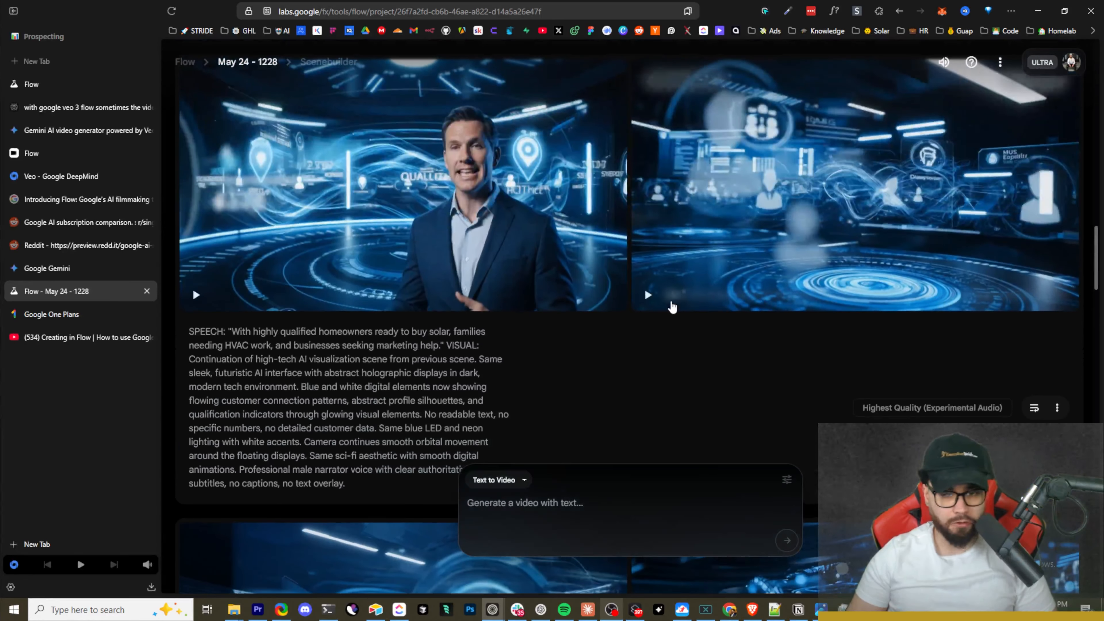
scroll(672, 306, "up", 9)
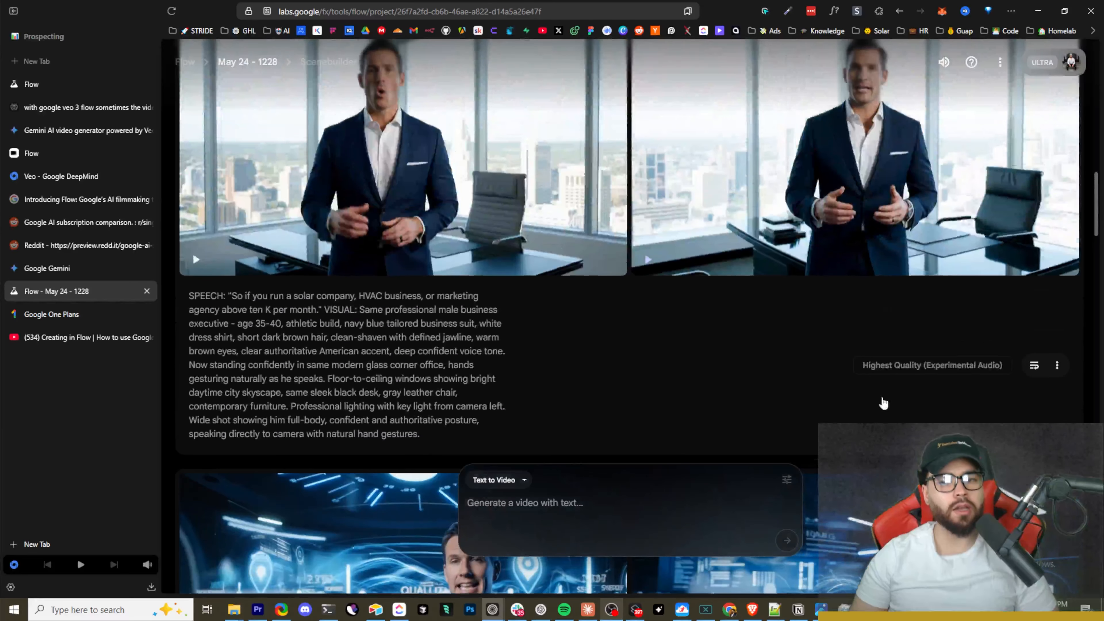
scroll(884, 403, "down", 8)
mouse_move(492, 297)
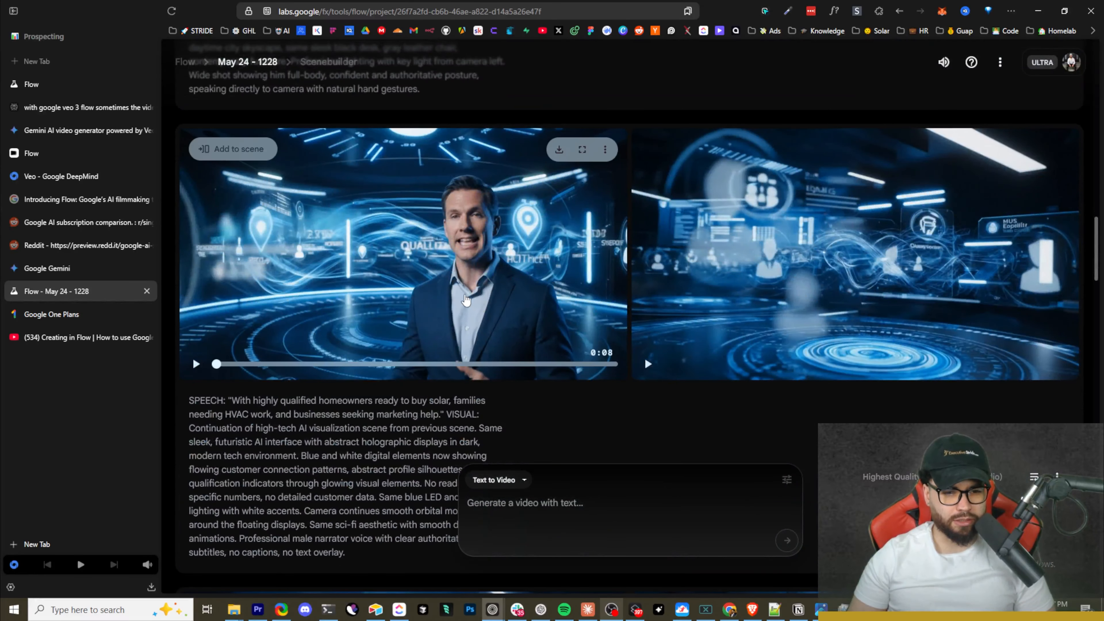
left_click(460, 297)
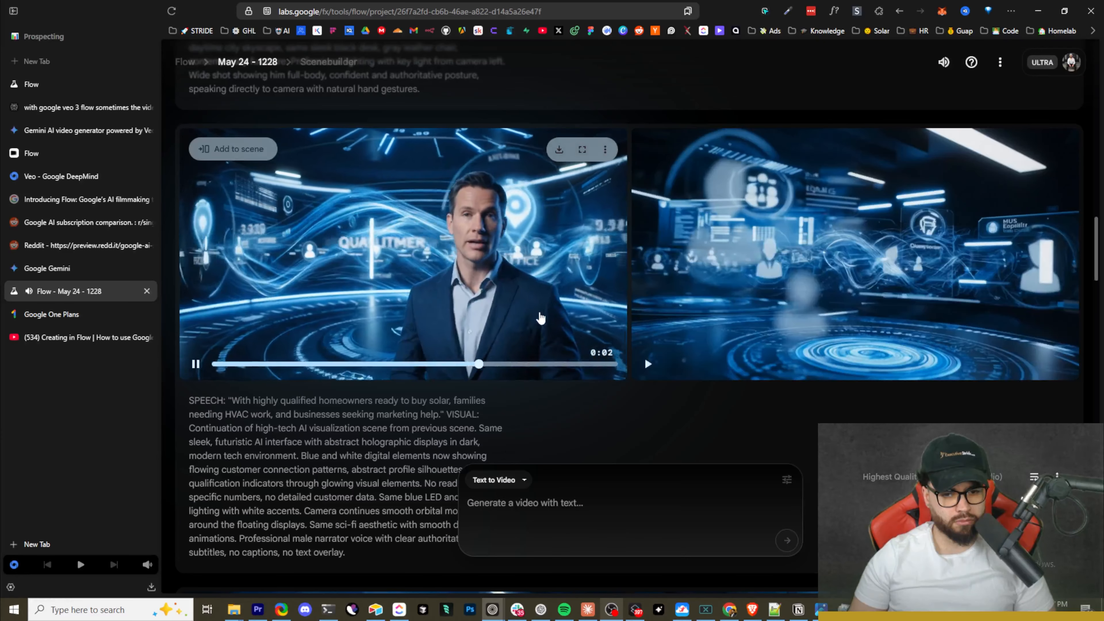
left_click(743, 330)
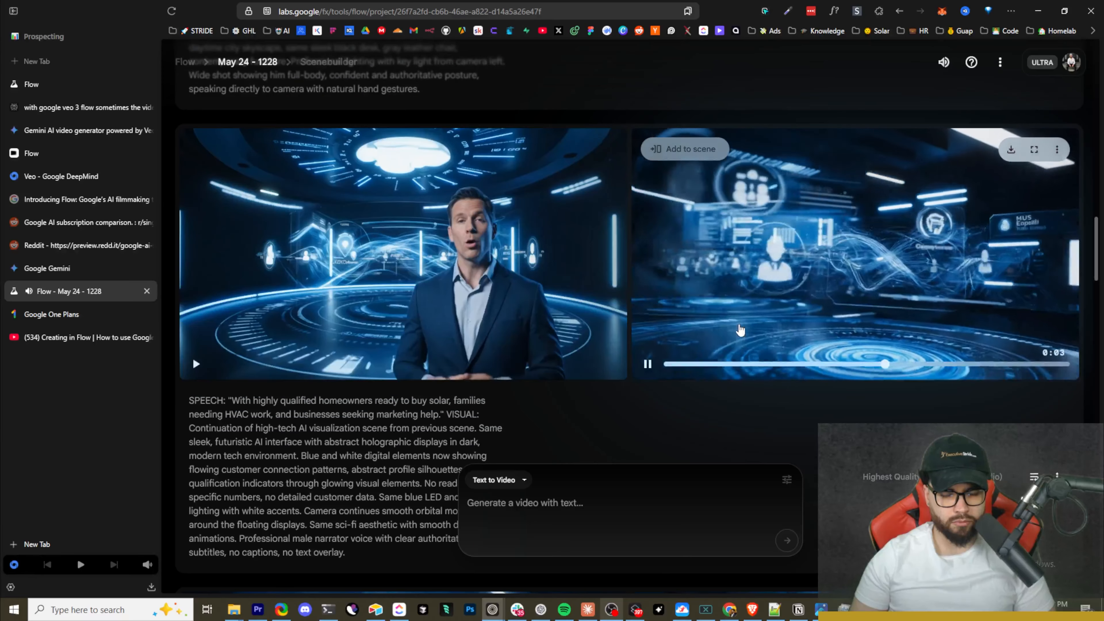
Step: Play the "So if you run a solar company" videos and the "I'll guarantee our AI agents" videos, comparing both versions of each
scroll(779, 360, "up", 10)
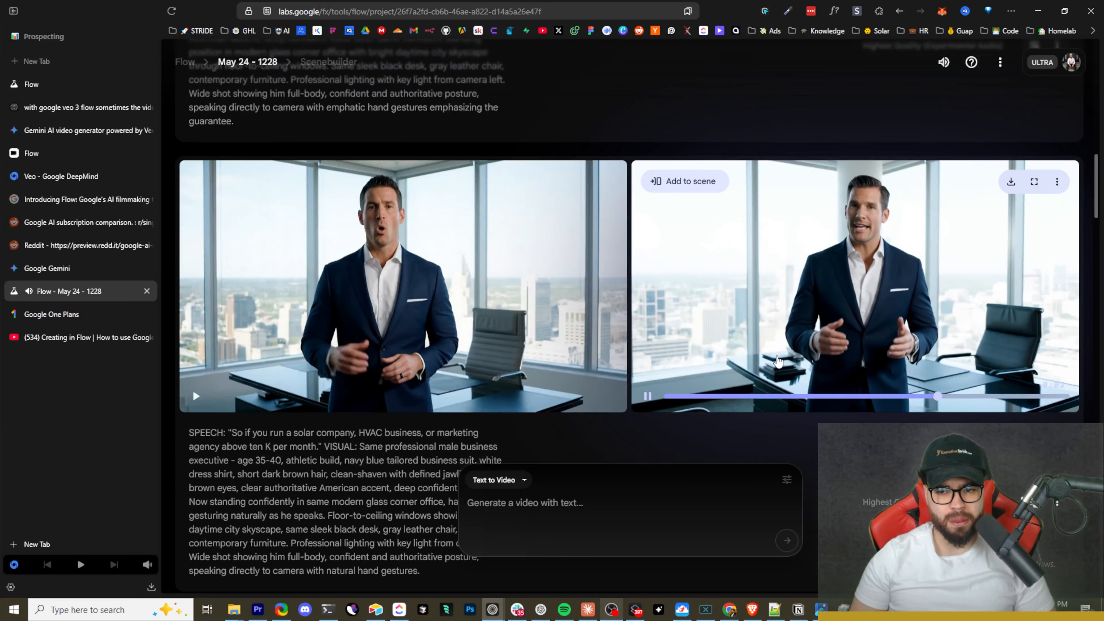
mouse_move(574, 356)
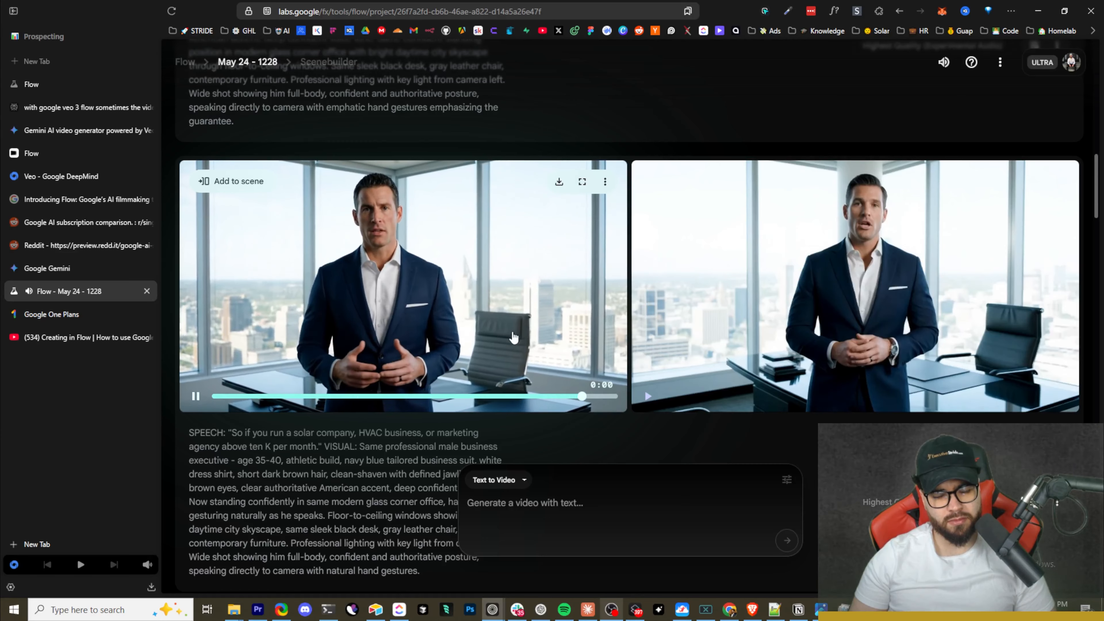
scroll(717, 367, "up", 8)
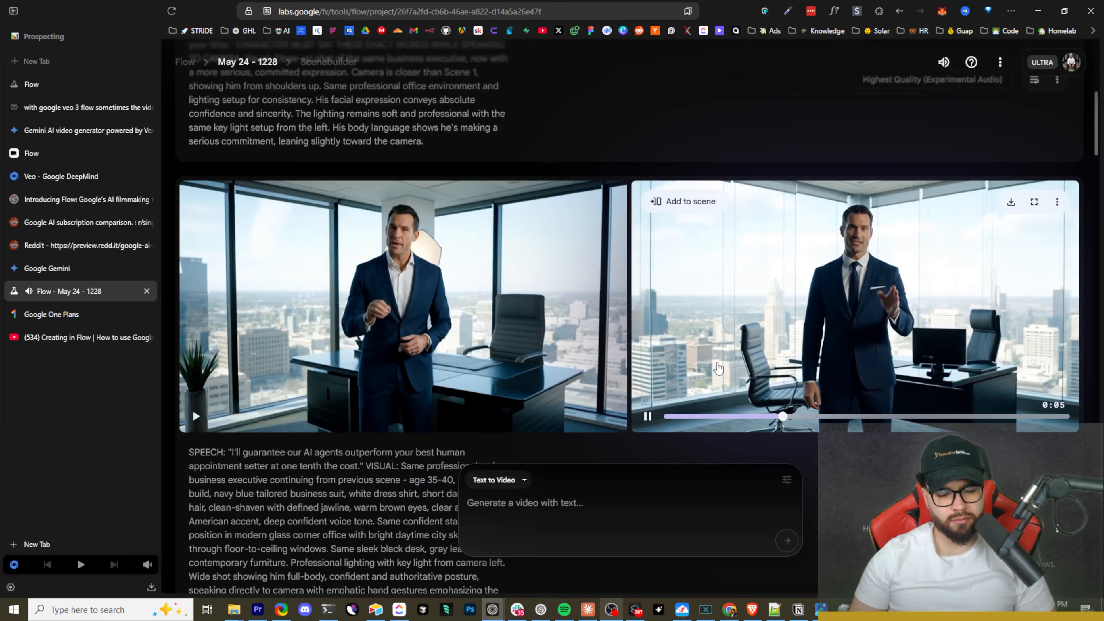
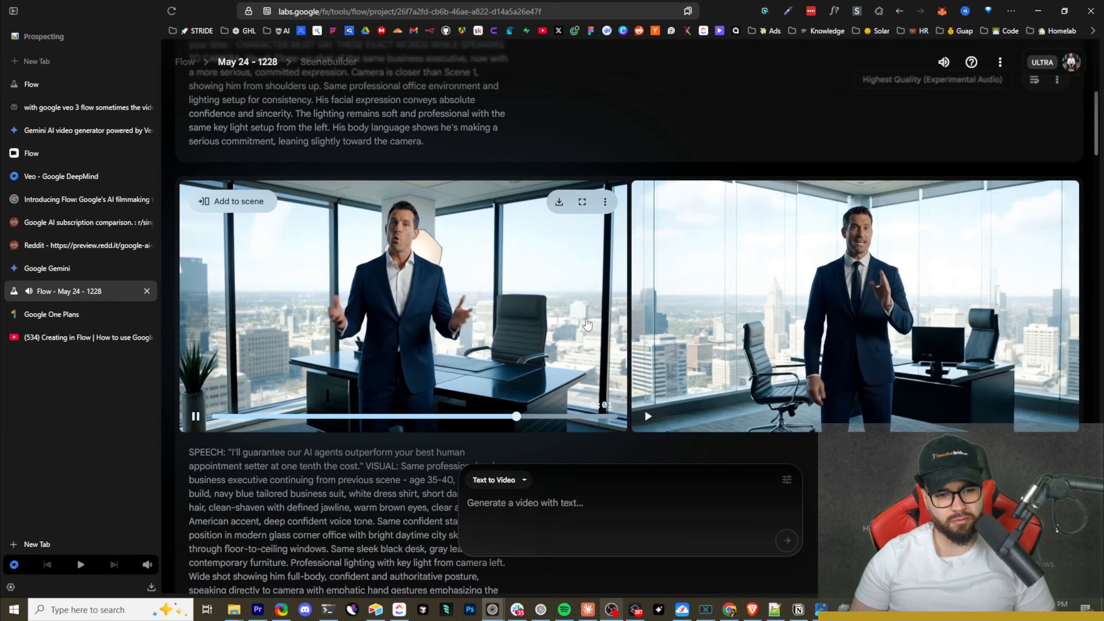
Step: Play both "If they don't outperform" videos, pause playback, and check them against their prompt
scroll(587, 324, "up", 6)
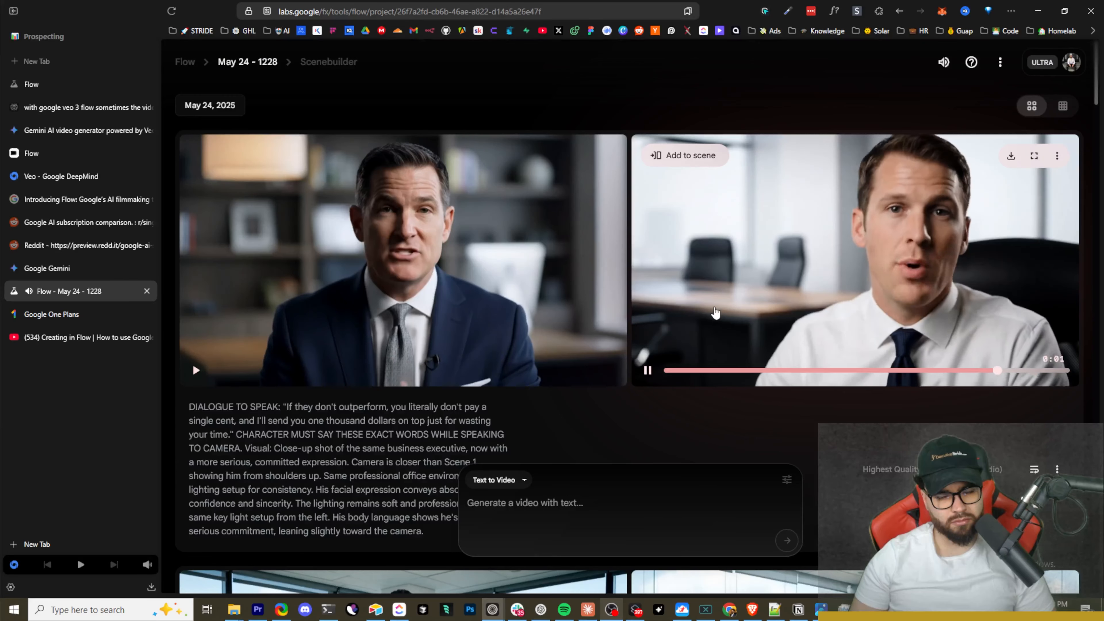
left_click(525, 273)
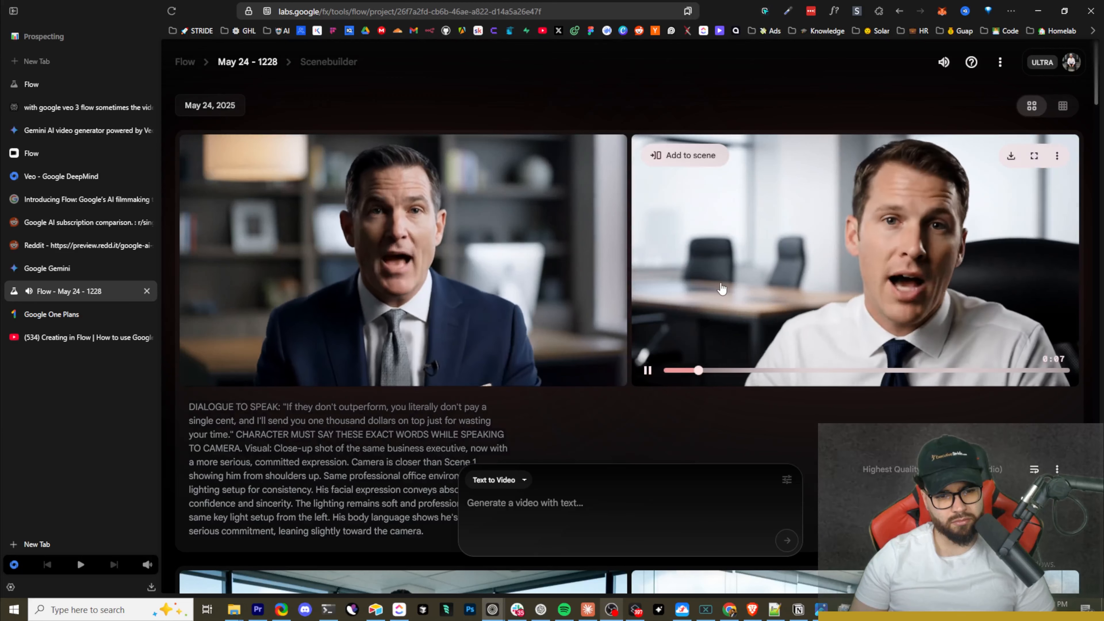
left_click(716, 293)
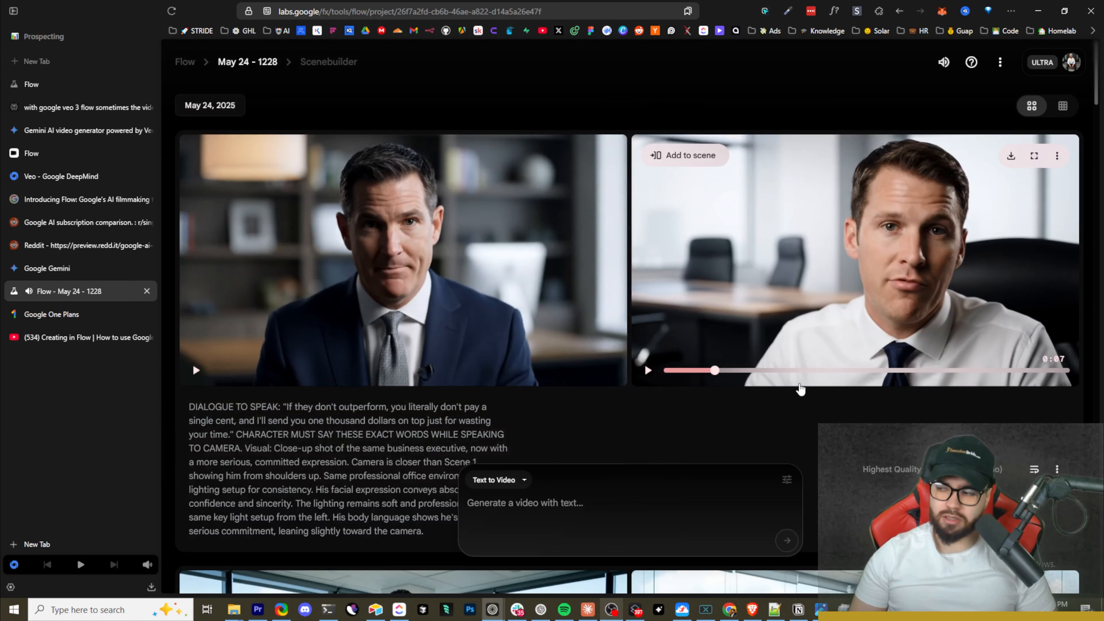
scroll(781, 396, "down", 2)
scroll(760, 342, "up", 2)
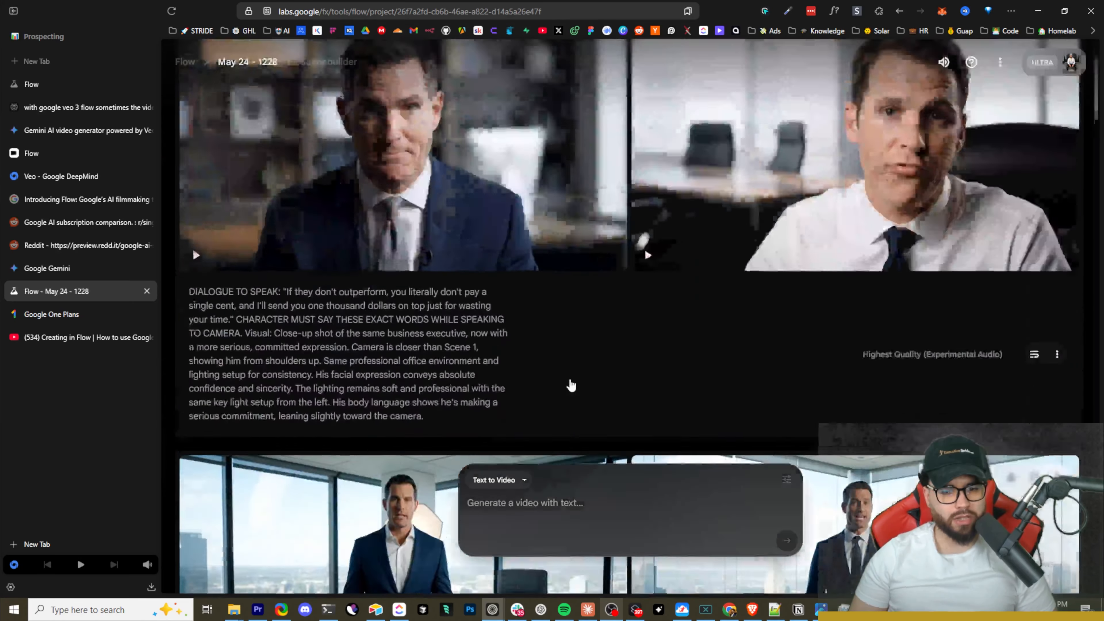
scroll(696, 353, "down", 3)
scroll(609, 374, "up", 3)
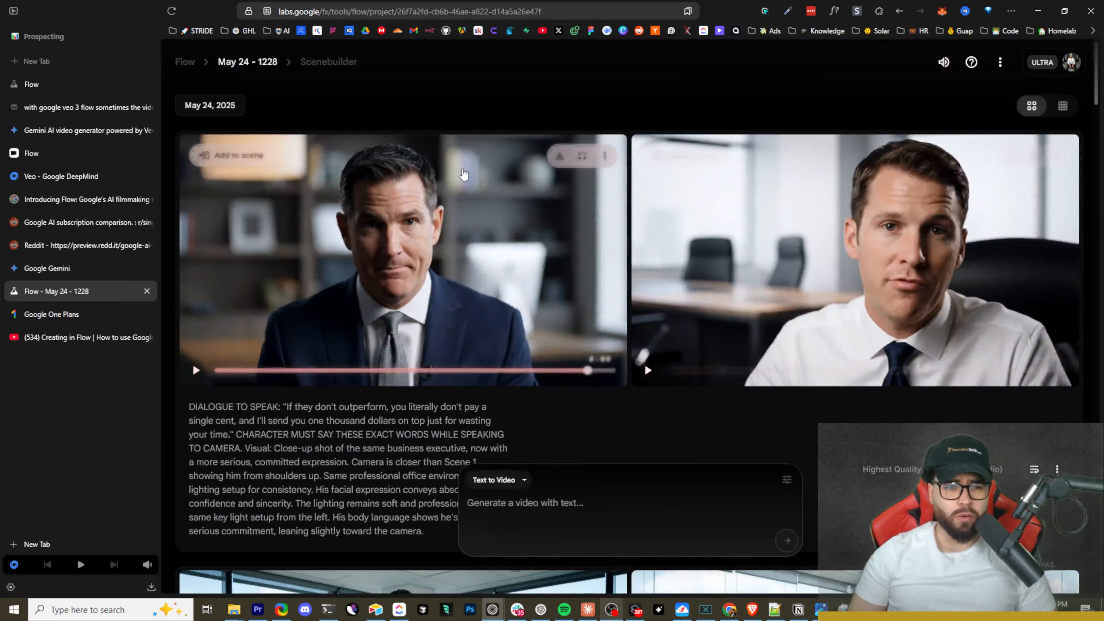
Step: Check the clips in Scenebuilder and delete the "With highly qualified homeowners" video without the presenter from the project
left_click(312, 62)
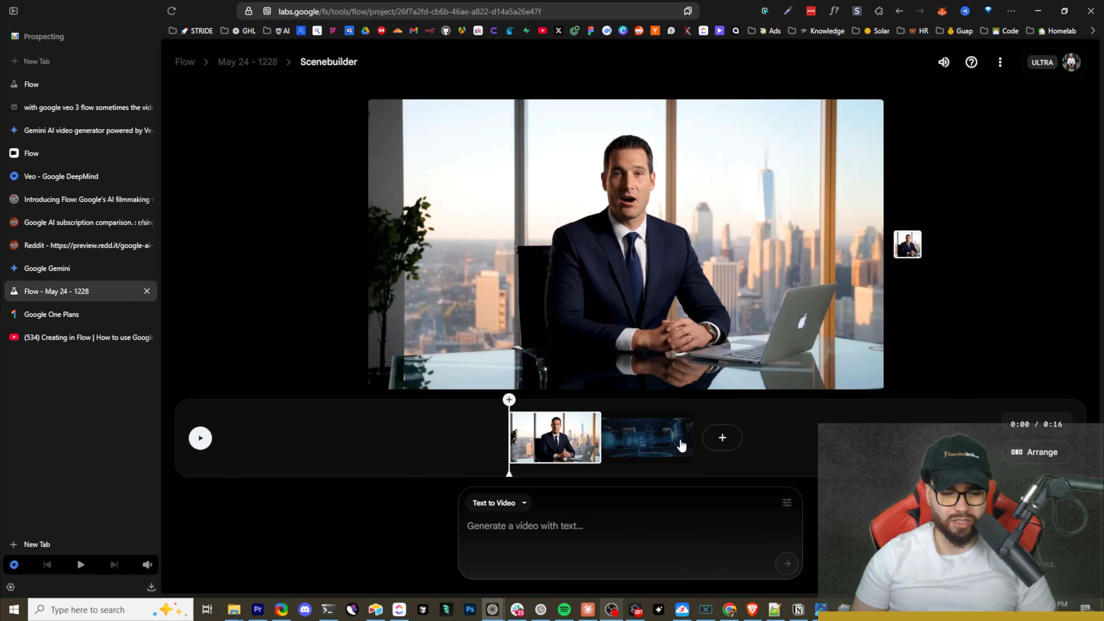
left_click(247, 63)
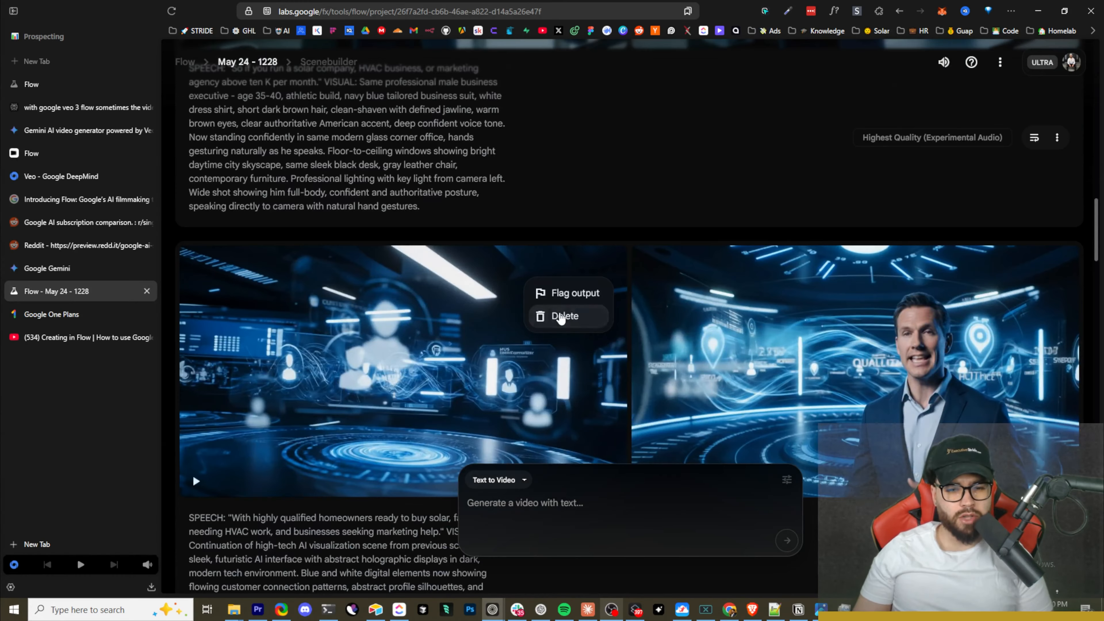
left_click(564, 316)
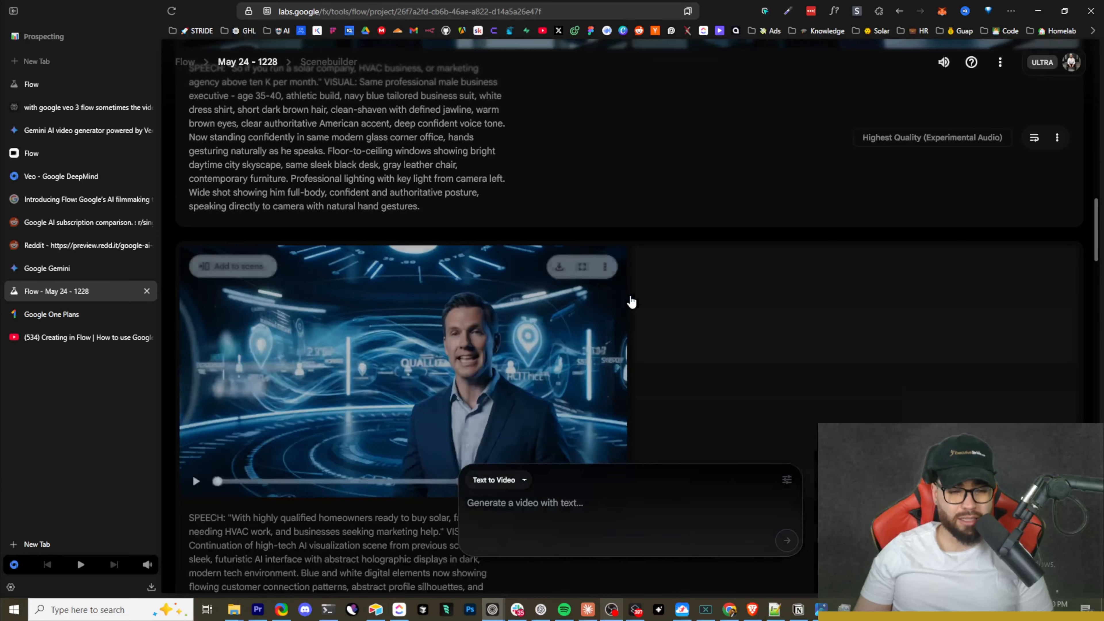
Step: Add the exhausted-owner clip with the 7:00 clock and the clip of the executive with a laptop to the scene
scroll(622, 311, "down", 3)
scroll(622, 311, "down", 5)
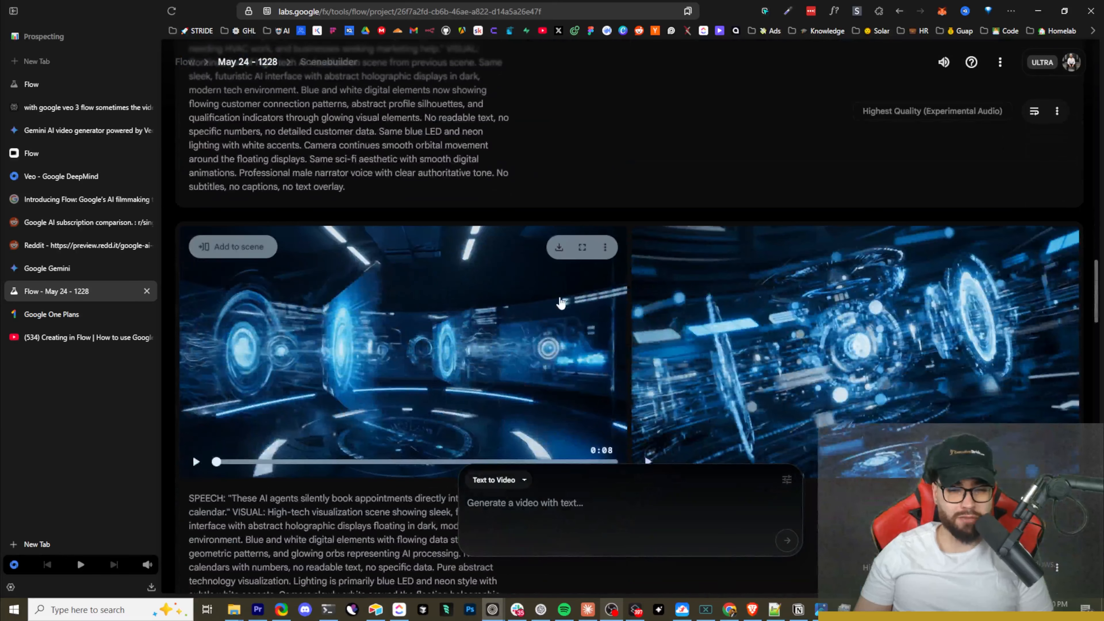
scroll(518, 320, "down", 3)
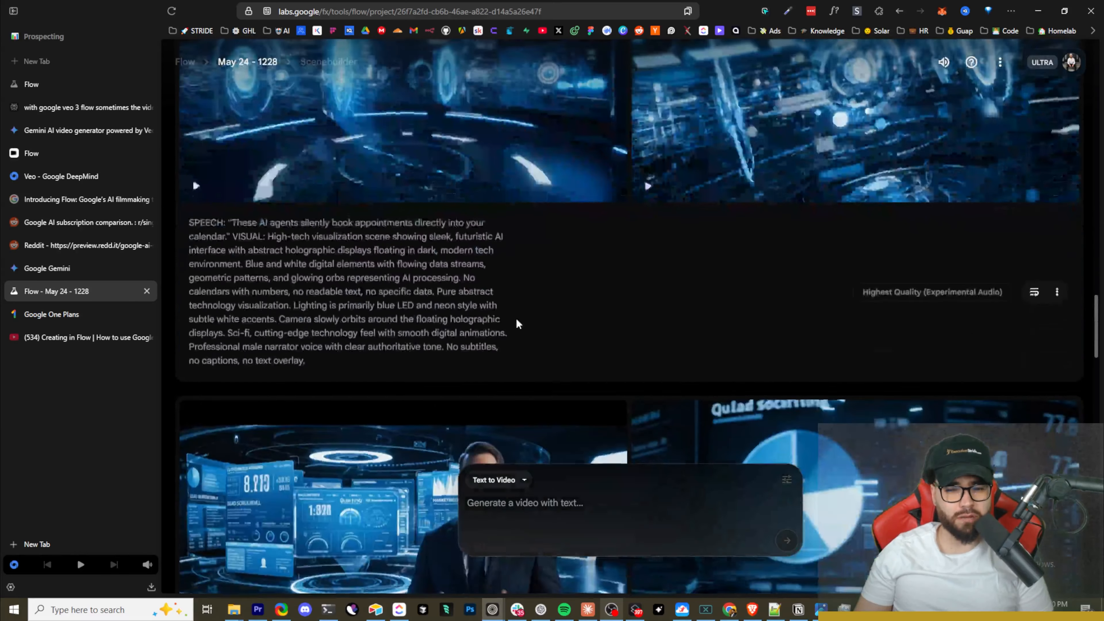
scroll(479, 318, "up", 3)
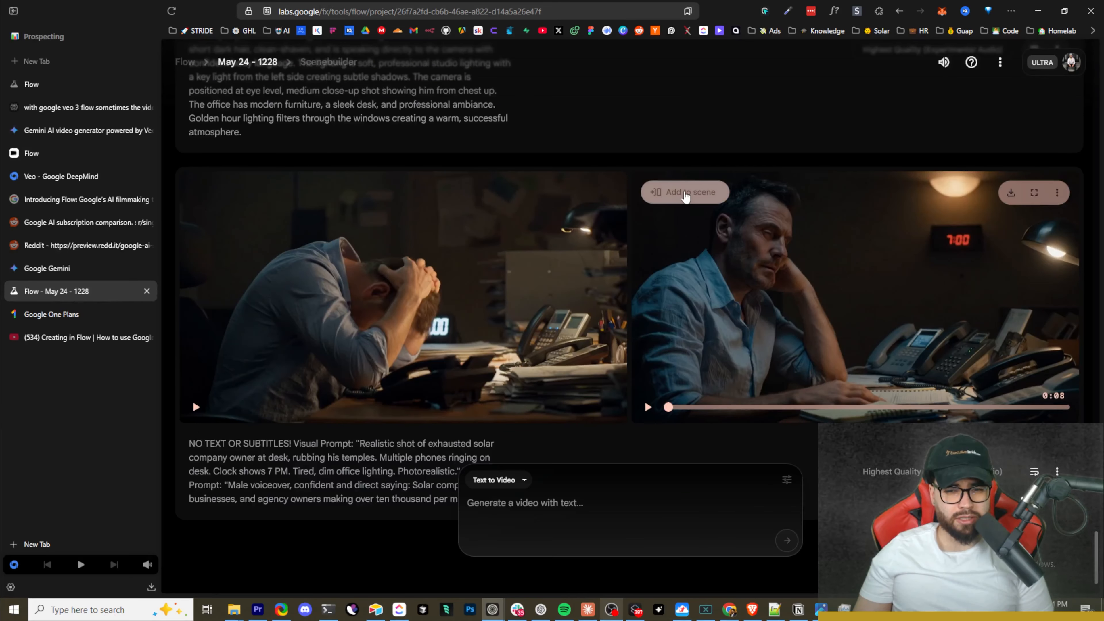
left_click(686, 193)
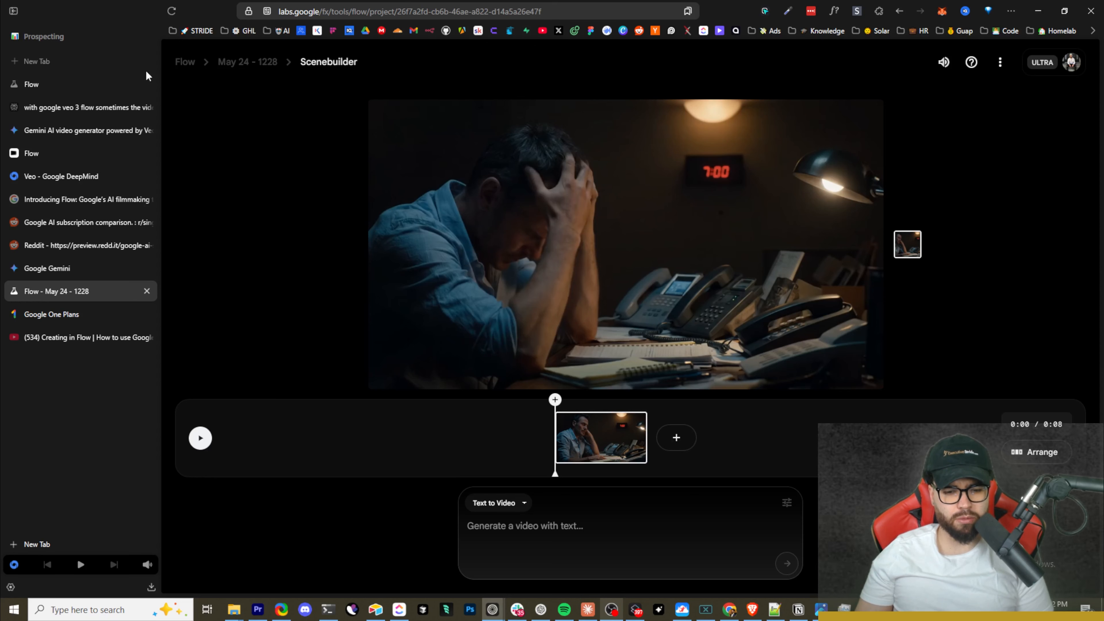
left_click(255, 63)
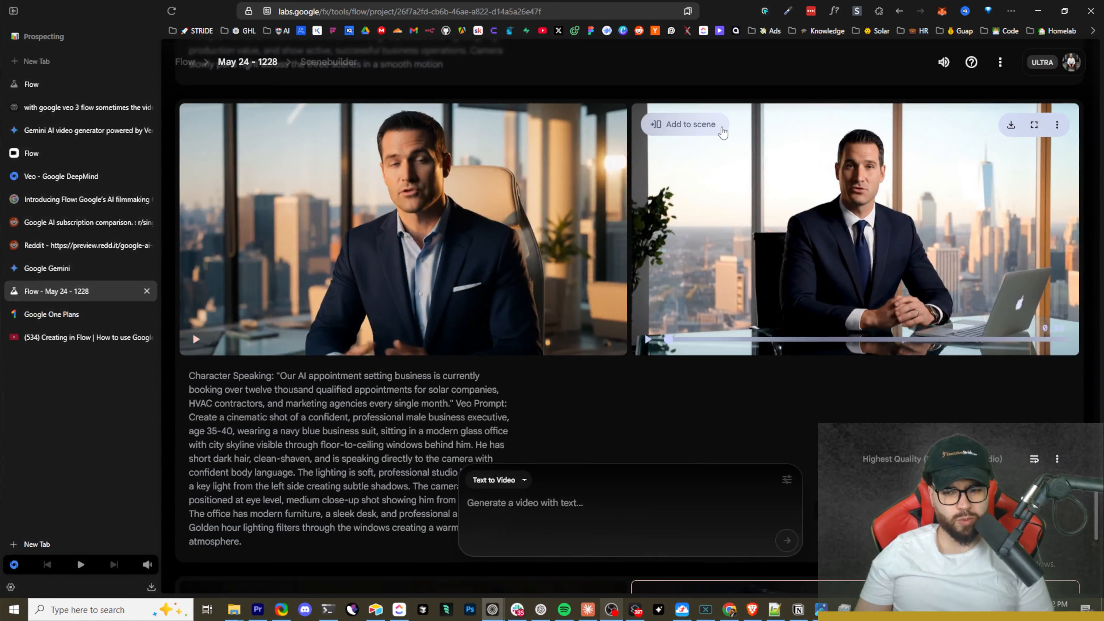
left_click(722, 130)
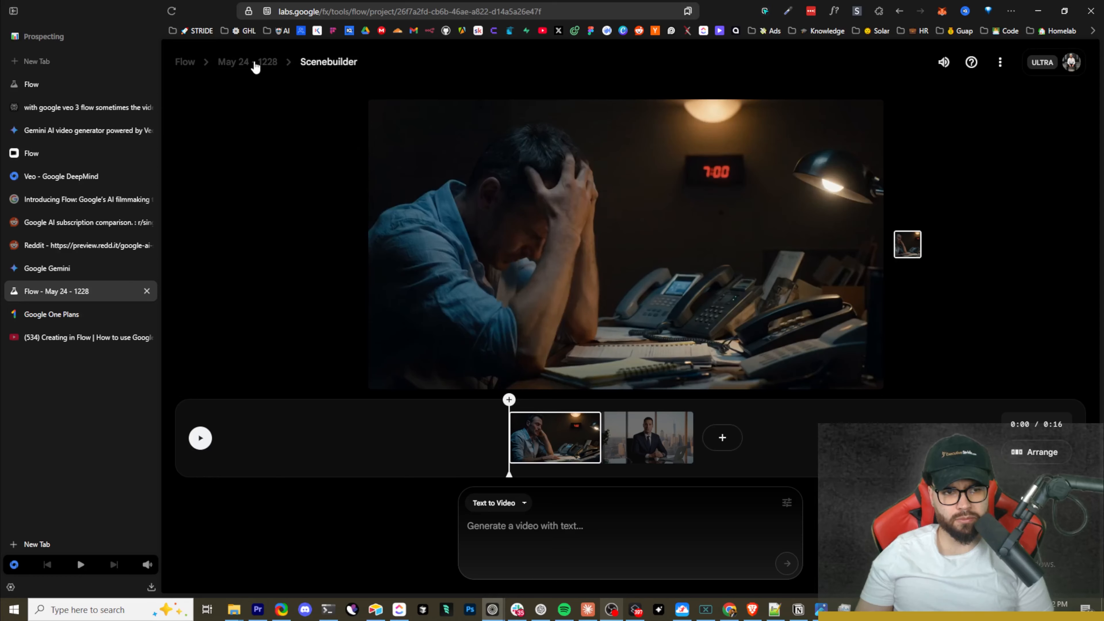
left_click(253, 63)
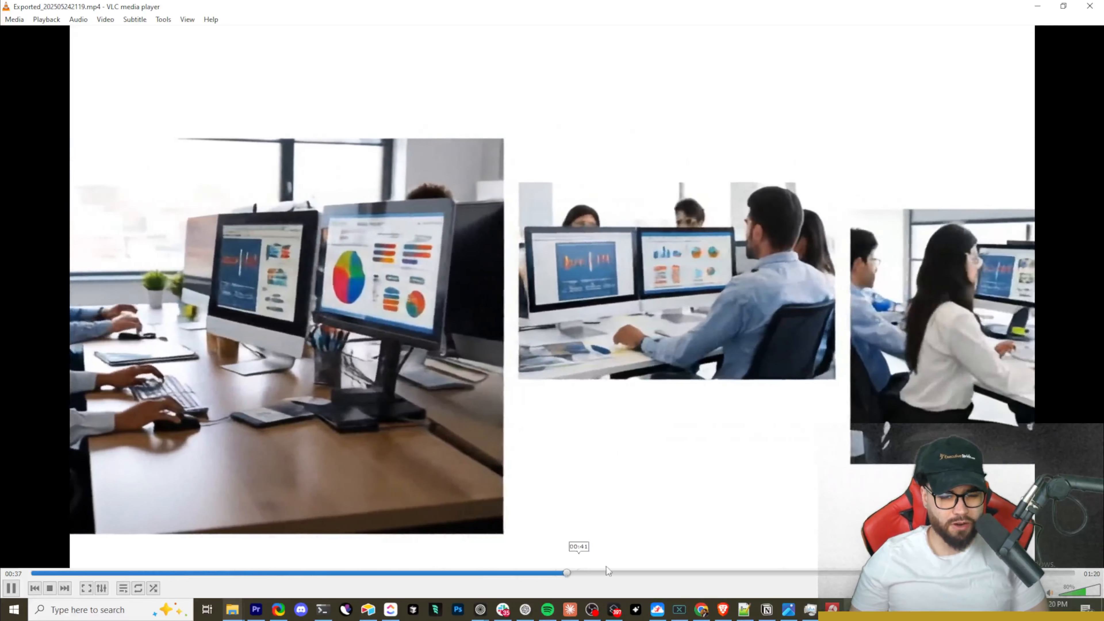
Step: Skip ahead in the exported video in VLC, close it, and return to the May 24 - 1228 project's generated videos
left_click(773, 574)
left_click(1079, 5)
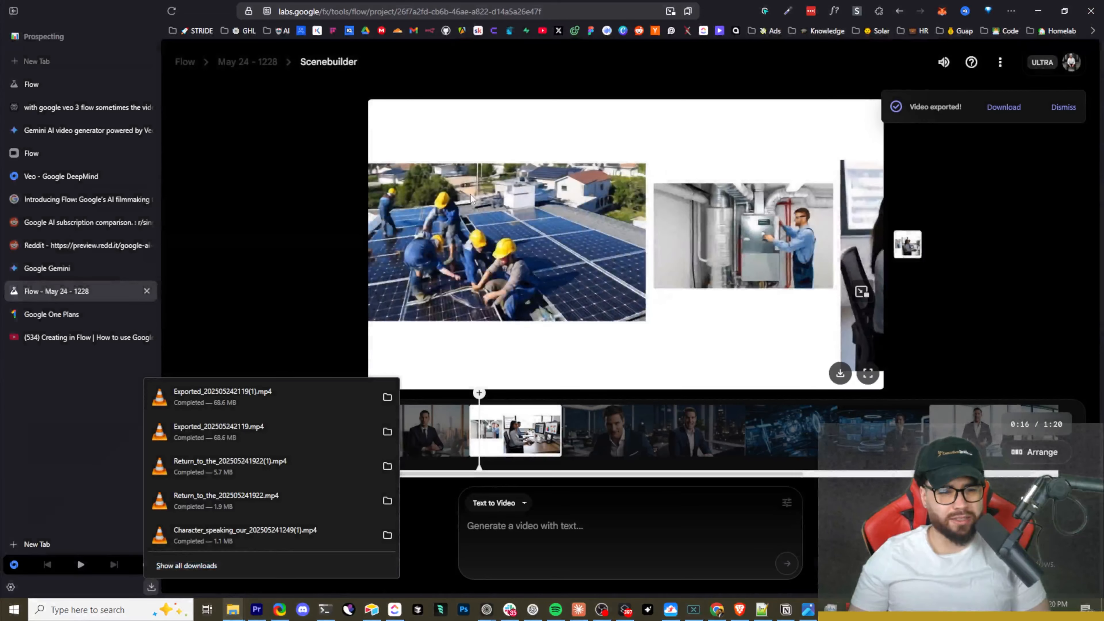
left_click(311, 197)
left_click(270, 66)
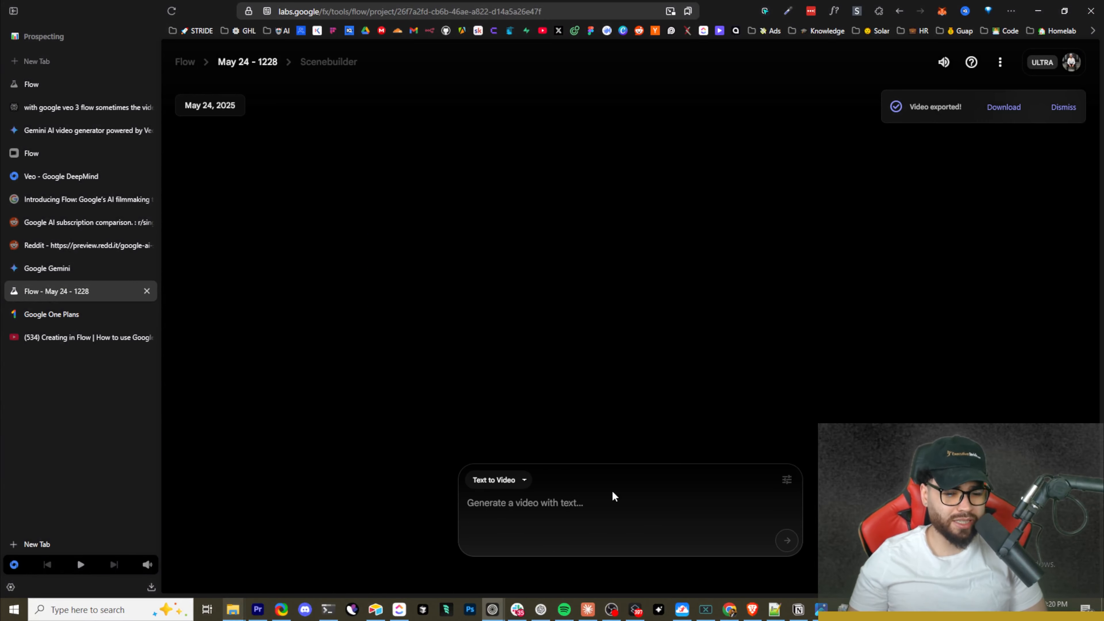
Step: Look over the project's generated videos and play the edited ad video full screen in VLC
mouse_move(259, 611)
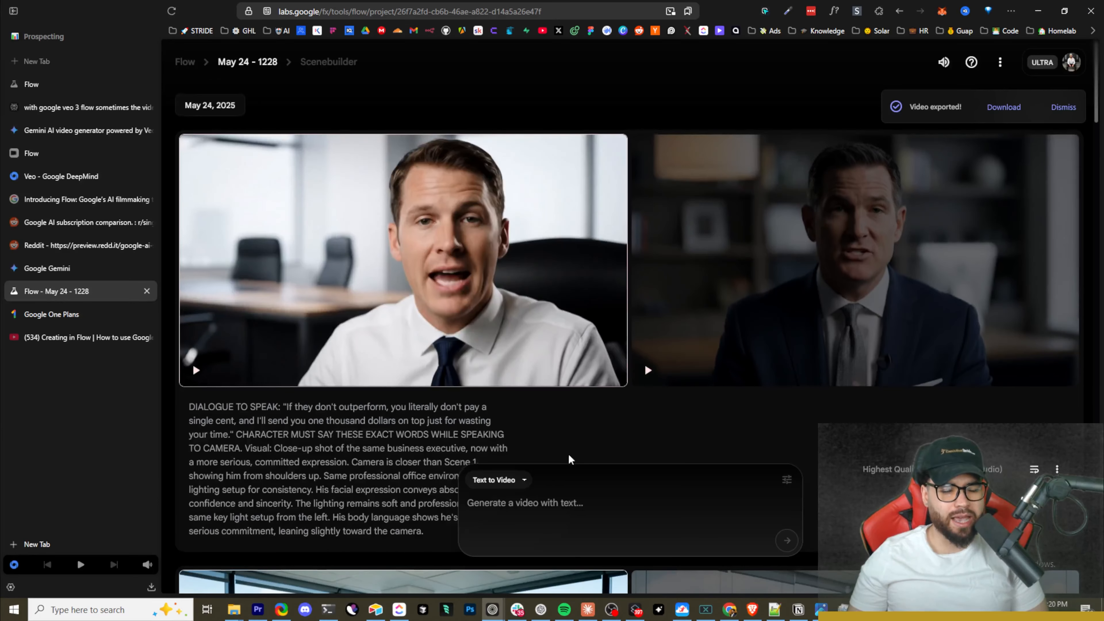
scroll(569, 457, "down", 15)
scroll(563, 442, "up", 10)
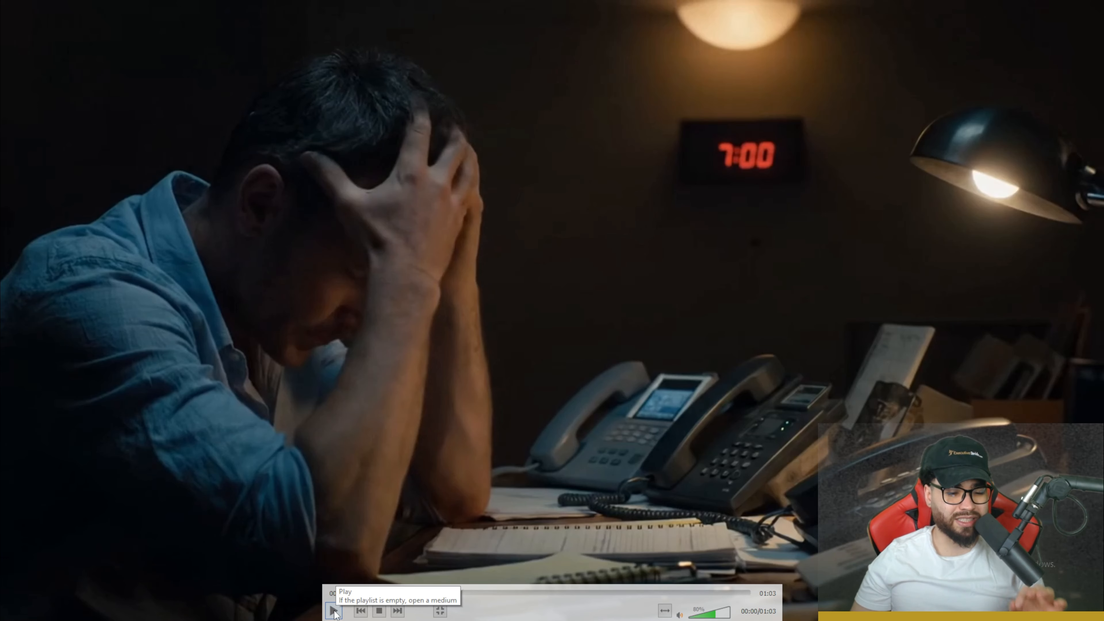
left_click(333, 611)
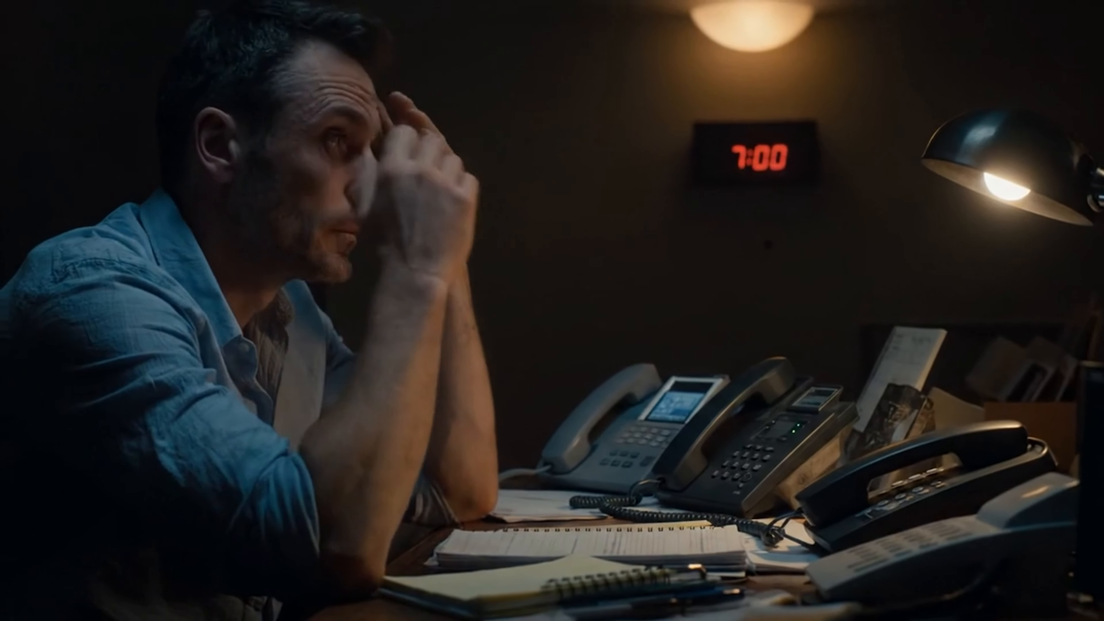